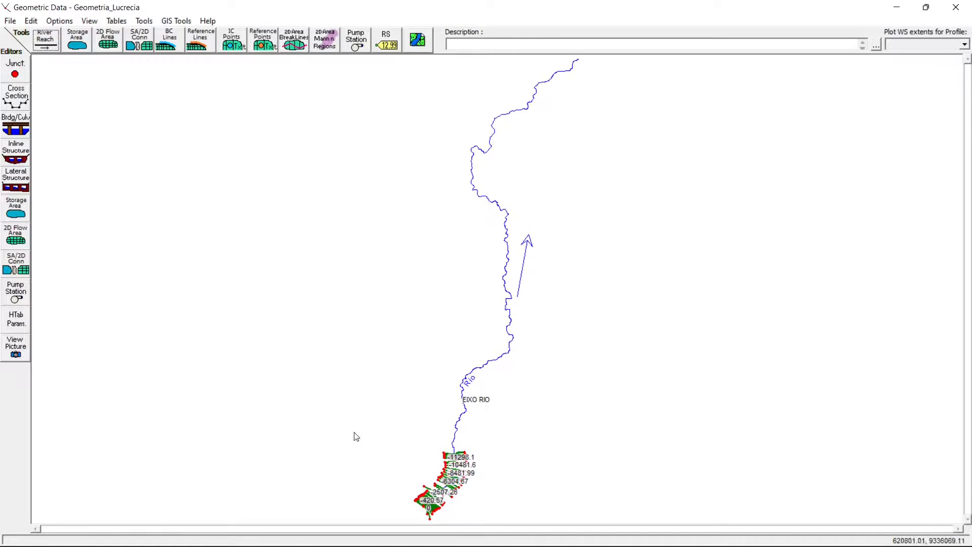
- Open the cross section data in a maximized window and browse the river station profiles, starting from station 0
click(10, 96)
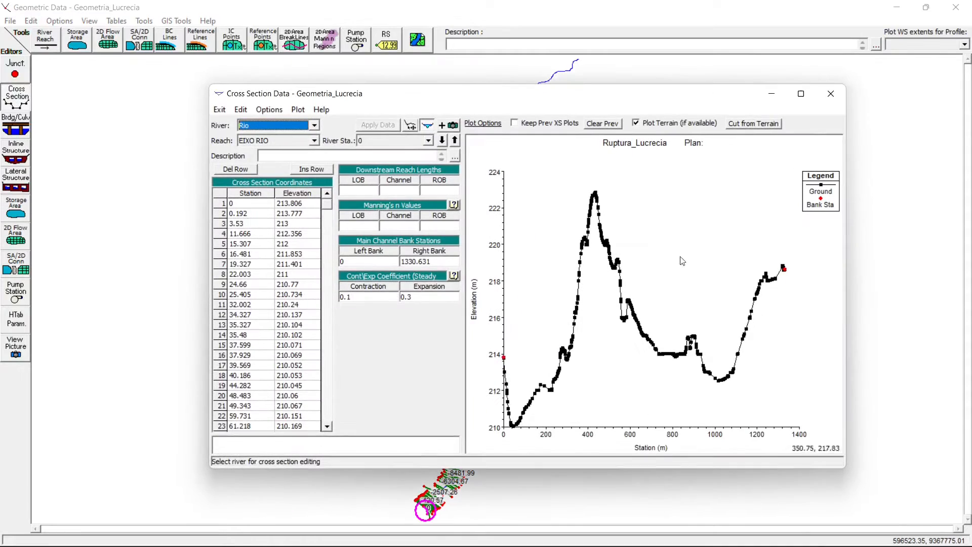
click(799, 96)
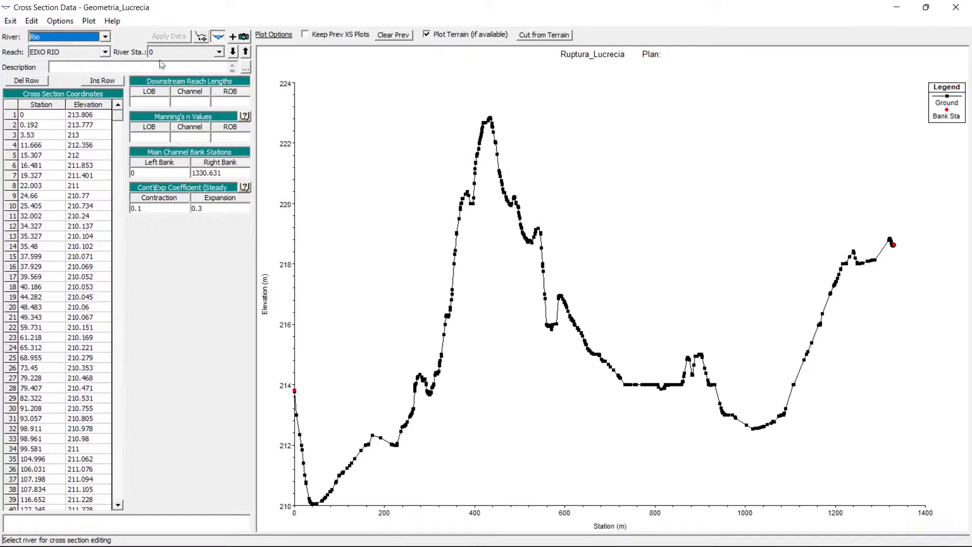
click(179, 55)
click(179, 56)
key(Down)
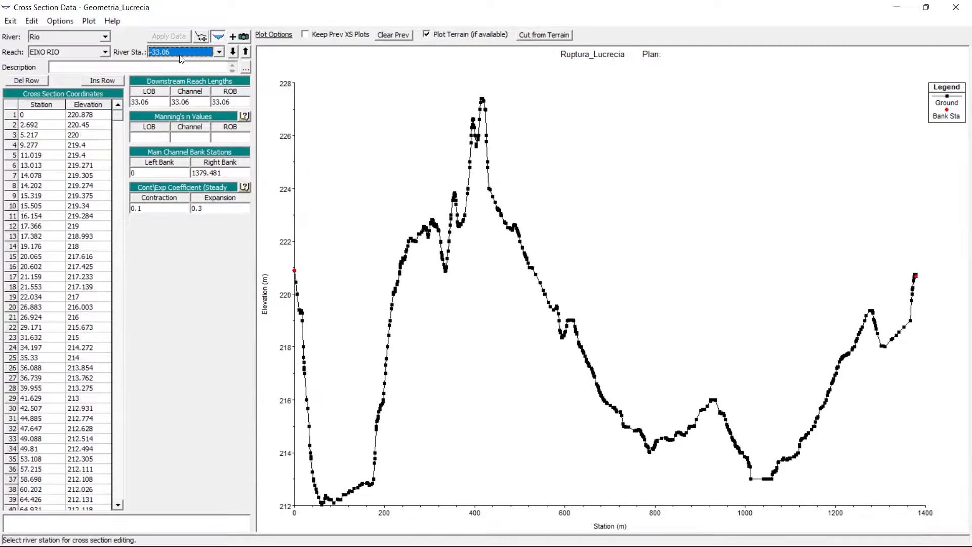
key(Down)
key(Up)
key(Up)
key(Up)
key(Up)
key(Up)
key(Up)
key(Up)
key(Up)
key(Up)
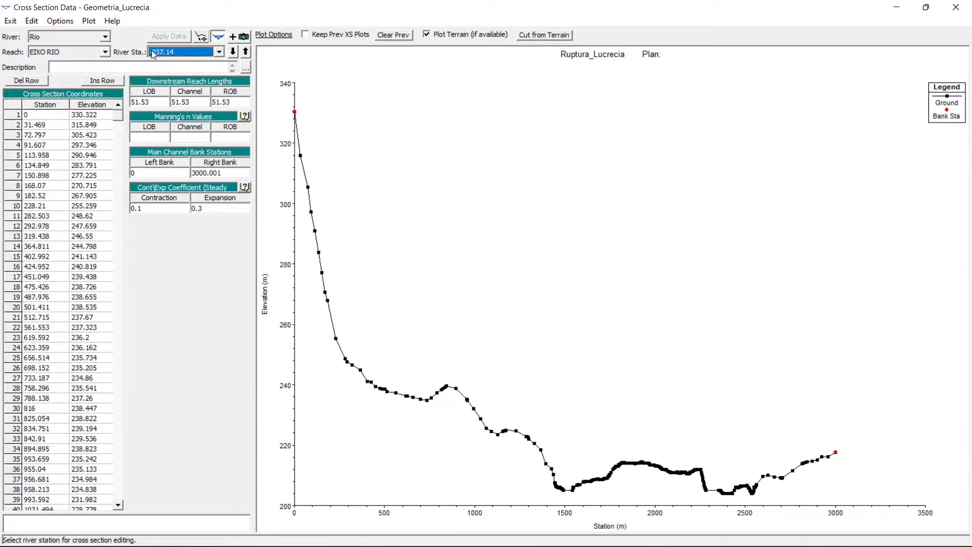
- Step through the cross-section profiles between river stations -297.03 and 0
click(181, 54)
click(182, 54)
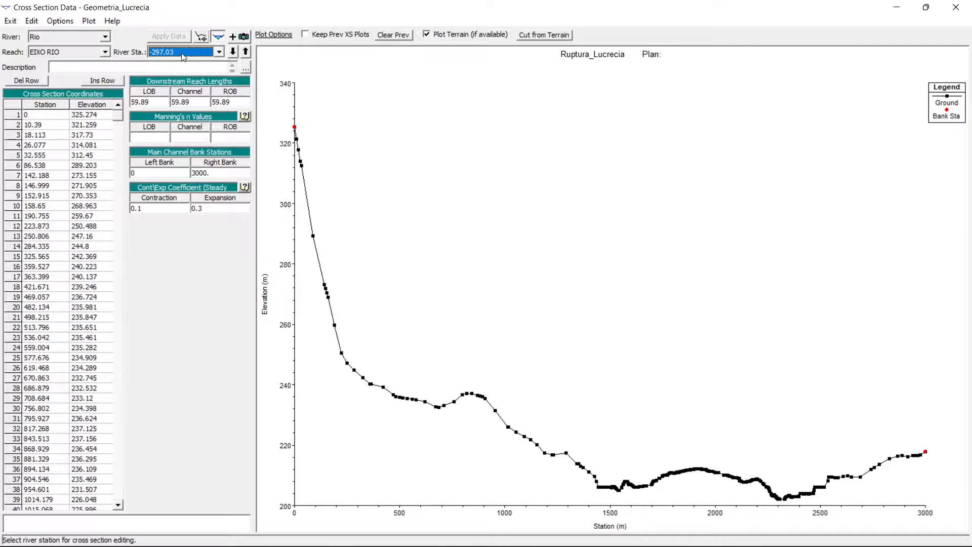
key(Down)
key(Down)
key(Down)
key(Down)
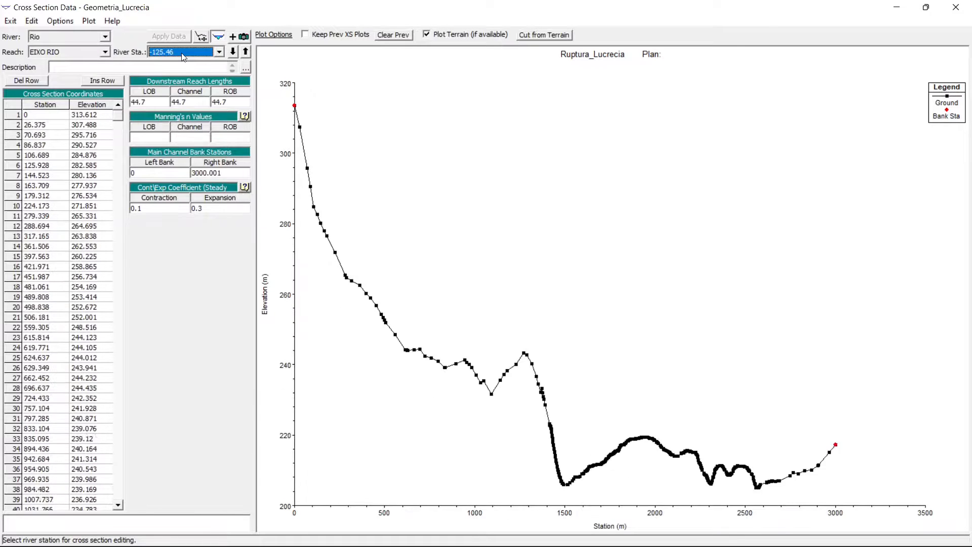
key(Up)
key(Up)
key(Up)
key(Up)
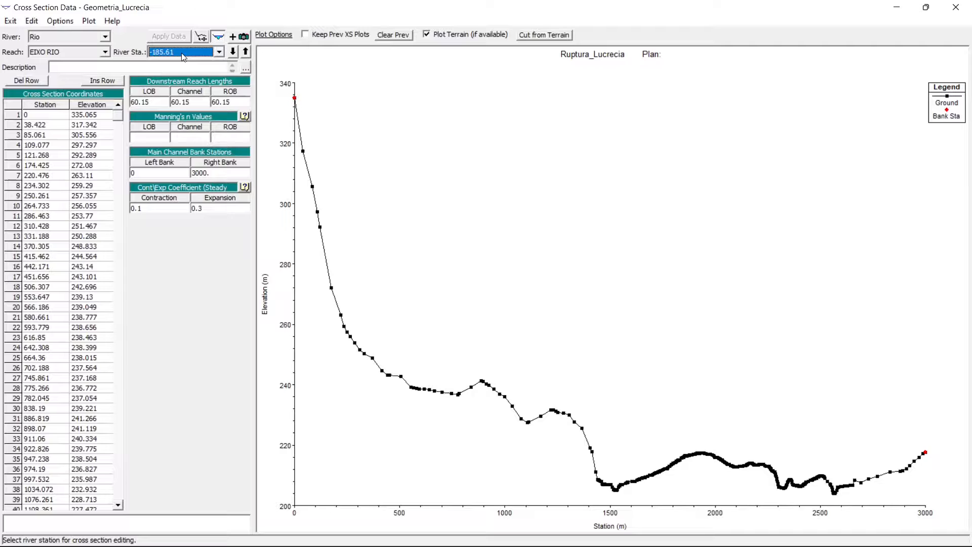
key(Down)
key(Down)
key(Down)
key(Down)
key(Down)
key(Down)
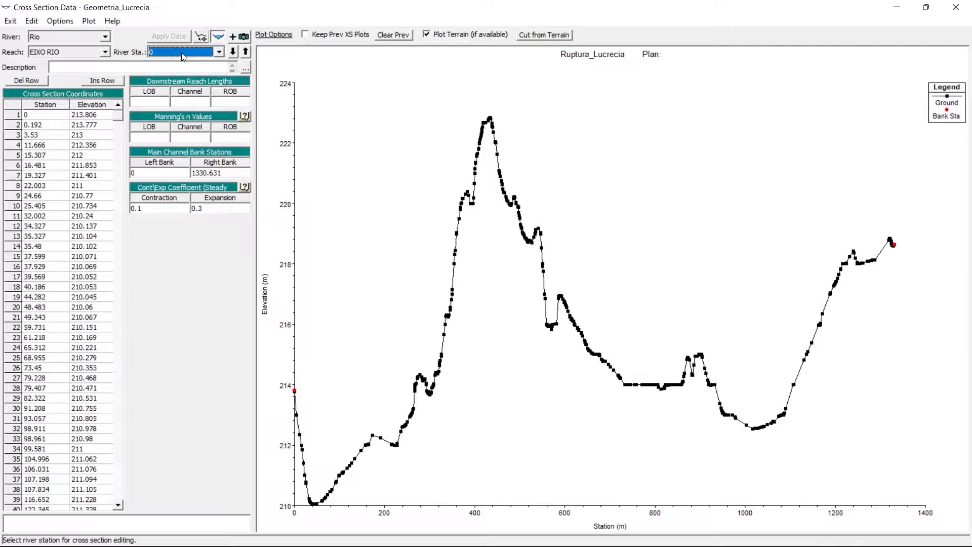
- Examine the cross sections and their downstream reach lengths from station -33.06 through station -746.01
key(Up)
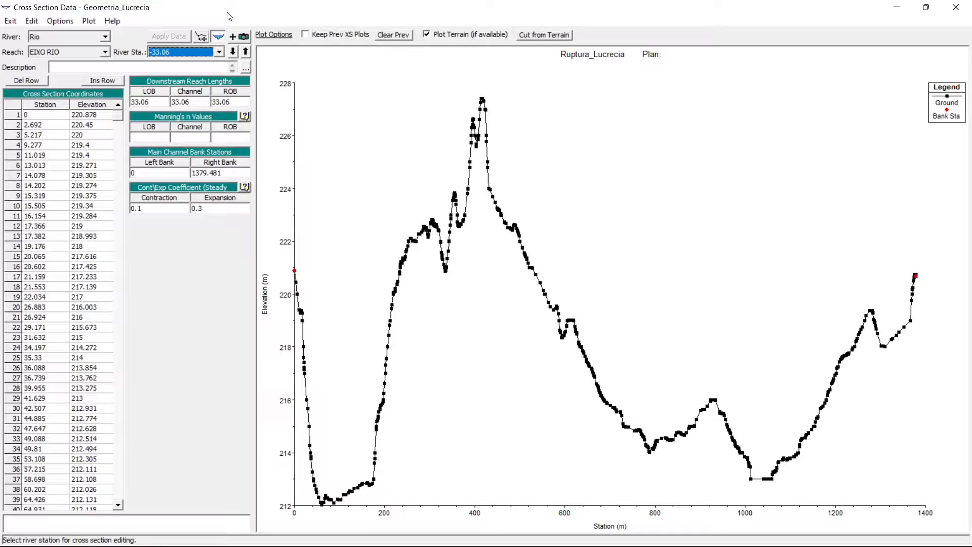
key(Down)
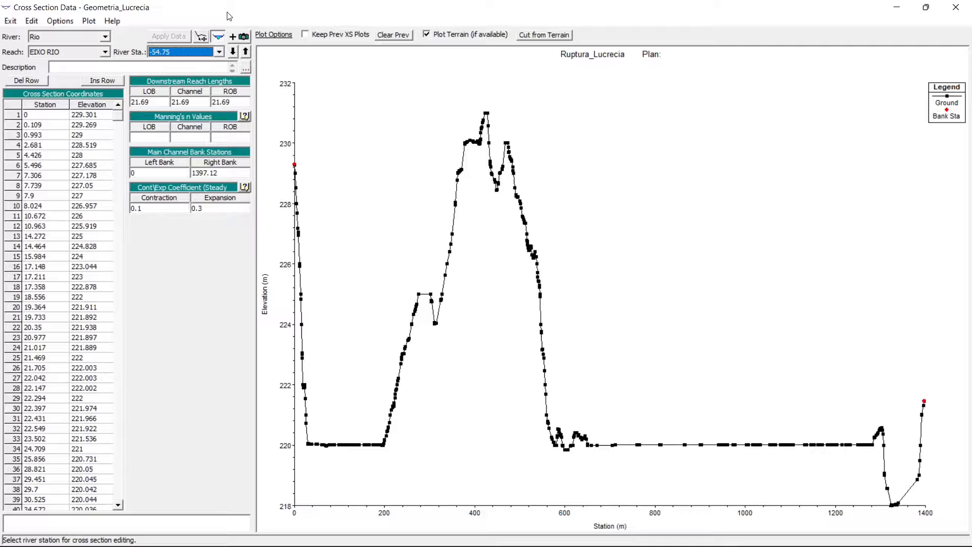
key(Down)
key(Down)
key(Down)
key(Down)
key(Down)
key(Down)
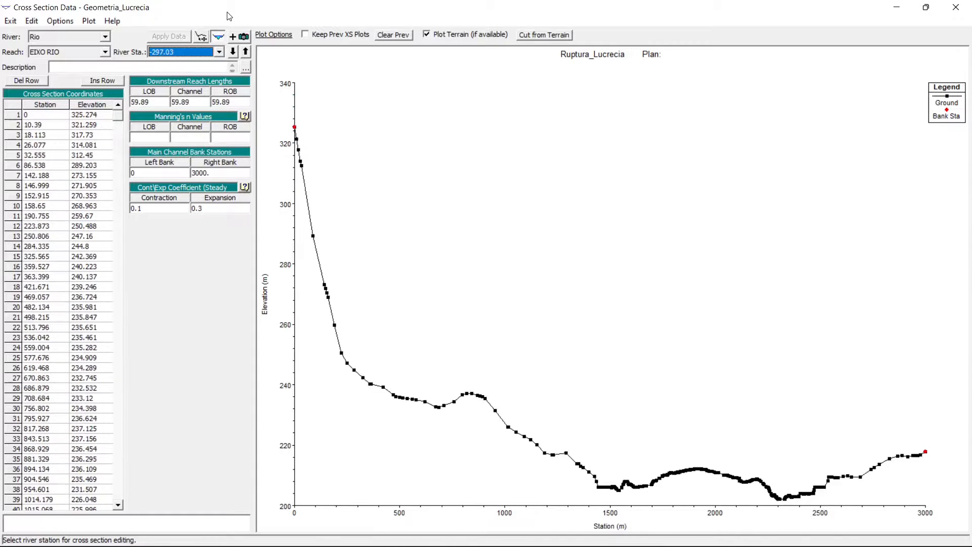
key(Down)
key(Down)
key(Down)
key(Down)
key(Down)
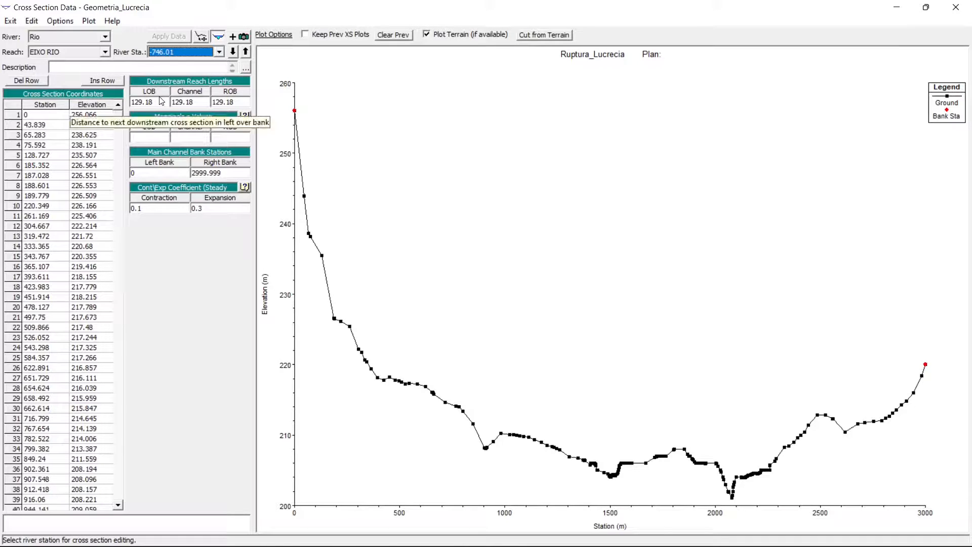
key(Down)
key(Down)
key(Down)
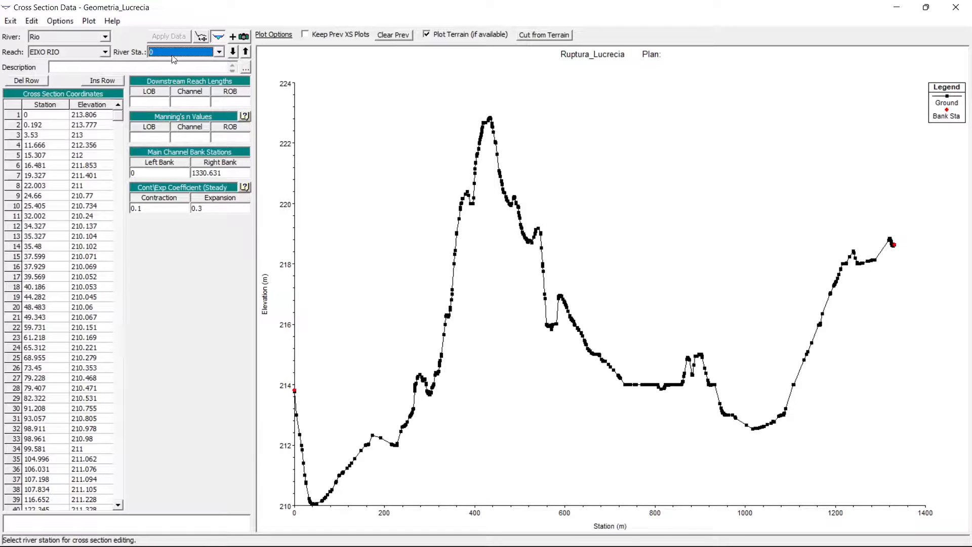
- Compare the LOB, Channel and ROB reach lengths at stations 0, -33.06 and -54.75, and close the cross section editor
scroll(165, 55, up, 1)
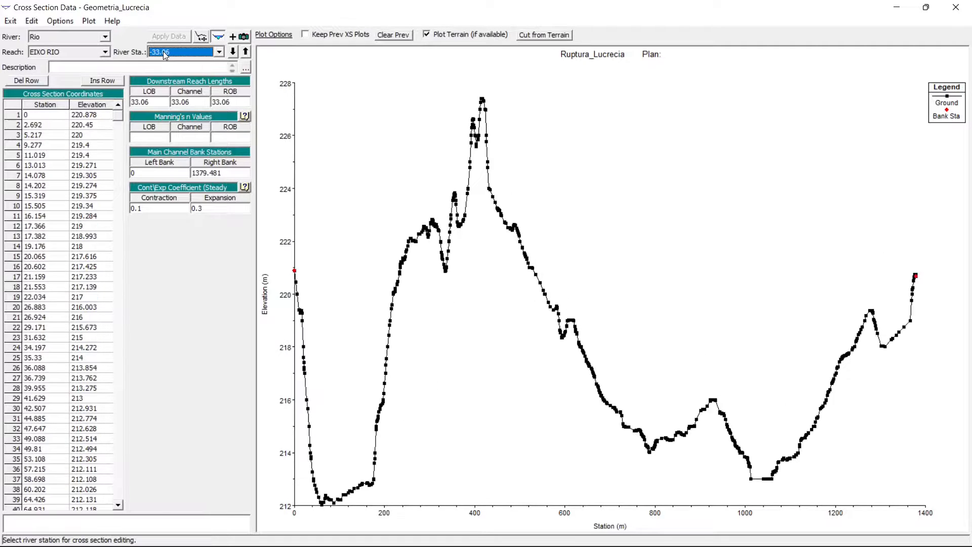
scroll(175, 59, down, 1)
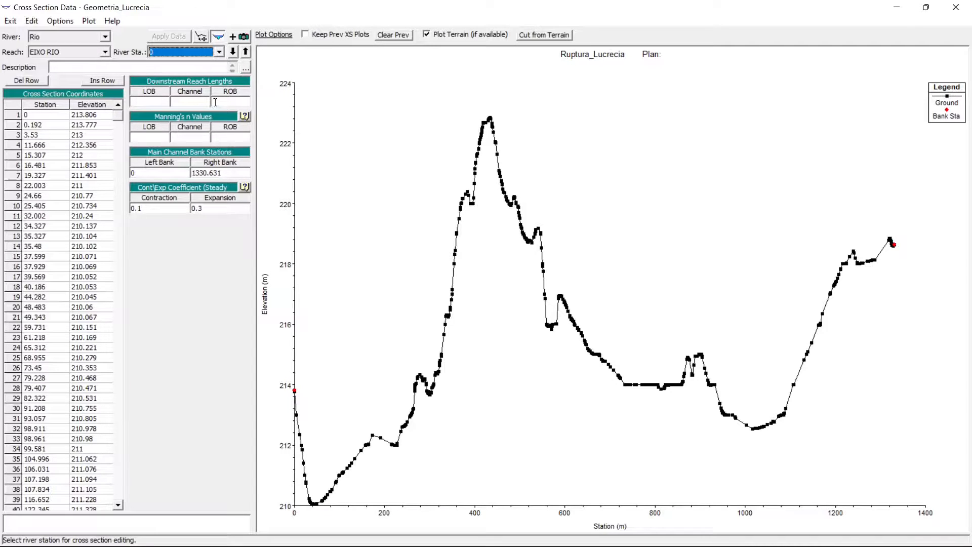
scroll(215, 102, up, 1)
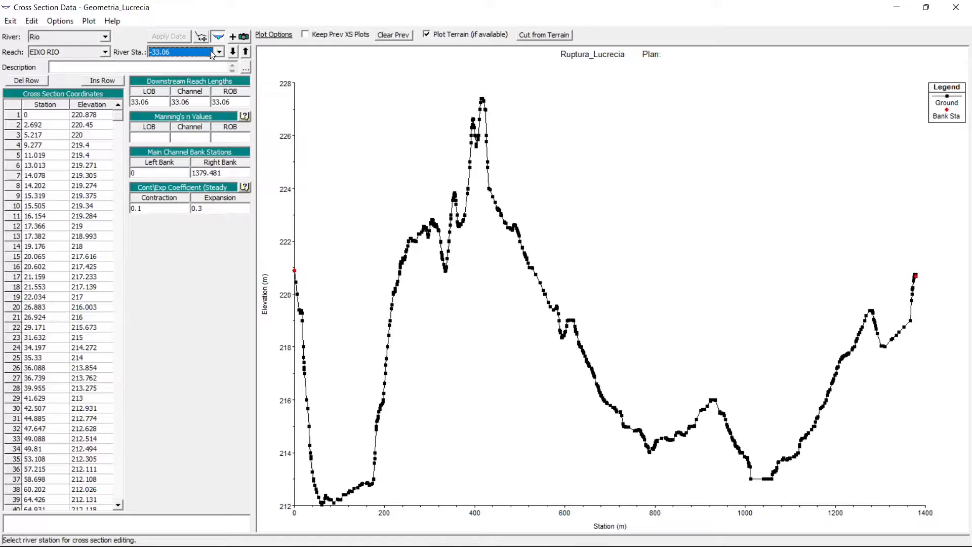
scroll(219, 54, up, 1)
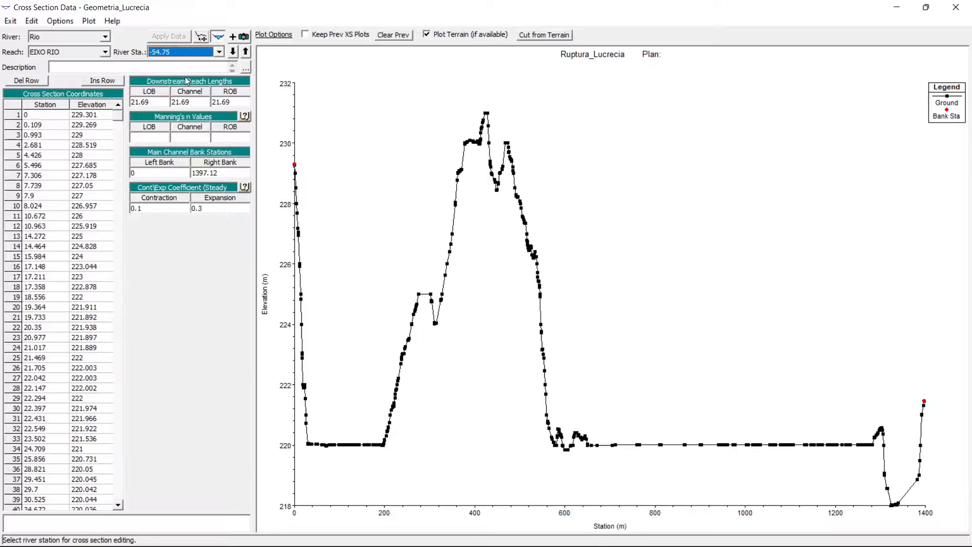
key(Down)
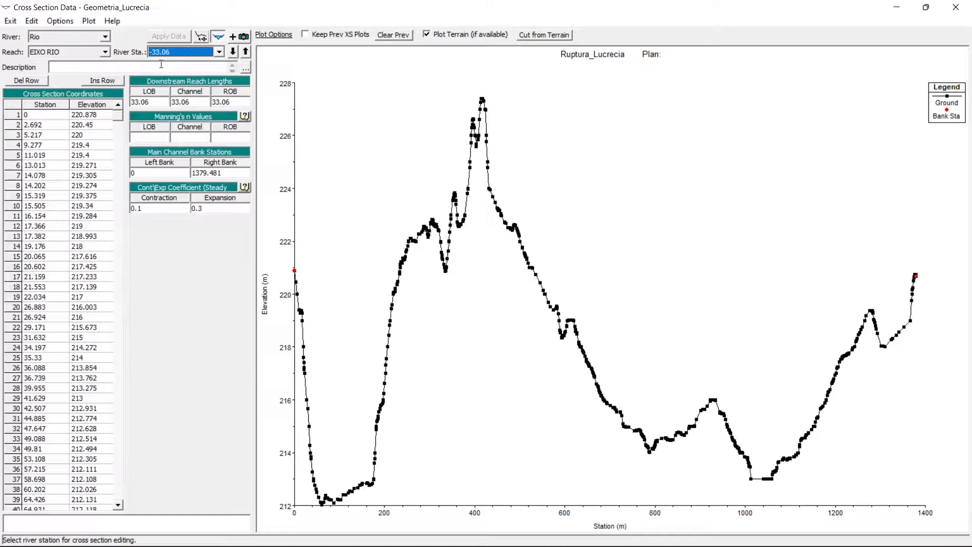
click(156, 104)
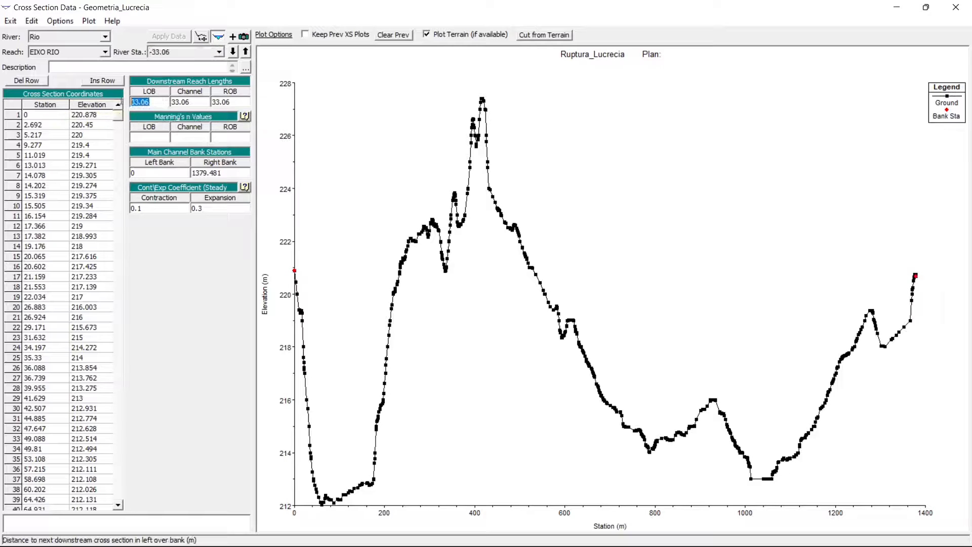
key(Tab)
click(200, 100)
click(184, 55)
click(184, 56)
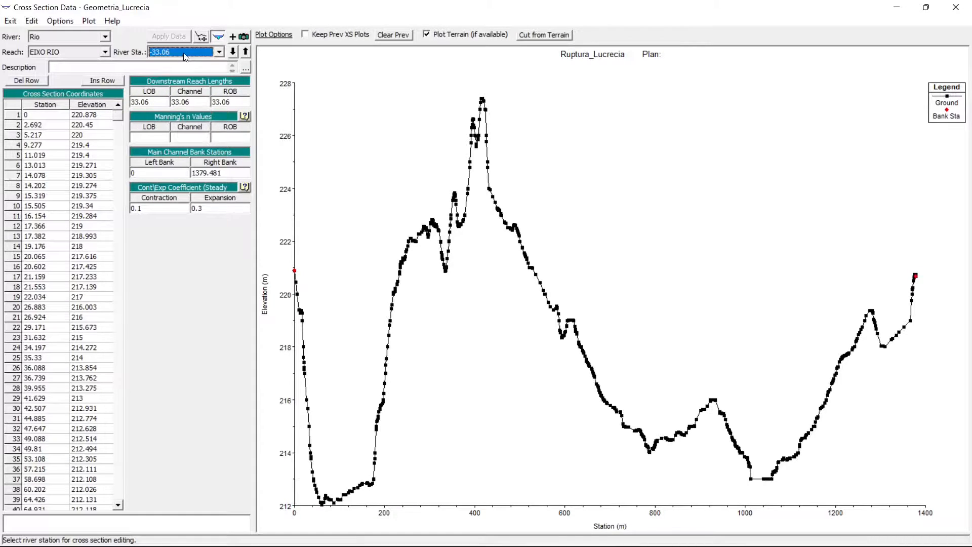
scroll(186, 57, down, 1)
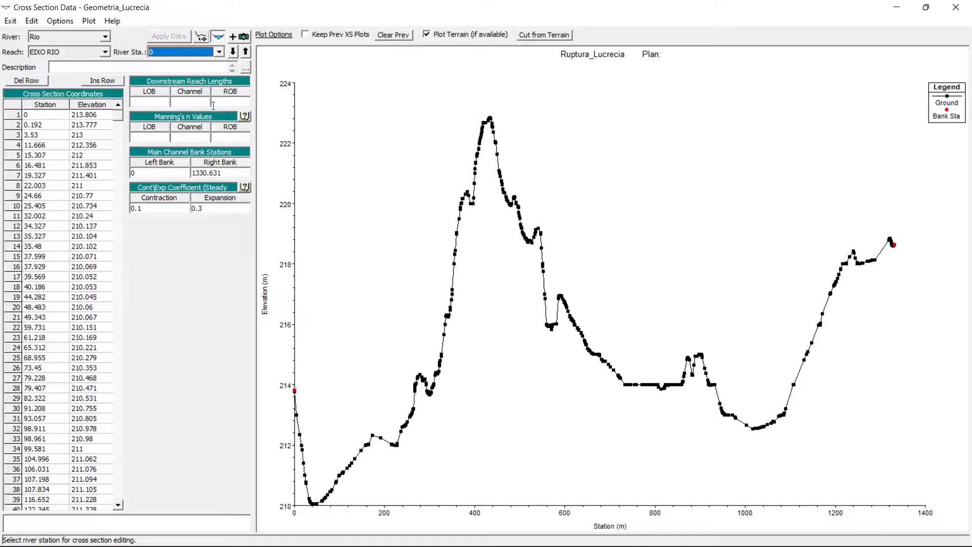
click(955, 8)
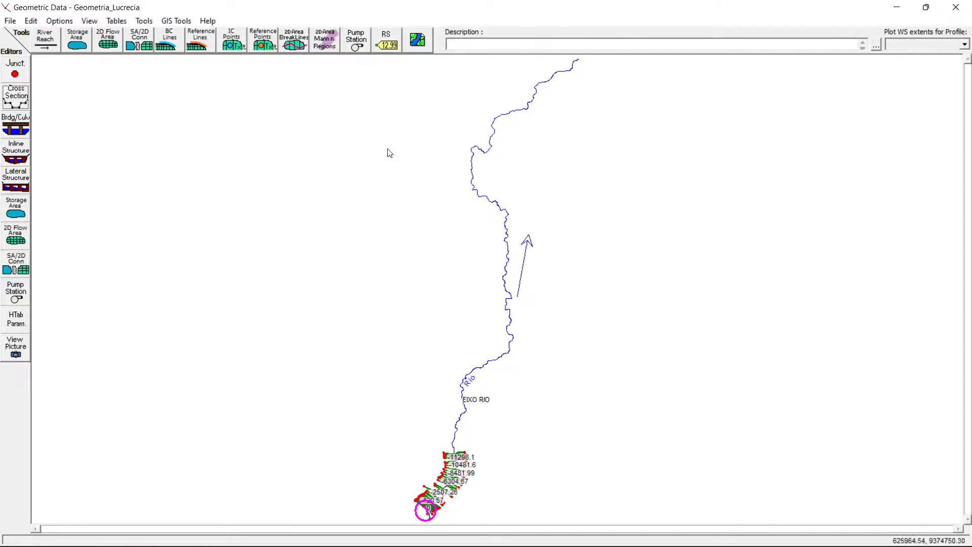
- Cut all LOB, Channel and ROB values for stations -33.06 to -11780.1 from the downstream reach lengths table
click(125, 23)
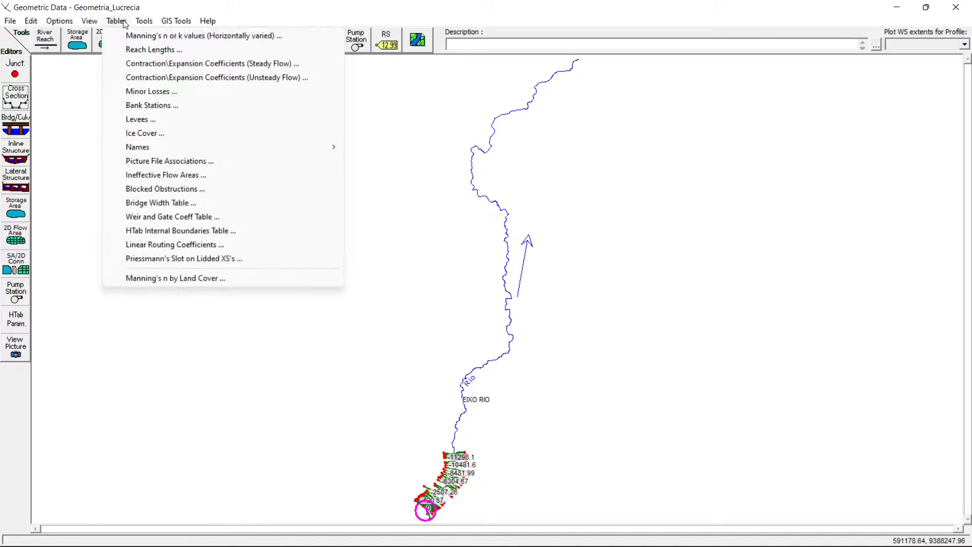
click(145, 51)
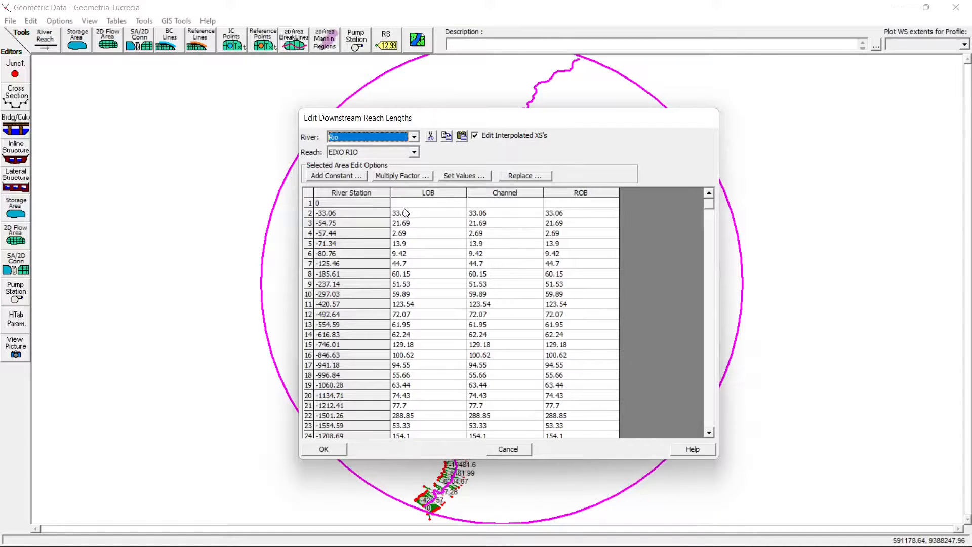
drag(409, 215, 571, 438)
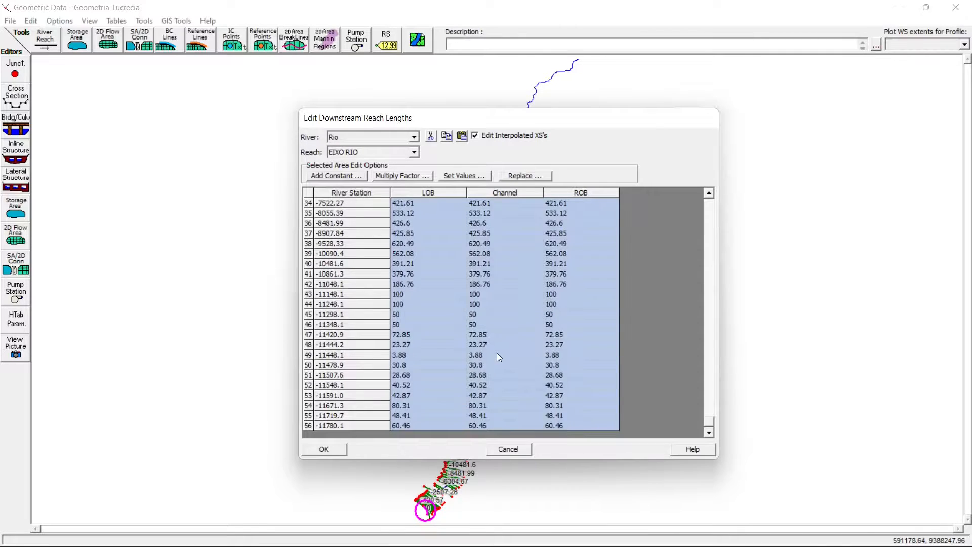
scroll(496, 352, up, 11)
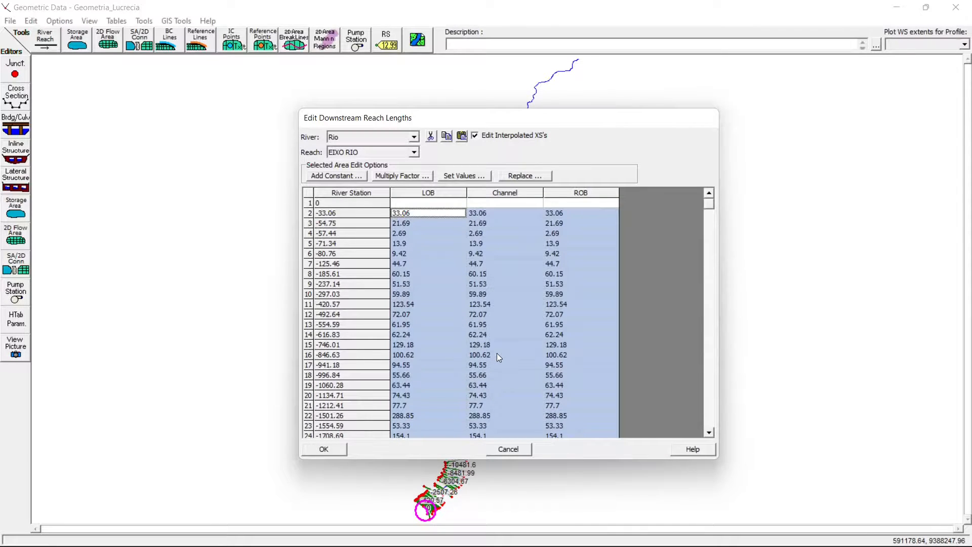
key(Delete)
click(464, 257)
click(438, 208)
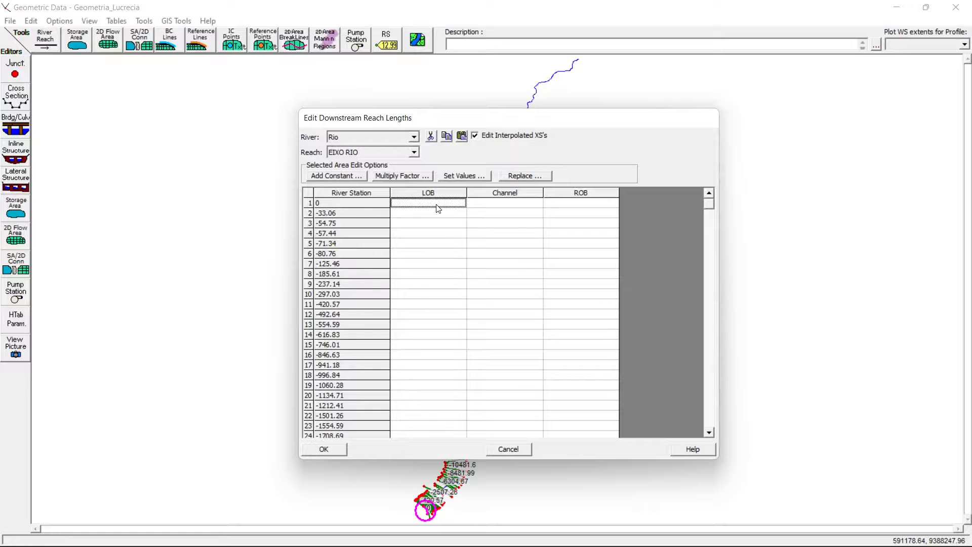
- Paste the reach lengths back one row higher, starting at station 0, and check the first row
drag(438, 208, 514, 402)
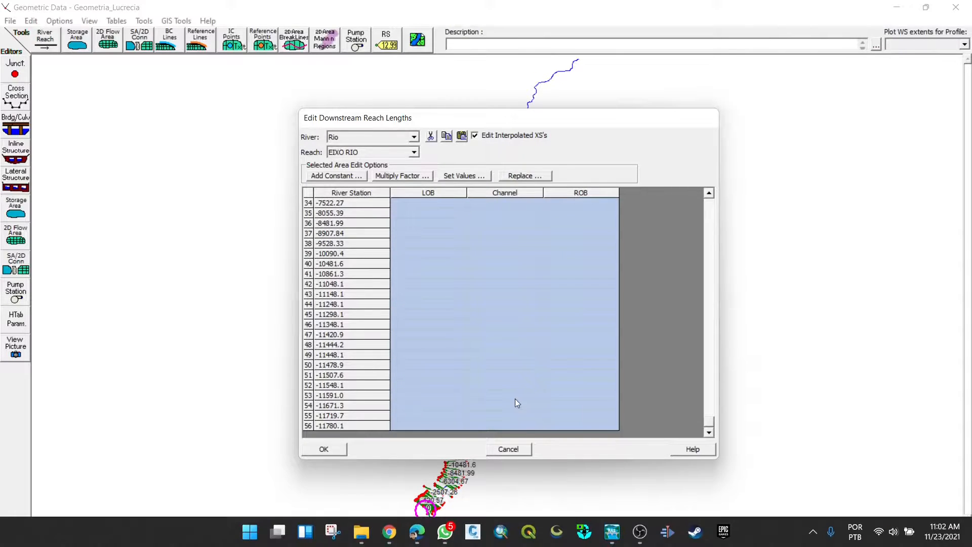
key(ctrl+v)
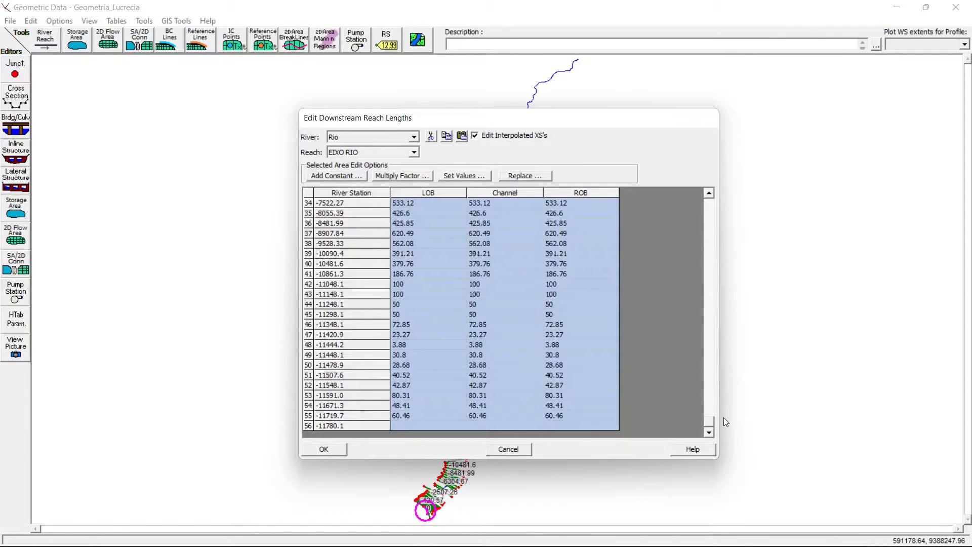
drag(708, 425, 703, 235)
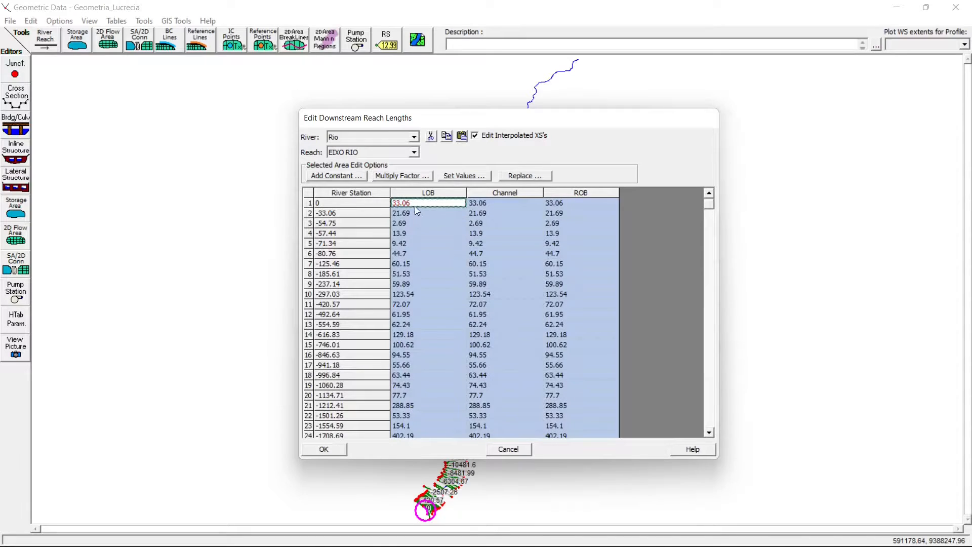
click(415, 206)
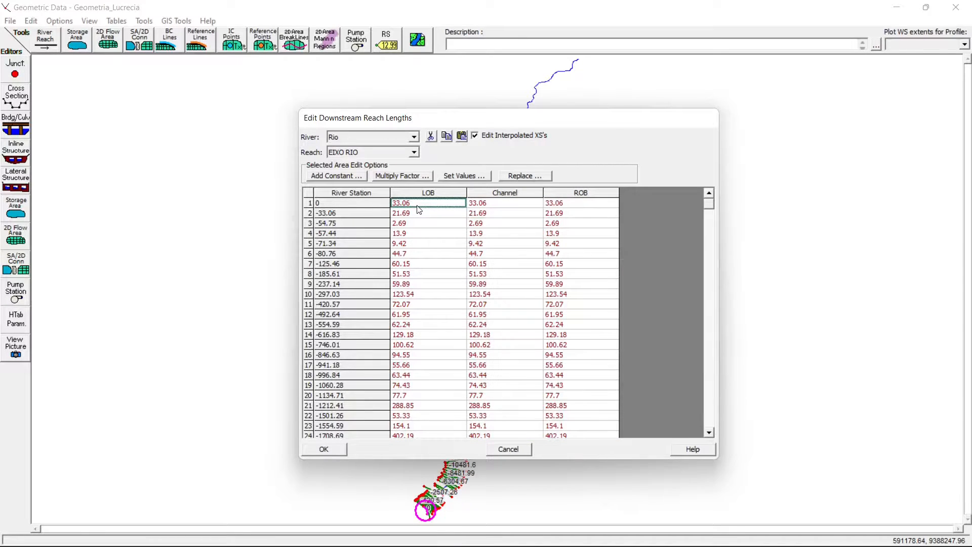
drag(418, 207, 588, 202)
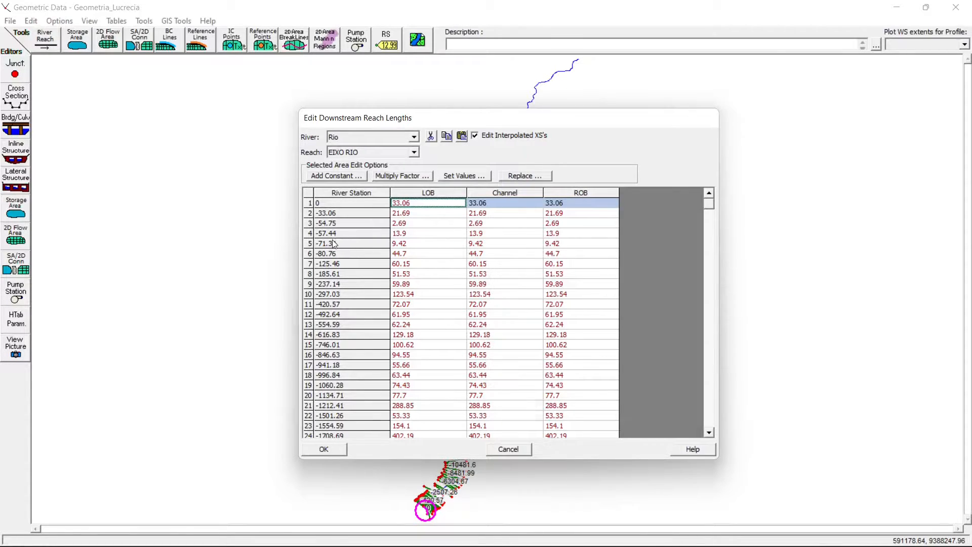
- Set the LOB, Channel and ROB reach lengths of the last station, -11780.1, to 0
drag(708, 201, 702, 450)
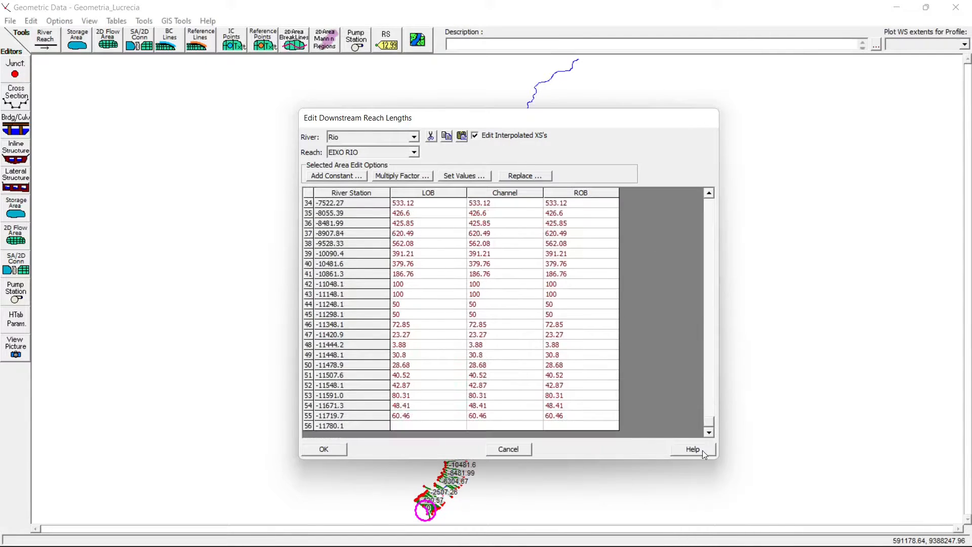
click(434, 426)
text(0)
click(487, 419)
click(494, 426)
text(0)
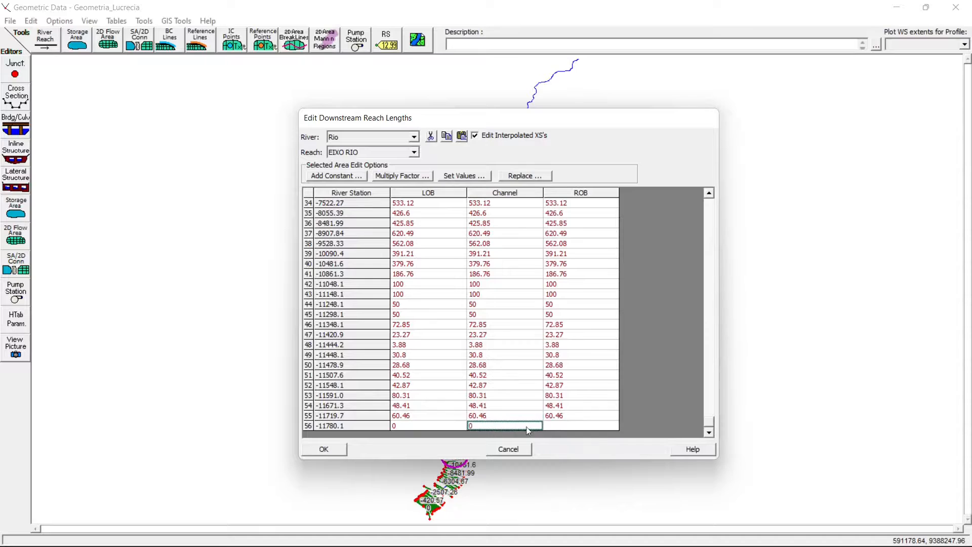
click(562, 425)
text(0)
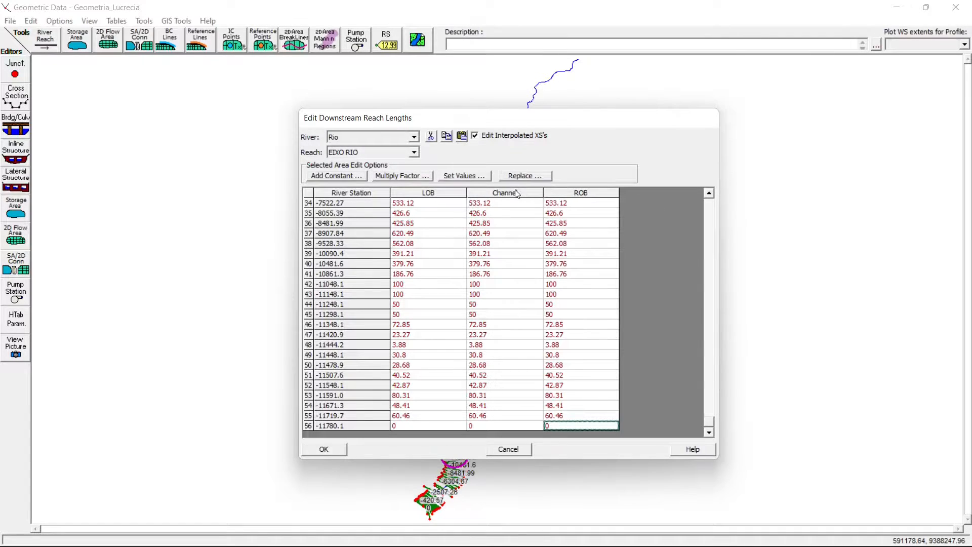
- Accept the edited reach lengths, check them at stations 0, -33.06 and -54.75 in the cross section editor, and close it
click(329, 450)
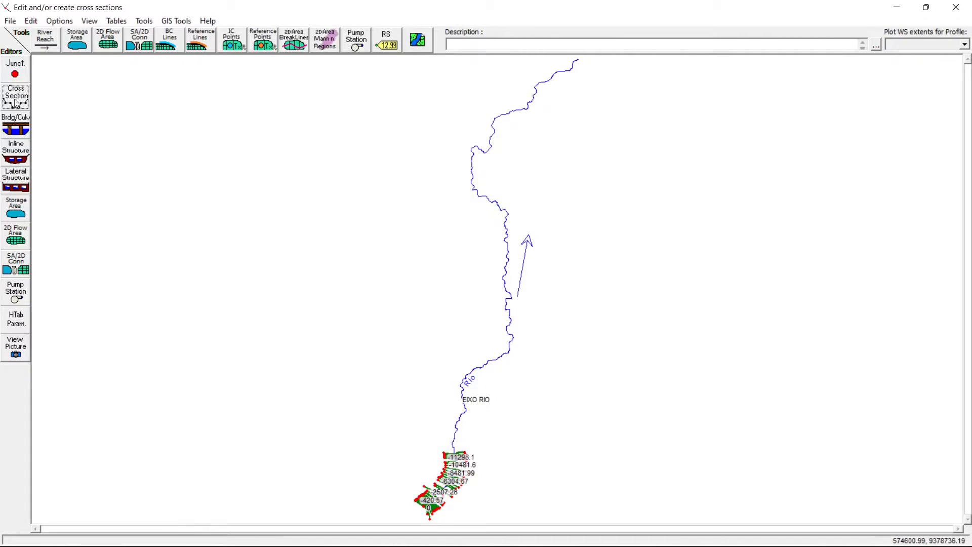
click(16, 96)
click(393, 138)
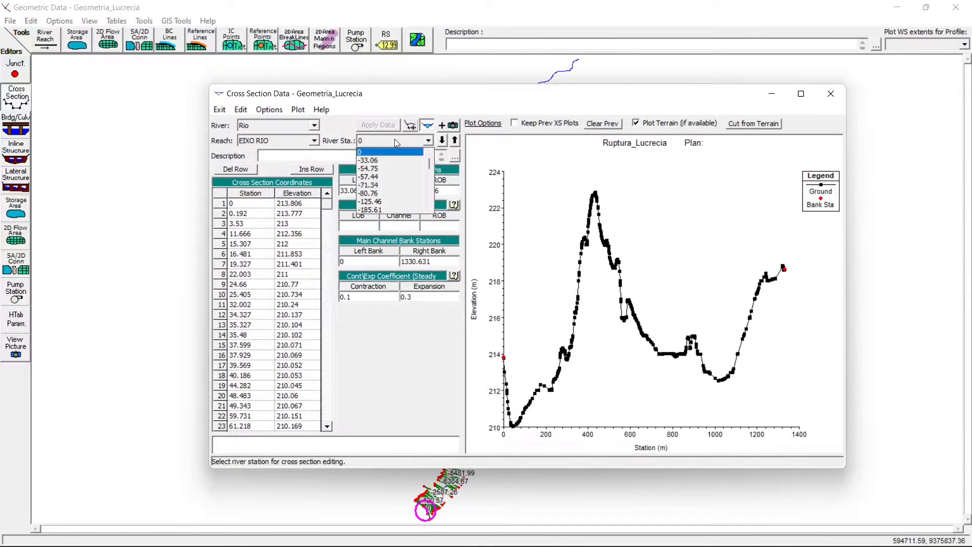
click(394, 139)
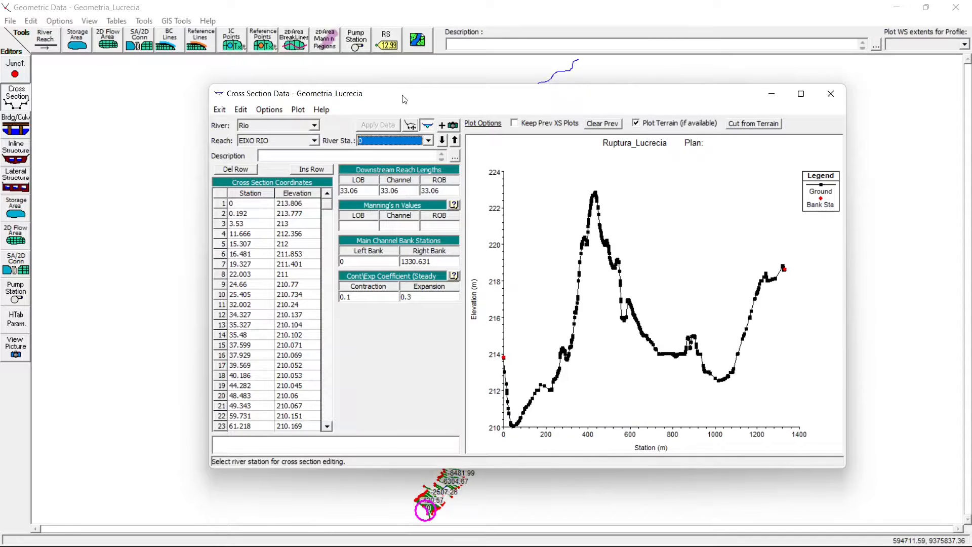
key(Down)
key(Down)
key(Down)
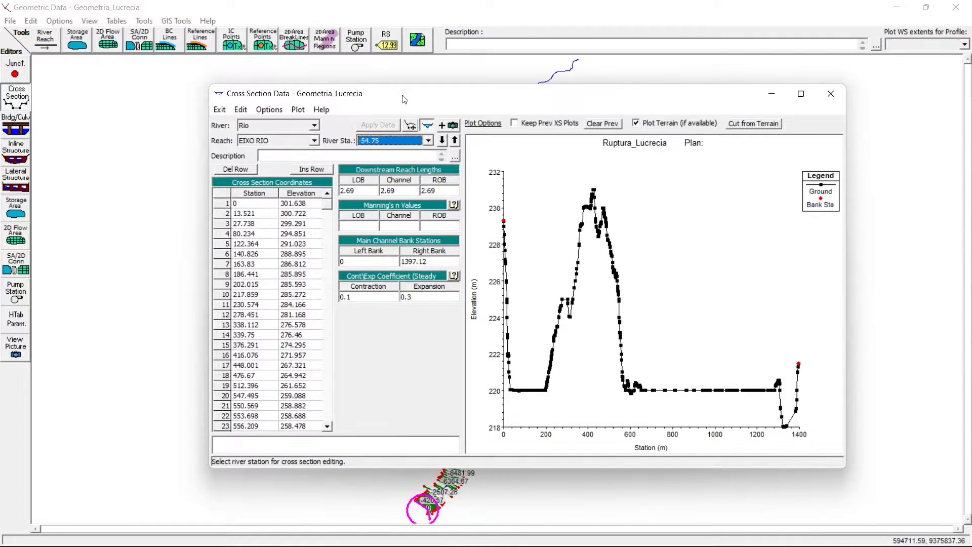
key(Up)
key(Up)
key(Up)
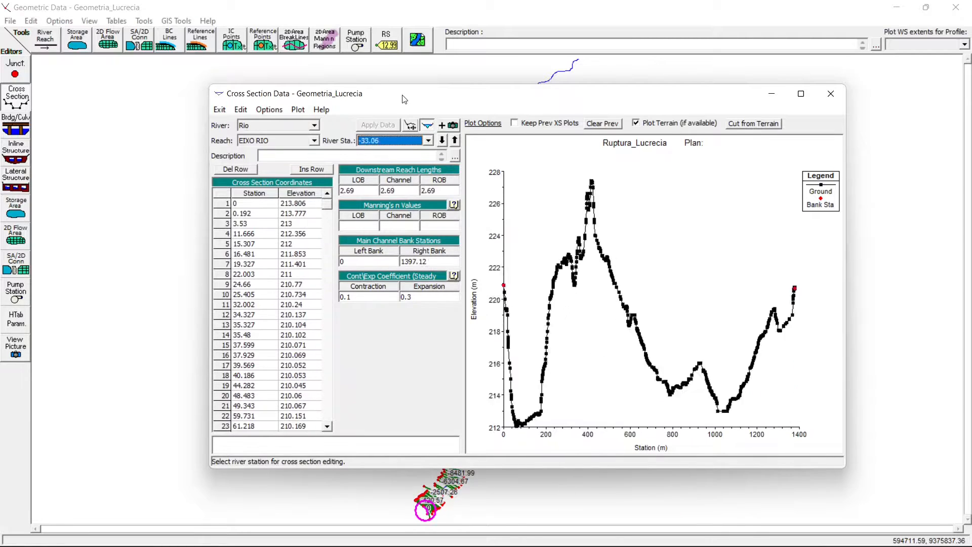
click(830, 94)
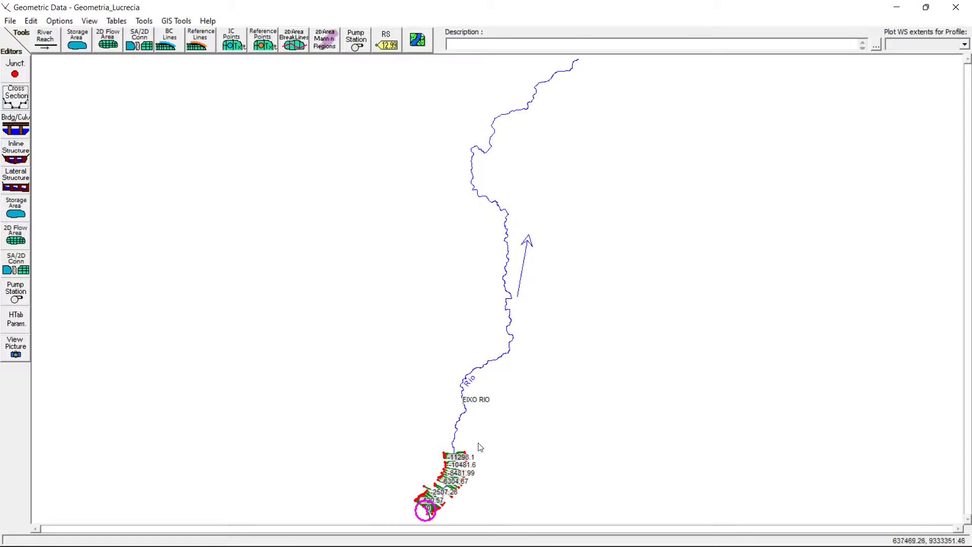
ctrl+click(428, 436)
ctrl+click(428, 434)
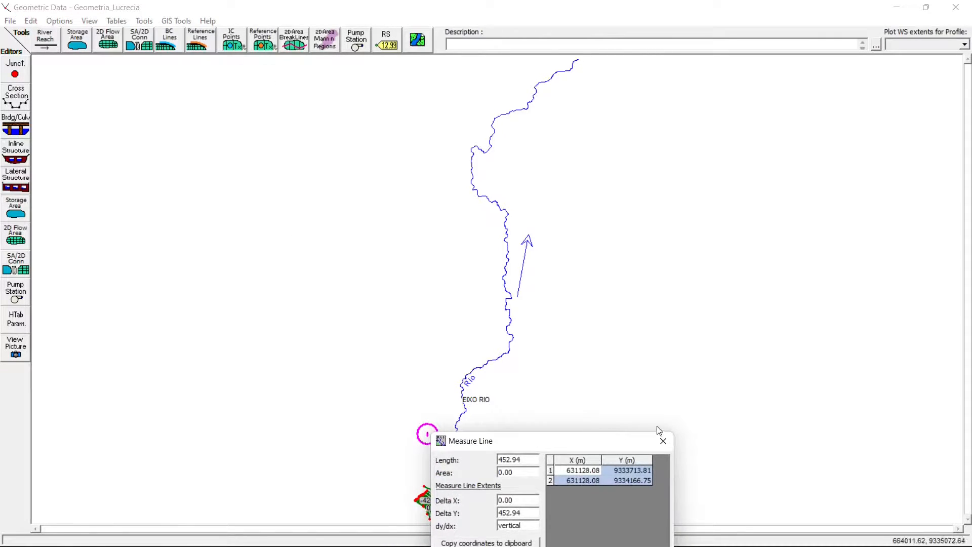
click(662, 441)
right_click(413, 300)
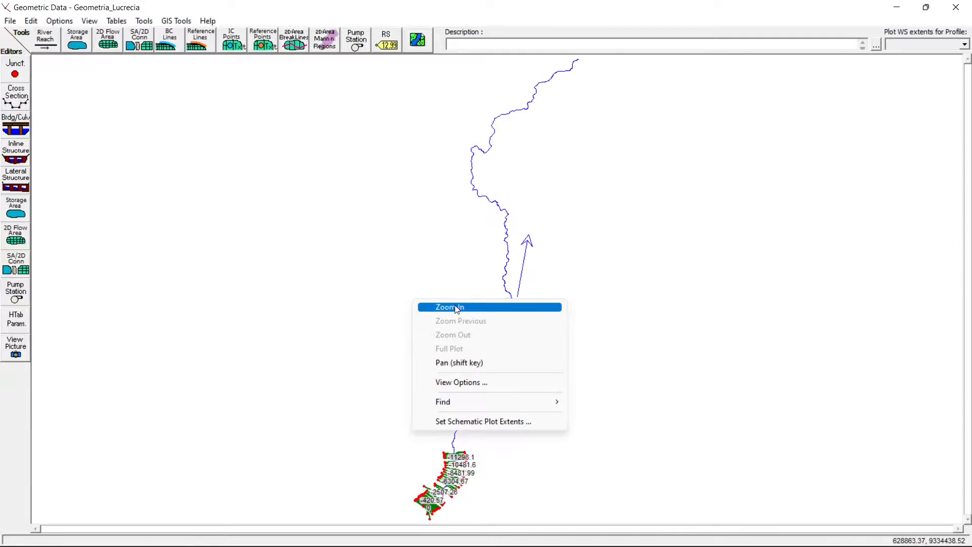
click(456, 308)
right_click(436, 353)
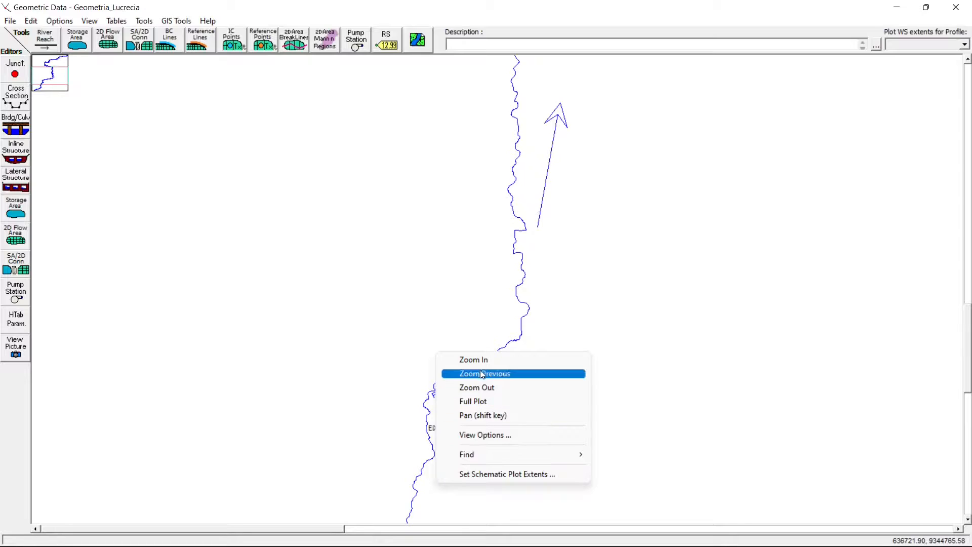
click(481, 401)
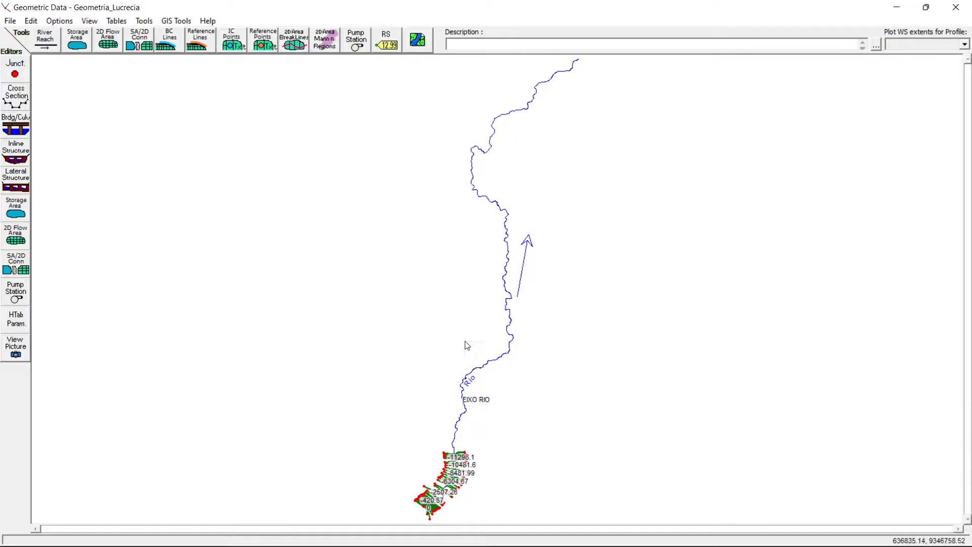
right_click(463, 342)
click(503, 404)
mouse_move(471, 422)
mouse_down()
mouse_move(507, 381)
mouse_move(470, 422)
mouse_up()
- Read the note on background layers for the schematic, close it, and open RAS Mapper from the HEC-RAS main window
click(418, 42)
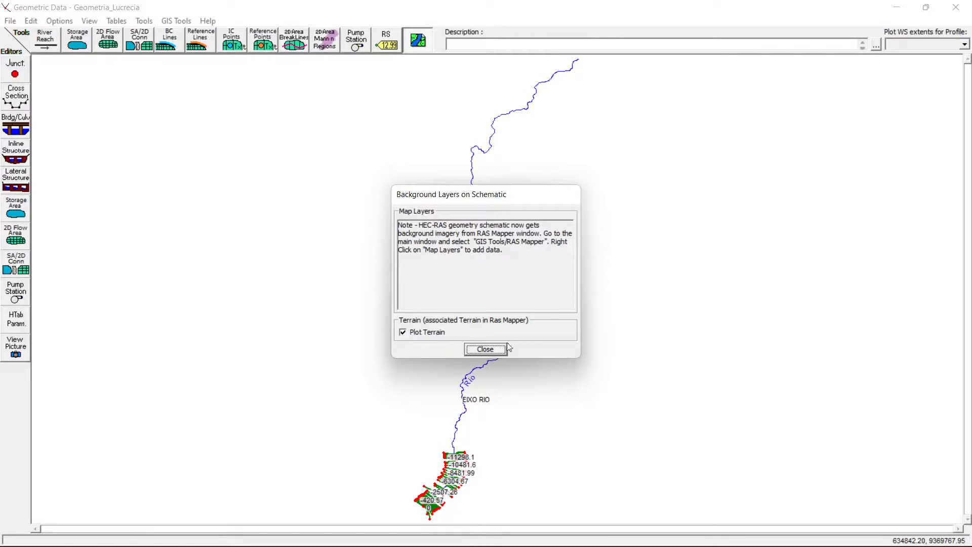
click(485, 349)
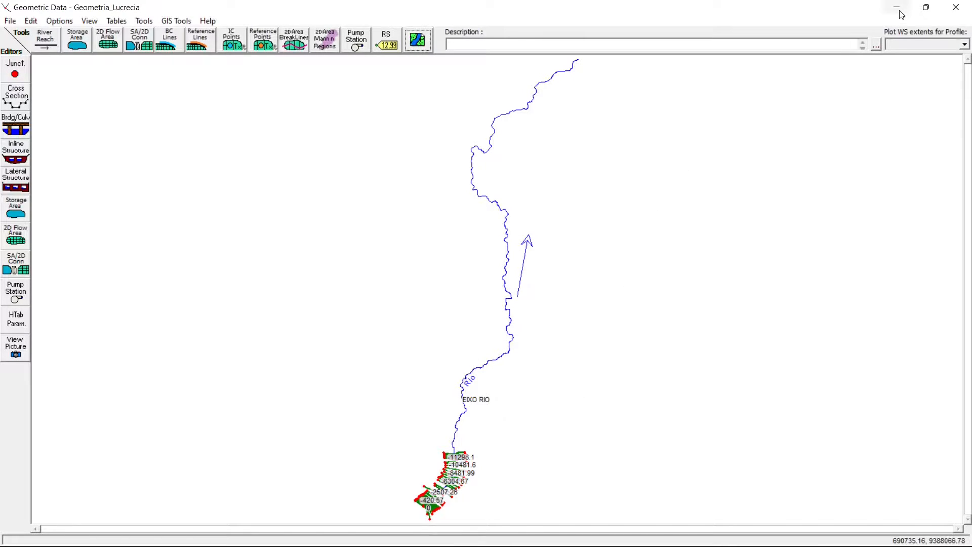
mouse_move(357, 545)
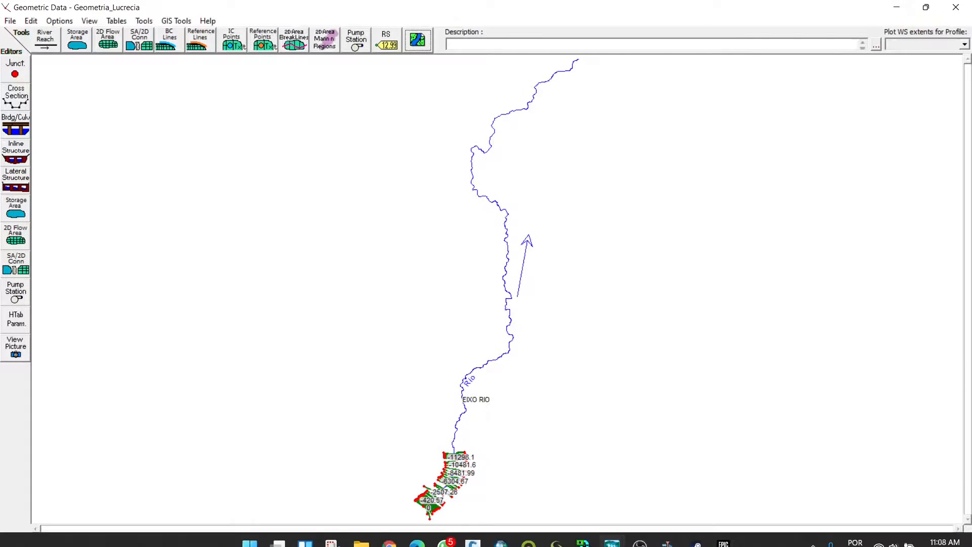
click(612, 535)
click(551, 489)
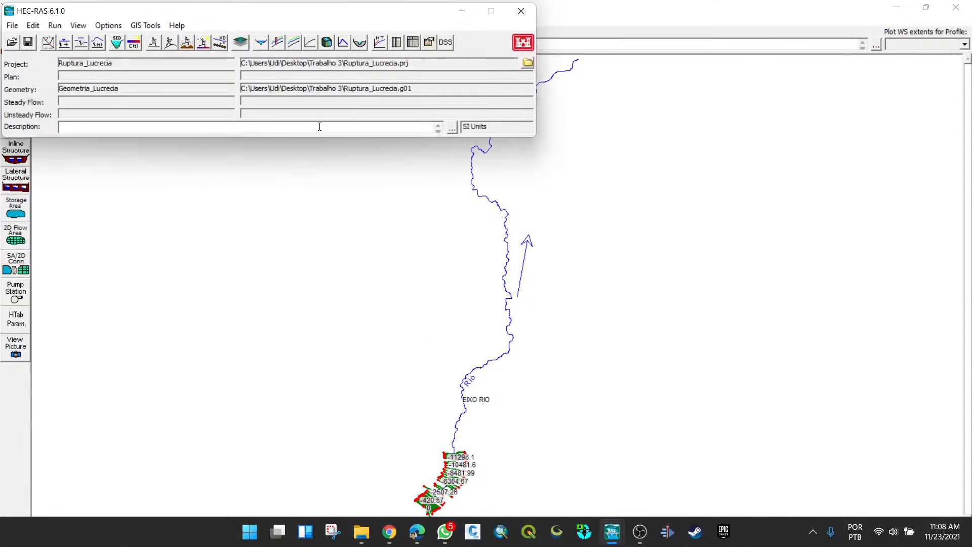
click(151, 26)
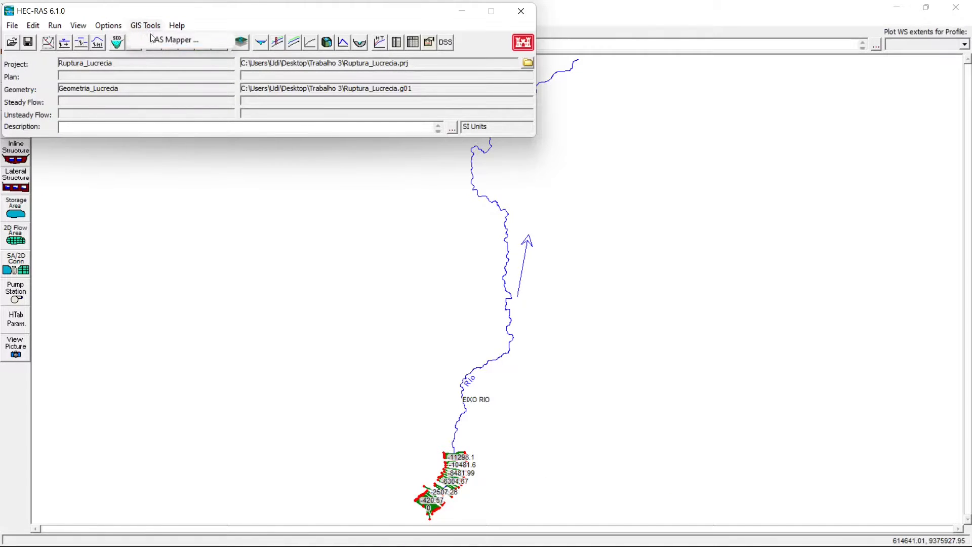
click(154, 40)
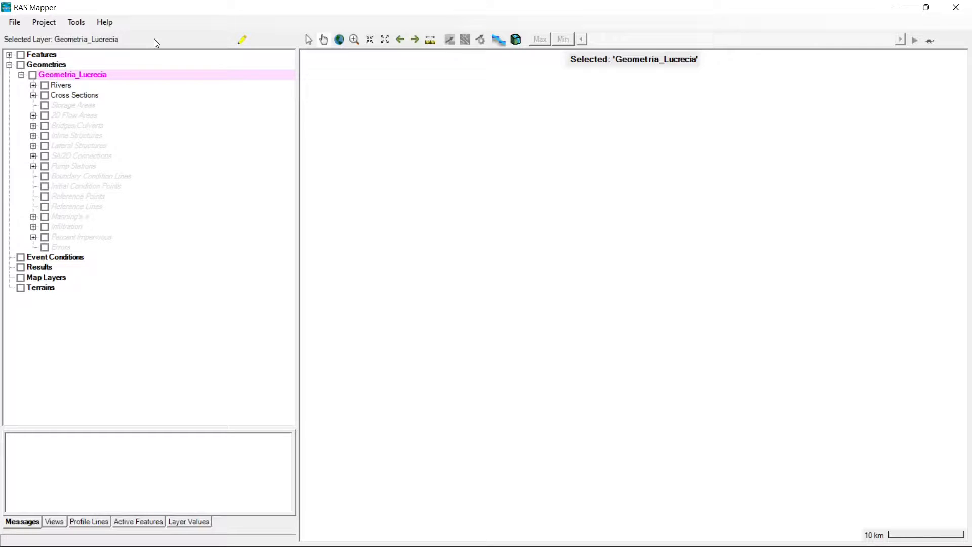
click(15, 22)
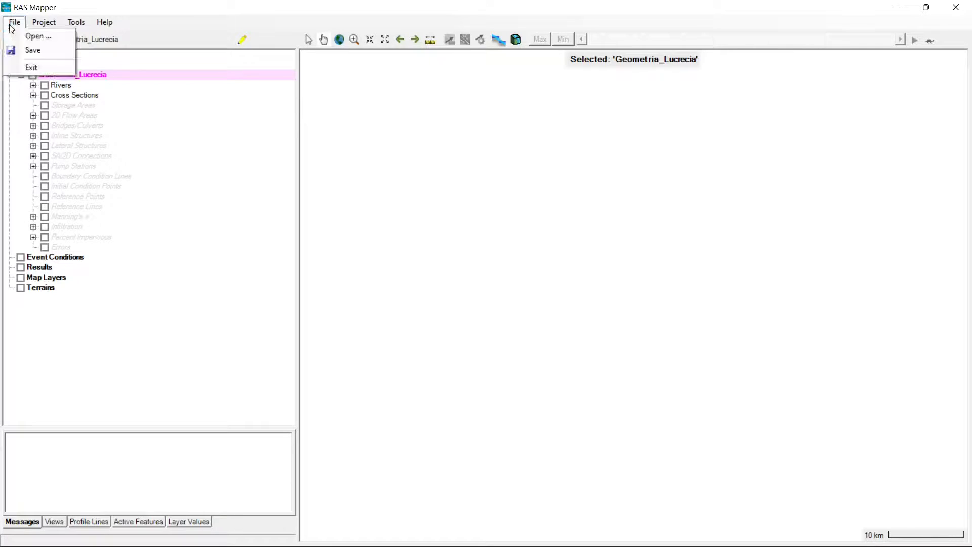
click(37, 24)
click(38, 23)
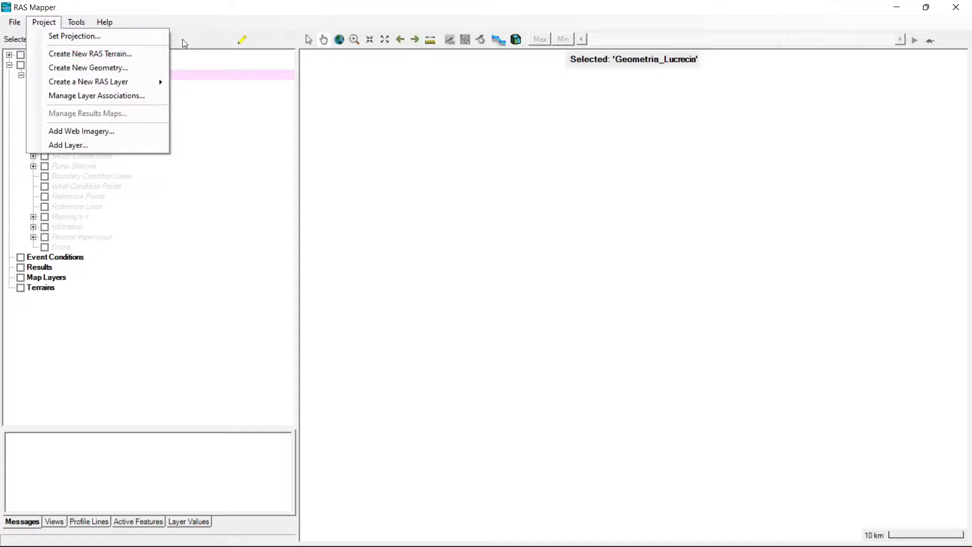
click(213, 20)
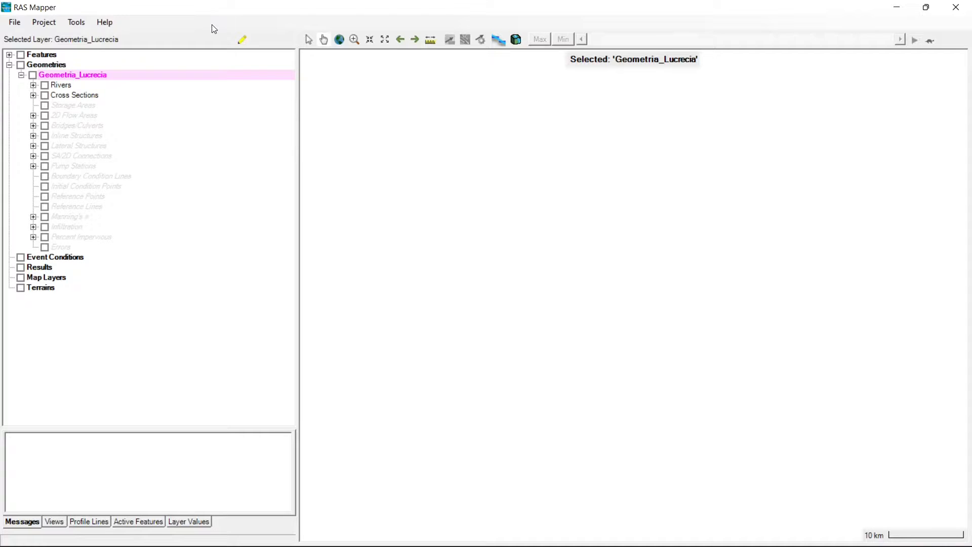
click(45, 24)
click(98, 388)
- Set the project's coordinate reference system to the projection file 31984.prj from the Trabalho 3 folder
click(47, 24)
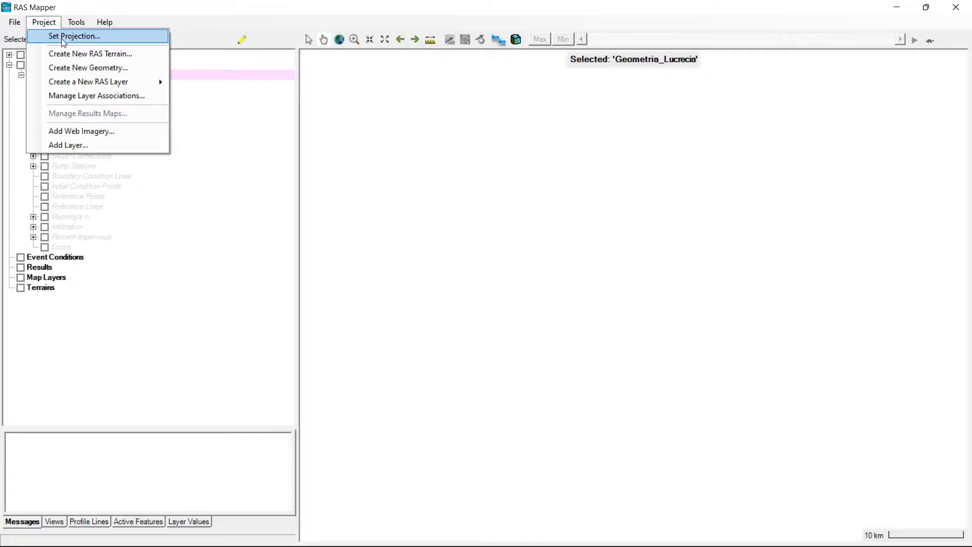
click(63, 40)
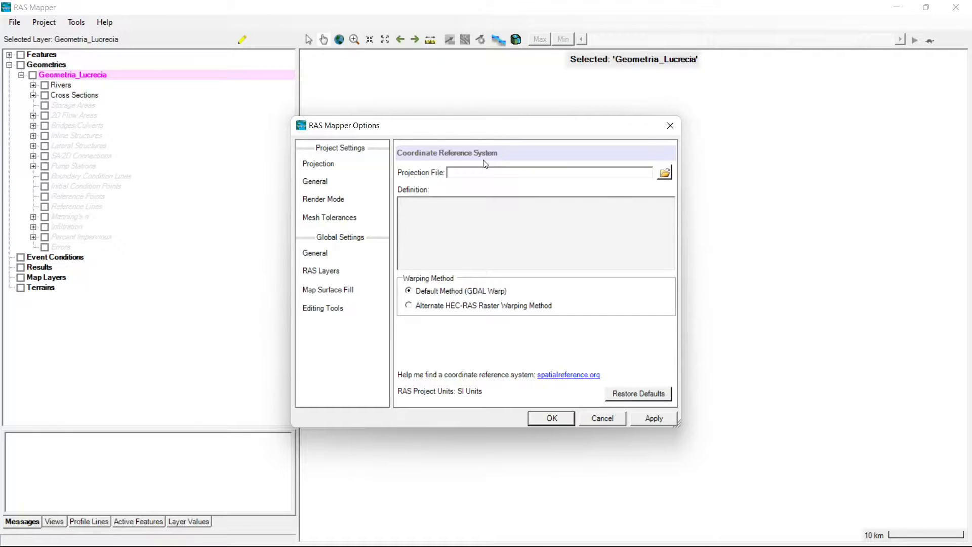
click(338, 164)
click(664, 172)
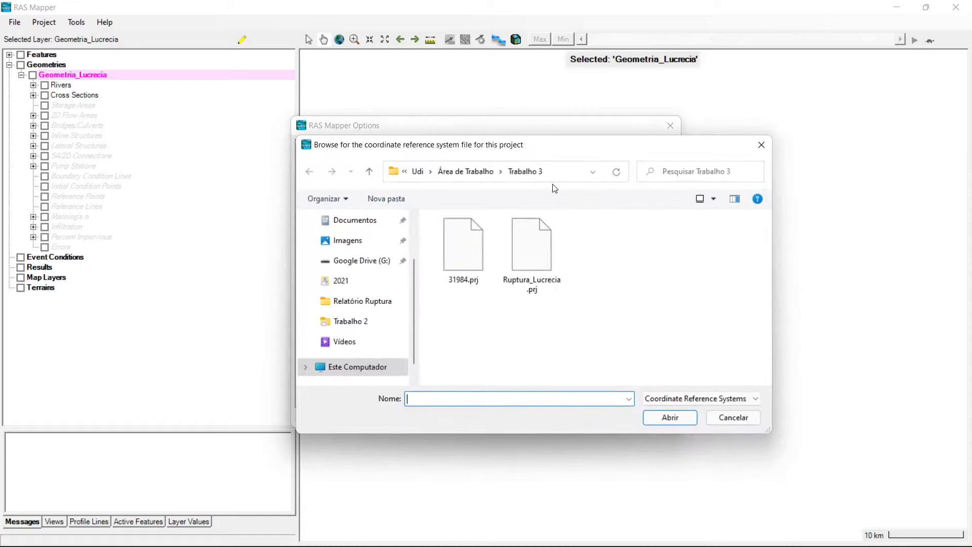
double_click(463, 256)
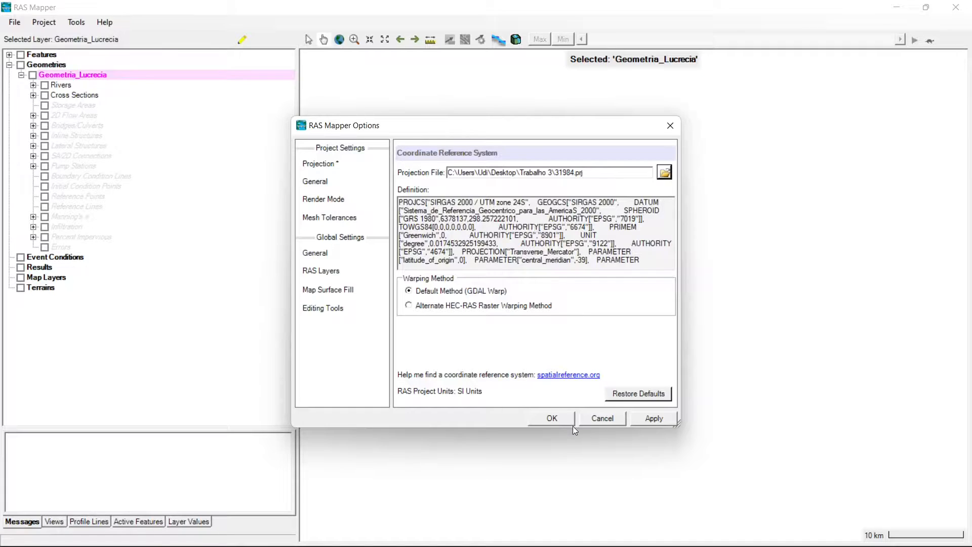
click(553, 417)
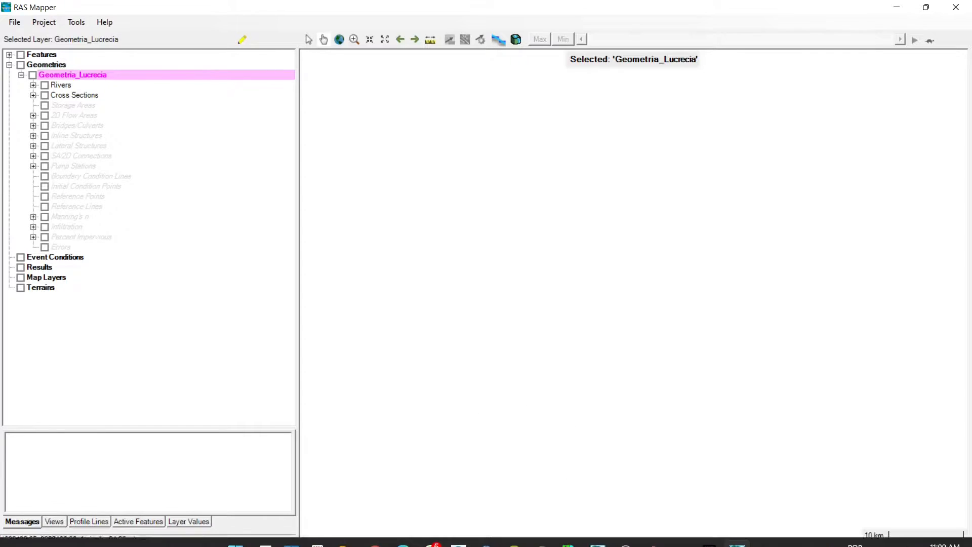
- Switch to the browser, examine epsg.io's search page and the EPSG:31984 attributes, WKT definition and export formats, and return to RAS Mapper
mouse_move(375, 532)
click(375, 450)
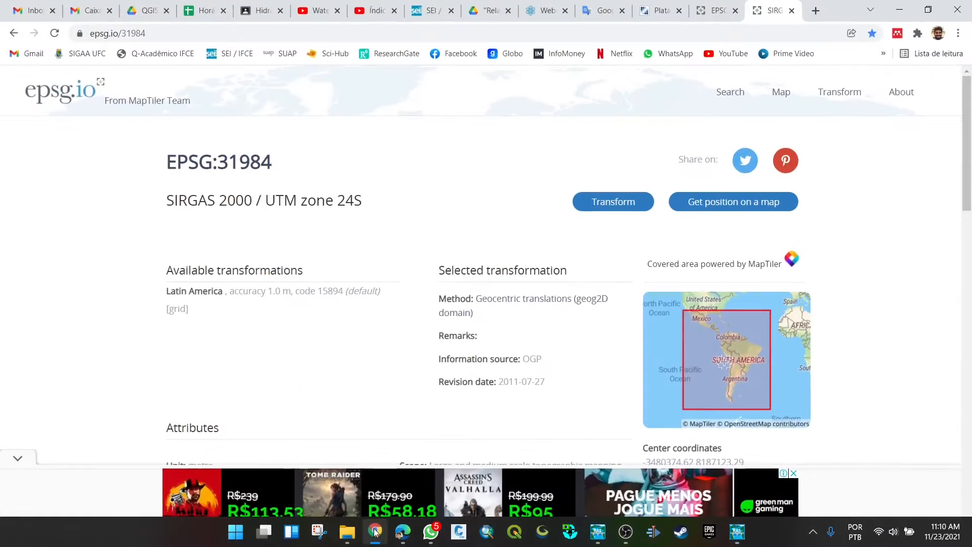
click(715, 10)
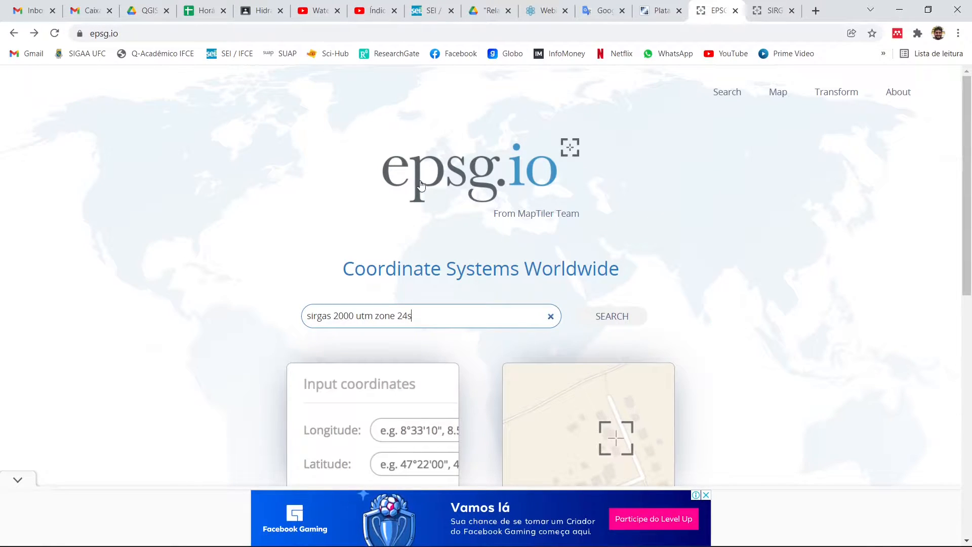
click(770, 11)
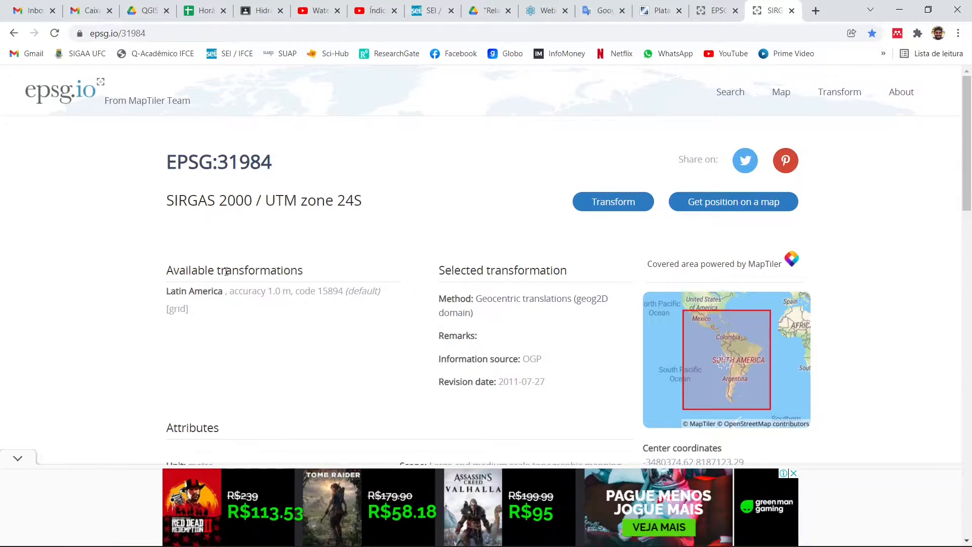
scroll(400, 266, down, 5)
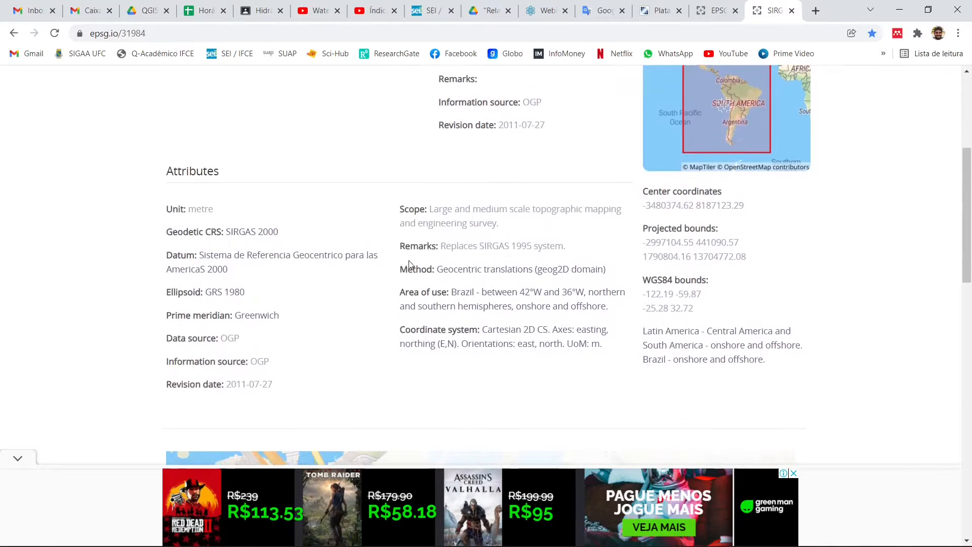
scroll(409, 260, down, 13)
scroll(415, 259, up, 3)
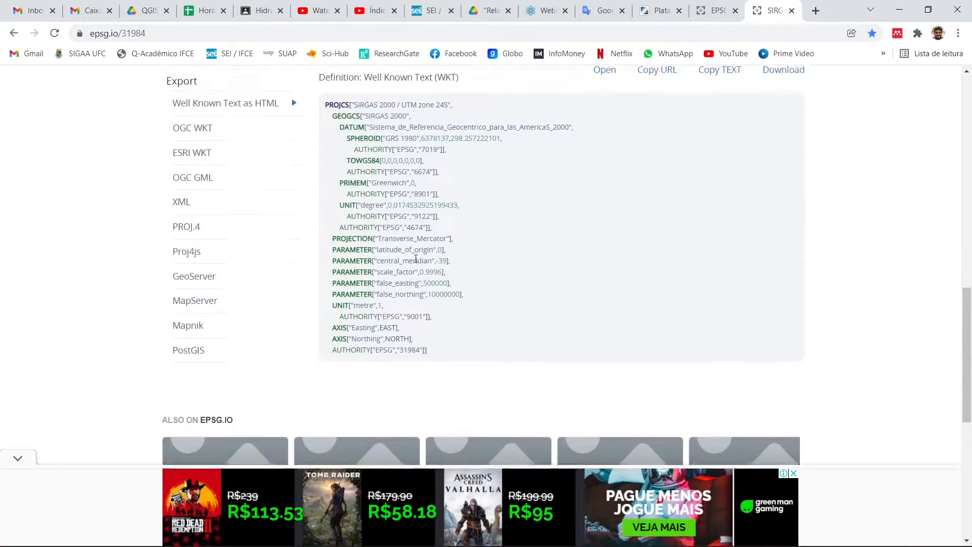
scroll(416, 259, up, 4)
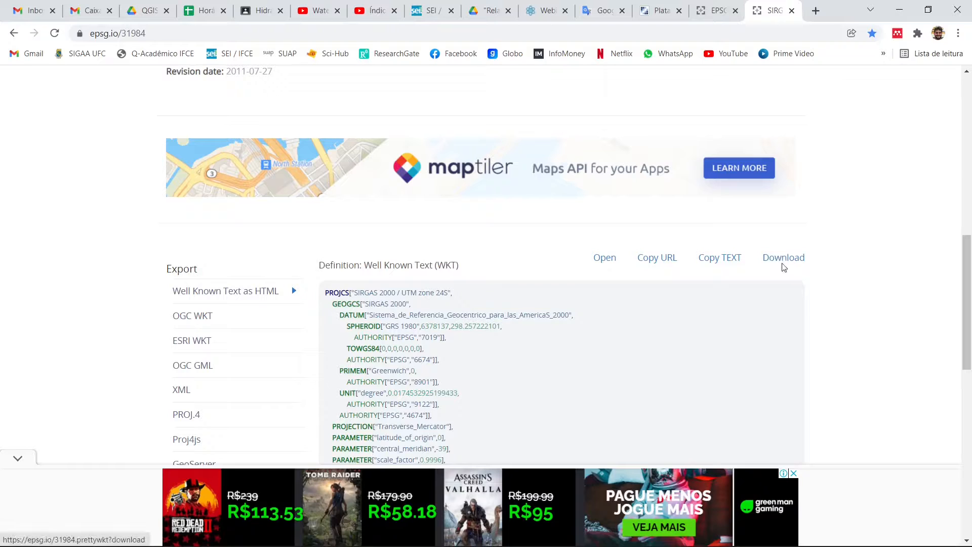
scroll(418, 288, down, 1)
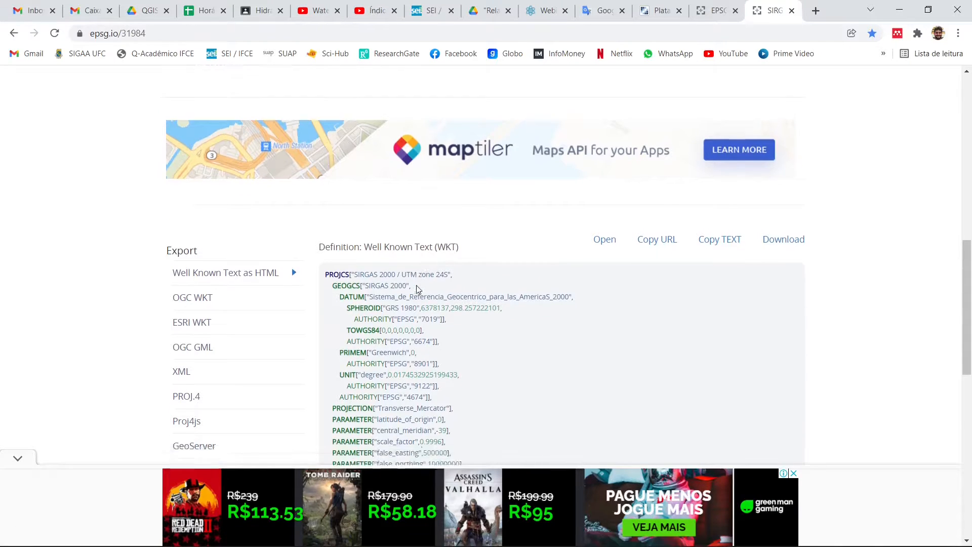
scroll(419, 288, down, 3)
scroll(382, 234, up, 1)
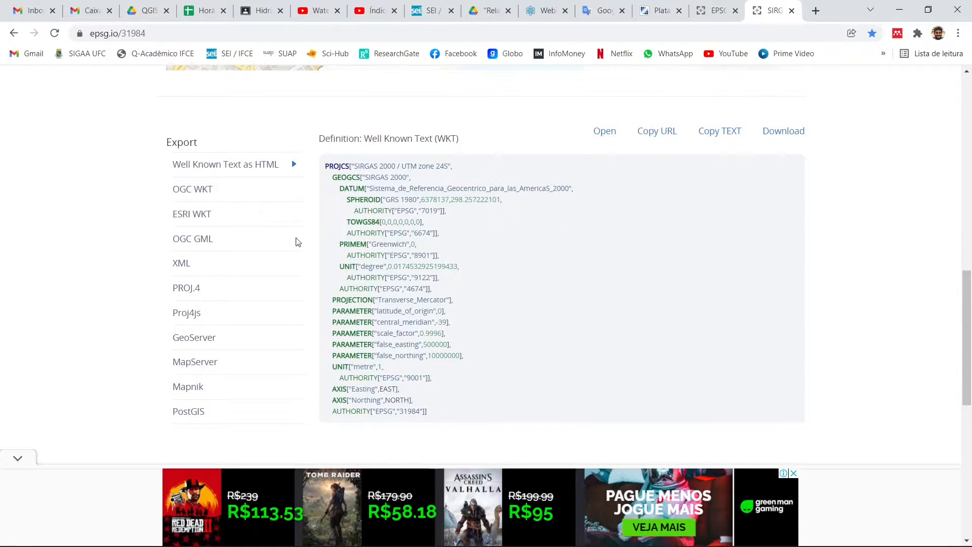
scroll(298, 241, up, 10)
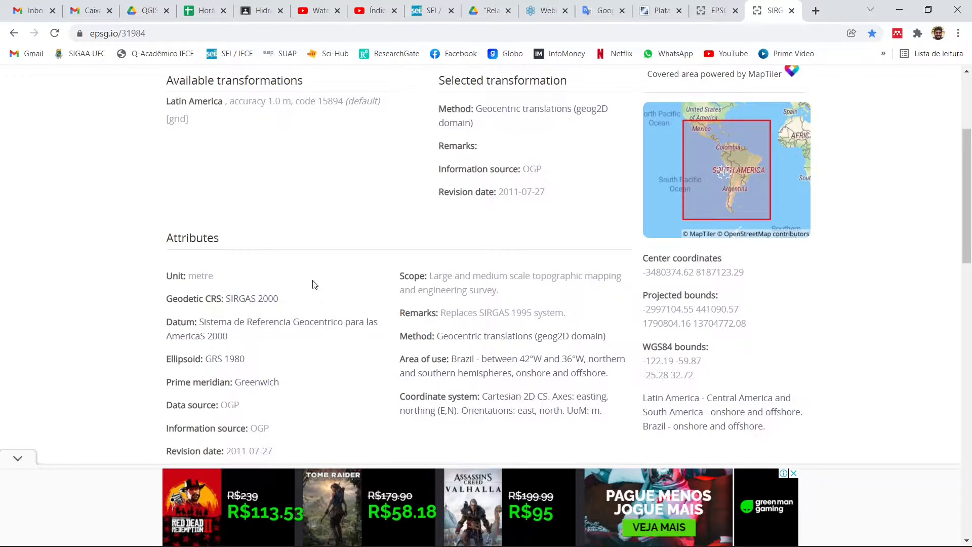
scroll(312, 263, up, 4)
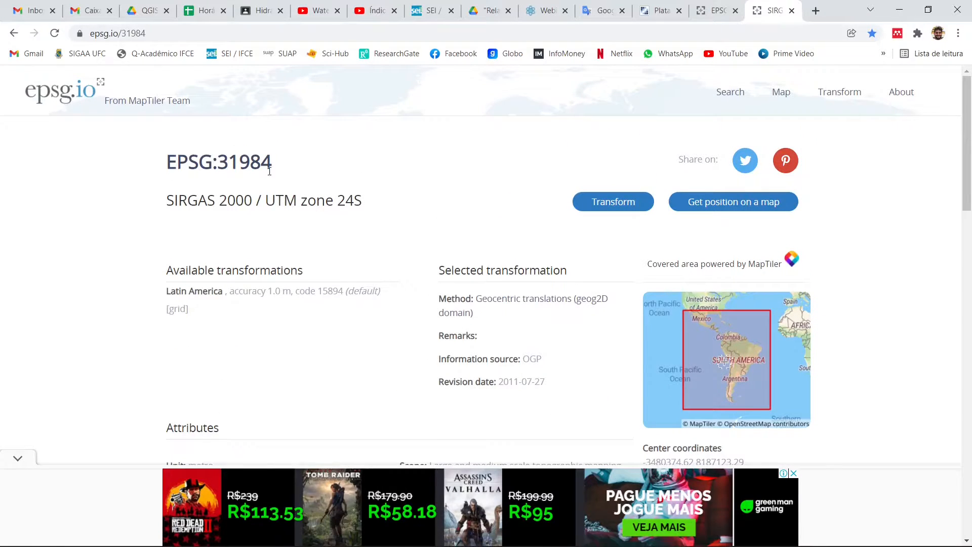
click(900, 10)
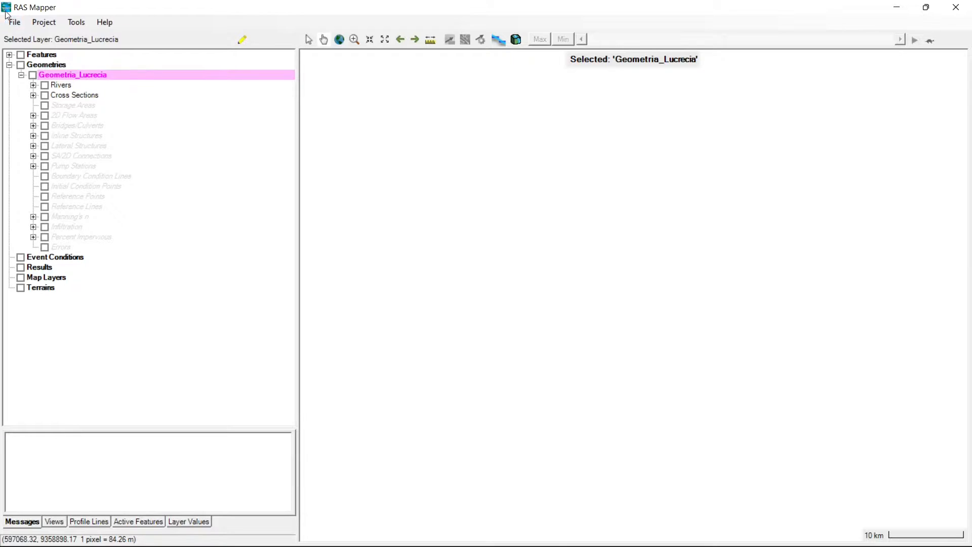
- Create a new RAS terrain from MDE Lucrecia.tif with 1/128 rounding and stitches, saved as Terrain.hdf in the Trabalho 3 Terrain folder
click(44, 22)
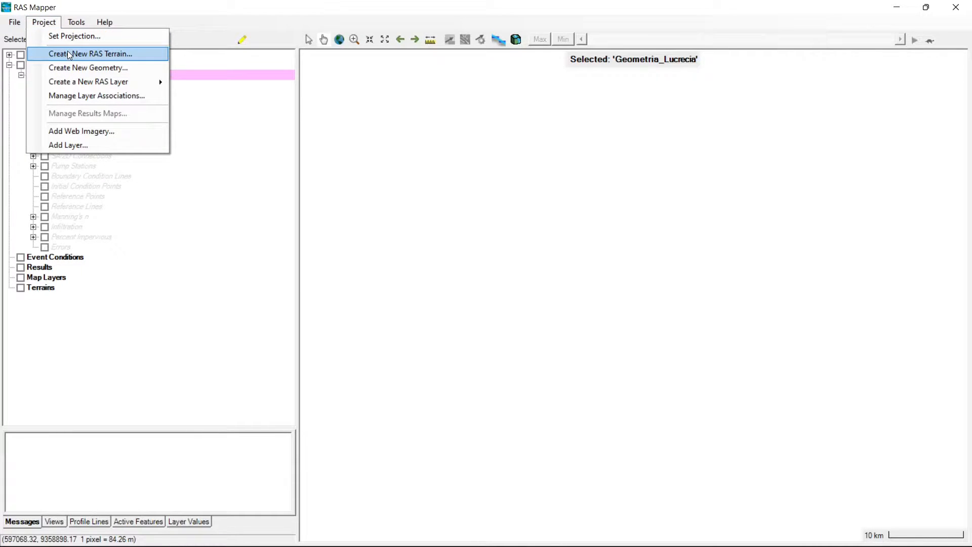
click(124, 56)
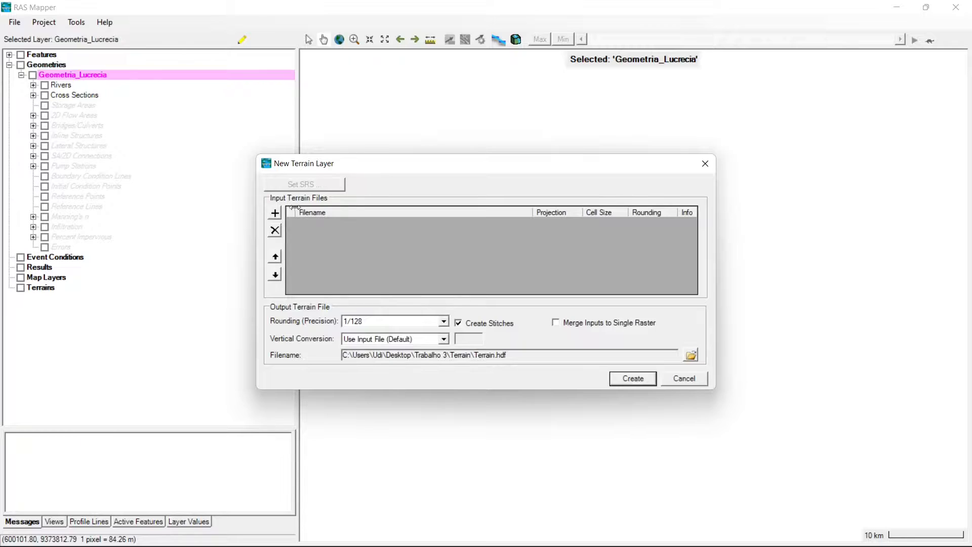
click(274, 214)
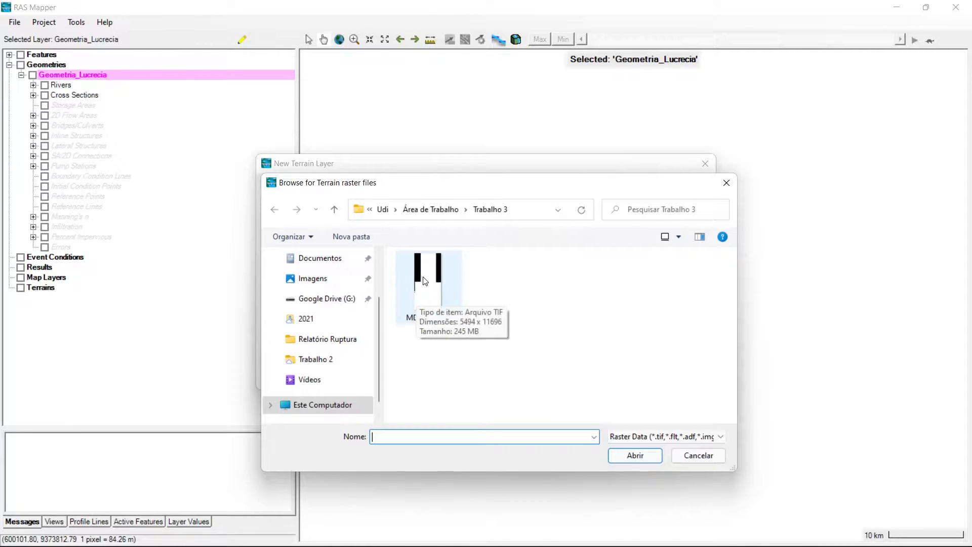
double_click(439, 300)
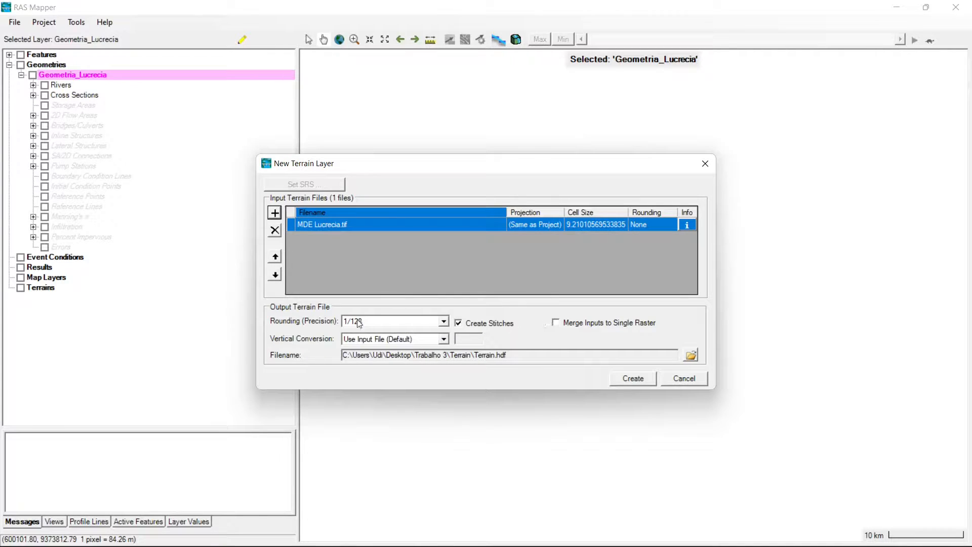
click(444, 322)
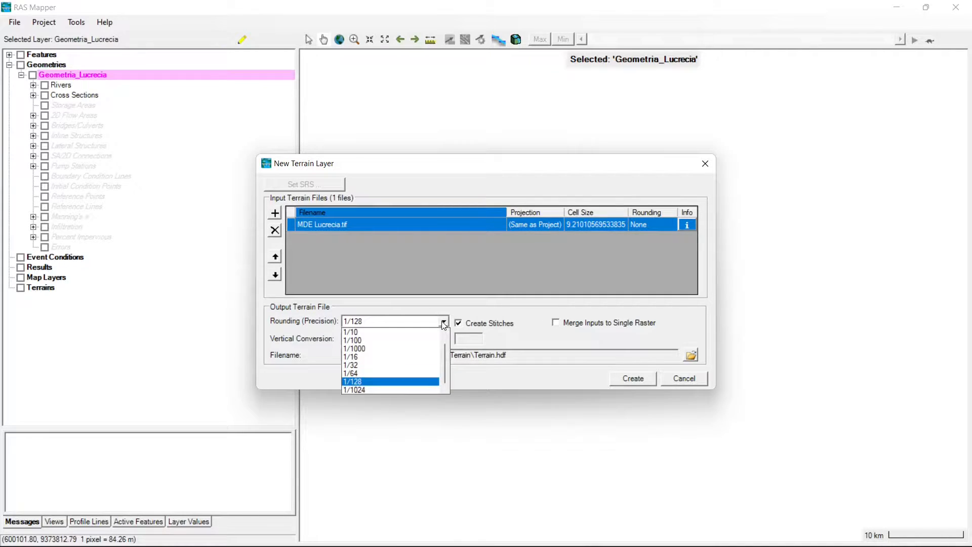
click(443, 324)
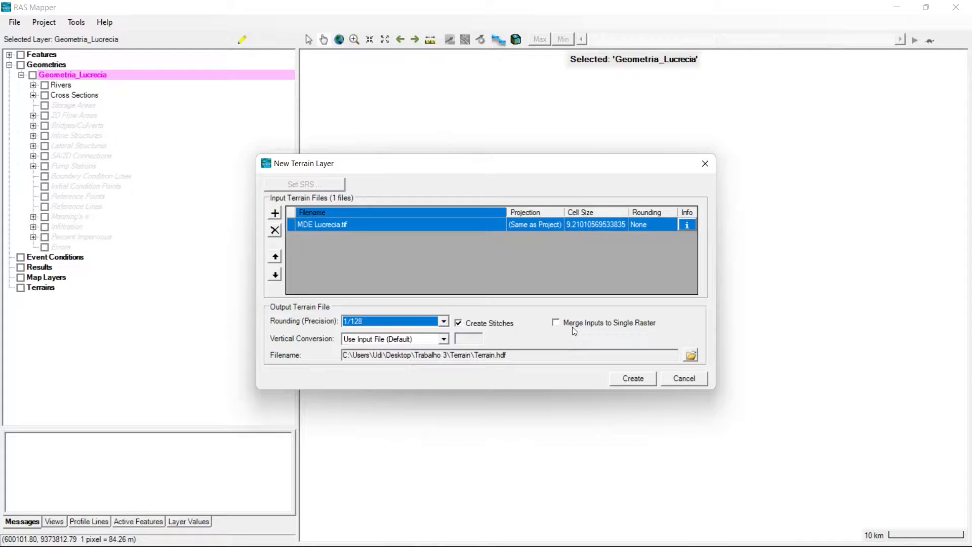
click(636, 377)
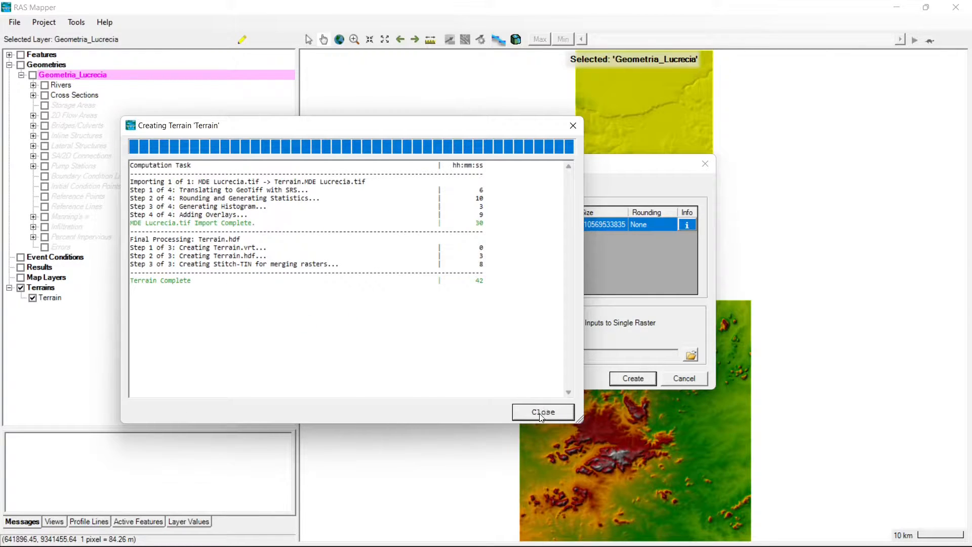
click(542, 412)
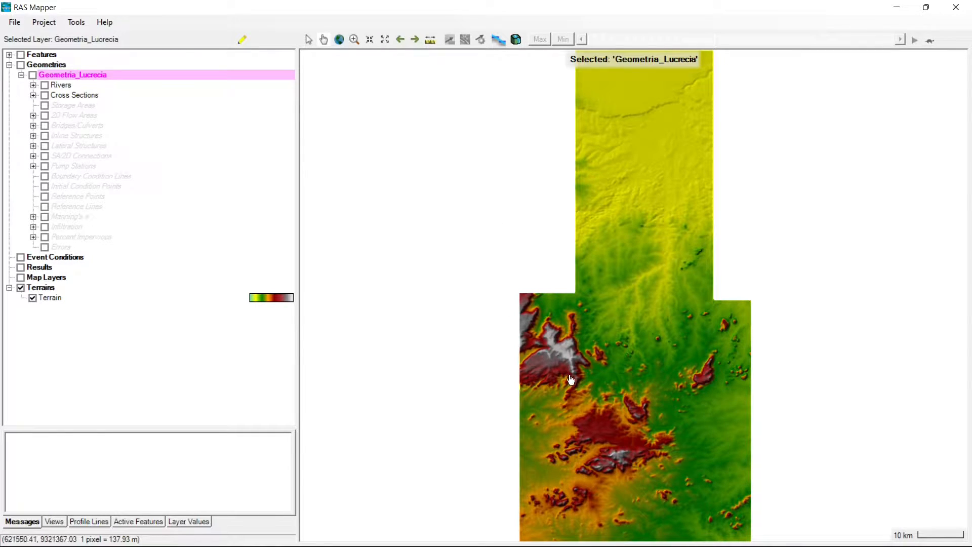
- Add the Google Satellite web imagery layer to the map layers
click(44, 277)
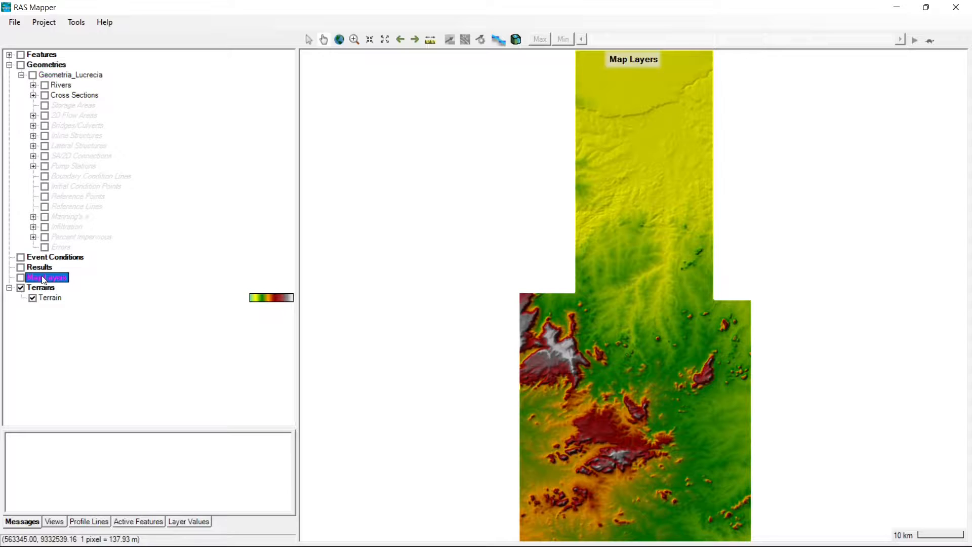
right_click(44, 278)
key(Escape)
right_click(47, 278)
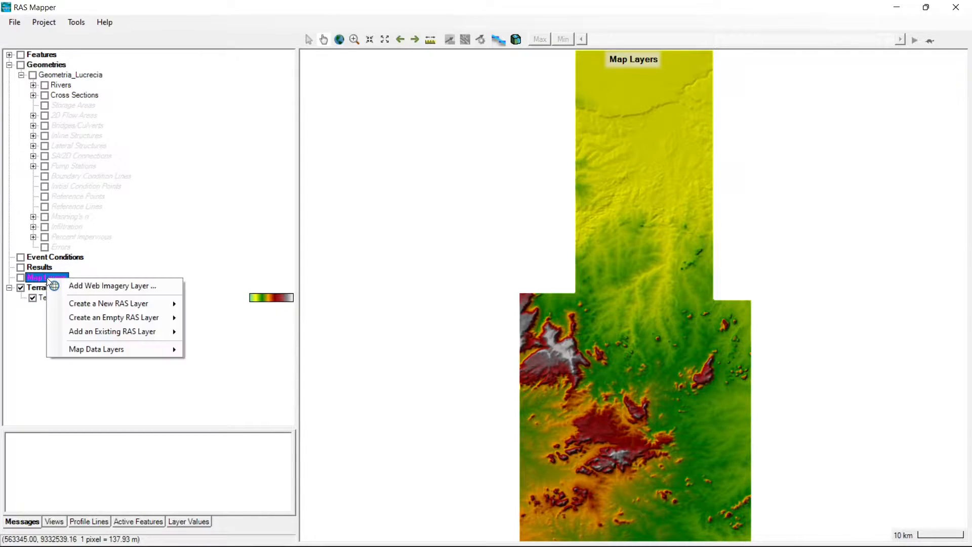
click(70, 384)
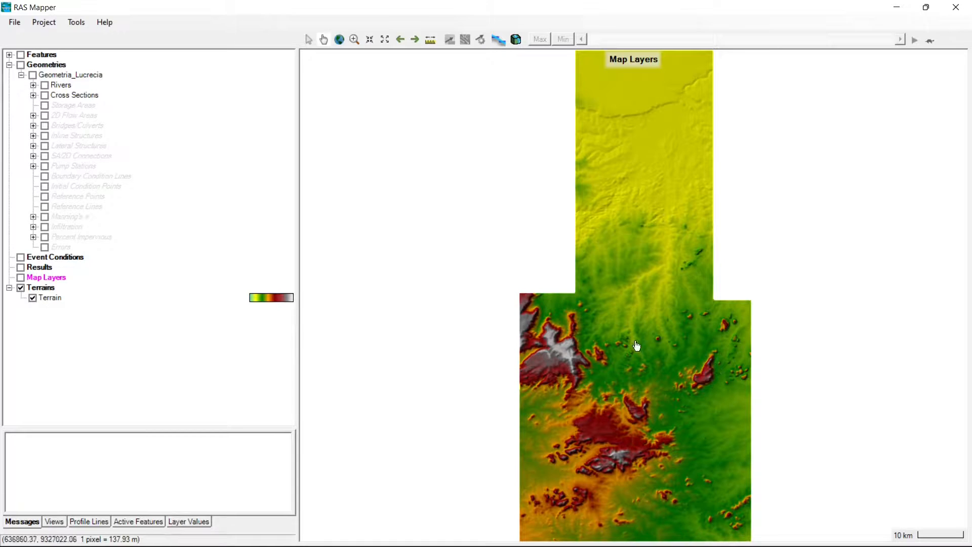
right_click(41, 279)
click(87, 287)
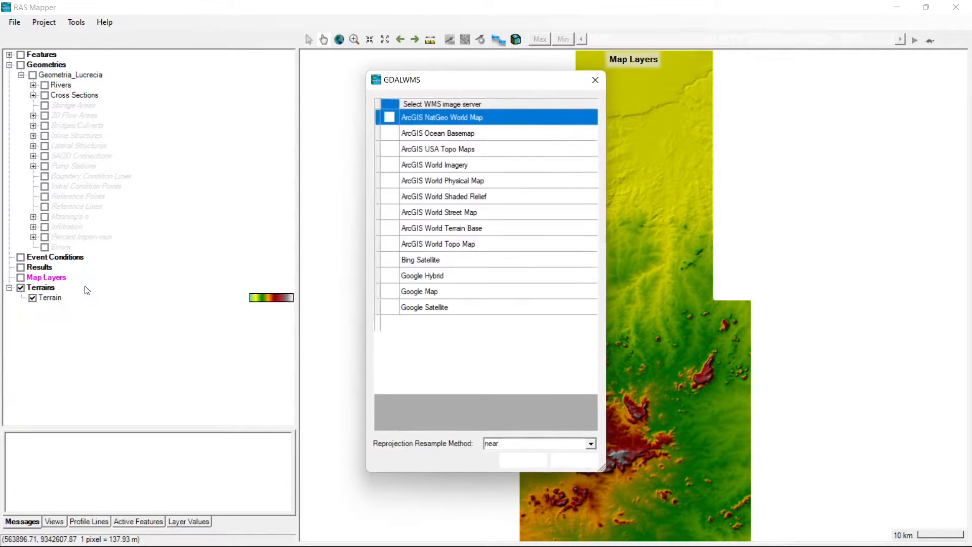
click(442, 307)
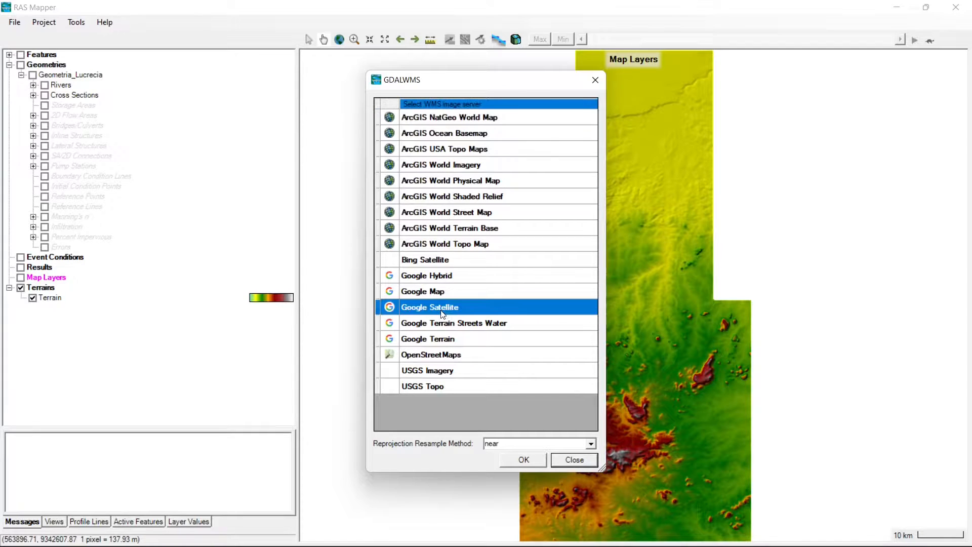
click(526, 459)
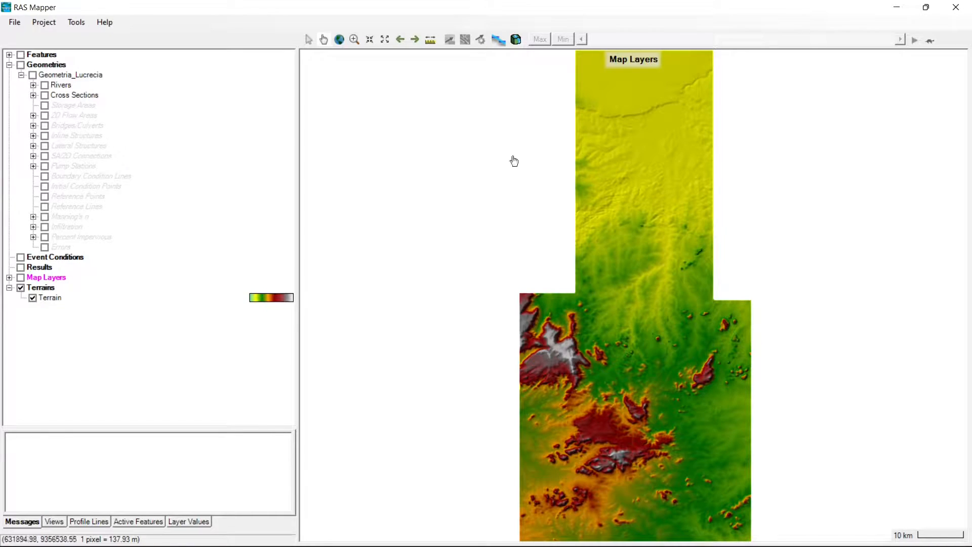
- Turn on the display of the map layers and collapse the Map Layers and Terrains groups
click(9, 277)
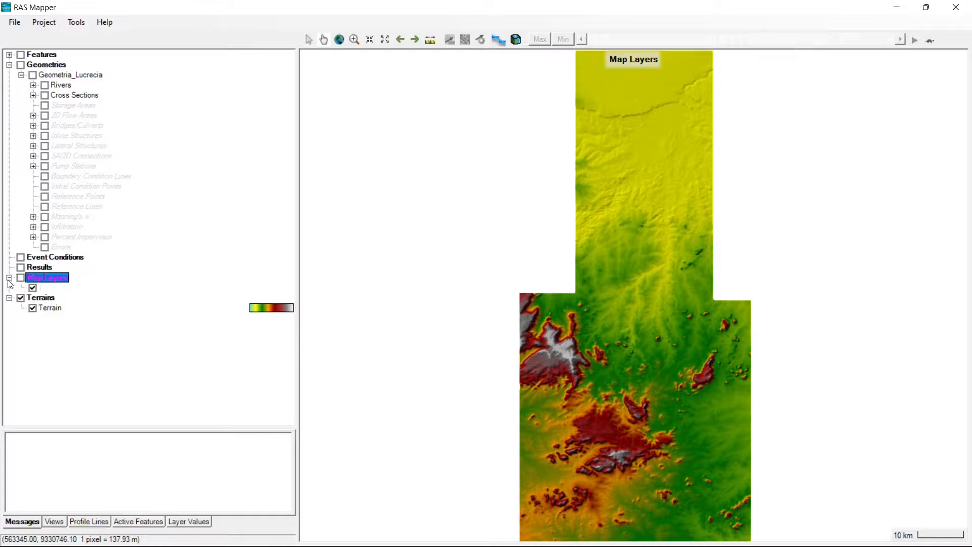
click(21, 278)
click(10, 277)
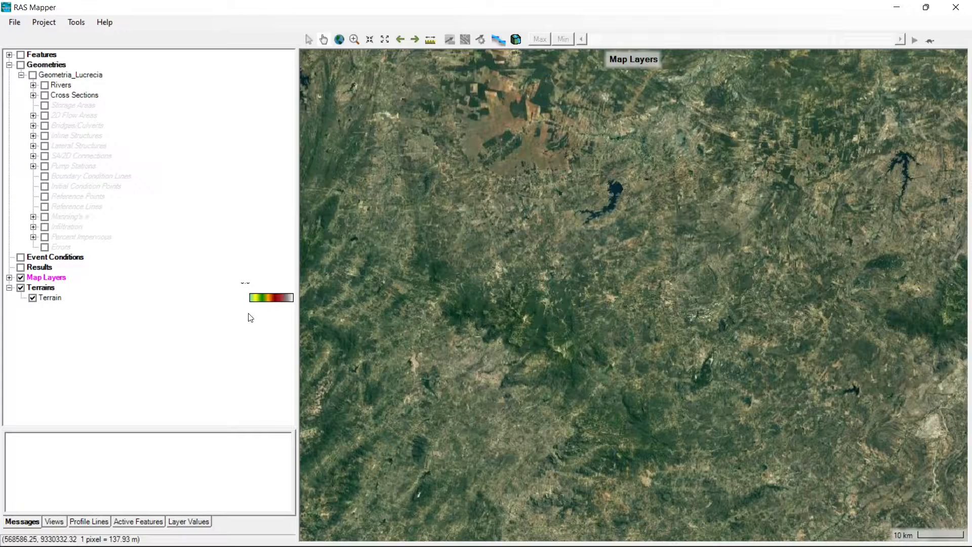
click(10, 289)
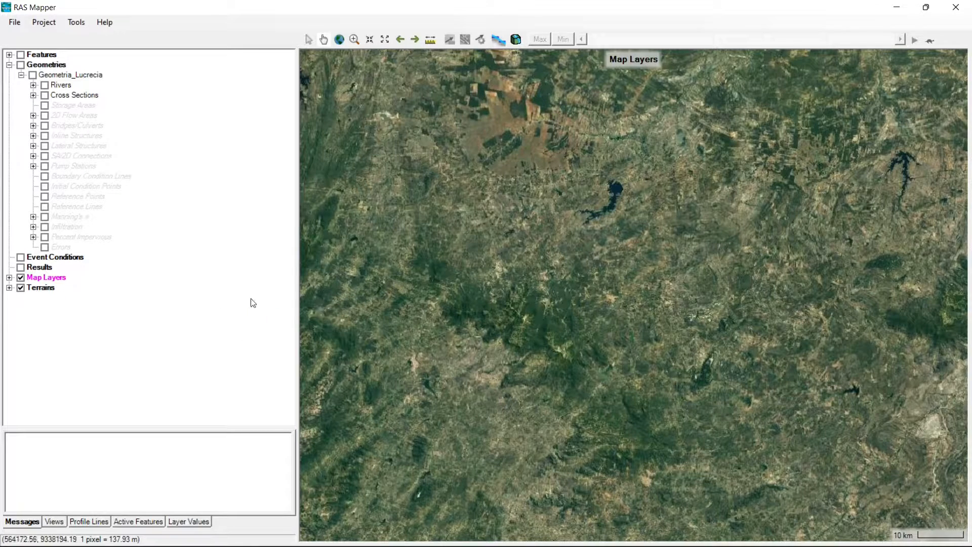
click(10, 286)
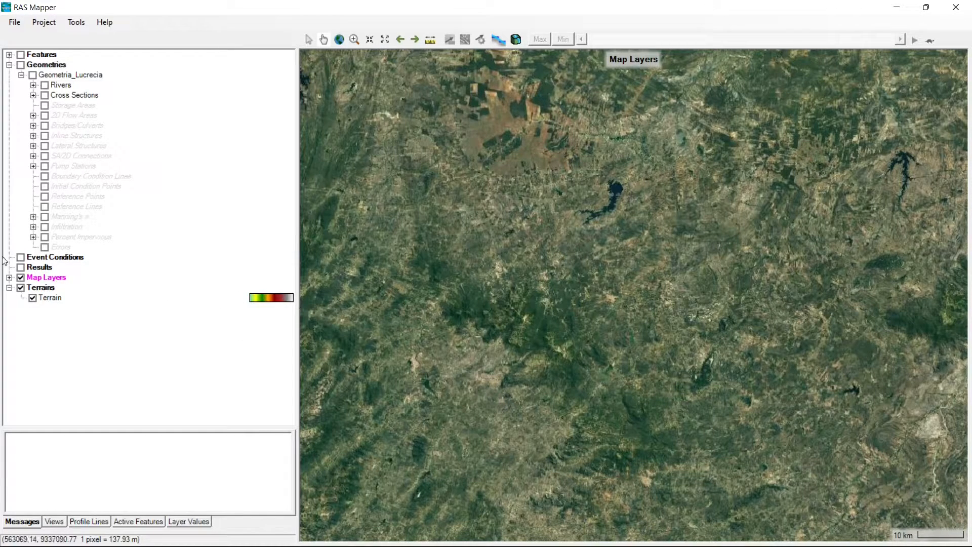
click(10, 288)
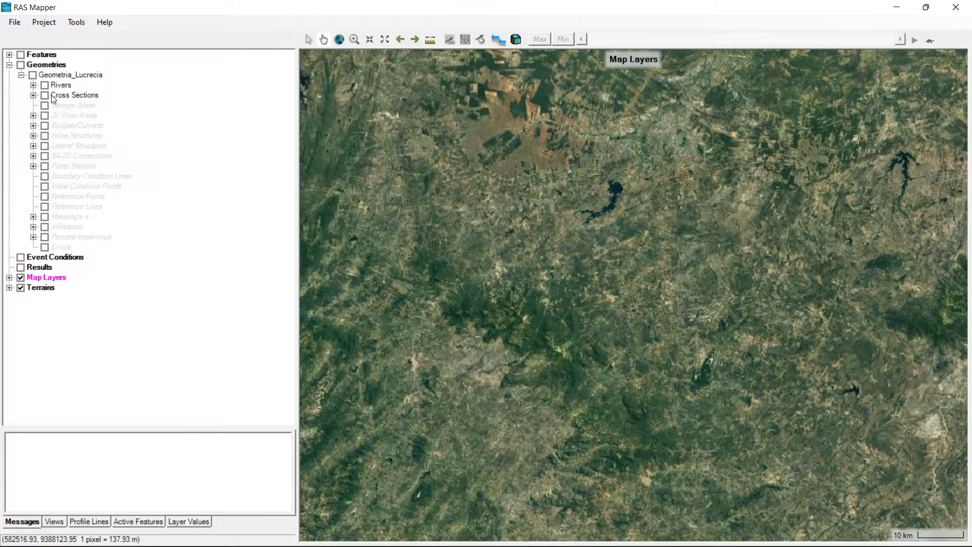
- Display Geometria_Lucrecia with its rivers and cross sections over the satellite imagery
click(33, 75)
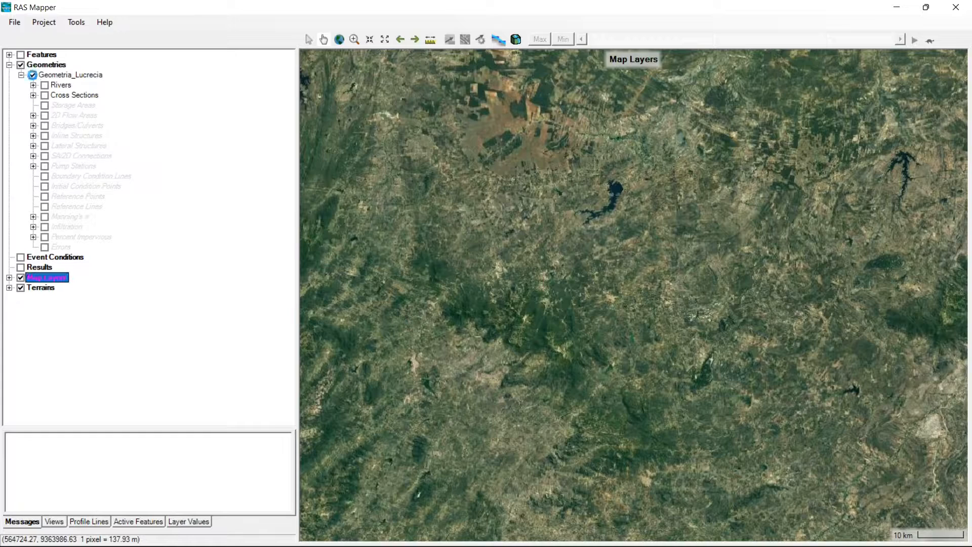
click(45, 85)
click(45, 95)
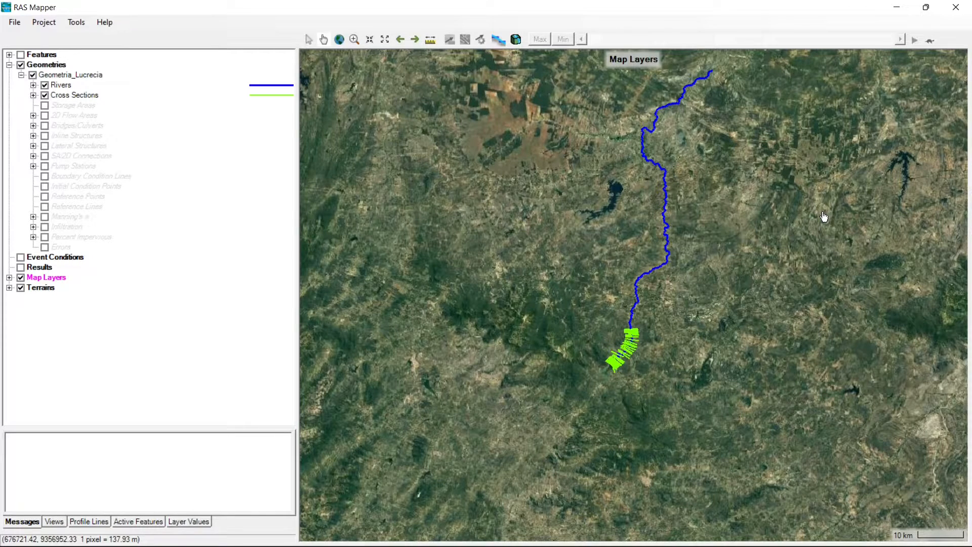
- Examine how the river line and cross sections fit the satellite imagery, from the full reach down to the upstream reservoir
drag(662, 223, 637, 265)
scroll(675, 309, up, 3)
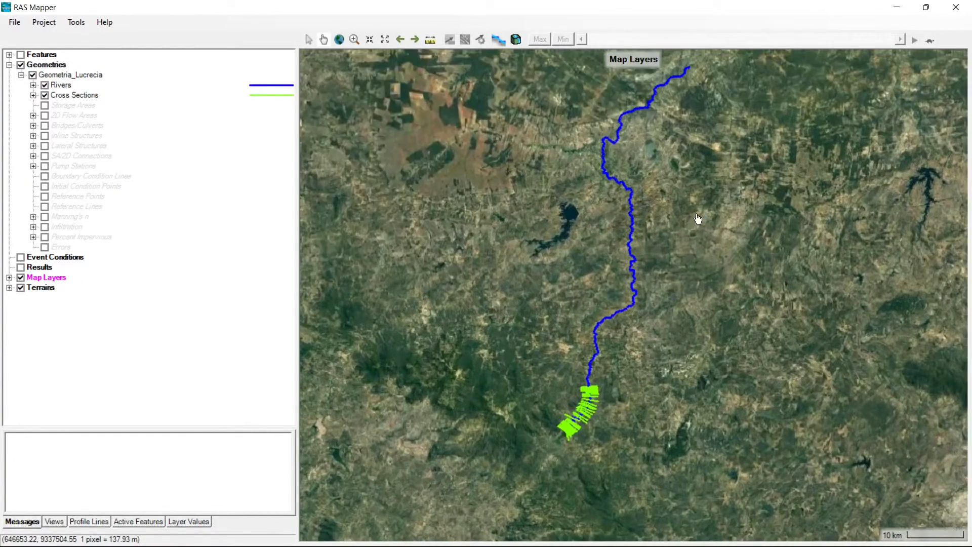
drag(707, 210, 690, 265)
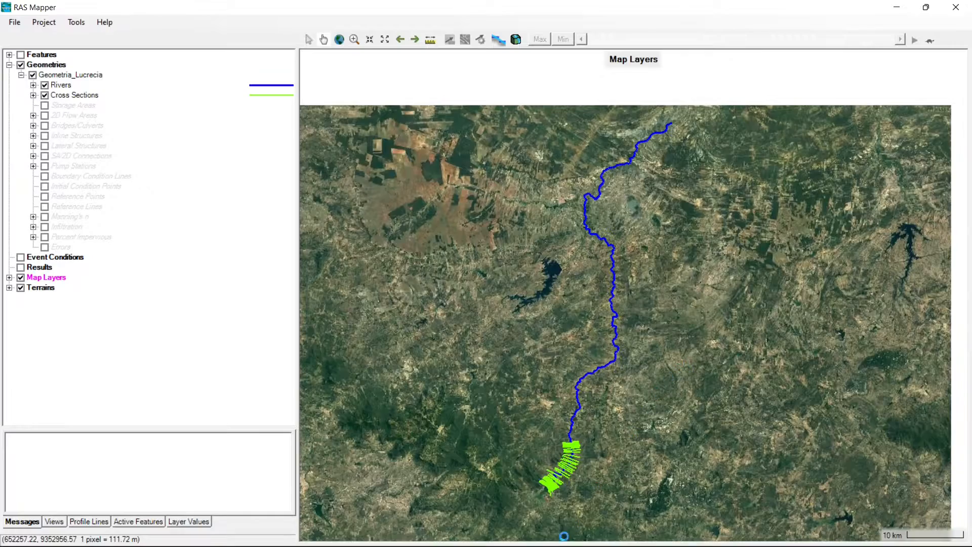
scroll(567, 485, up, 5)
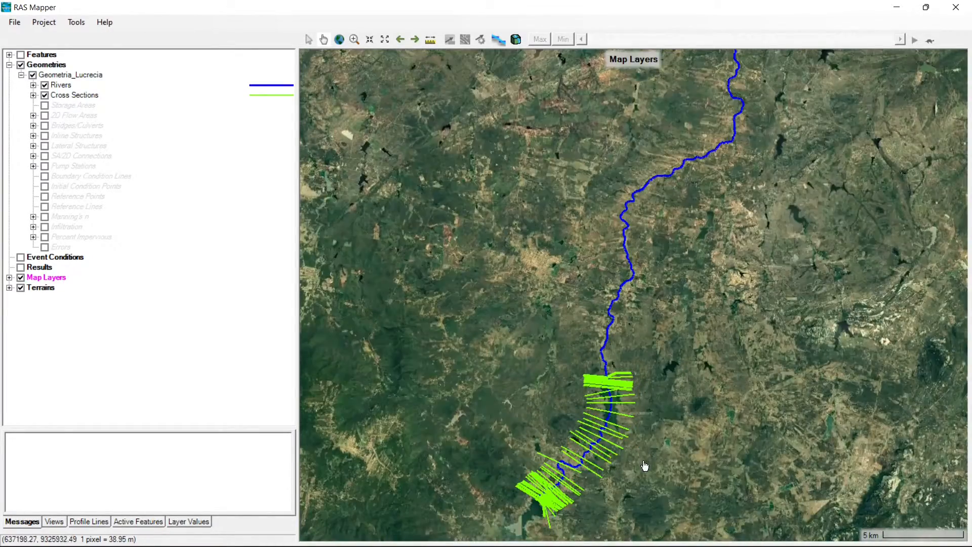
drag(647, 459, 696, 310)
scroll(620, 354, up, 4)
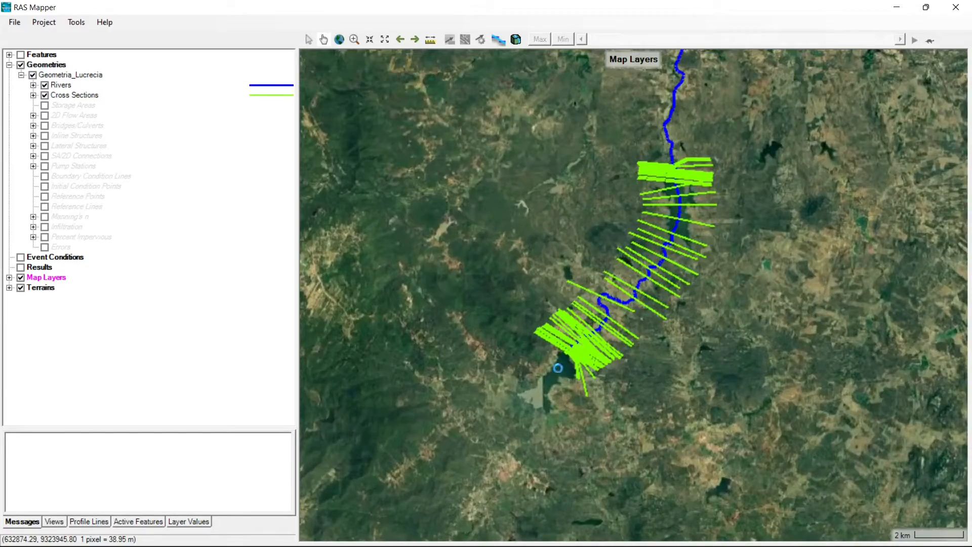
scroll(570, 362, up, 2)
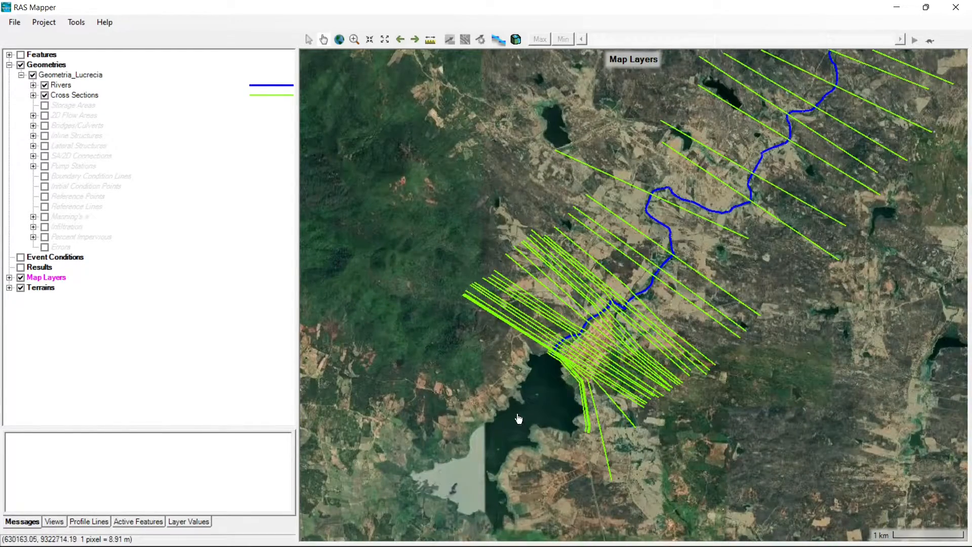
drag(704, 178, 561, 325)
scroll(659, 228, down, 1)
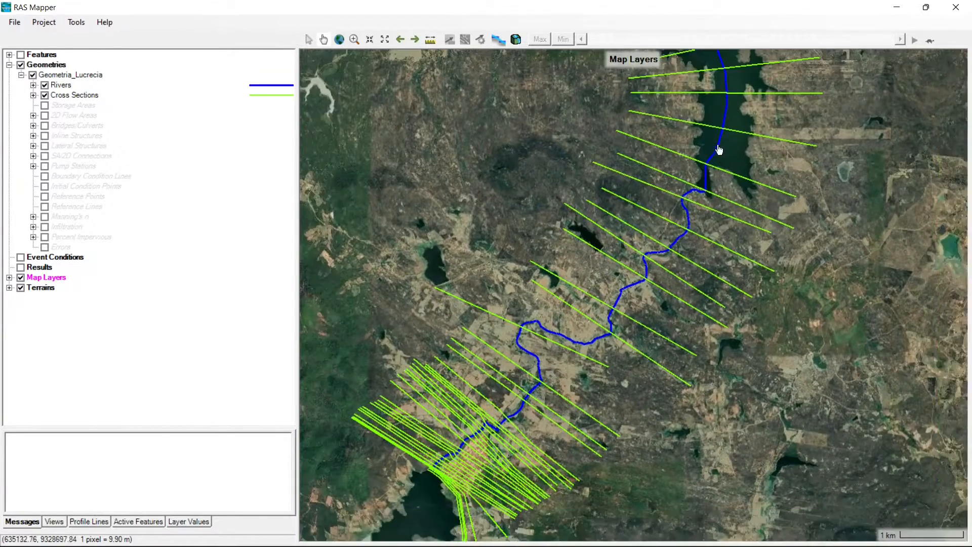
scroll(704, 210, down, 1)
scroll(690, 298, down, 1)
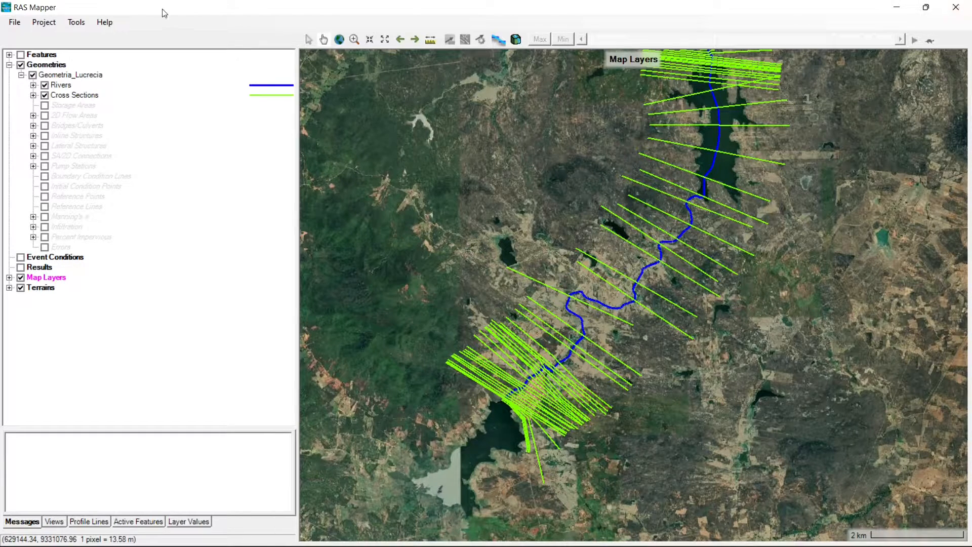
- Close RAS Mapper and return to the Geometric Data window through the HEC-RAS main window
click(957, 12)
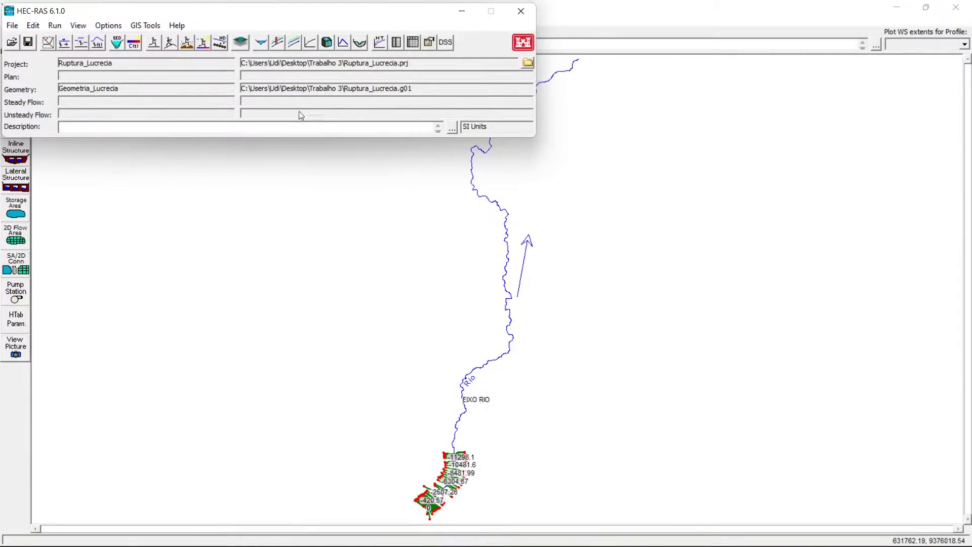
click(462, 12)
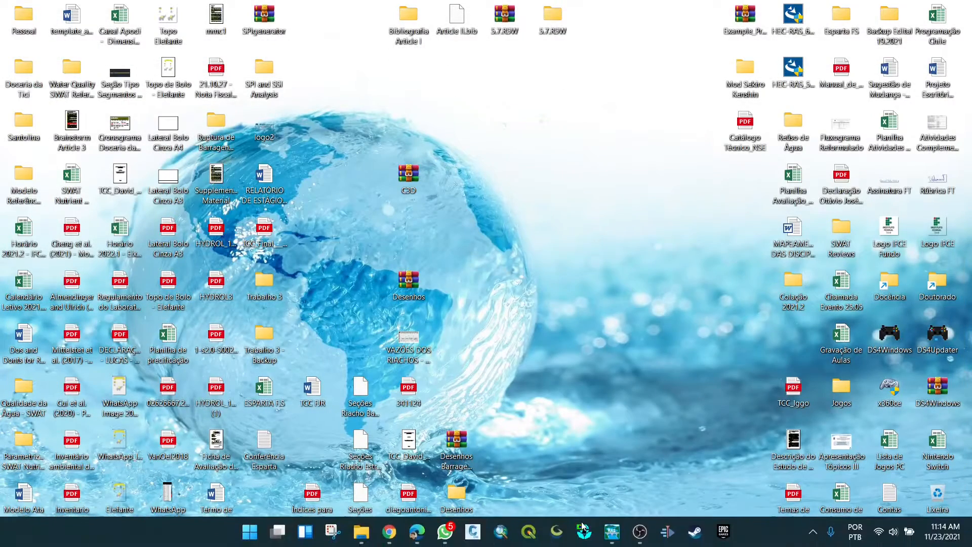
click(612, 531)
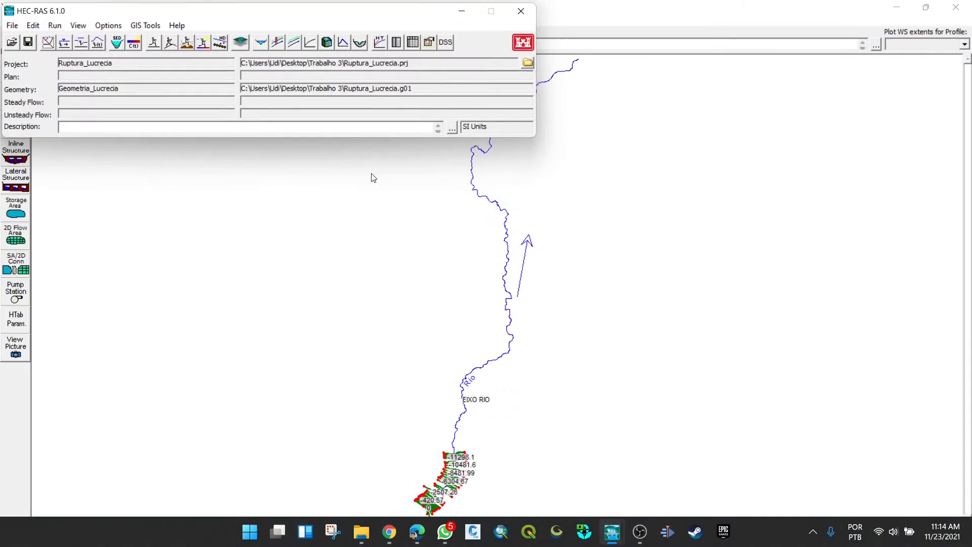
click(154, 163)
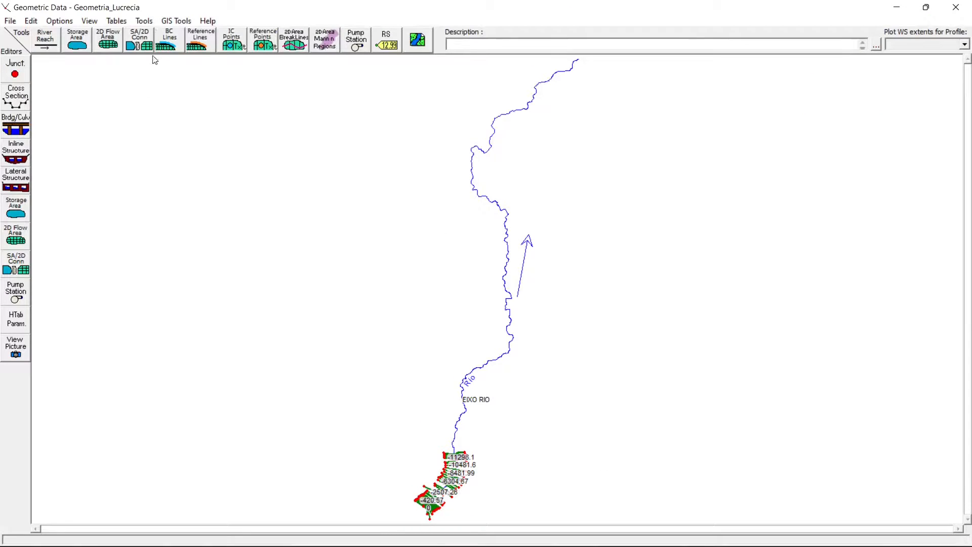
- Turn on the Google Satellite background layer for the schematic, with Plot Terrain enabled
click(418, 39)
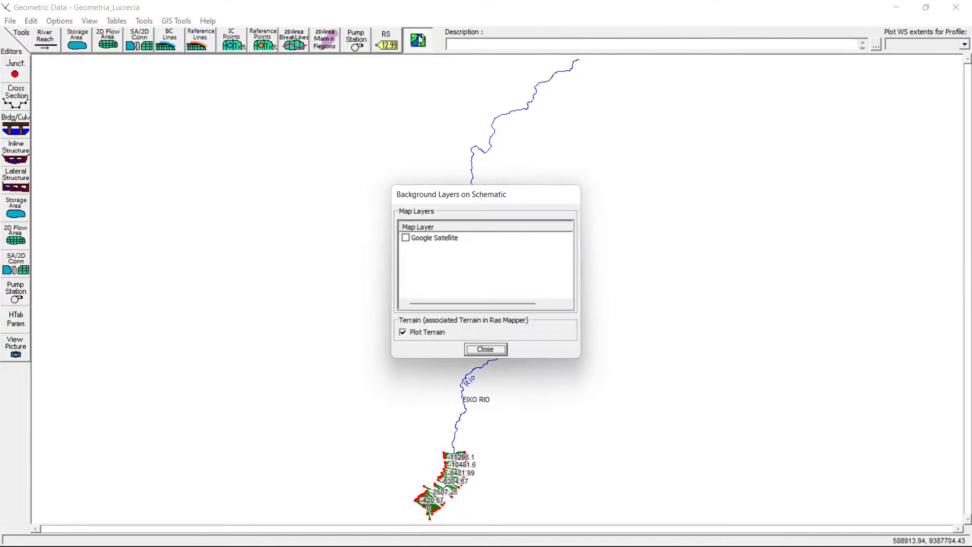
click(405, 238)
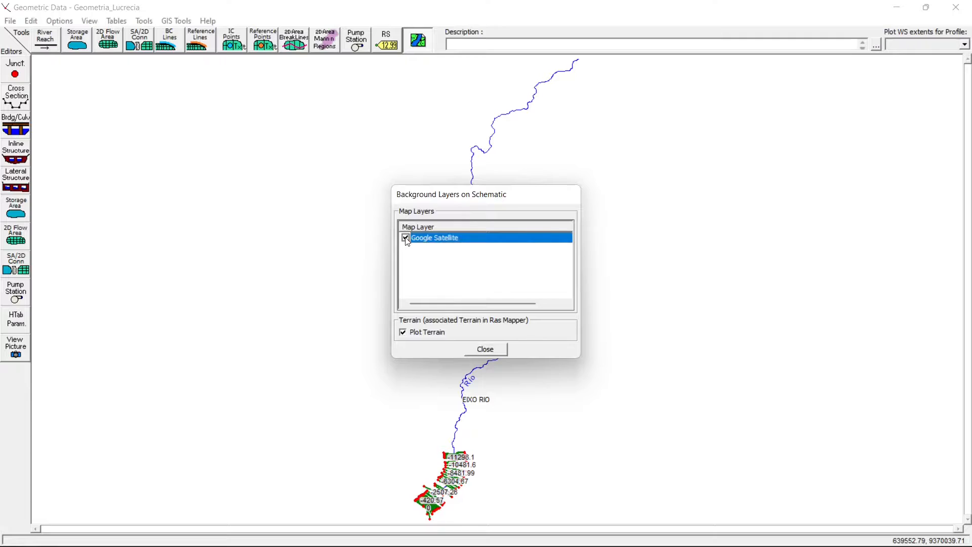
click(475, 350)
right_click(419, 182)
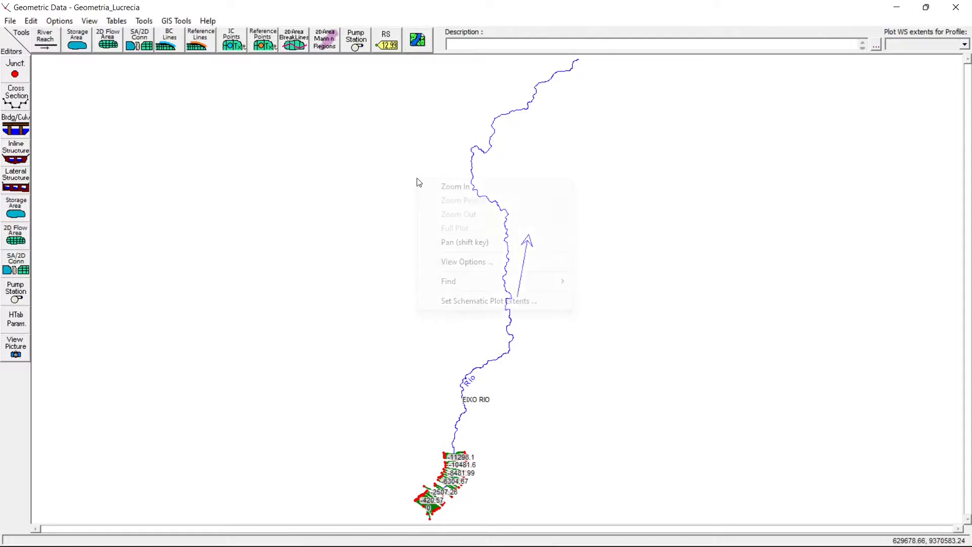
click(373, 168)
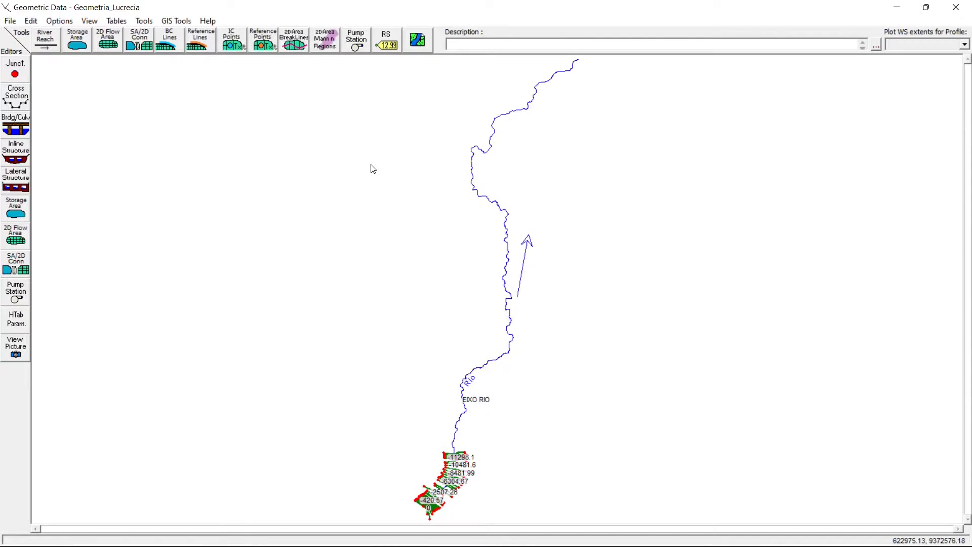
click(417, 40)
click(404, 334)
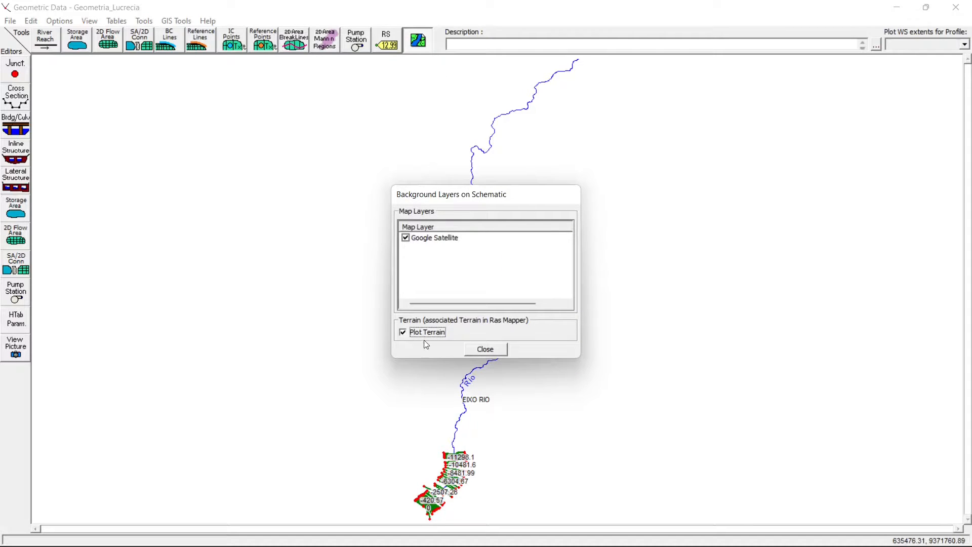
click(479, 349)
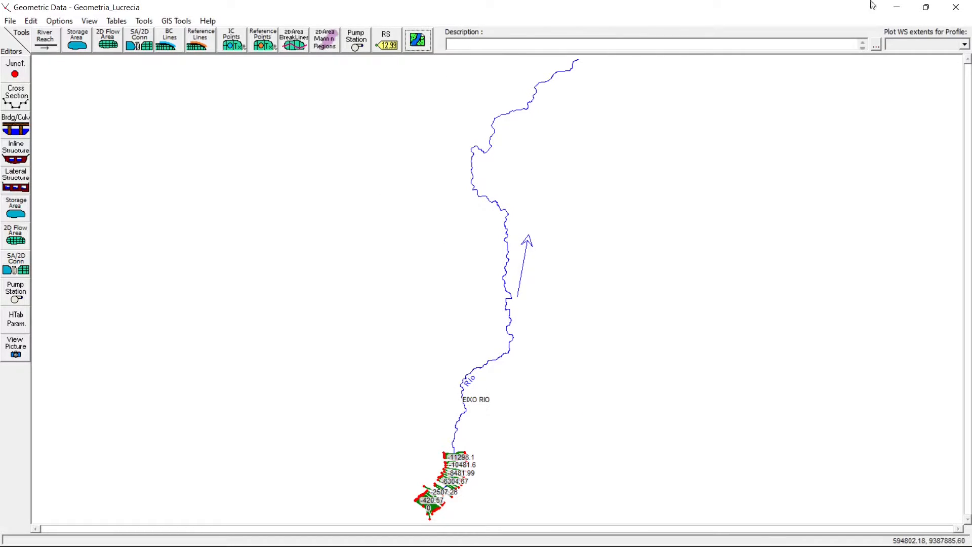
- Reopen the Geometric Data window and review the geometry plot options of the schematic
click(955, 7)
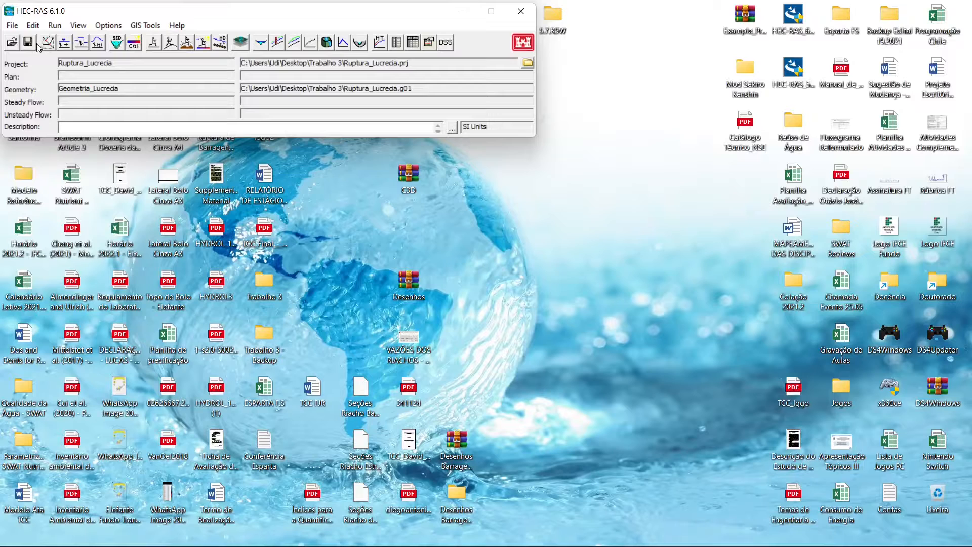
click(47, 43)
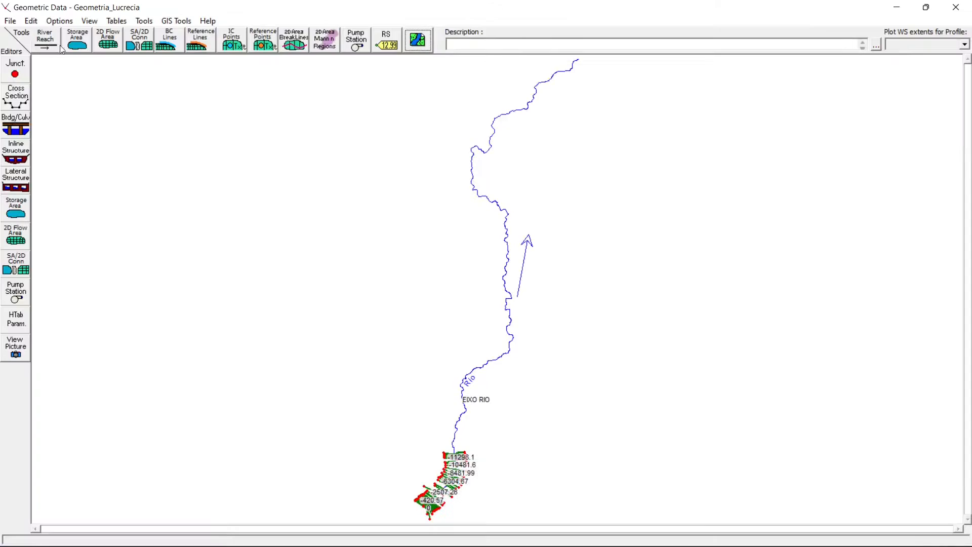
click(11, 21)
mouse_move(24, 22)
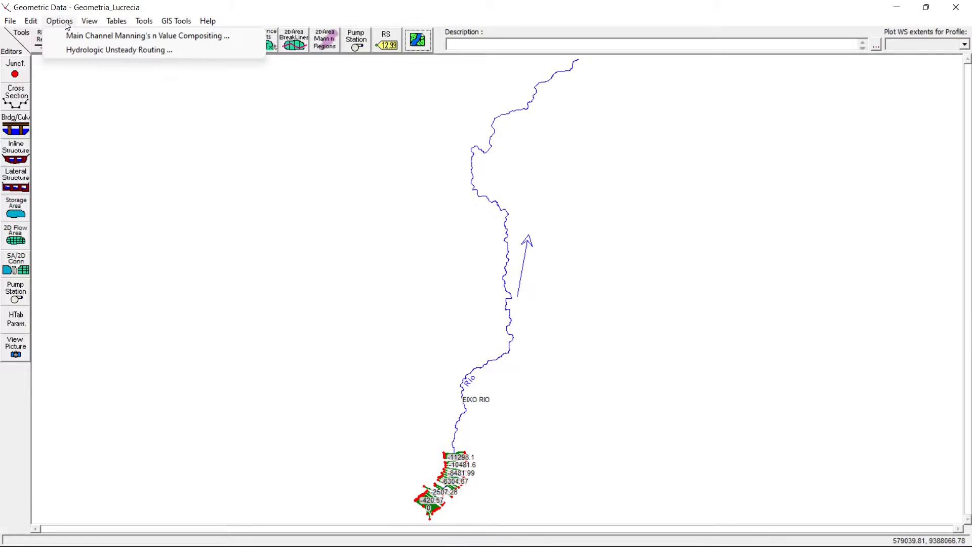
click(189, 24)
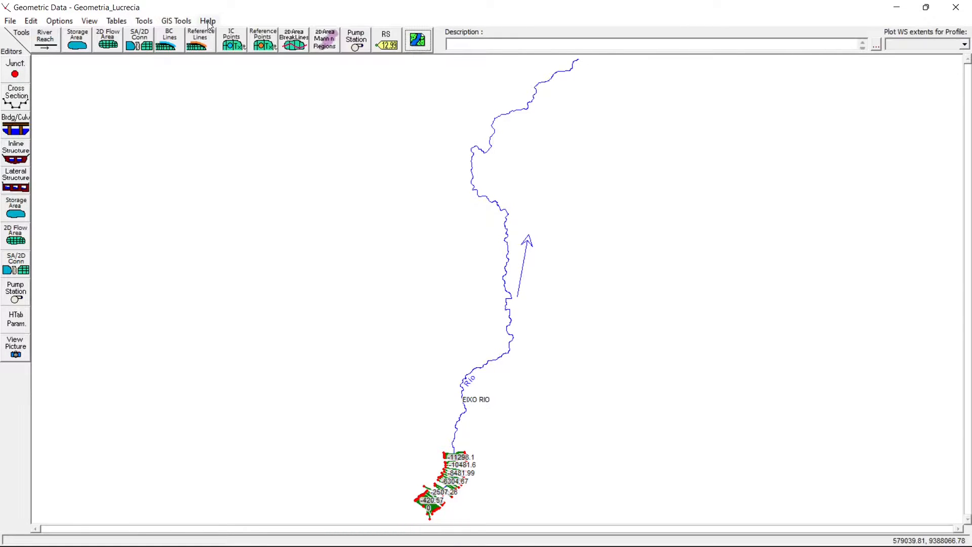
right_click(216, 141)
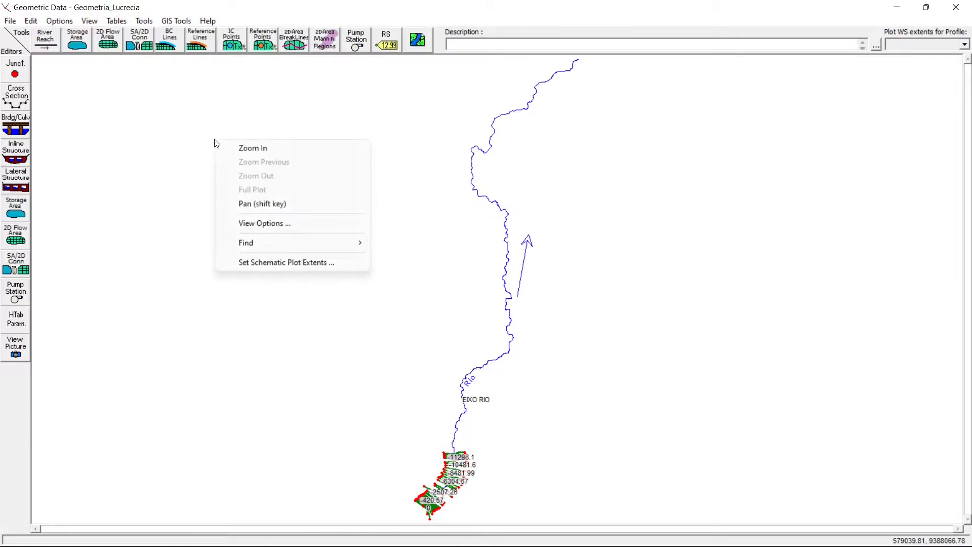
click(334, 222)
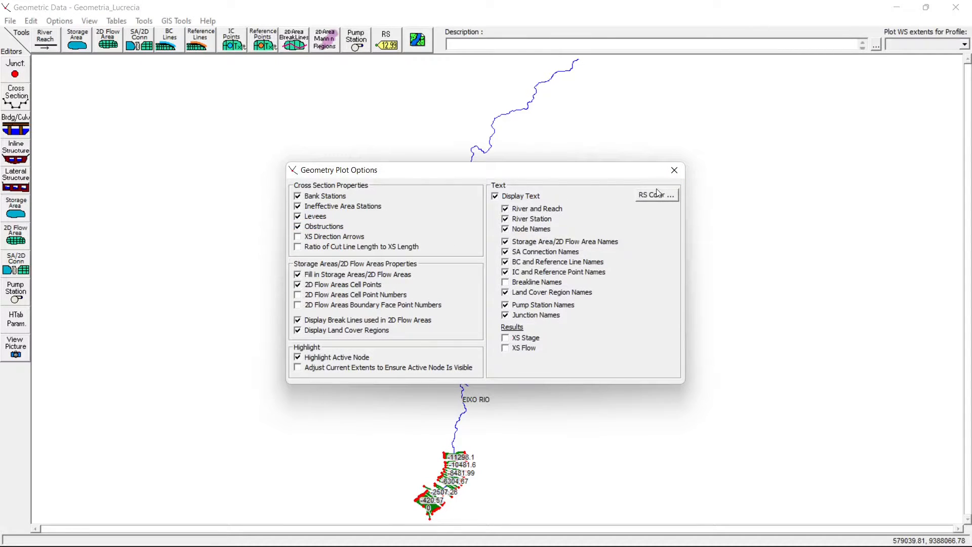
click(674, 170)
- Close the geometry editor, reload the Ruptura_Lucrecia project and reopen its geometric data
click(958, 8)
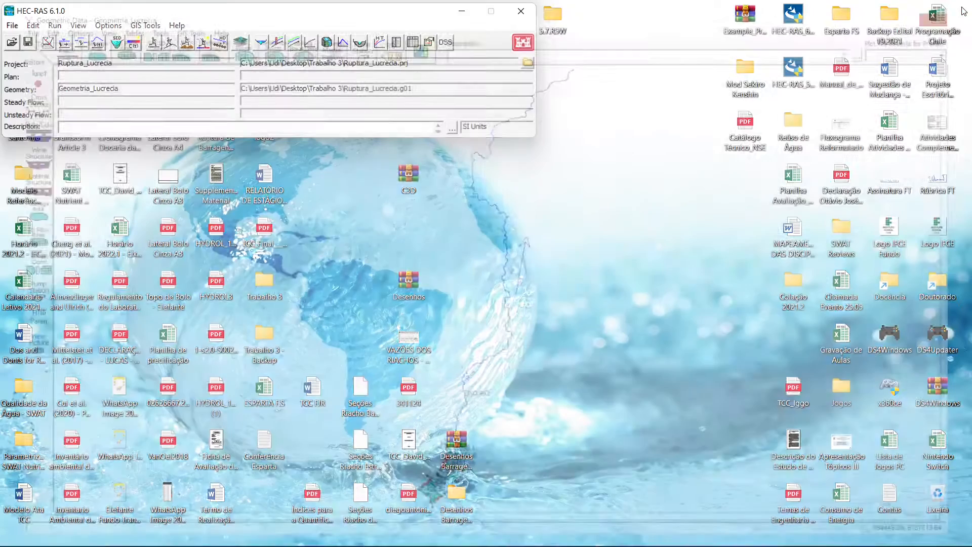
click(12, 42)
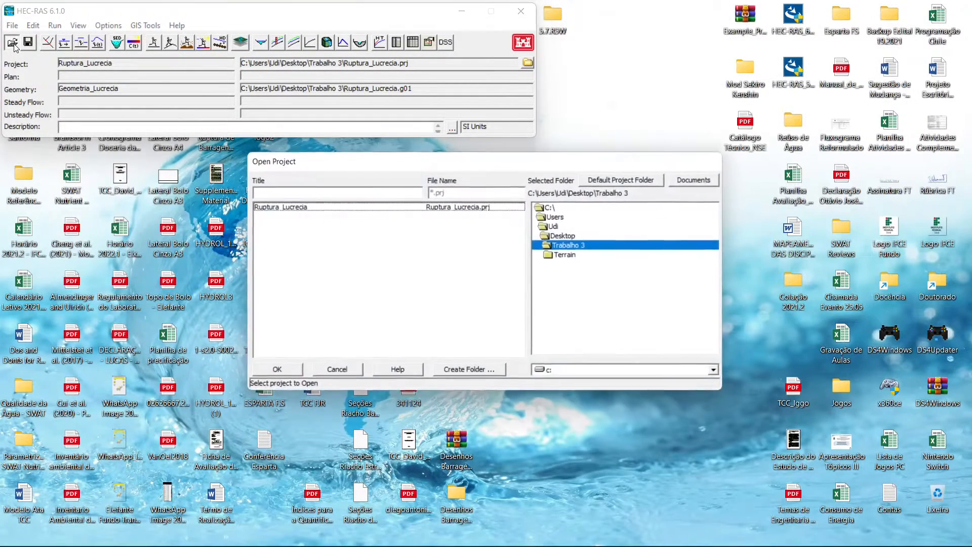
double_click(295, 208)
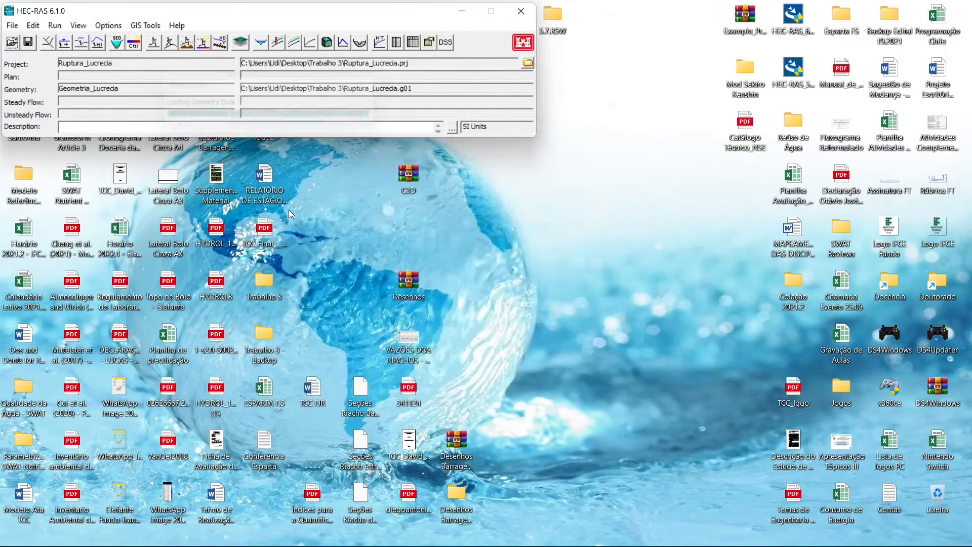
click(62, 44)
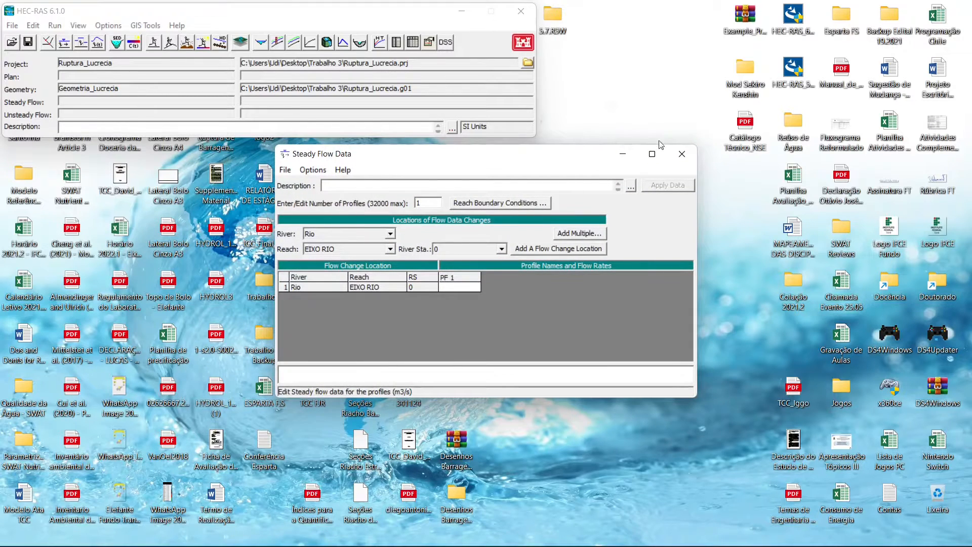
click(682, 154)
click(53, 45)
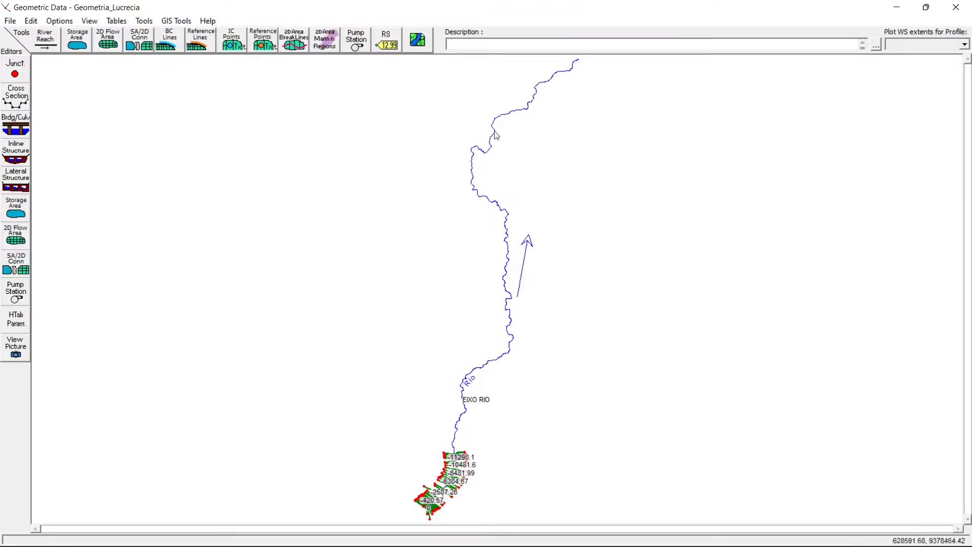
- Check which background layers are enabled for the schematic and close the Geometric Data window
right_click(614, 187)
click(617, 189)
click(417, 40)
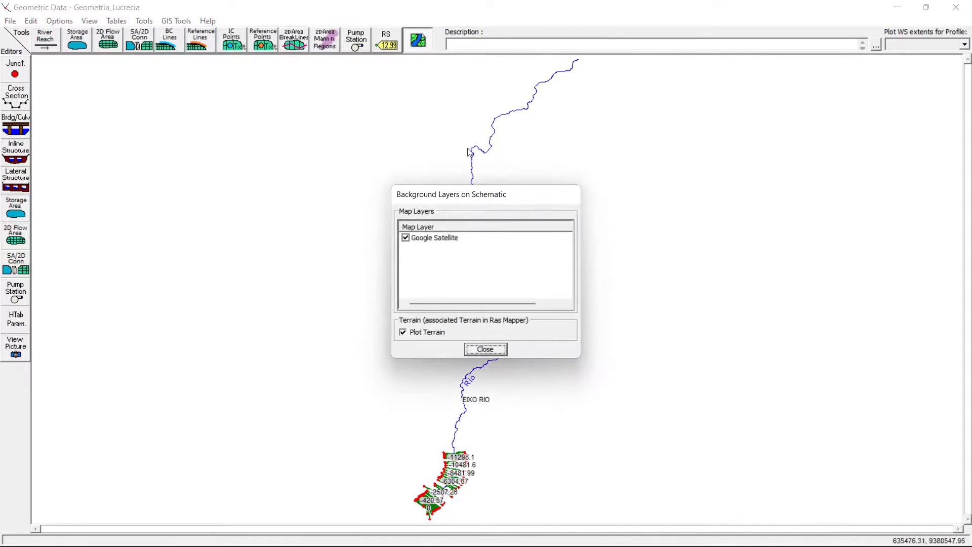
click(486, 348)
click(965, 7)
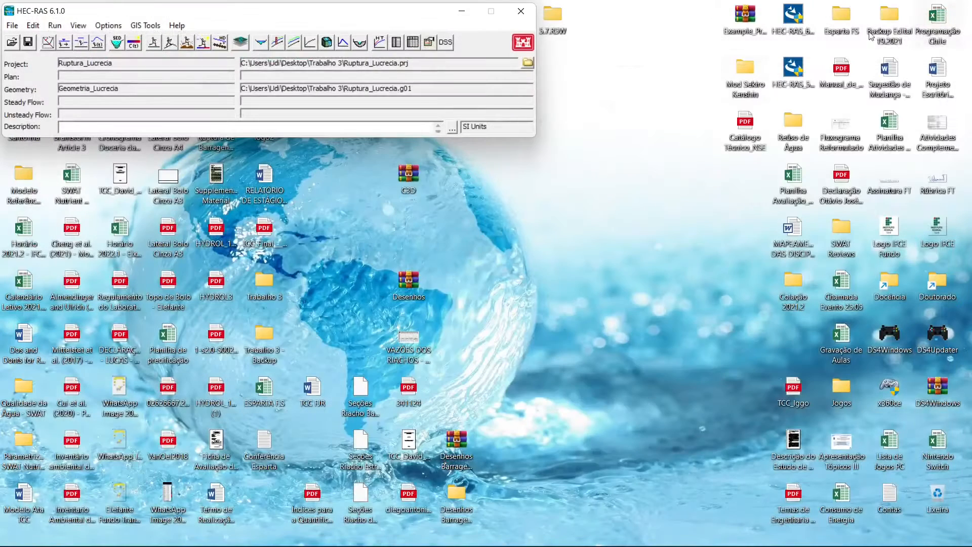
- Restart HEC-RAS with the recent project Ruptura_Lucrecia.prj loaded and open its geometric data in a maximized window
click(521, 13)
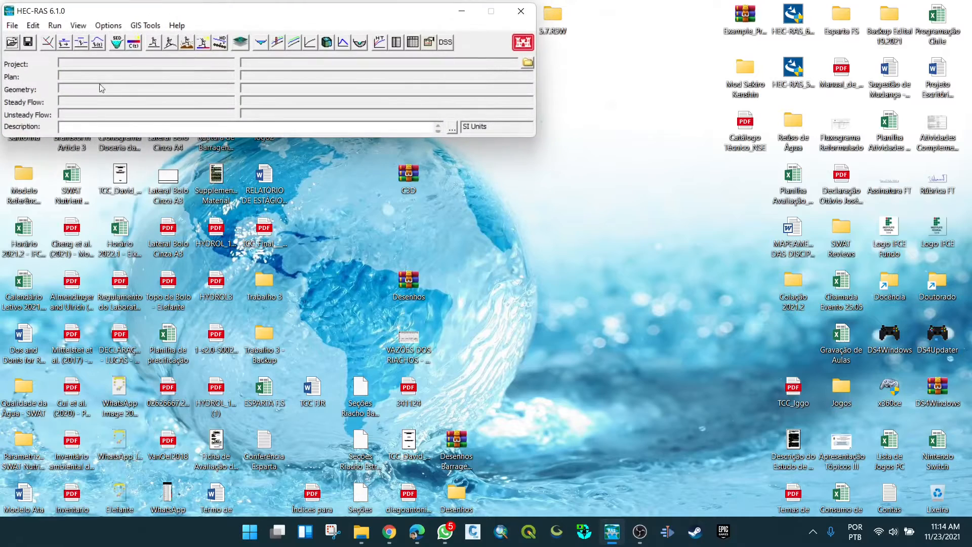
click(12, 42)
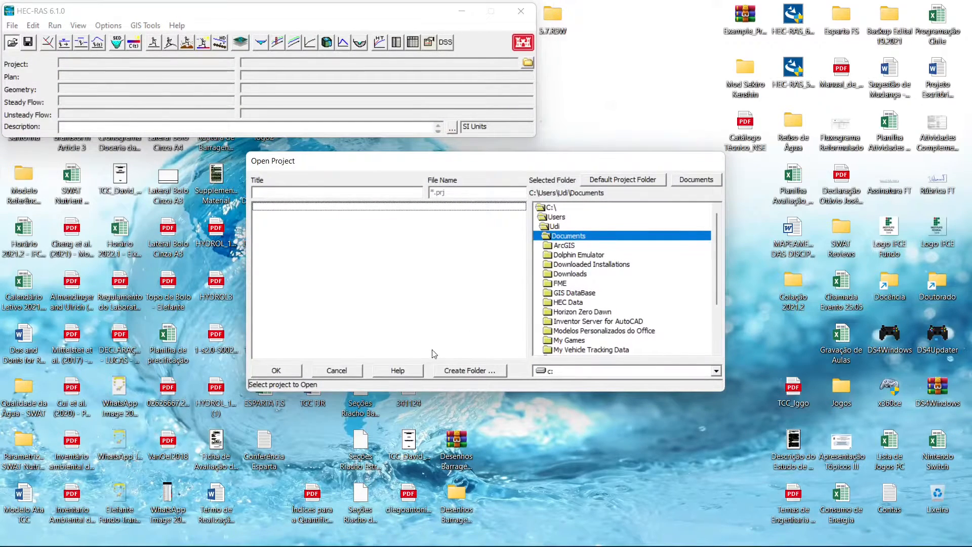
click(337, 370)
click(11, 25)
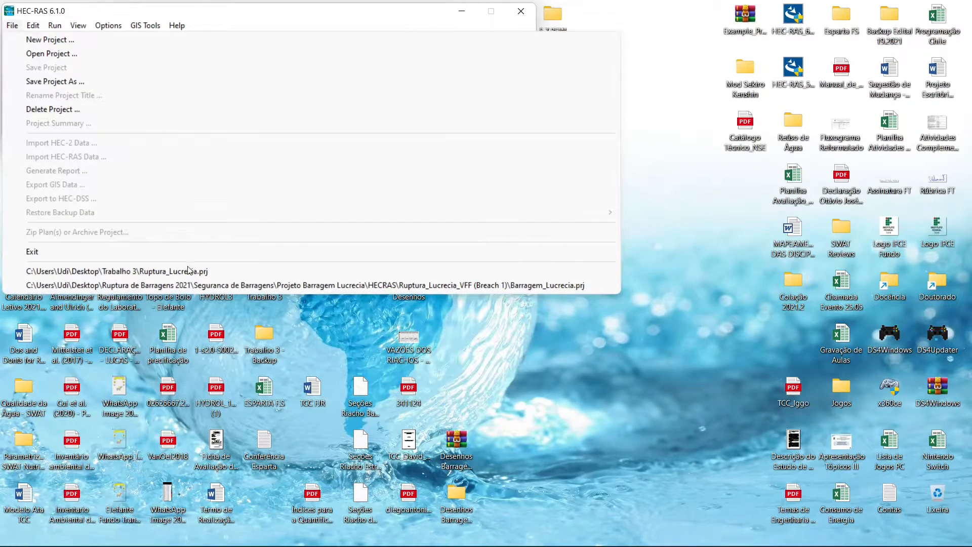
click(152, 271)
click(47, 42)
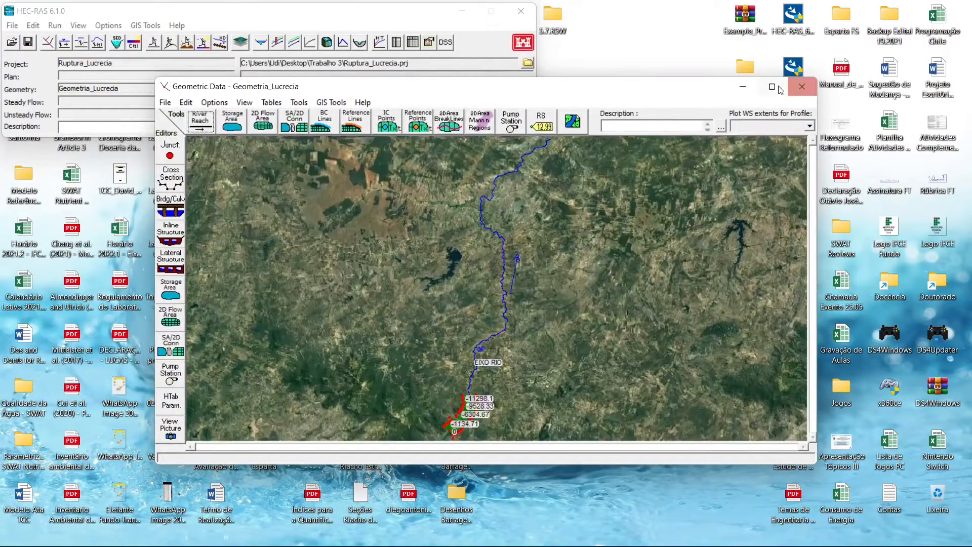
click(773, 88)
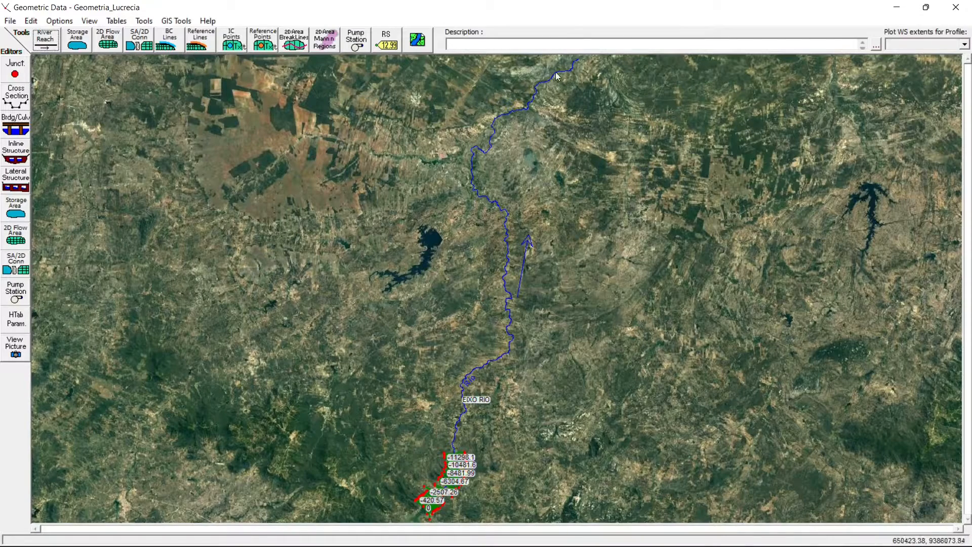
- Delete the points from row 251 through row 2142 of the Rio, EIXO RIO reach invert line
click(178, 23)
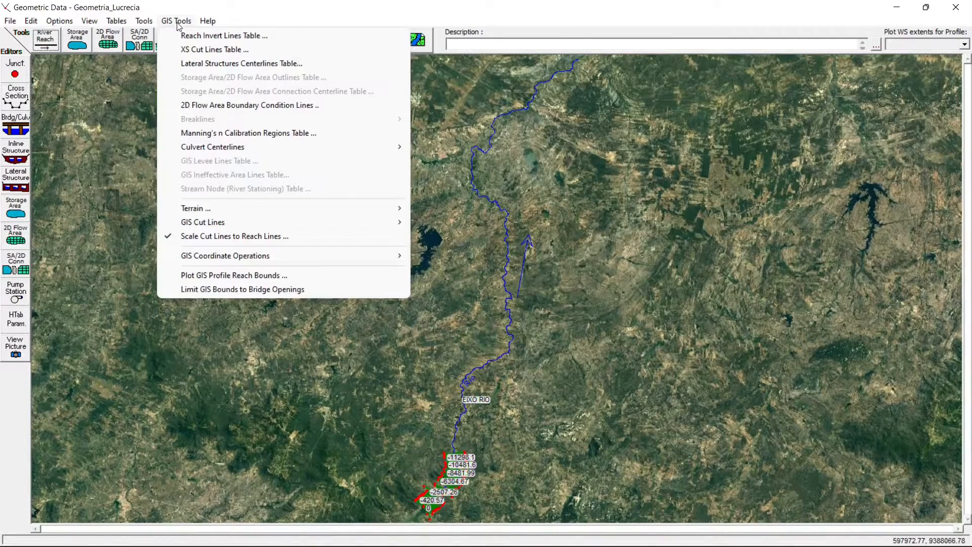
click(237, 36)
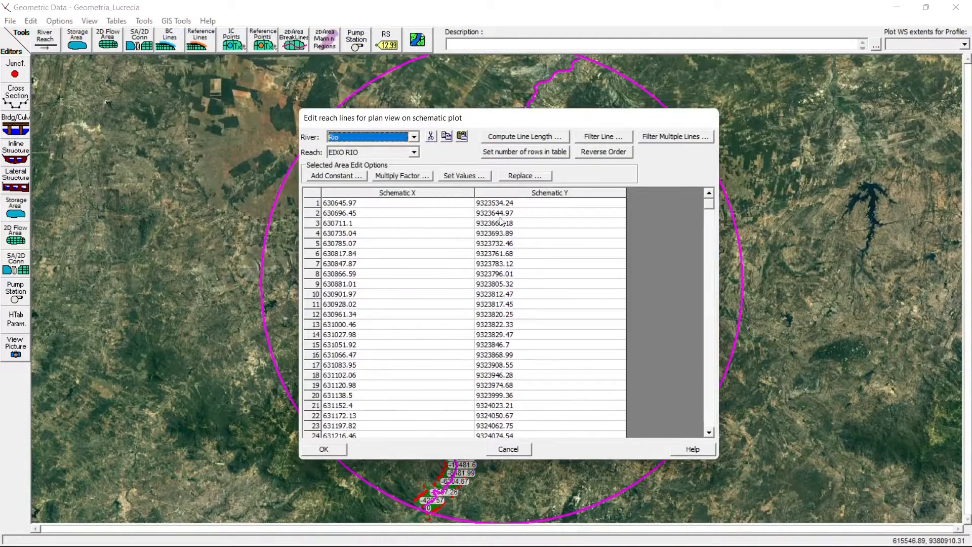
mouse_move(517, 119)
mouse_down()
mouse_move(519, 91)
mouse_move(514, 223)
mouse_move(517, 116)
mouse_up()
drag(712, 203, 707, 437)
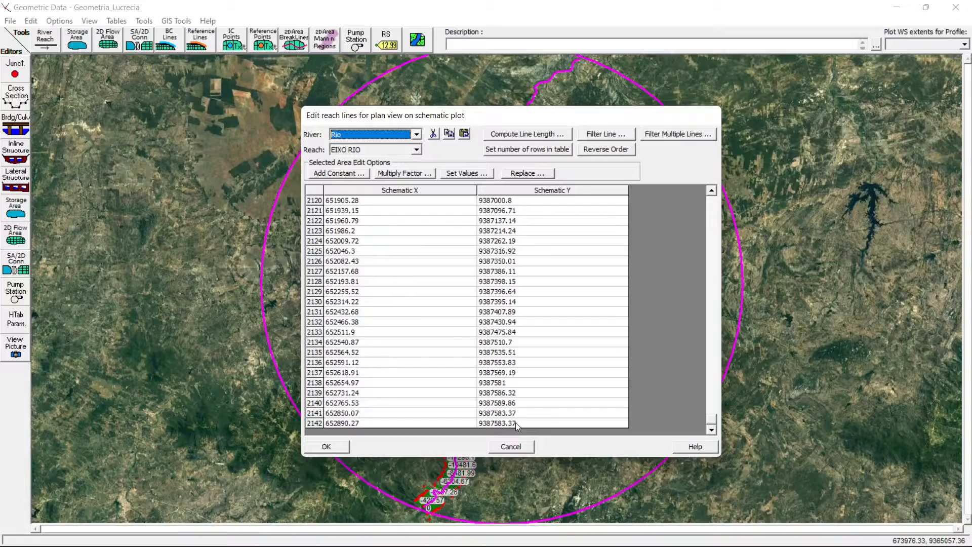
drag(515, 422, 342, 294)
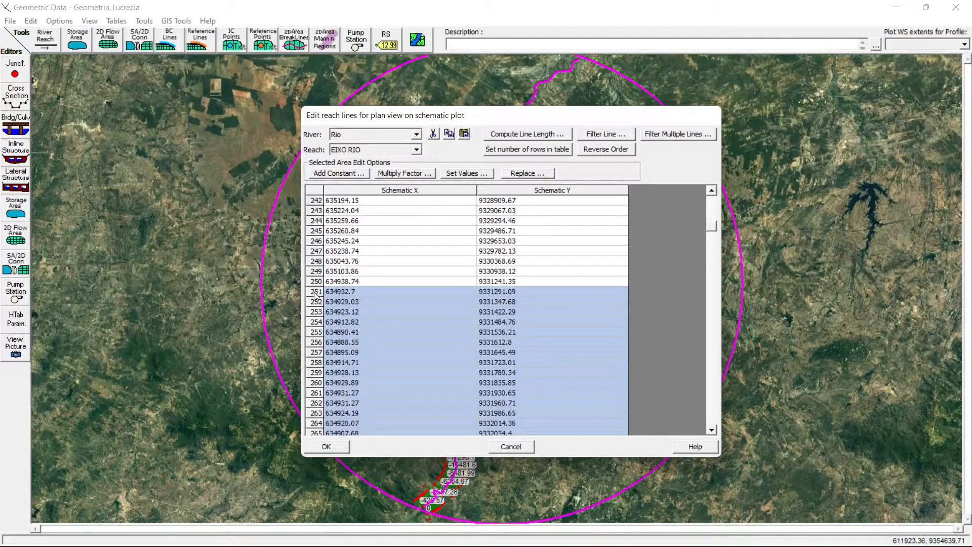
key(Delete)
click(326, 447)
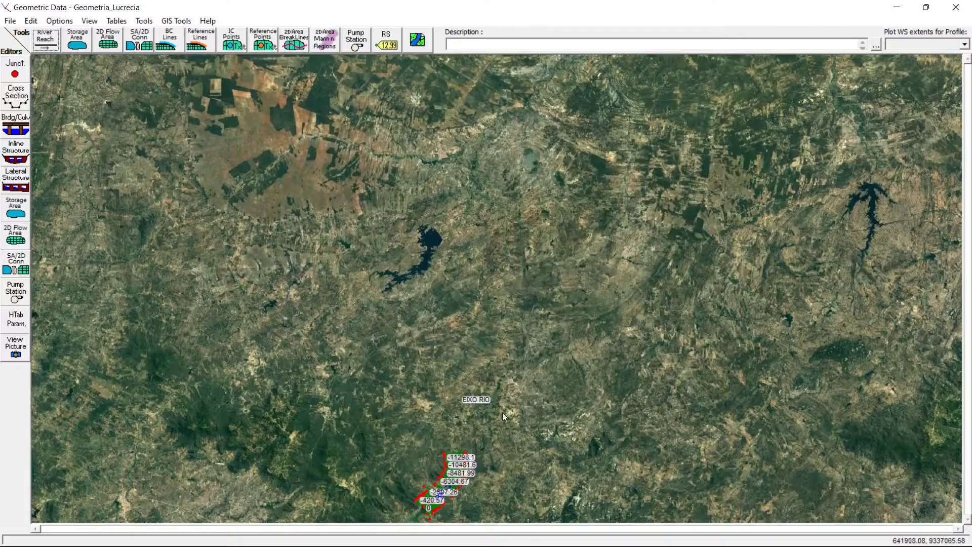
- Move the EIXO RIO reach label down beside the cross sections on the schematic
click(57, 21)
mouse_move(30, 21)
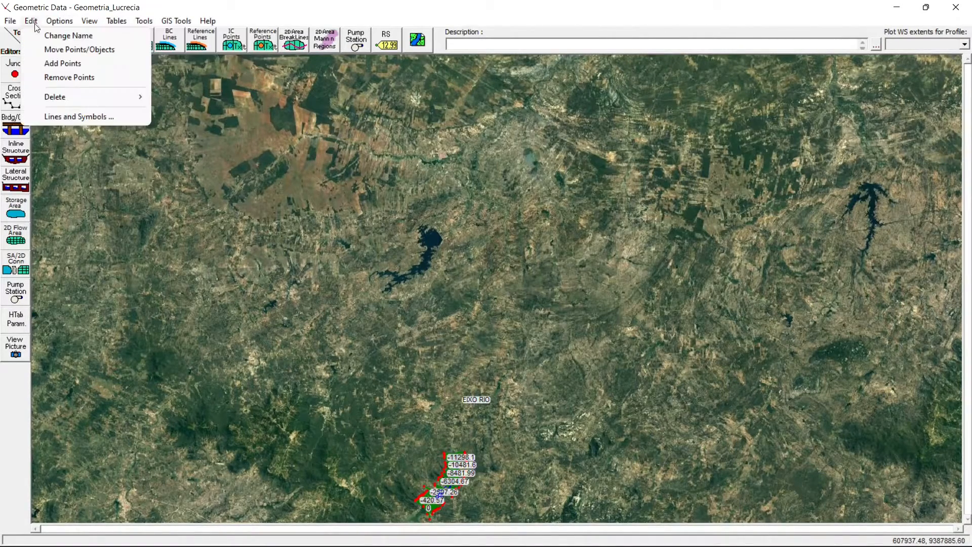
click(64, 51)
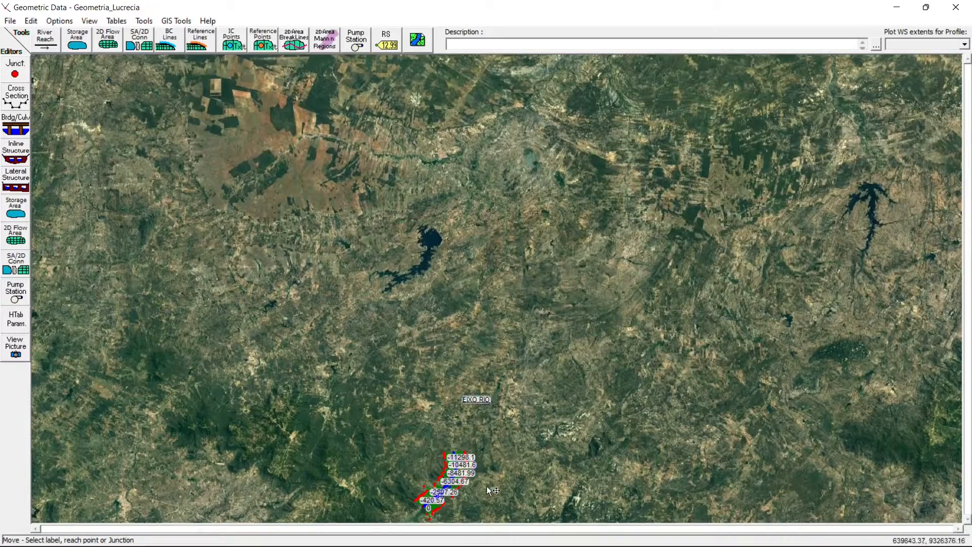
drag(488, 490, 487, 490)
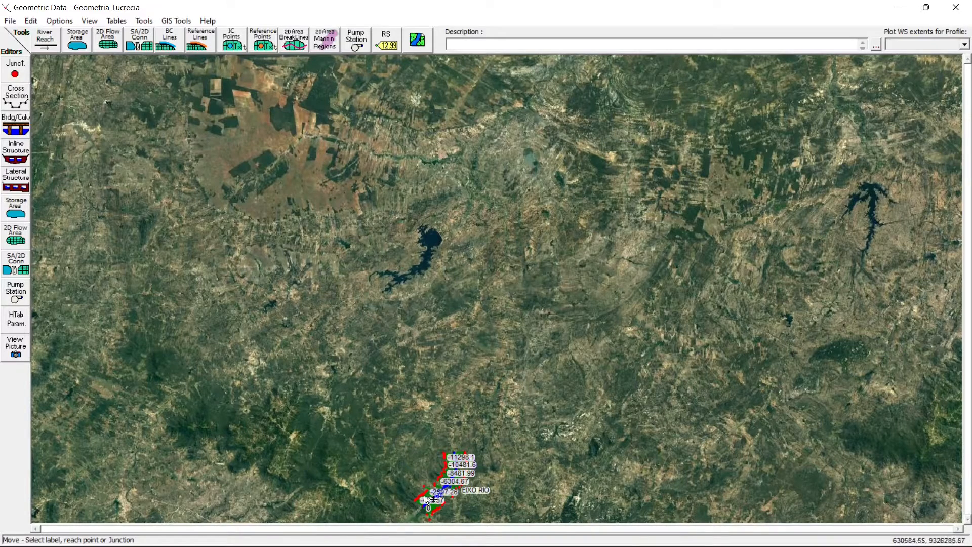
- Examine the EIXO RIO reach and its cross sections over the satellite imagery and return to the full plot
right_click(413, 450)
click(442, 329)
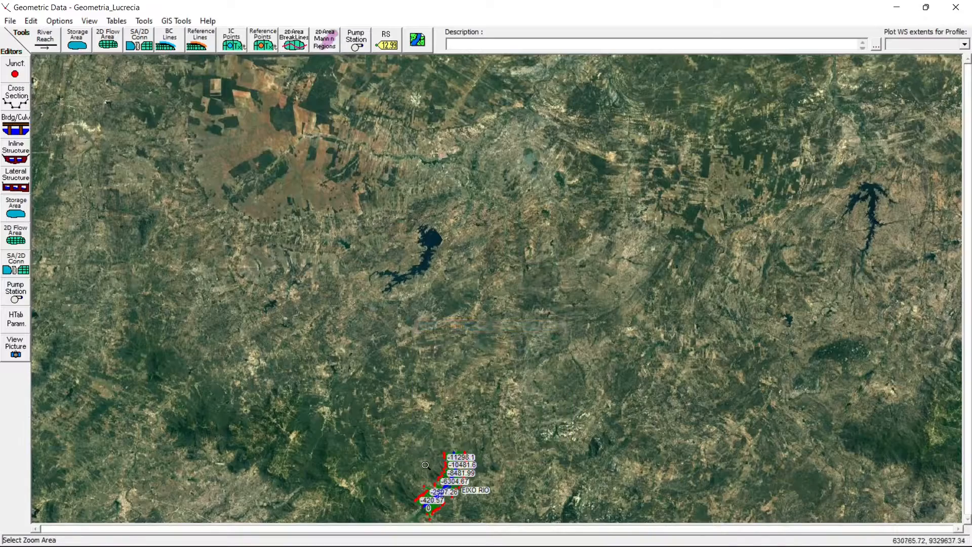
drag(496, 513, 500, 526)
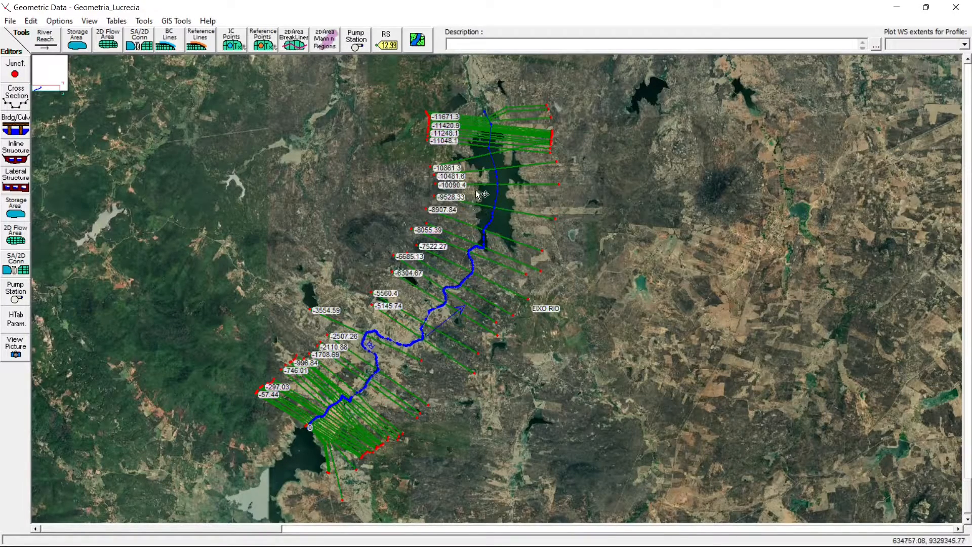
right_click(303, 134)
click(335, 142)
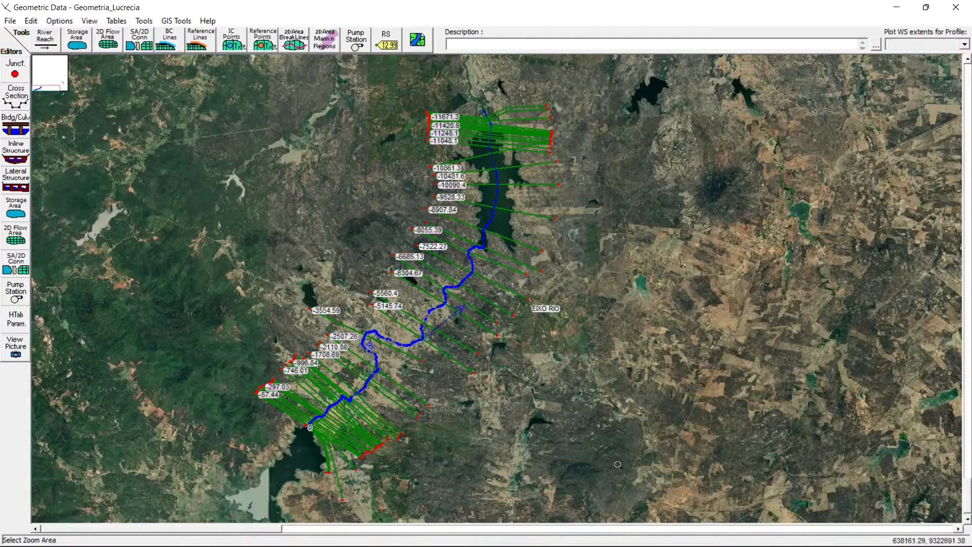
drag(618, 464, 656, 525)
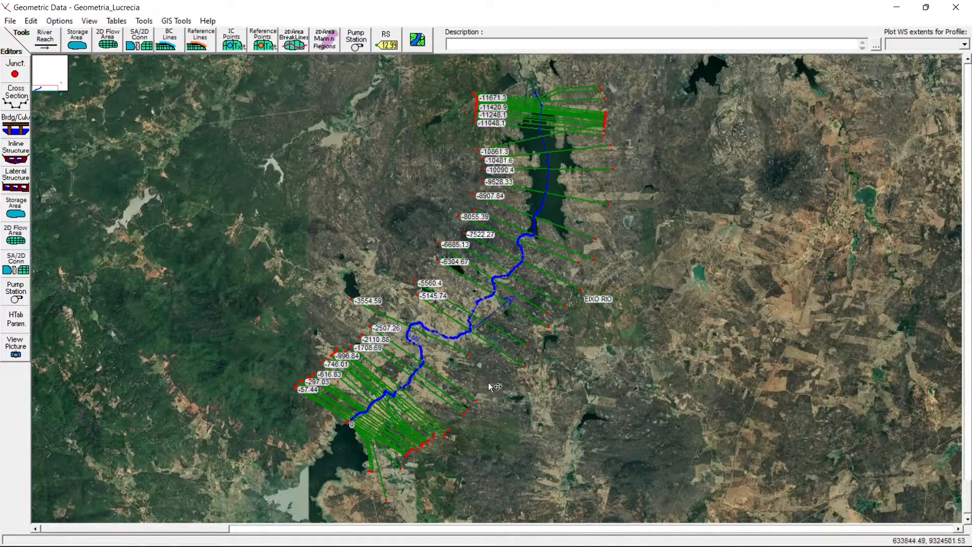
click(32, 23)
mouse_move(94, 23)
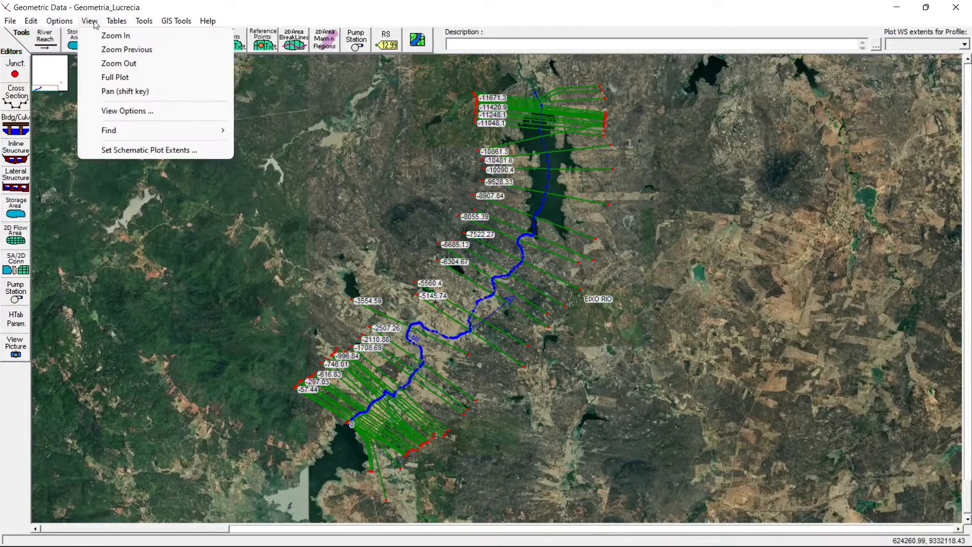
click(124, 92)
drag(536, 367, 559, 361)
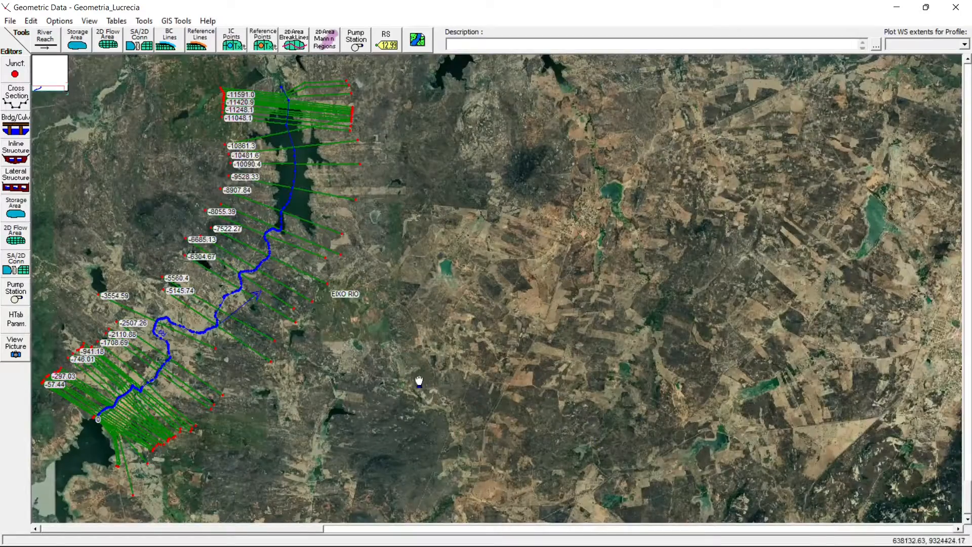
drag(418, 382, 607, 396)
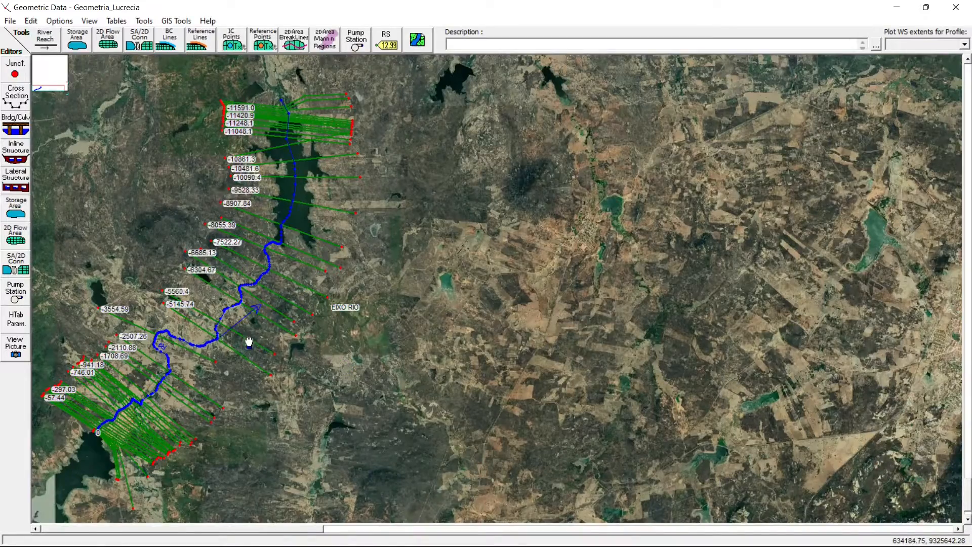
drag(250, 341, 482, 351)
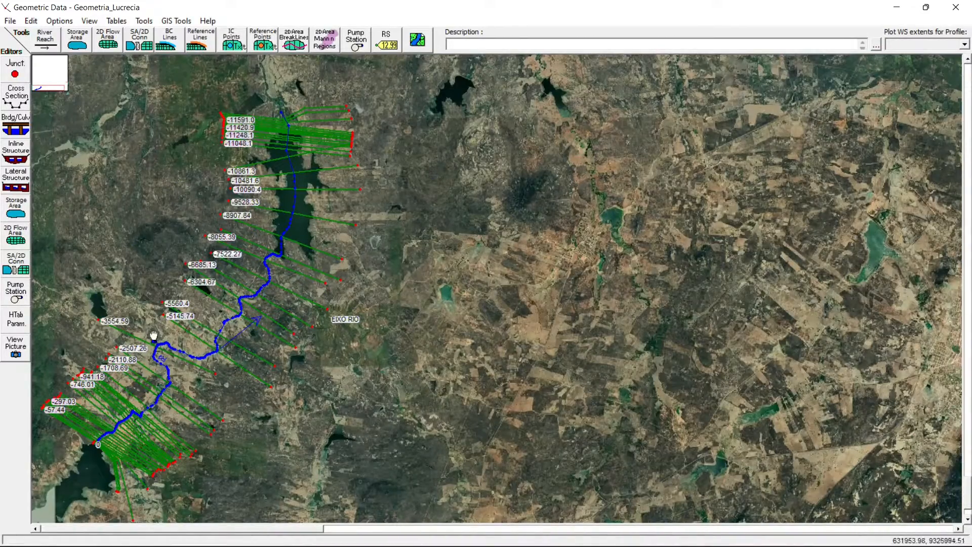
right_click(137, 127)
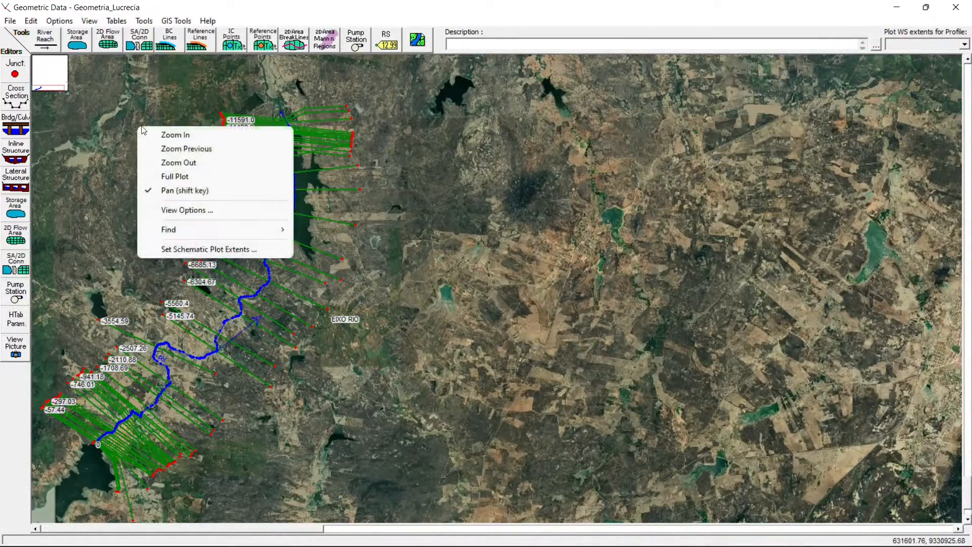
click(187, 178)
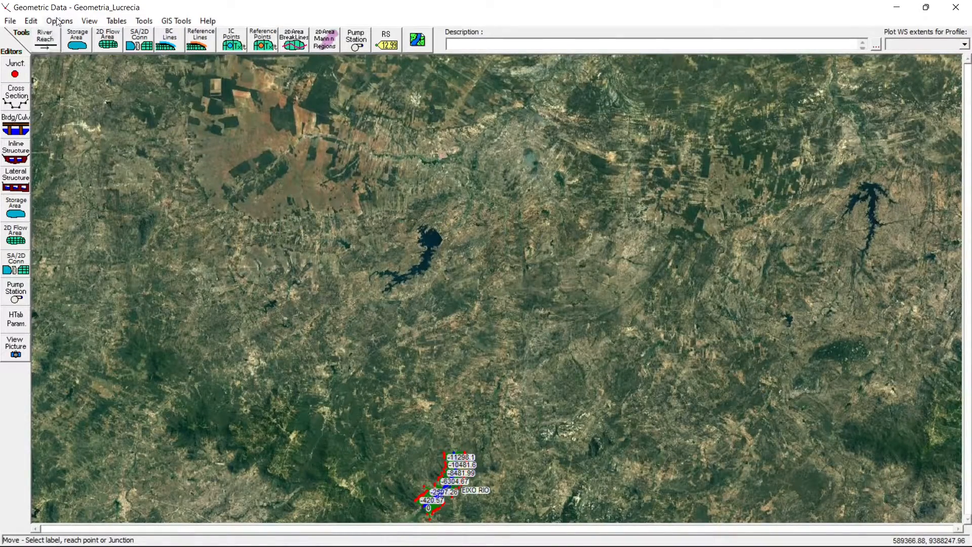
- Try to centre the EIXO RIO reach and all its cross sections in a closer view of the schematic
click(29, 20)
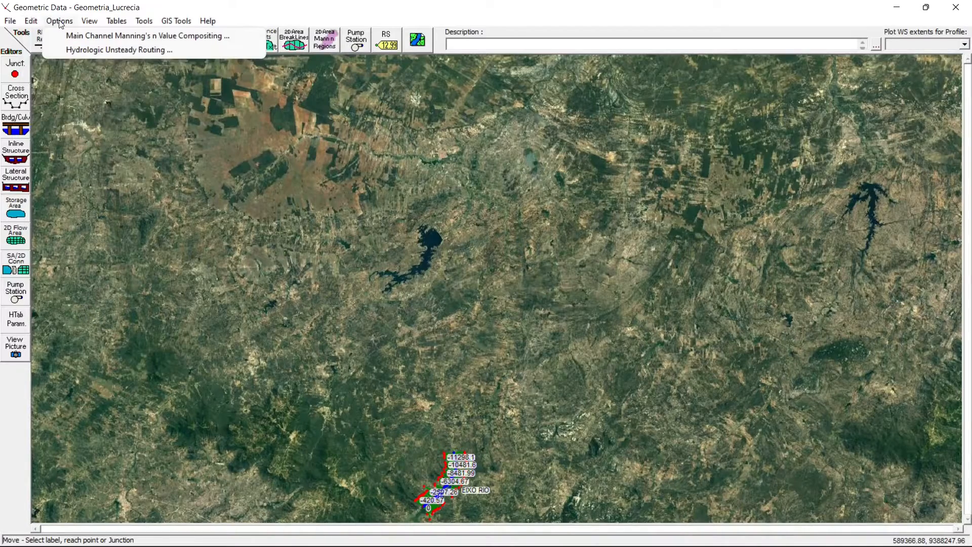
right_click(299, 315)
click(356, 324)
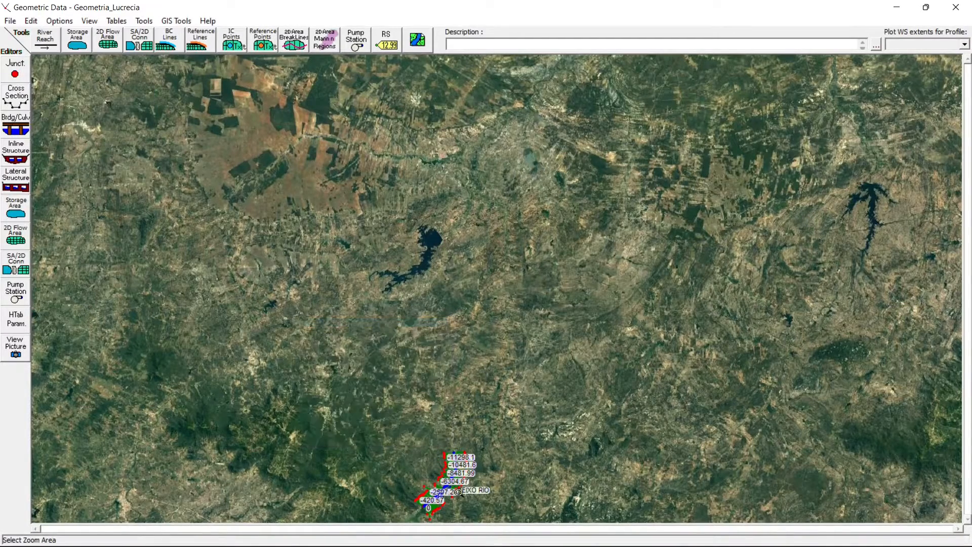
drag(457, 503, 507, 522)
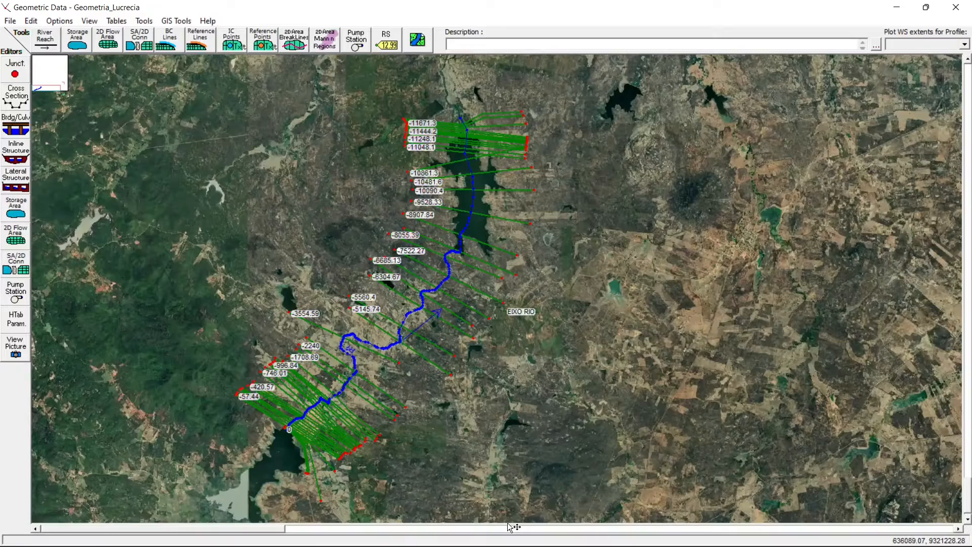
right_click(215, 174)
click(268, 239)
drag(273, 372, 359, 375)
drag(309, 357, 504, 314)
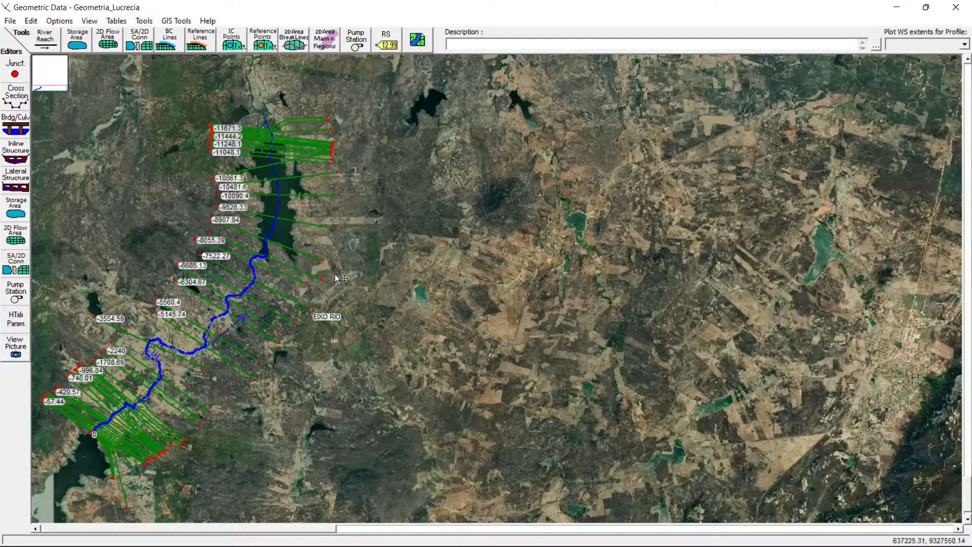
right_click(162, 128)
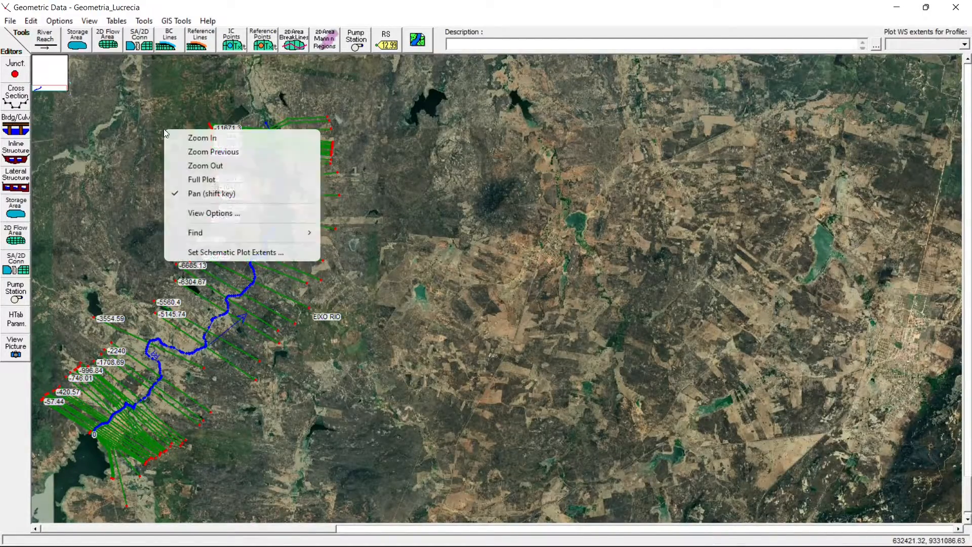
click(185, 136)
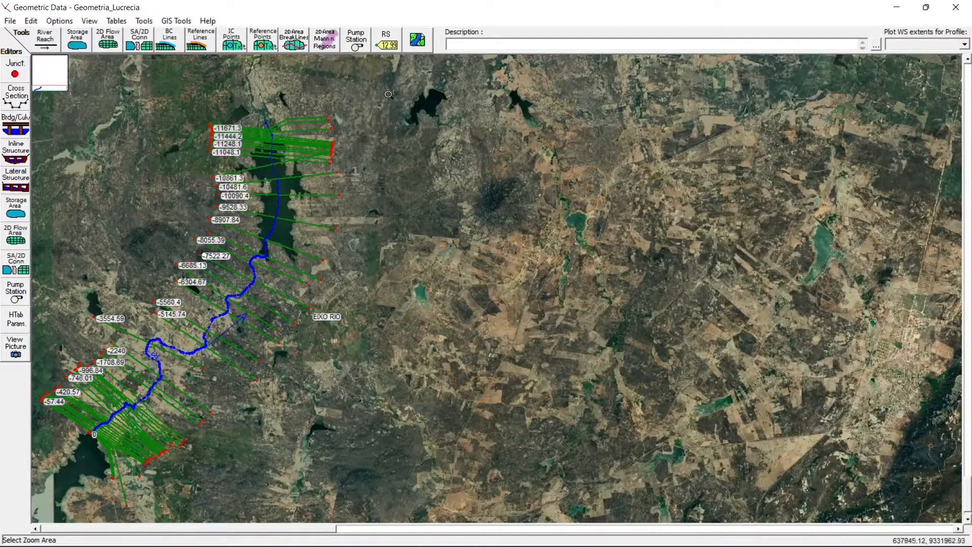
drag(432, 89, 41, 521)
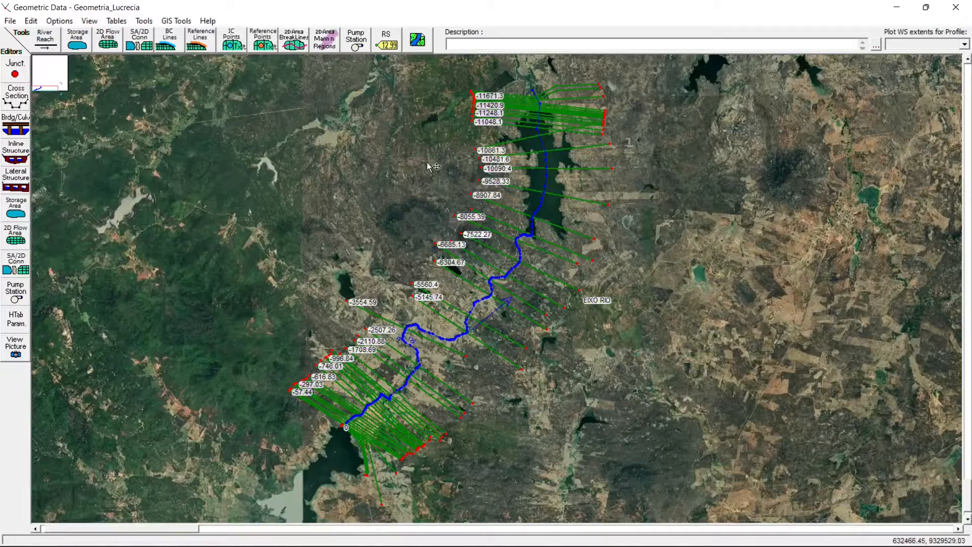
- Try to adjust the schematic's framing around the cross sections and the reservoirs at both ends of the reach
right_click(334, 160)
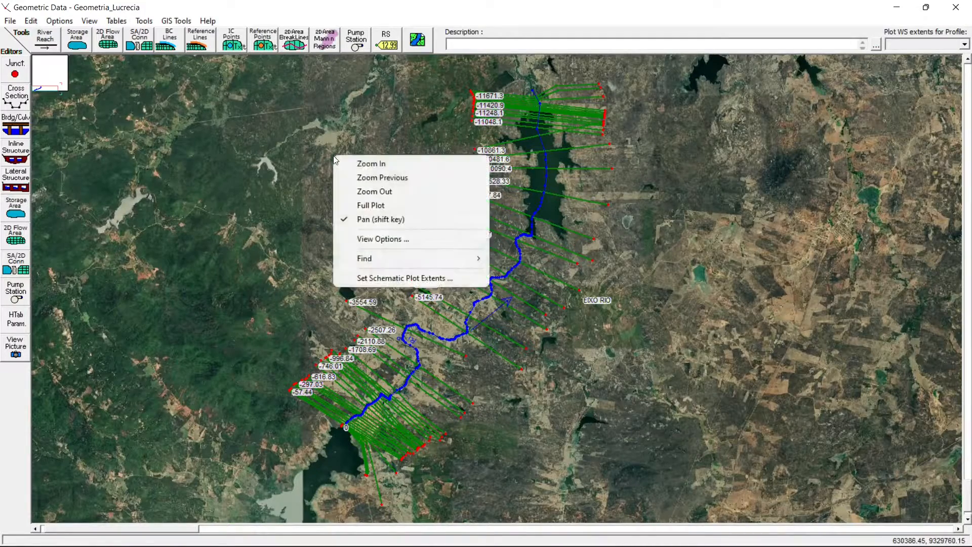
click(367, 163)
drag(71, 71, 956, 527)
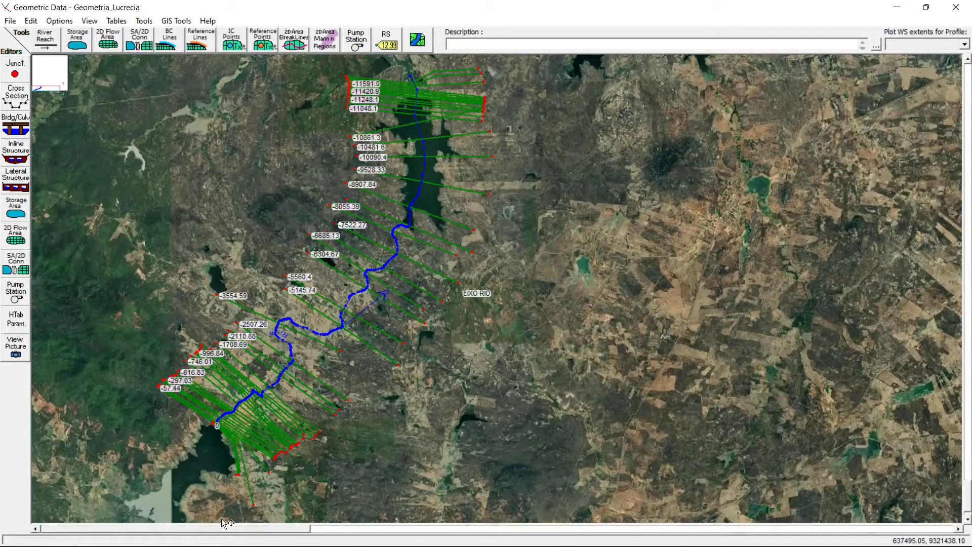
drag(223, 530, 203, 523)
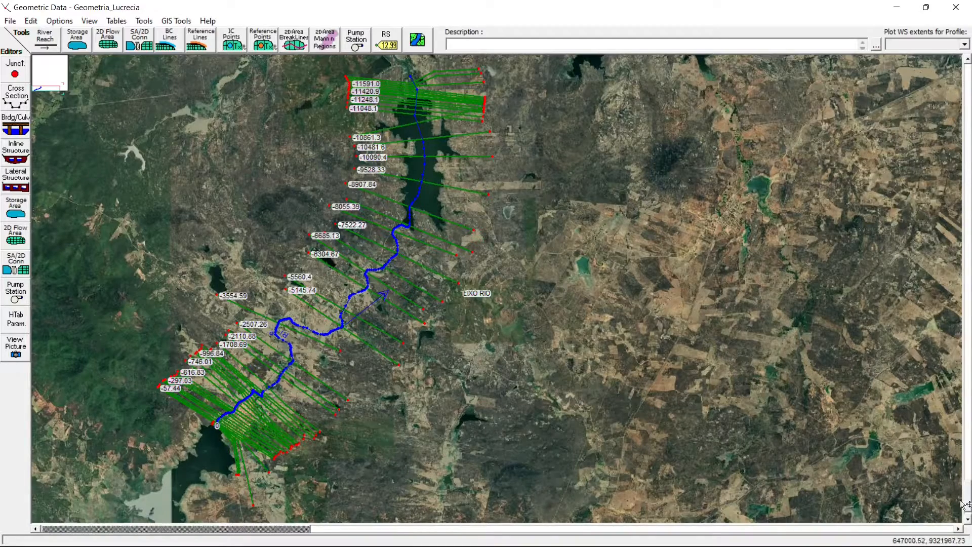
click(967, 516)
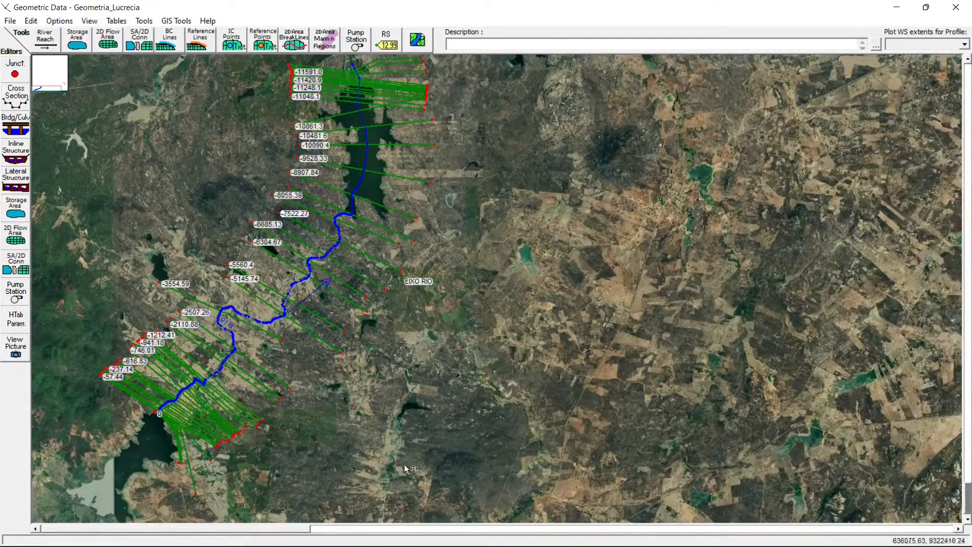
drag(289, 529, 566, 518)
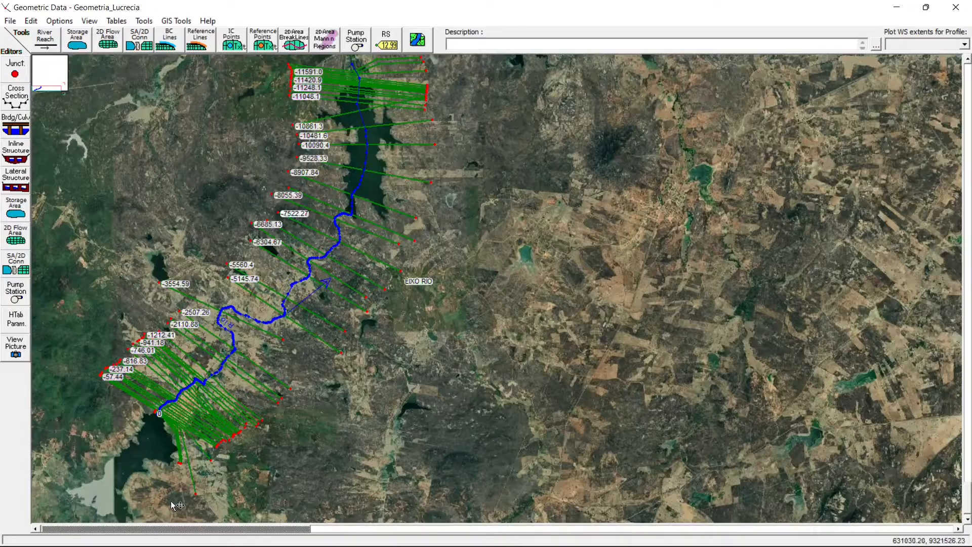
right_click(180, 179)
click(219, 188)
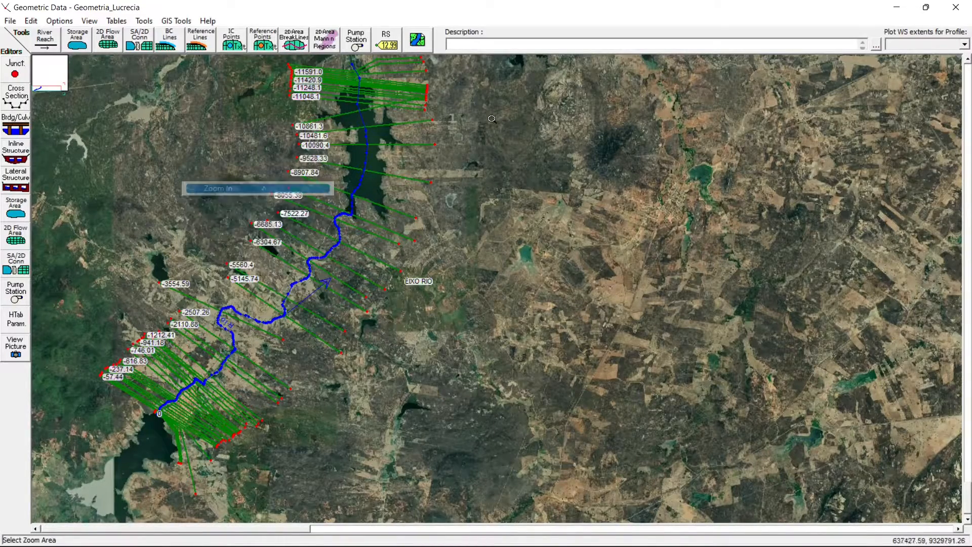
drag(734, 59, 1, 521)
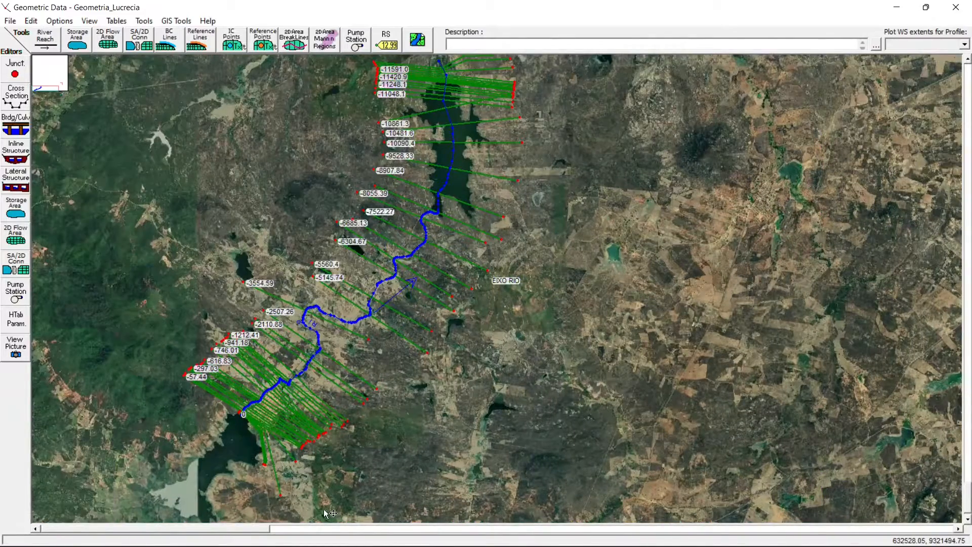
right_click(286, 249)
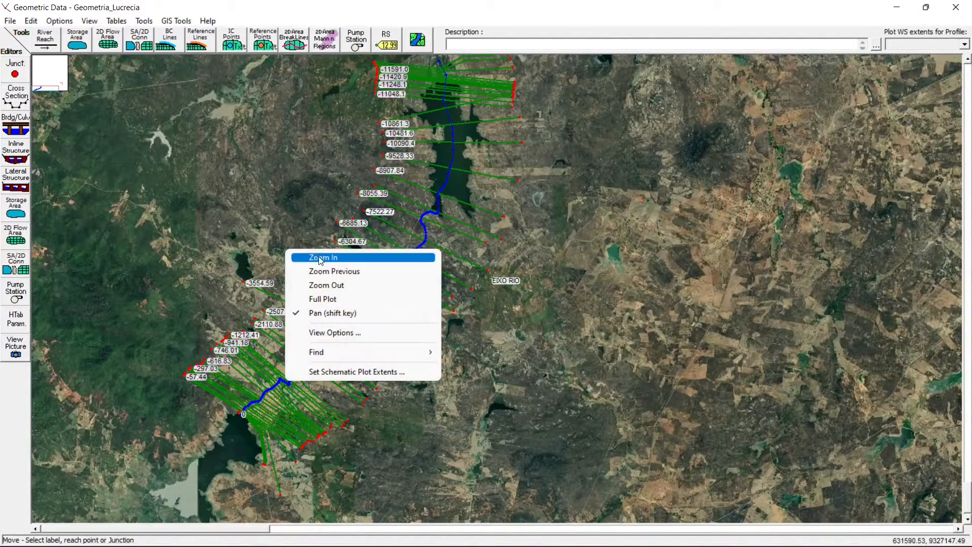
click(332, 285)
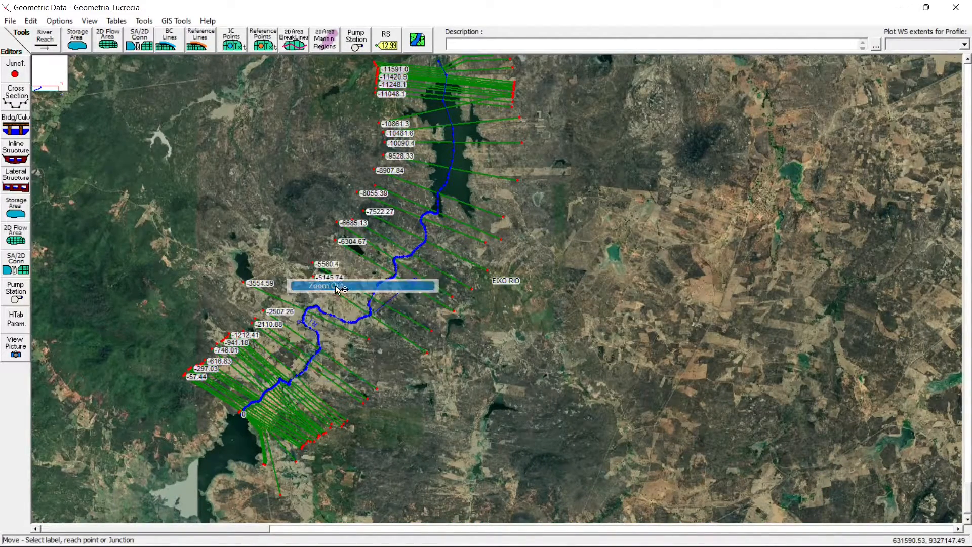
right_click(300, 225)
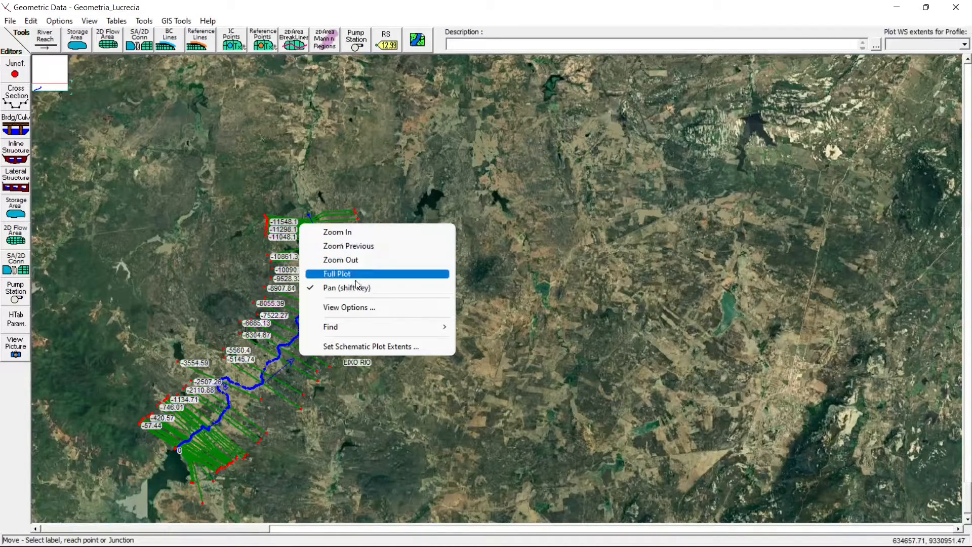
click(569, 5)
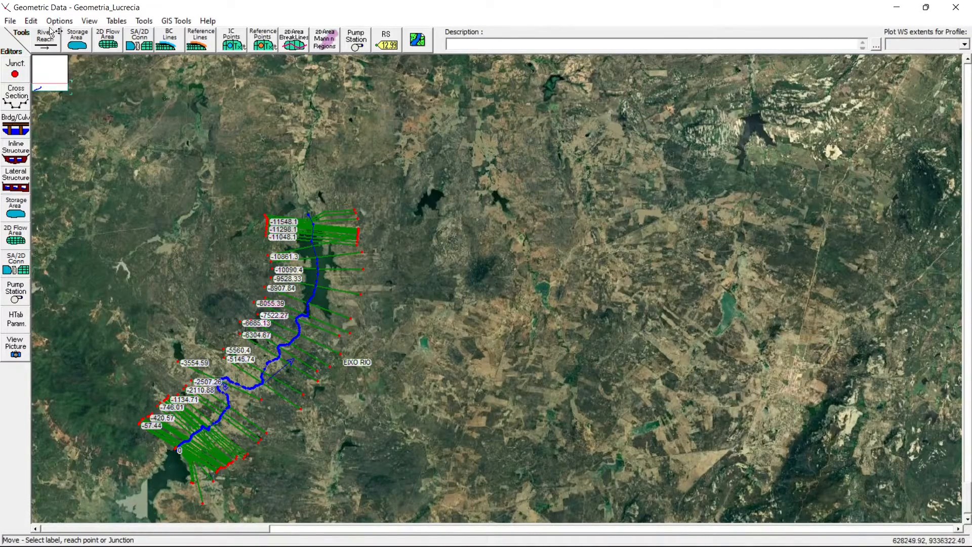
- Frame all the cross sections, set the schematic plot extents to the current view, and close the Geometric Data window
right_click(194, 166)
click(212, 174)
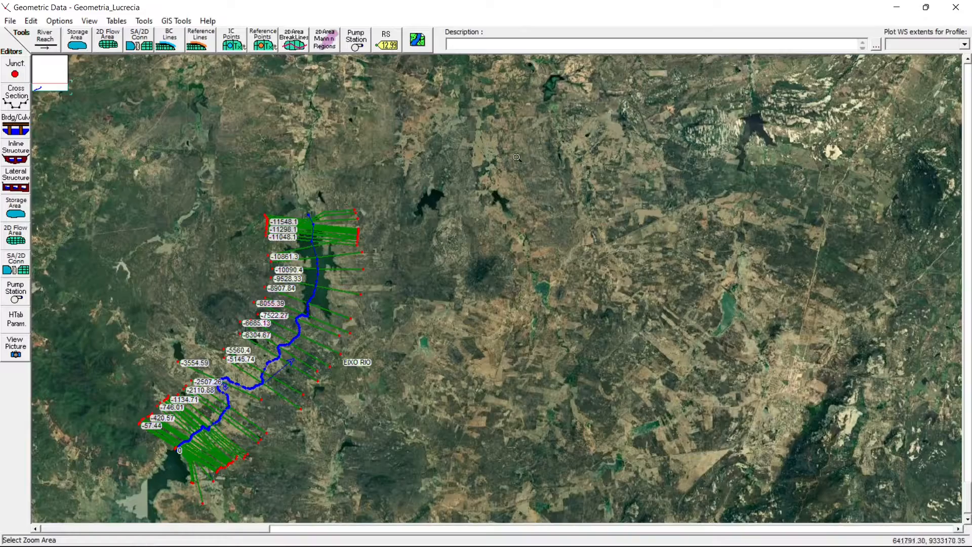
drag(513, 162, 32, 526)
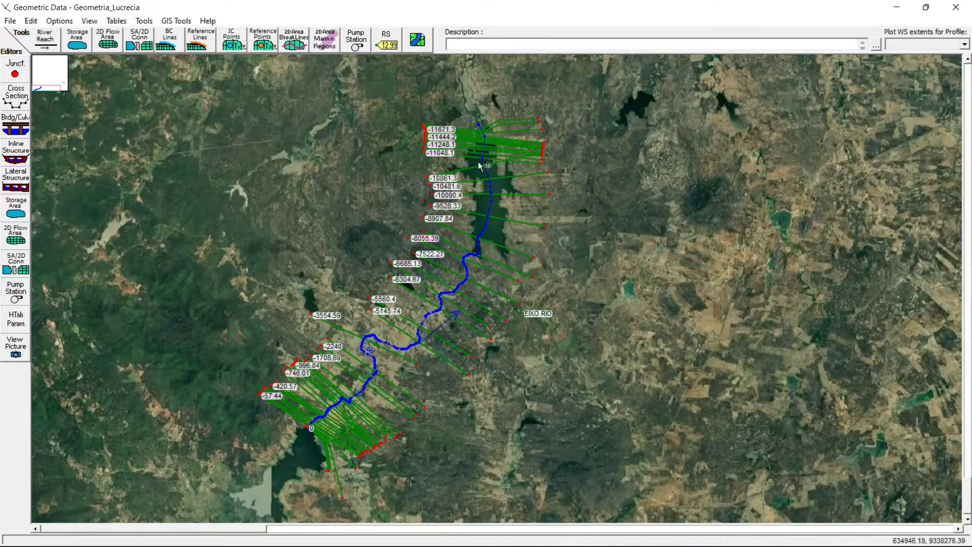
right_click(325, 162)
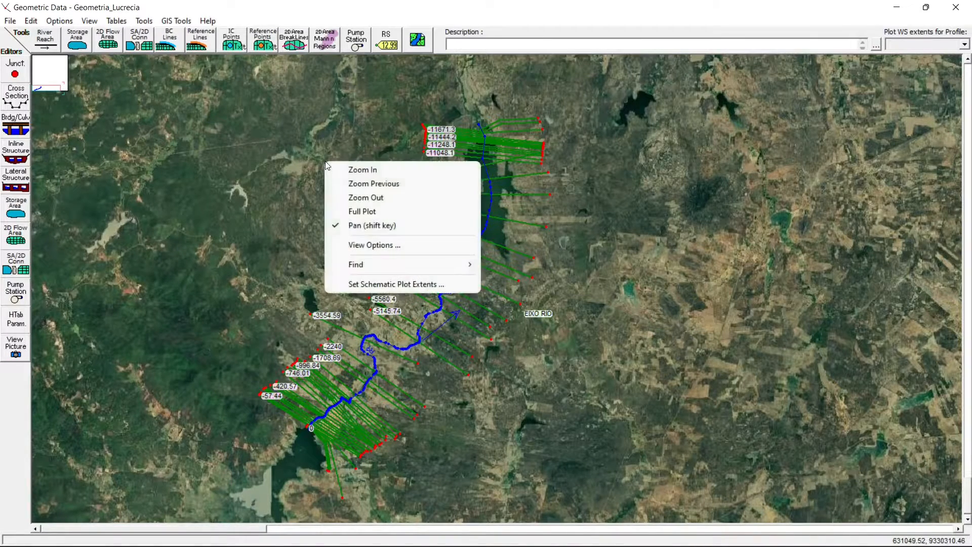
click(376, 285)
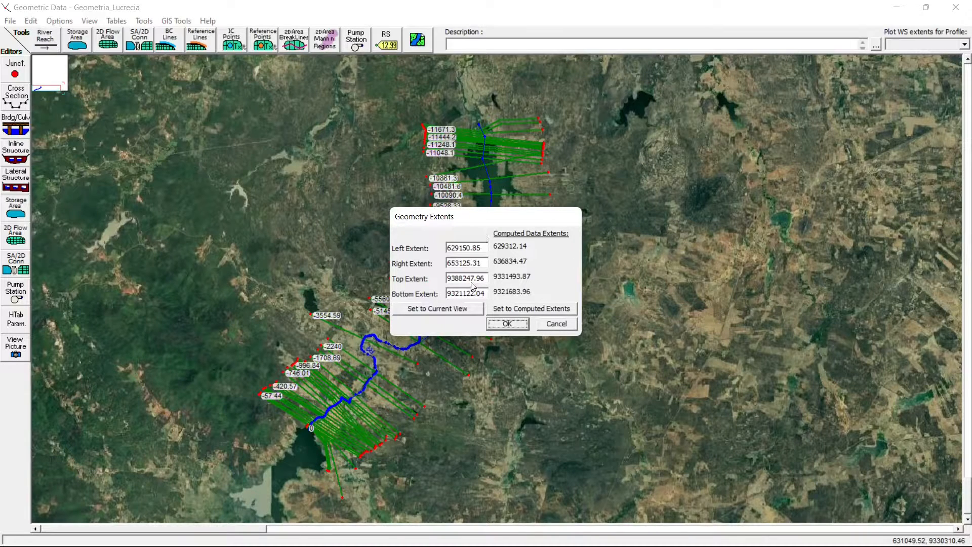
click(429, 310)
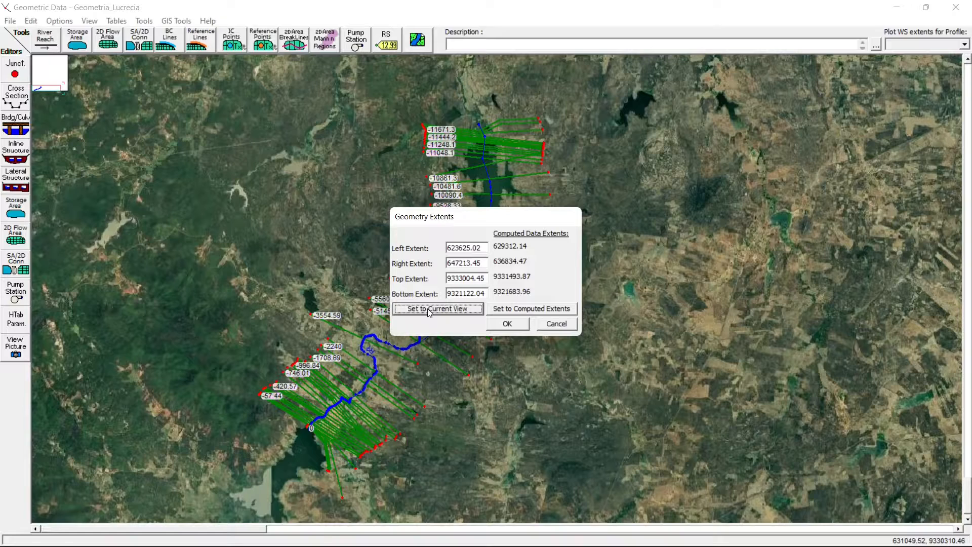
click(501, 324)
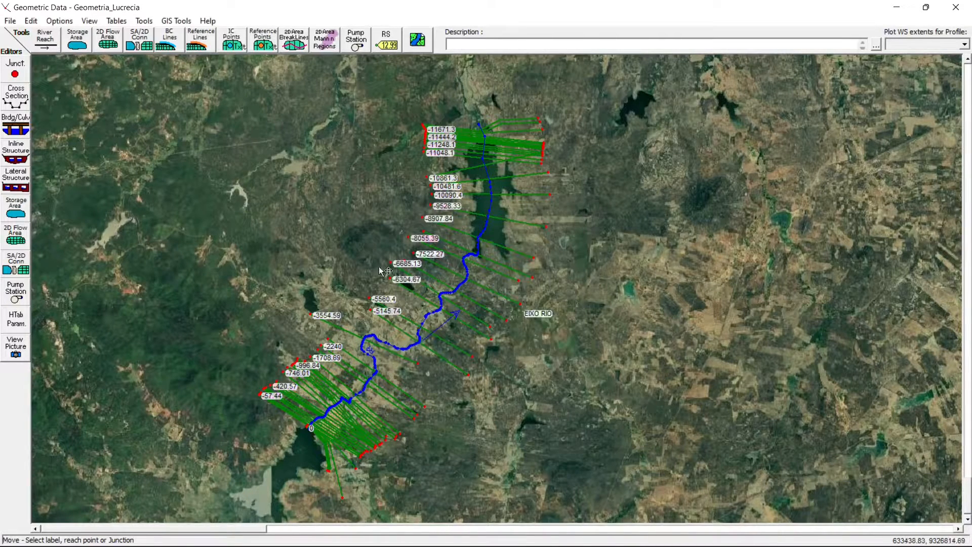
click(955, 7)
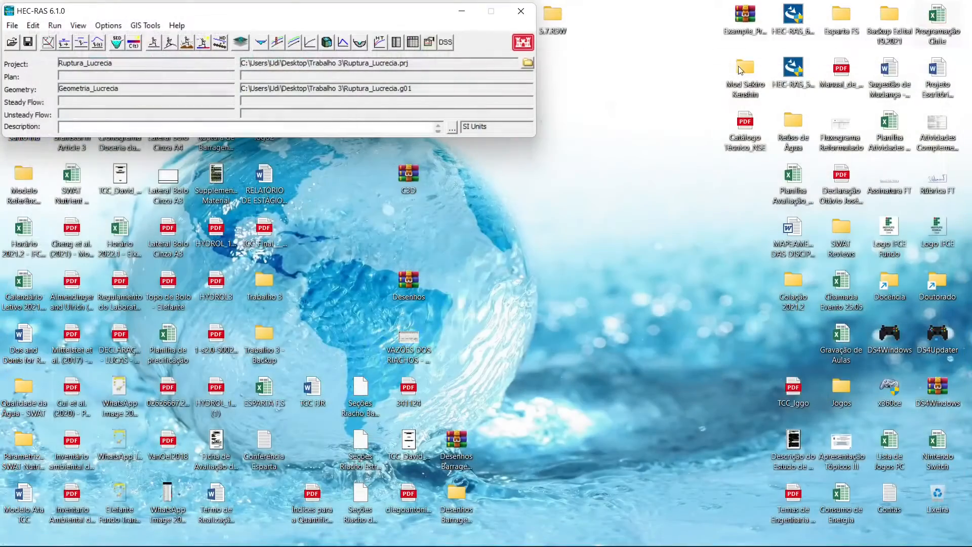
- Reopen the geometric data and identify which river stations the cross sections over the reservoir at the reach's upper map end belong to
click(49, 42)
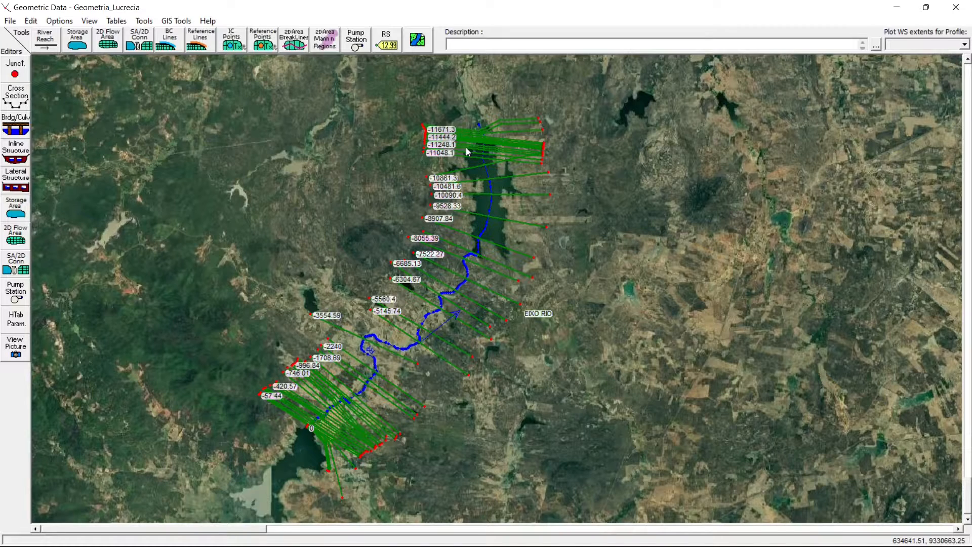
right_click(459, 251)
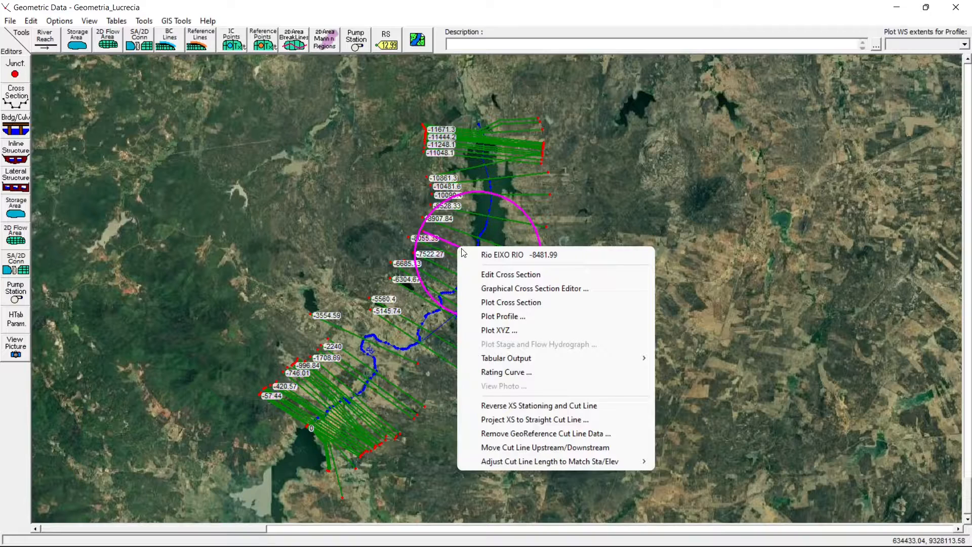
click(598, 222)
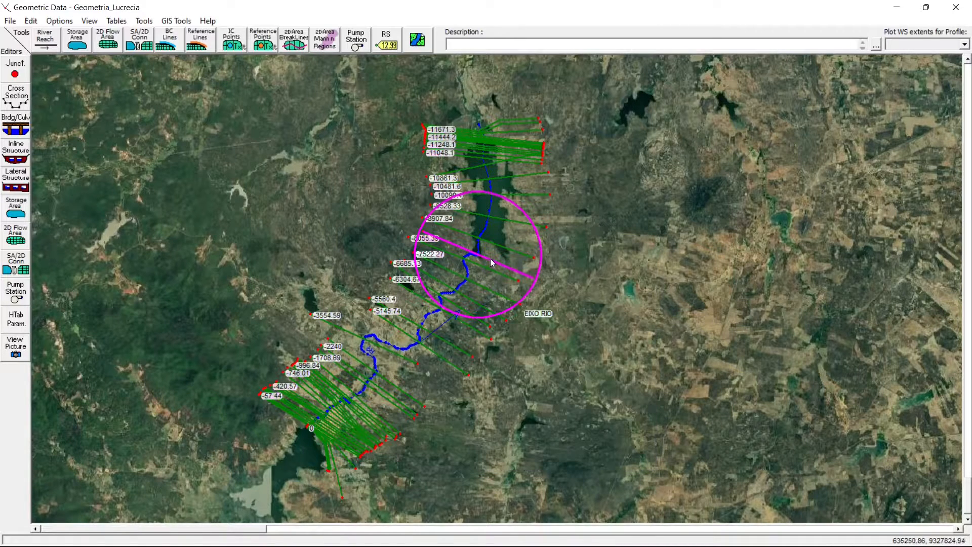
right_click(477, 233)
right_click(487, 212)
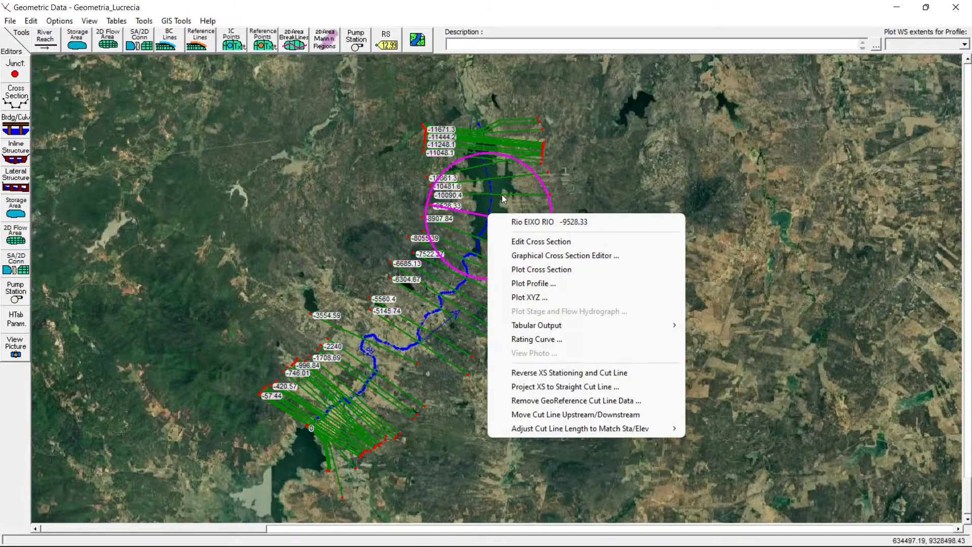
right_click(503, 191)
click(521, 184)
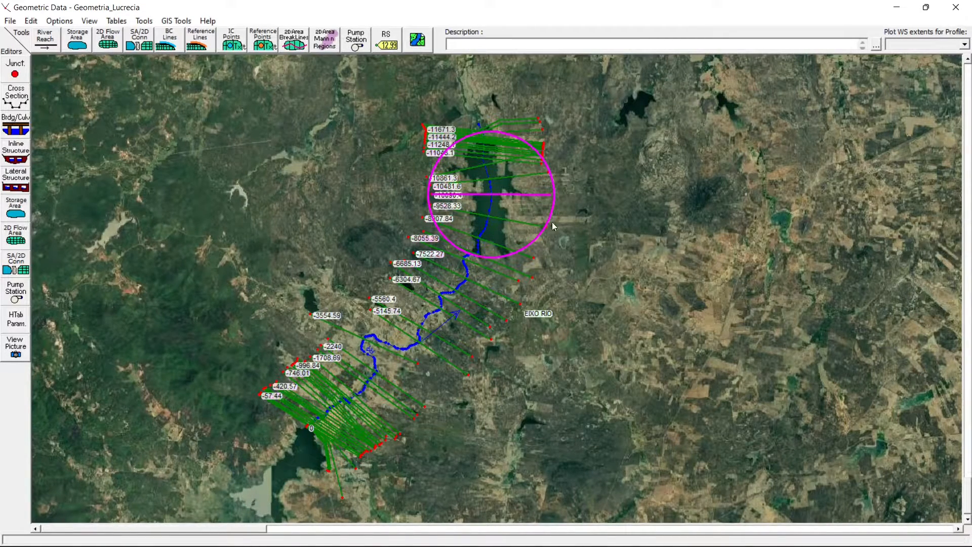
- Delete the last cross section, river station -11780.1, from reach EIXO RIO in the cross section data, adjusting the reach lengths automatically
click(14, 96)
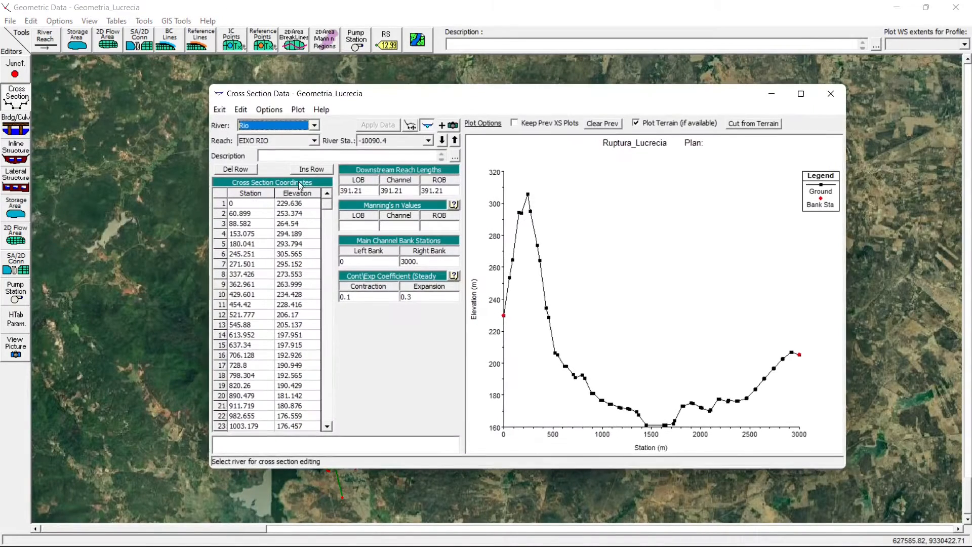
click(428, 141)
scroll(432, 194, down, 3)
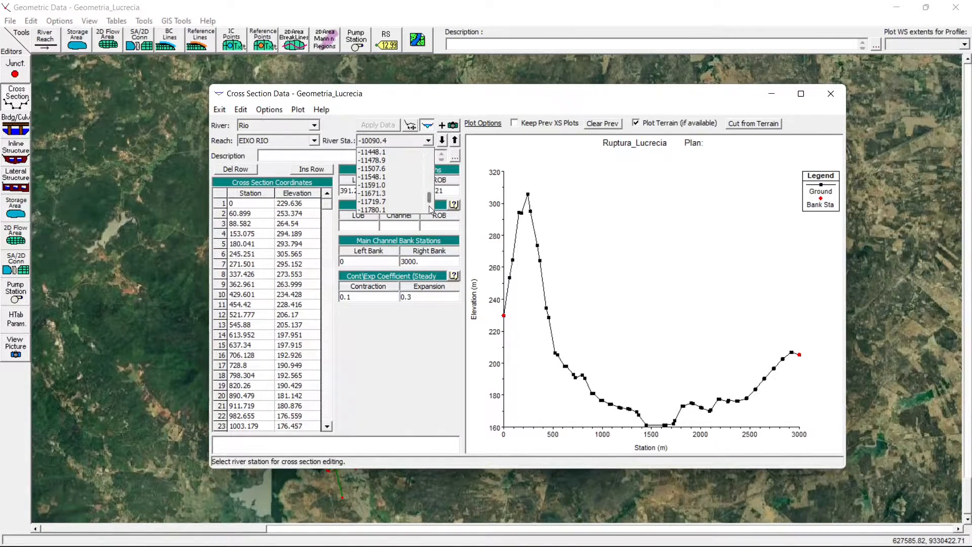
click(377, 209)
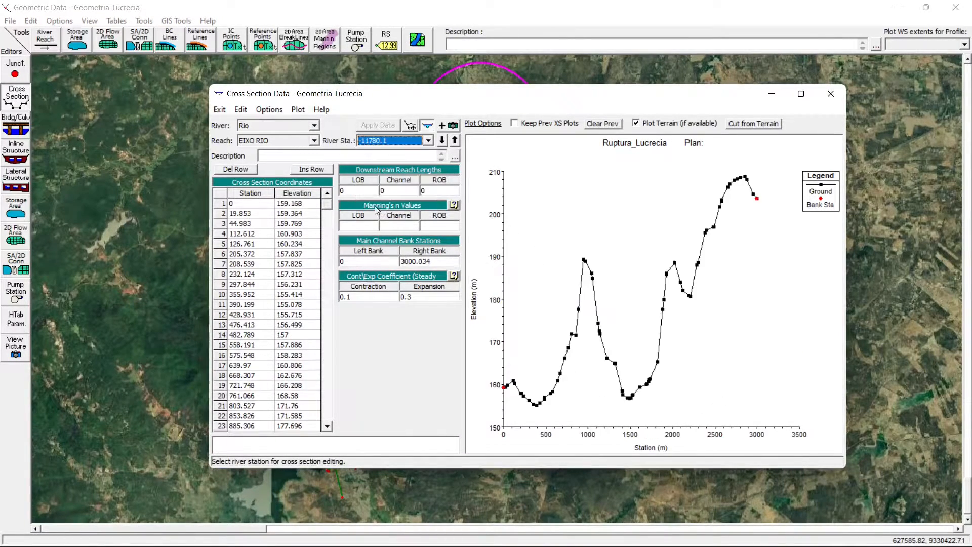
click(269, 109)
click(308, 169)
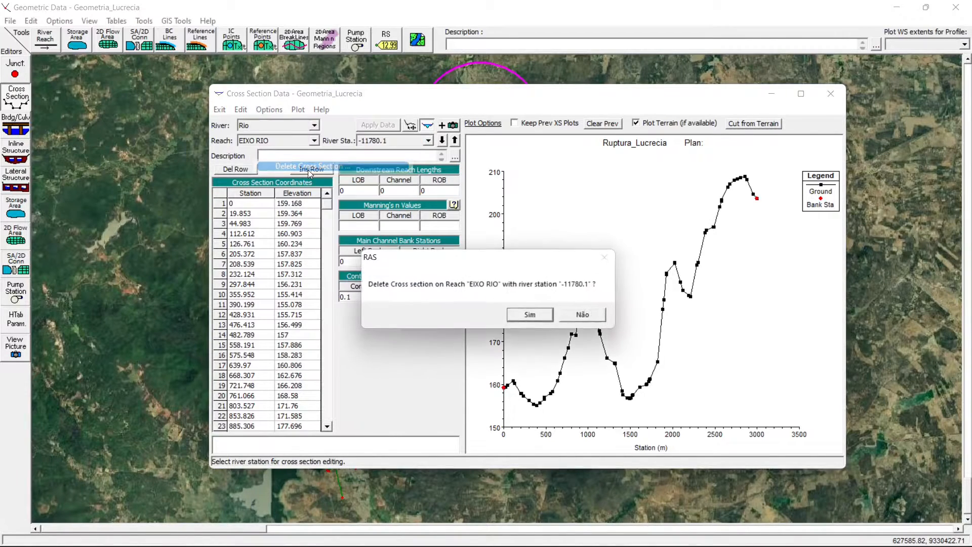
key(Return)
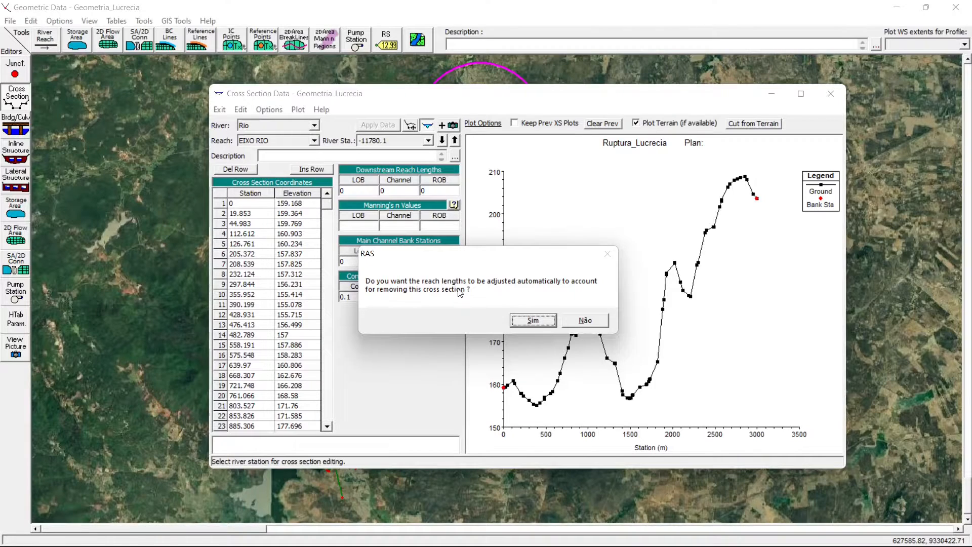
key(Return)
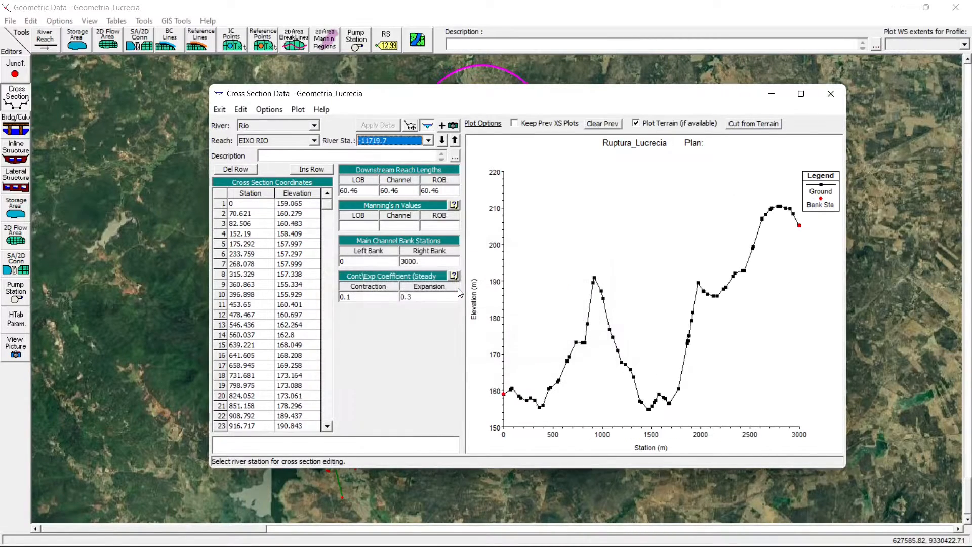
- Check that river station -11719.7 is now the last in the list and review its downstream reach lengths
click(423, 144)
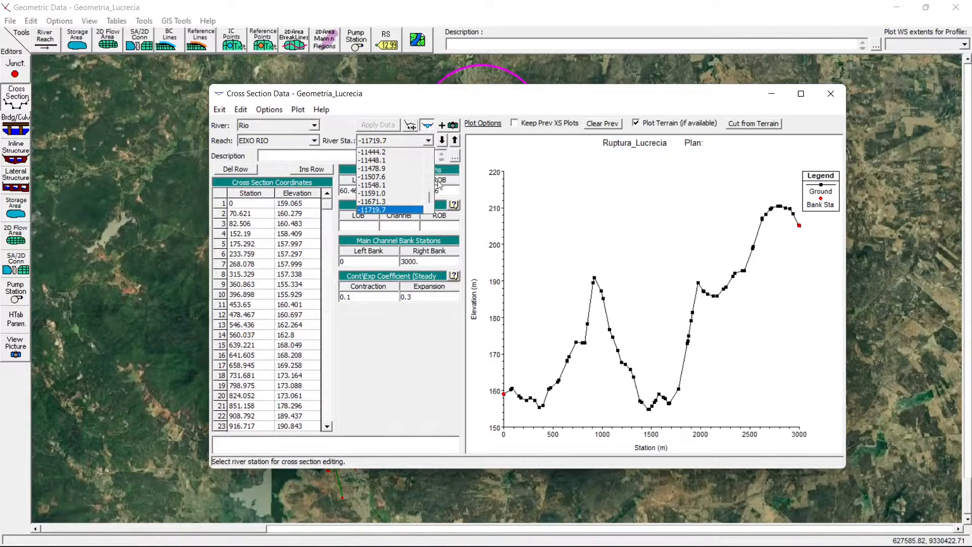
click(405, 210)
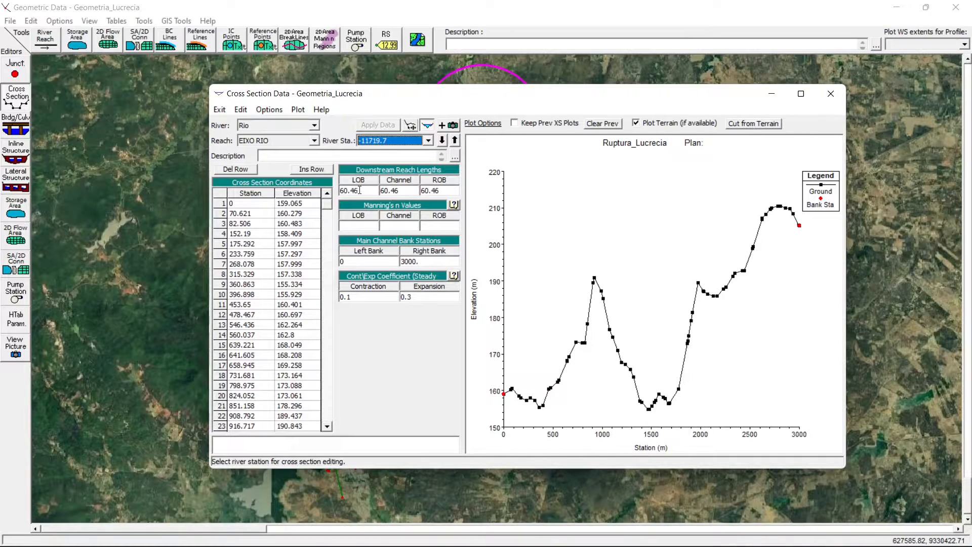
drag(359, 190, 355, 191)
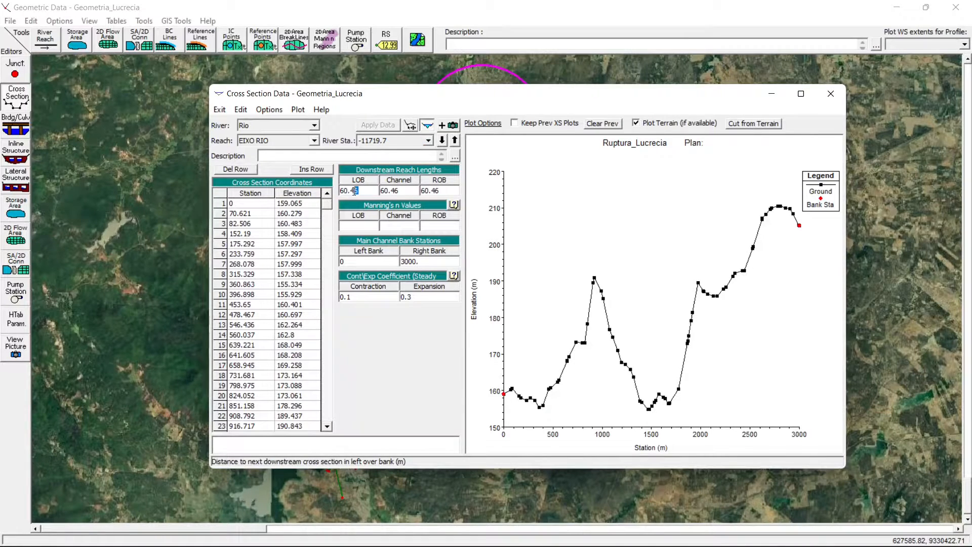
click(401, 143)
click(401, 143)
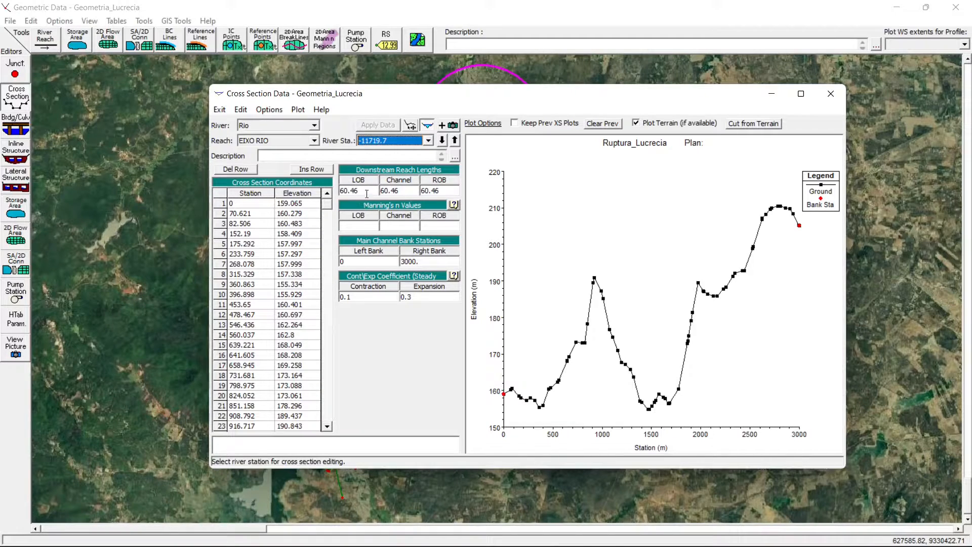
- Set the LOB, Channel and ROB downstream reach lengths of river station -11719.7 to 0 and apply the data
drag(366, 194, 347, 193)
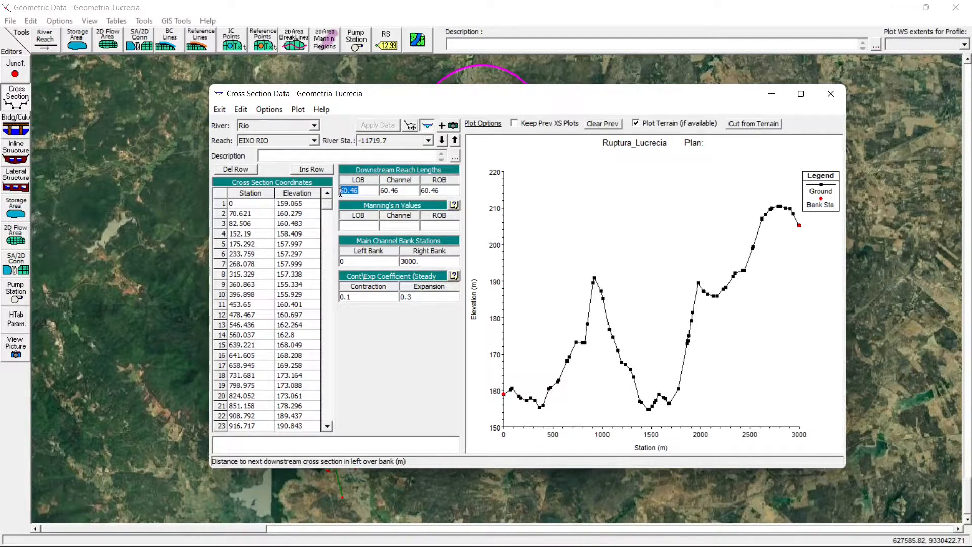
click(364, 189)
drag(363, 189, 323, 193)
text(0)
click(401, 192)
text(0)
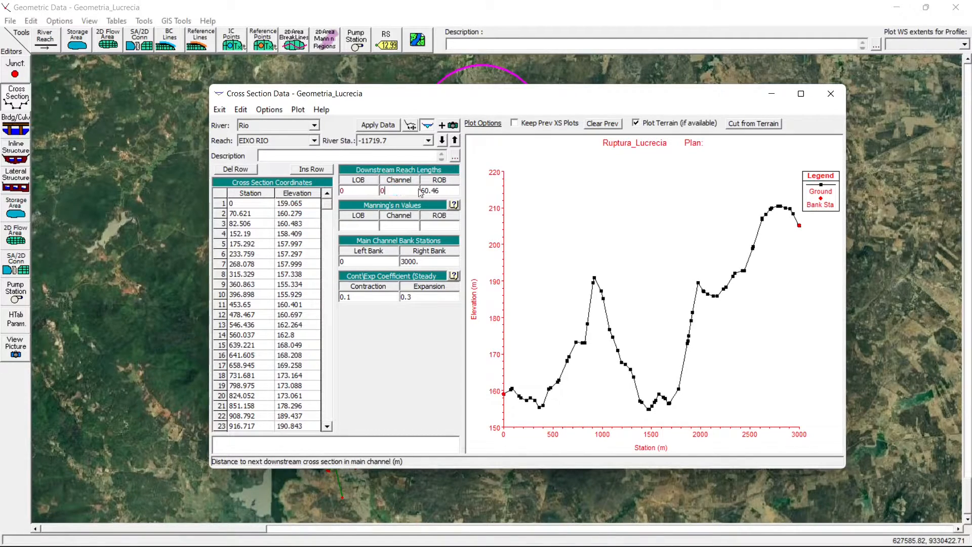
click(452, 191)
text(0)
click(378, 124)
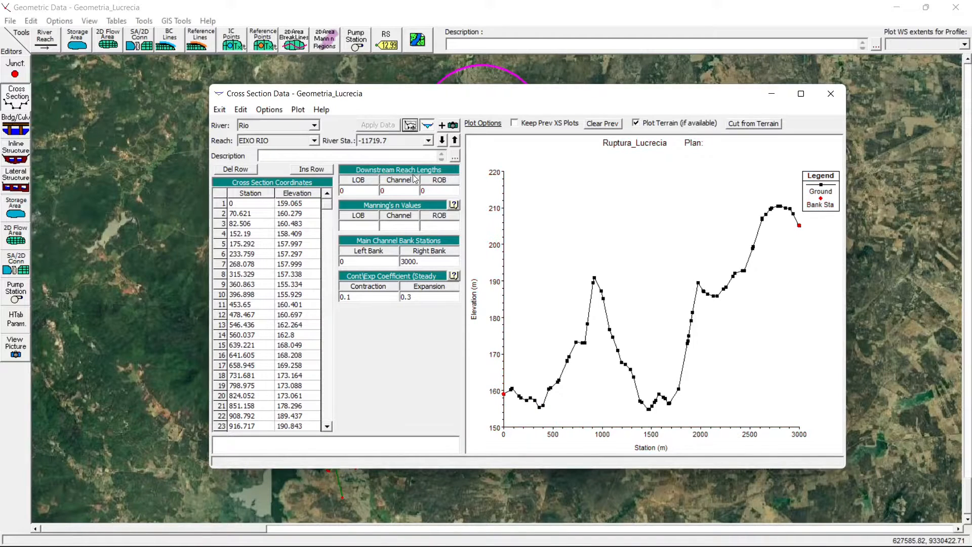
click(391, 142)
click(392, 143)
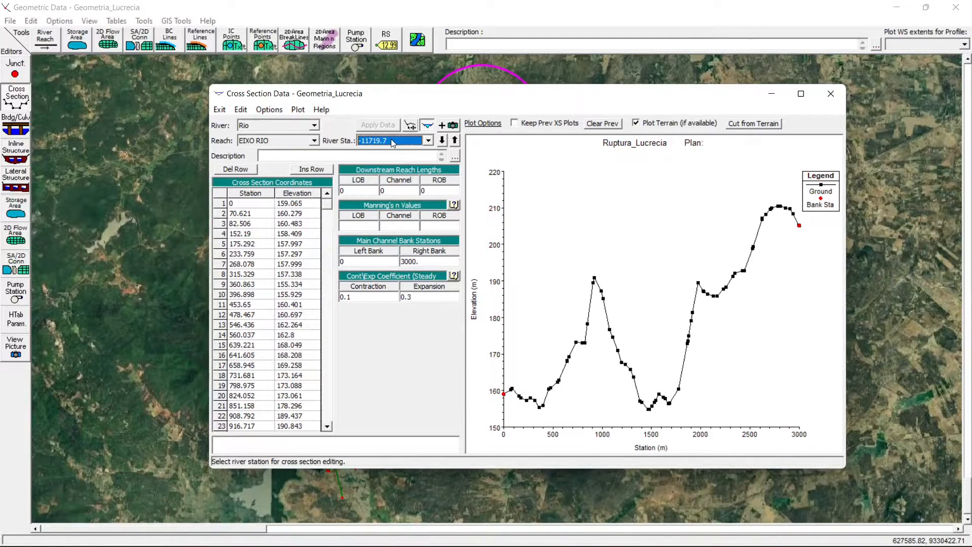
- Look through the river station list and delete cross section -11719.7, adjusting the reach lengths automatically
click(405, 142)
drag(430, 197, 429, 188)
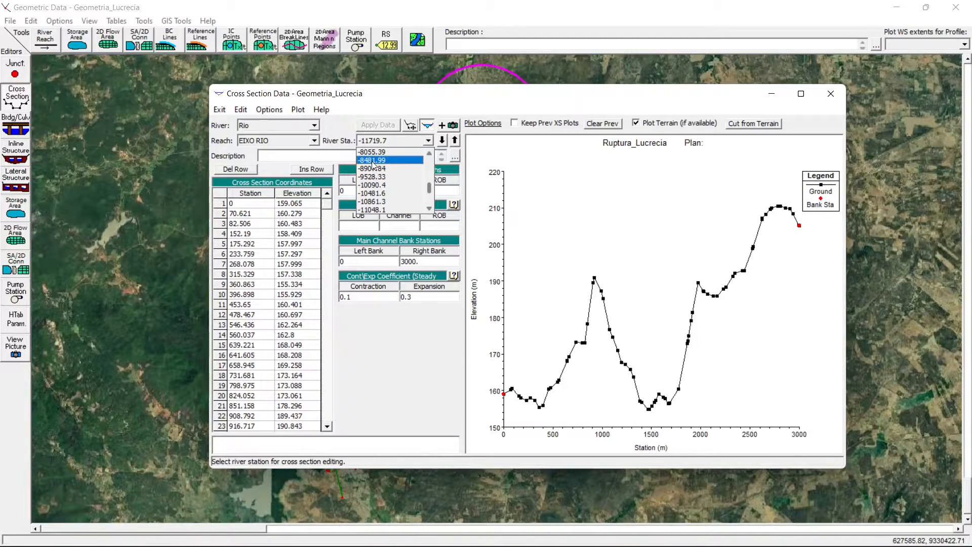
click(428, 200)
click(384, 213)
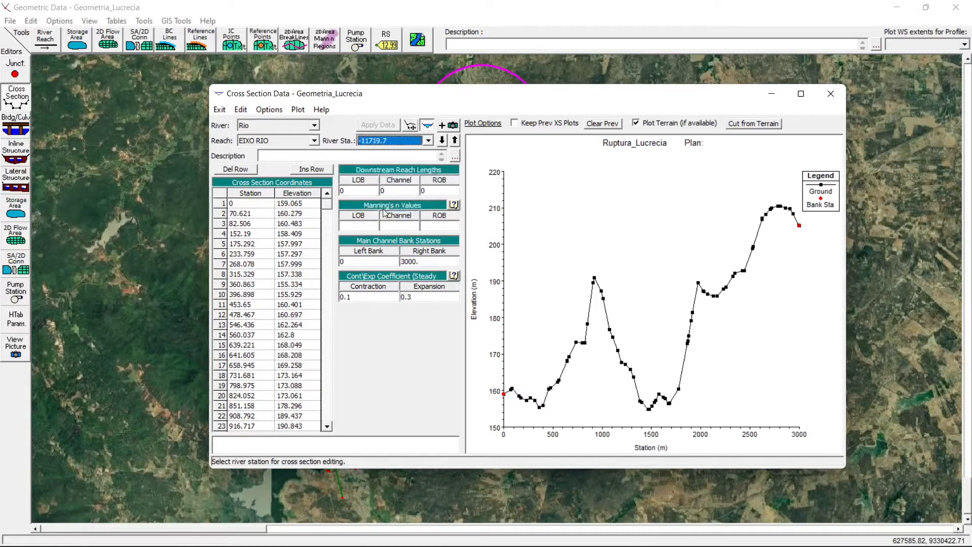
click(275, 110)
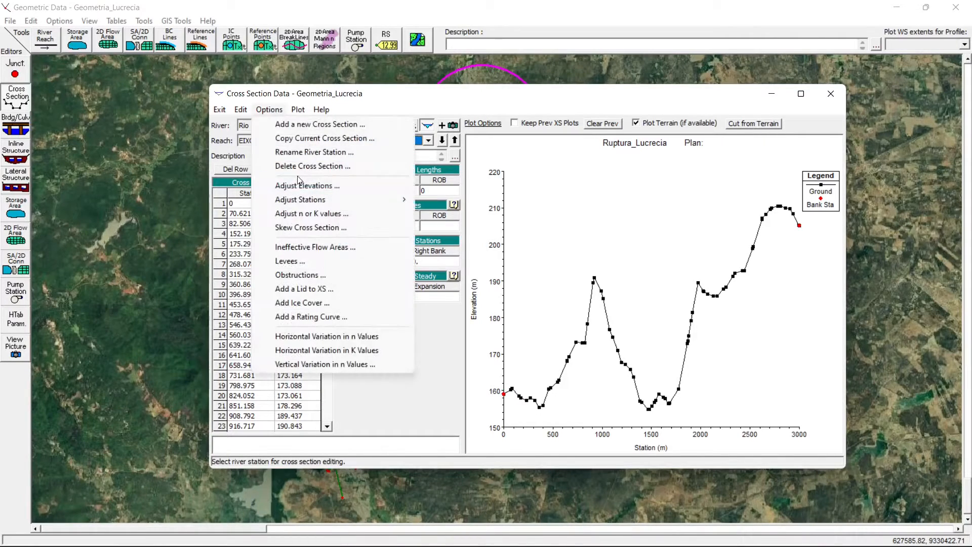
click(298, 167)
key(Return)
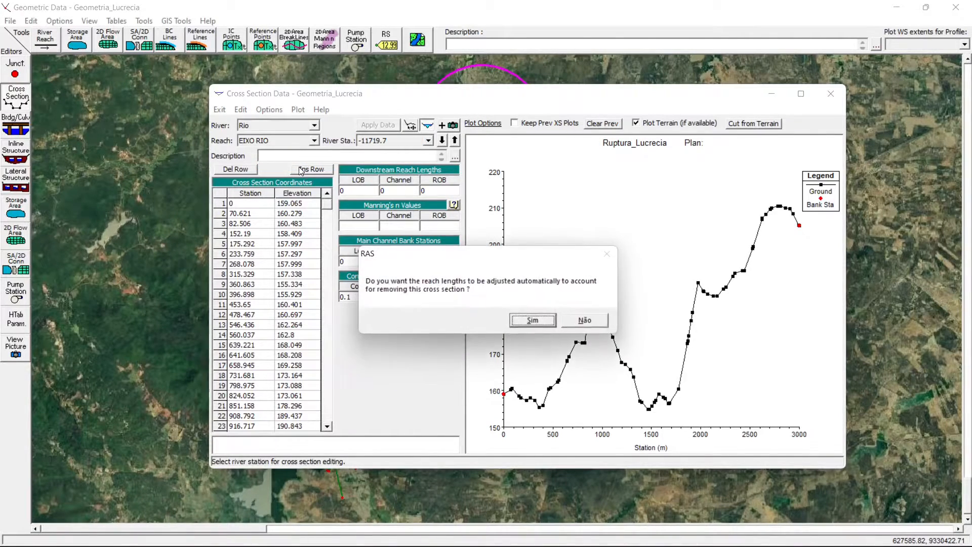
key(Return)
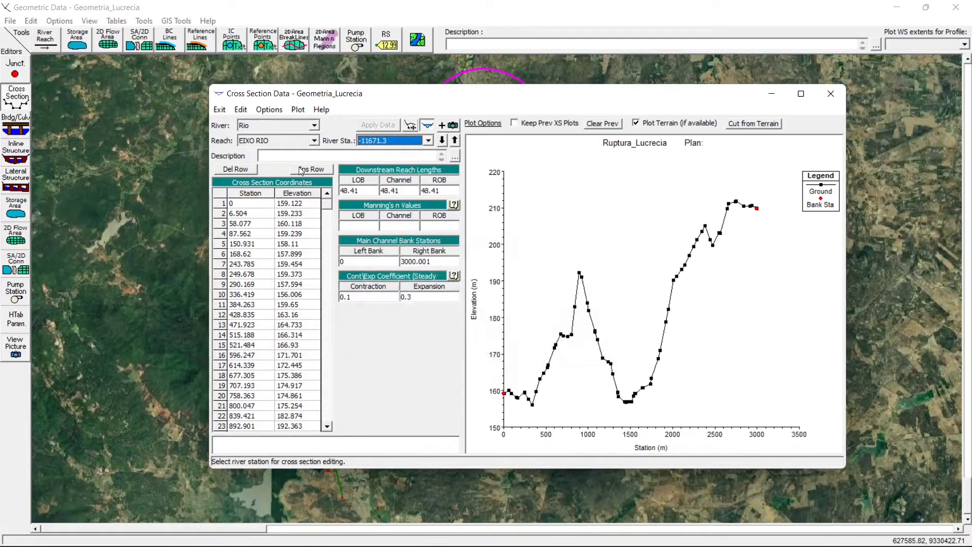
- Delete the cross sections at river stations -11671.3 and -11591.0, adjusting the reach lengths automatically
click(269, 110)
click(292, 163)
key(Return)
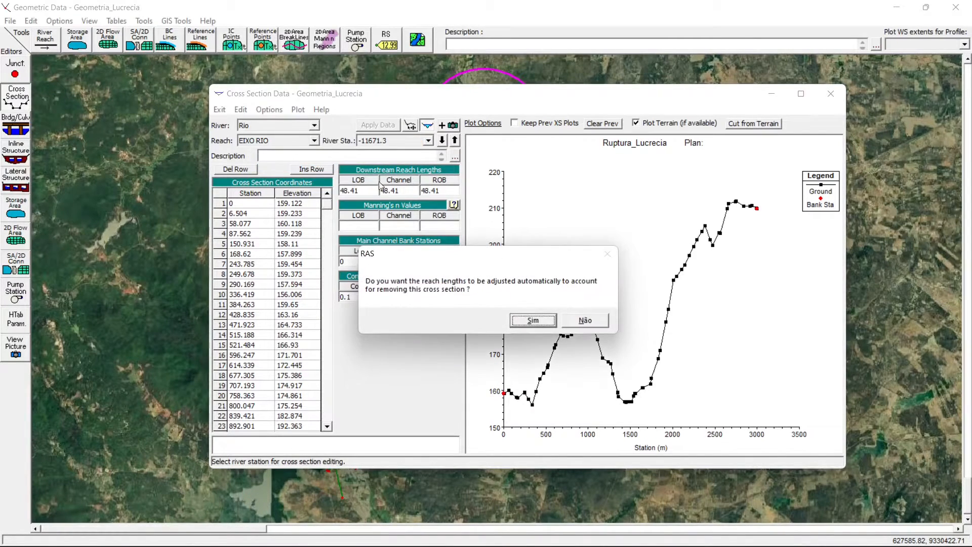
key(Return)
click(268, 110)
click(292, 165)
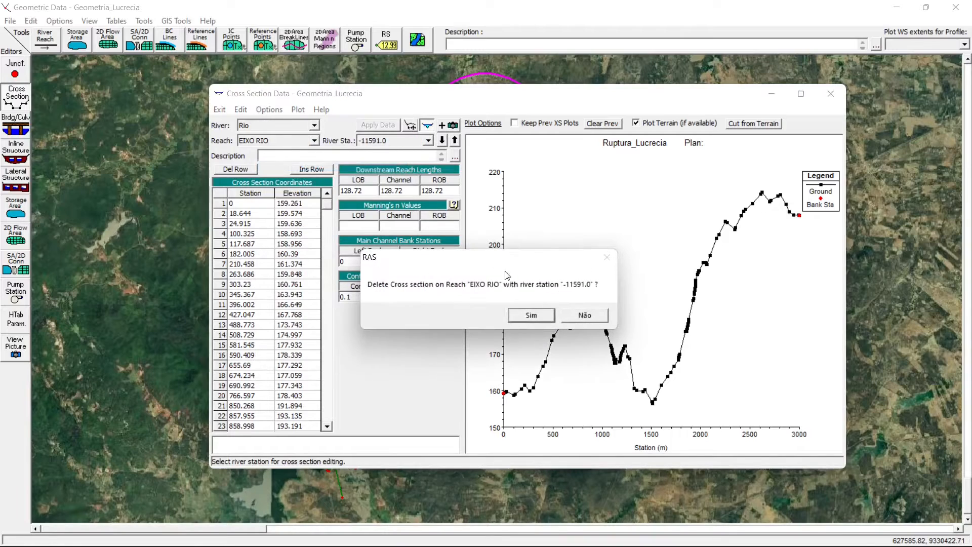
click(533, 319)
click(533, 319)
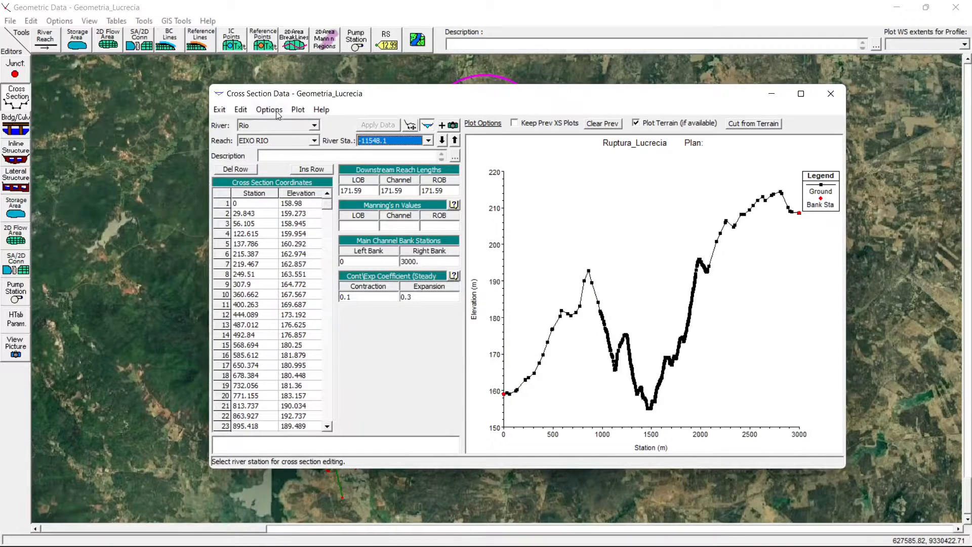
- Delete the cross sections at river stations -11548.1 and -11507.6, adjusting the reach lengths automatically
click(269, 110)
click(291, 165)
key(Return)
key(Return)
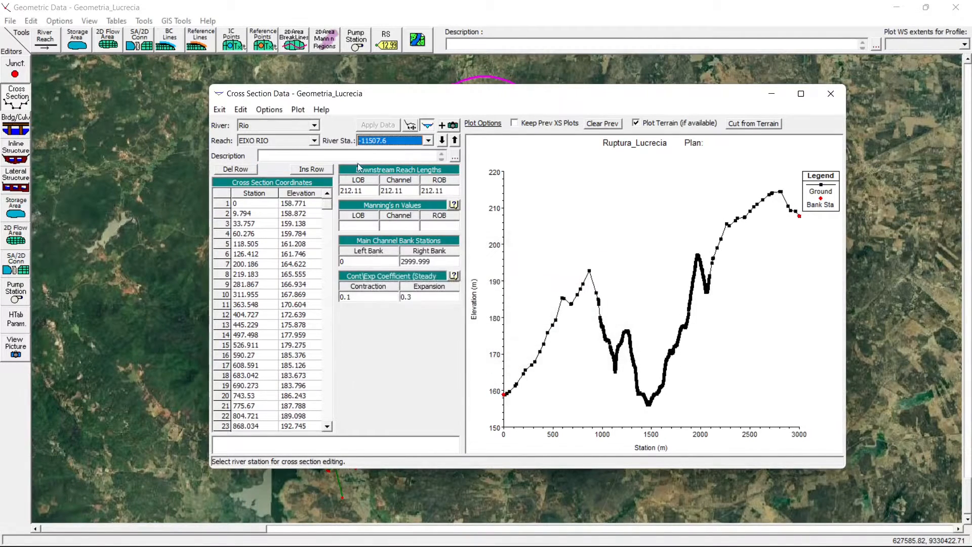
click(269, 110)
click(299, 165)
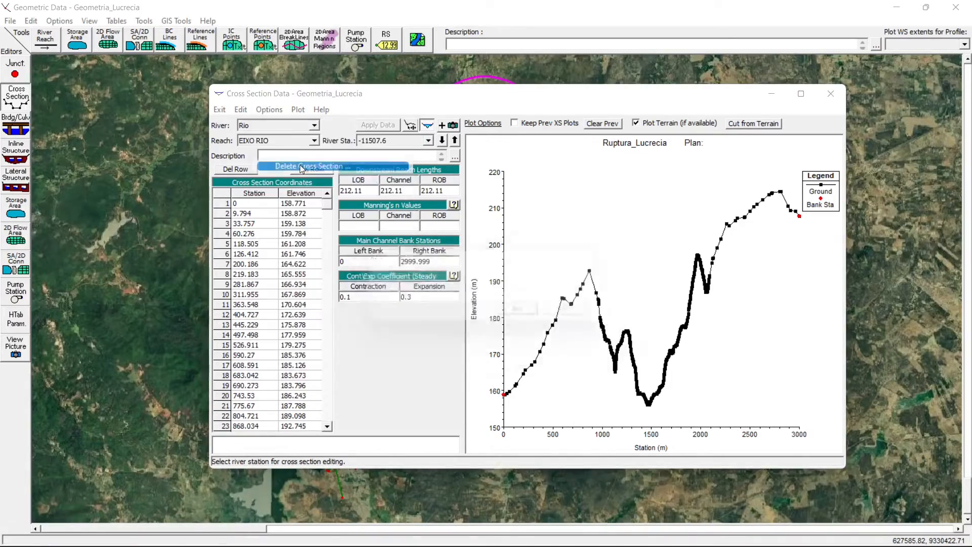
key(Return)
key(Return)
- Delete the remaining end cross sections one by one until river station -8481.99 is the last, adjusting the reach lengths automatically
click(269, 109)
click(291, 165)
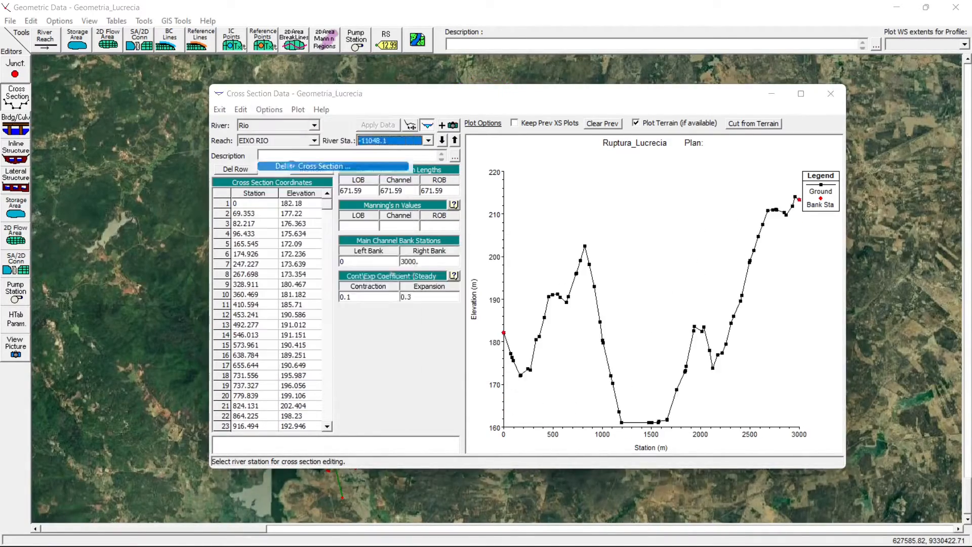
key(Return)
key(Return)
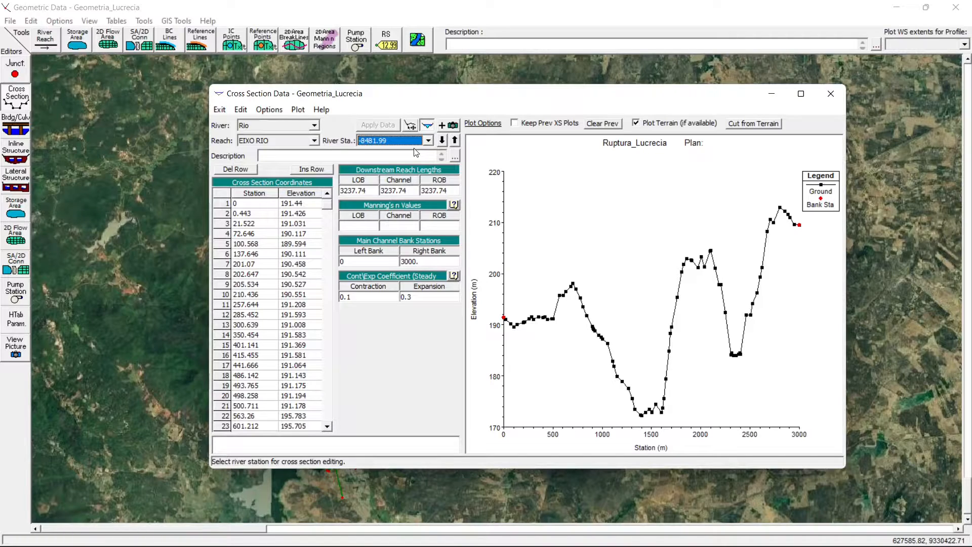
- Set the LOB, Channel and ROB downstream reach lengths of river station -8481.99 to 0 and apply the data
click(363, 191)
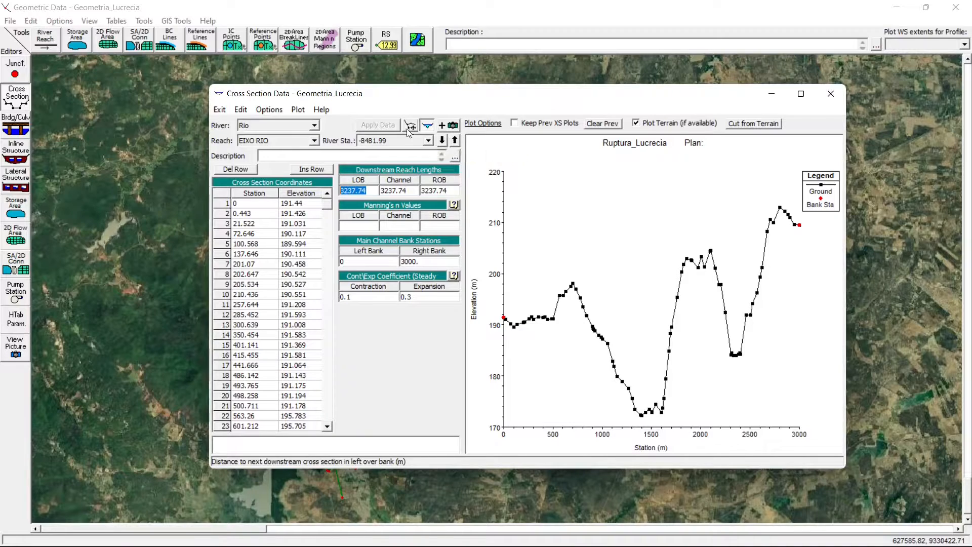
text(0)
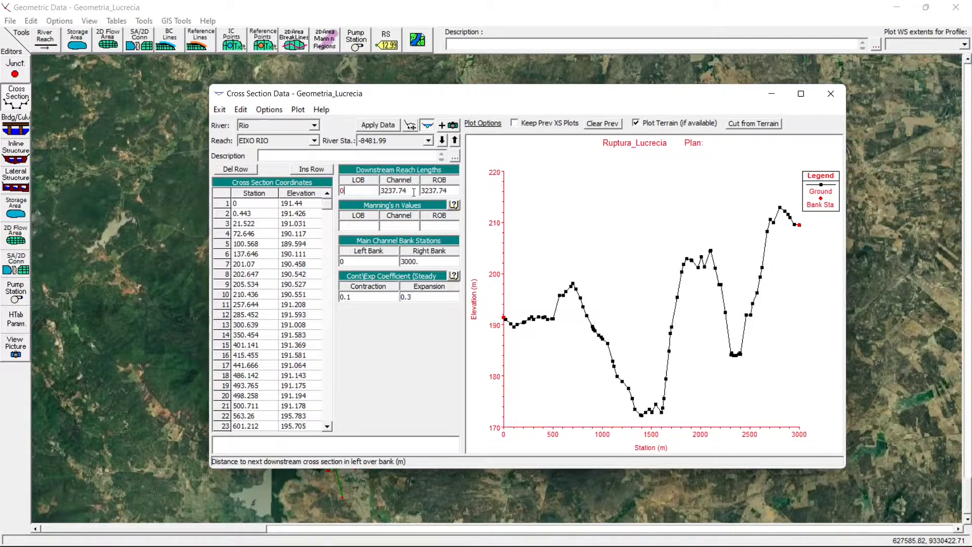
key(Tab)
text(0)
key(Tab)
text(0)
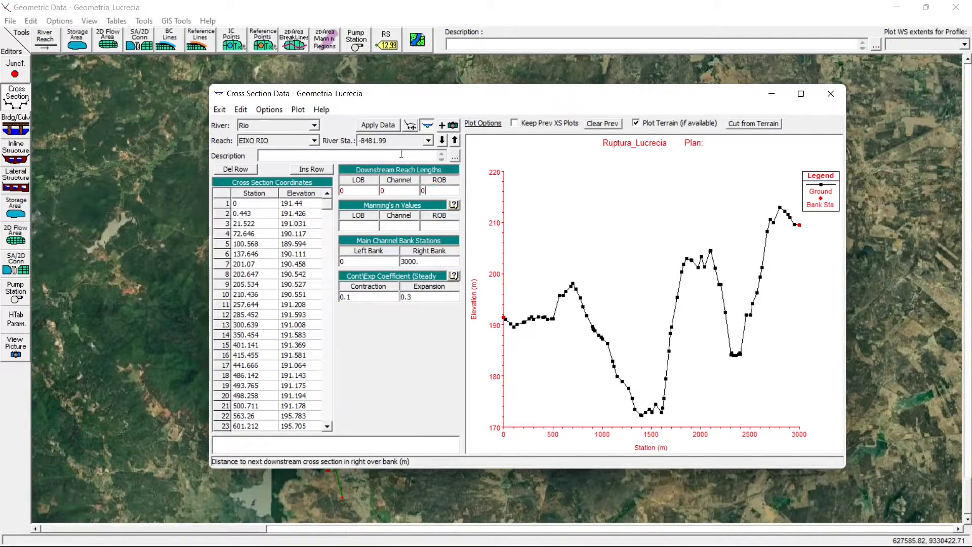
click(380, 130)
click(384, 140)
click(384, 140)
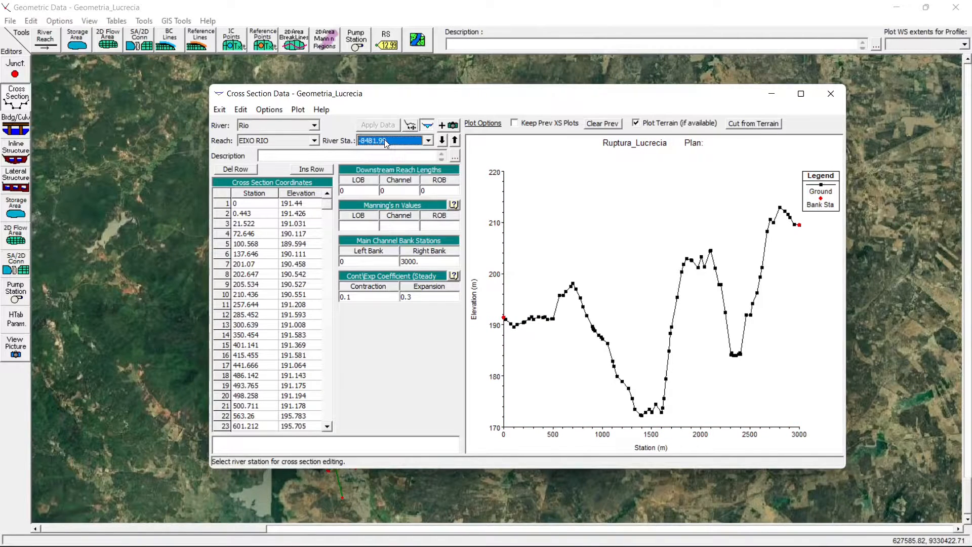
- Browse the cross section profiles along EIXO RIO between river stations -8481.99 and -1708.69, and close the cross section editor
key(Up)
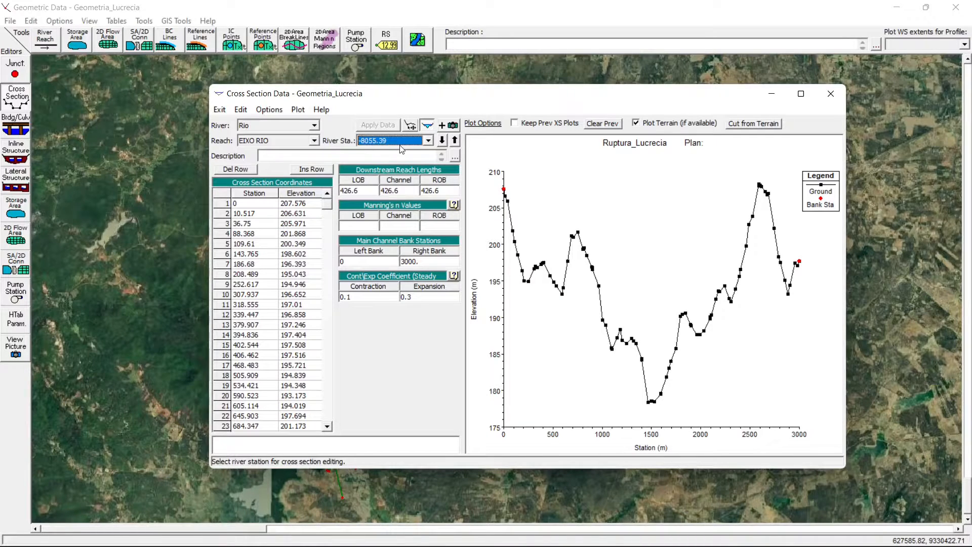
scroll(399, 145, down, 1)
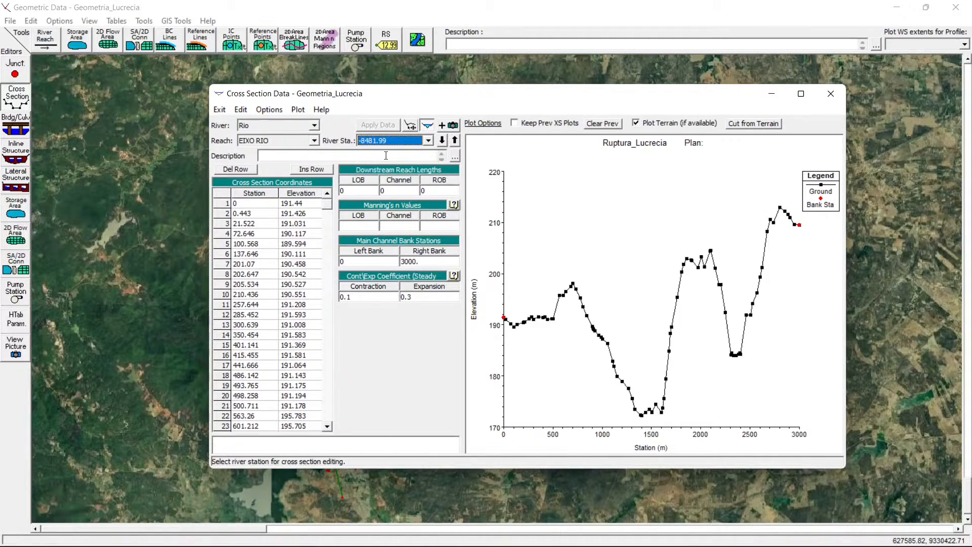
key(Down)
key(Down)
key(Down)
key(Down)
key(Down)
key(Down)
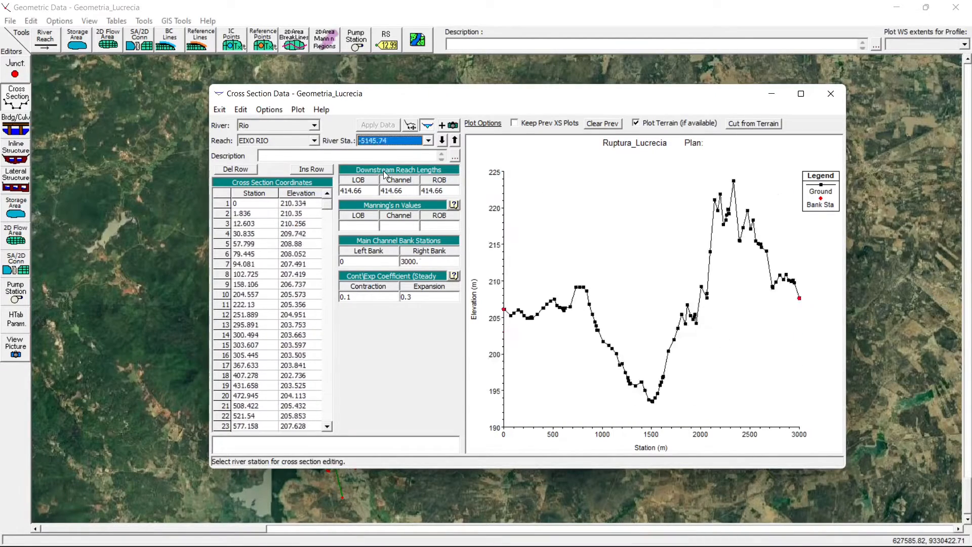
key(Down)
key(Down)
key(Down)
key(Down)
key(Down)
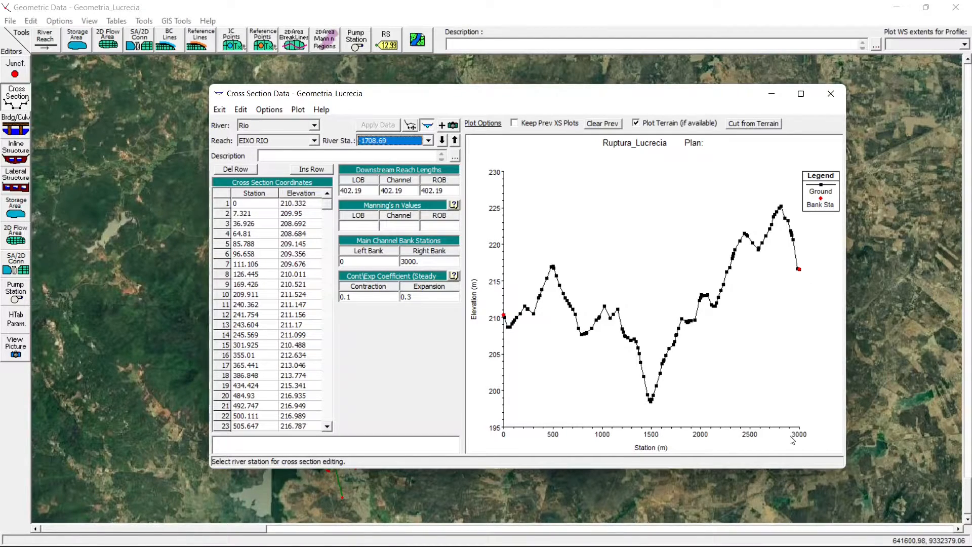
click(830, 93)
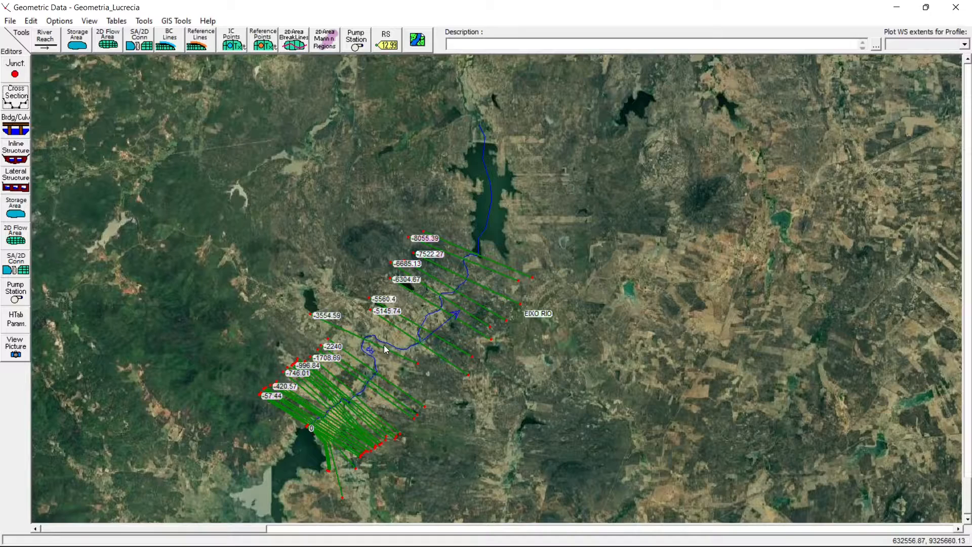
- Reopen the cross section data at river station -1708.69 and check where that section lies on the map
click(15, 96)
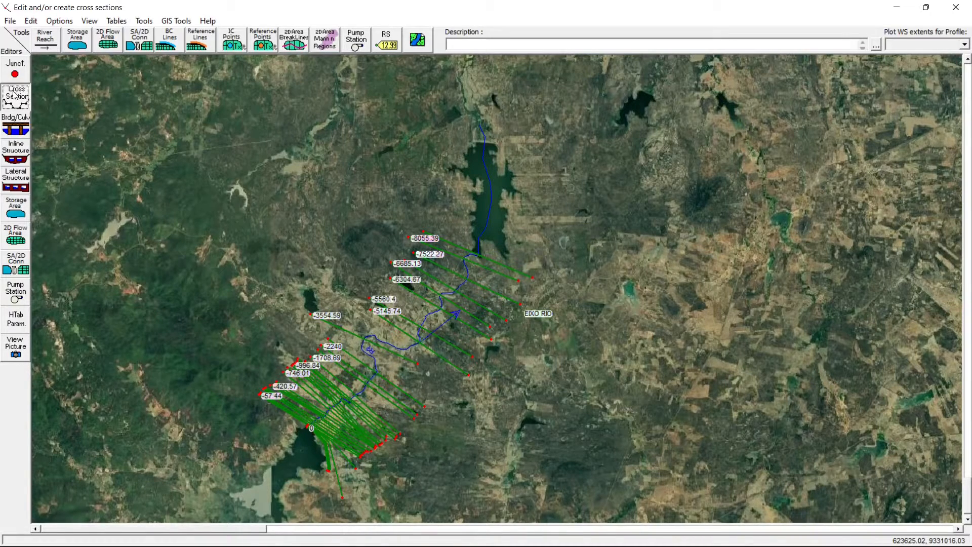
click(379, 142)
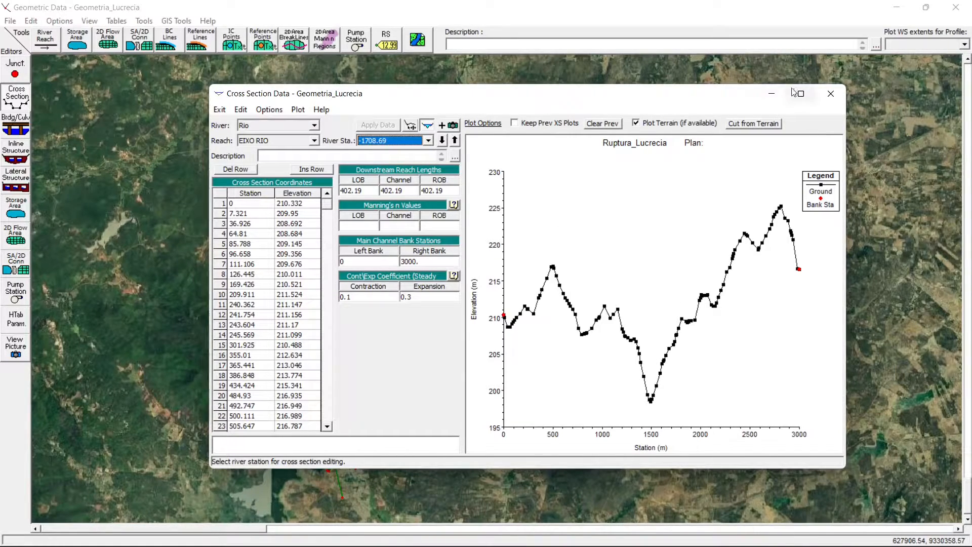
click(771, 93)
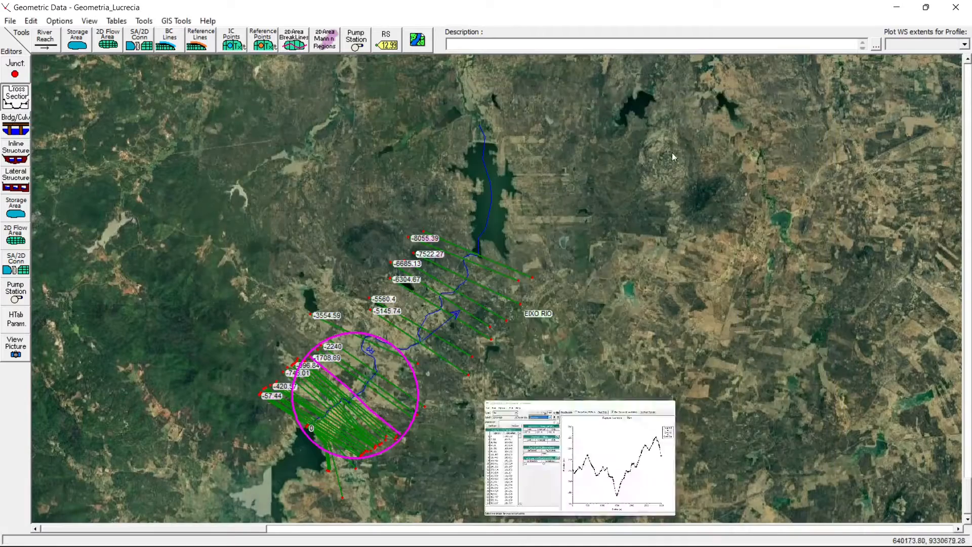
right_click(353, 393)
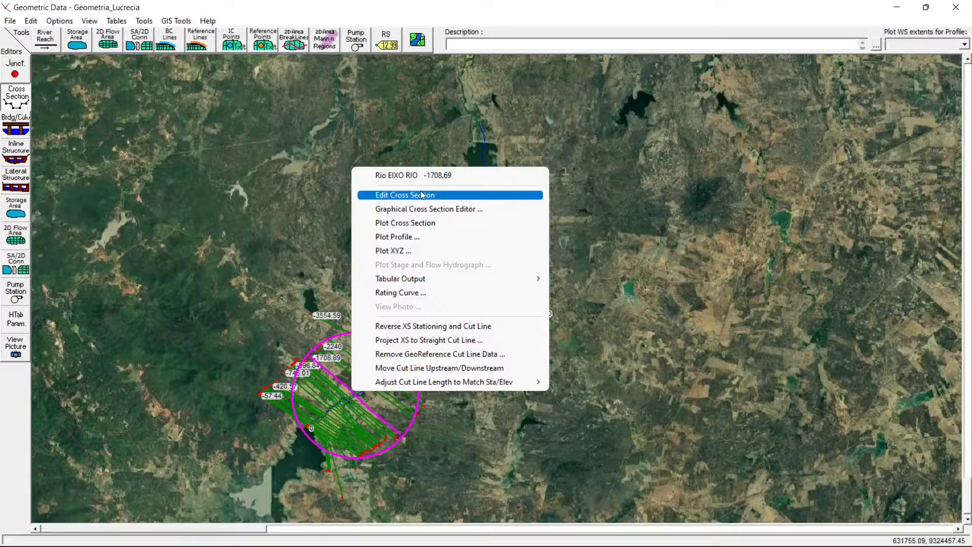
click(421, 194)
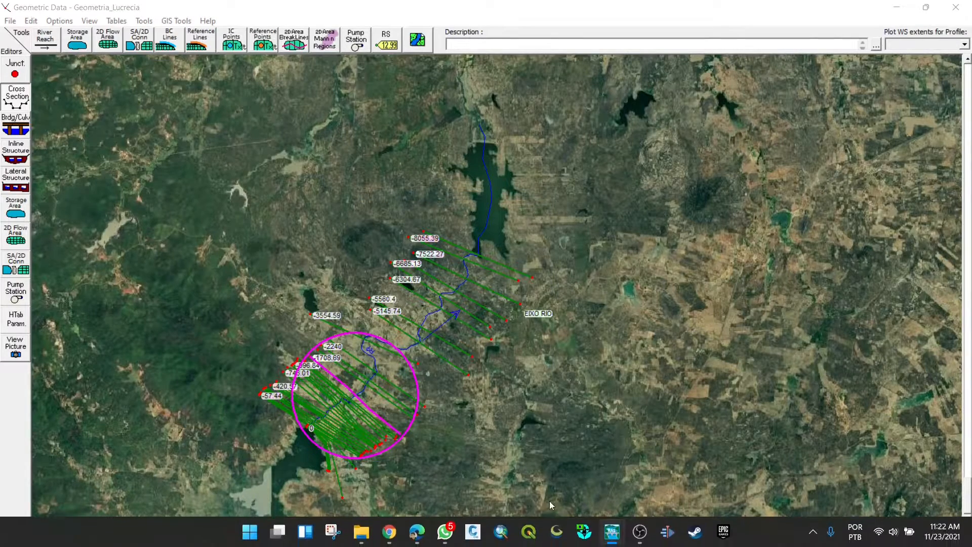
click(612, 530)
click(742, 468)
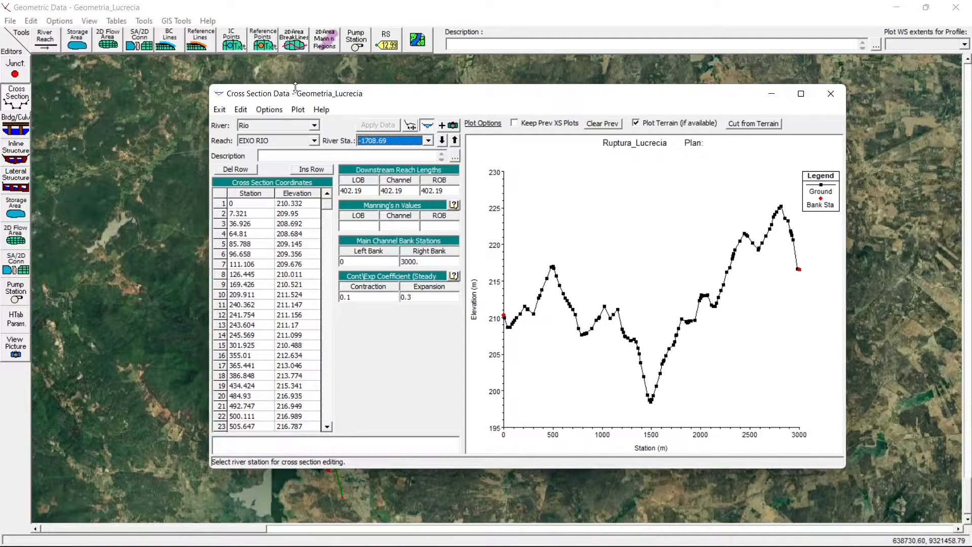
- Compare the profiles at river stations -2240, -5145.74 and -1554.59, and return to the geometry schematic
key(Up)
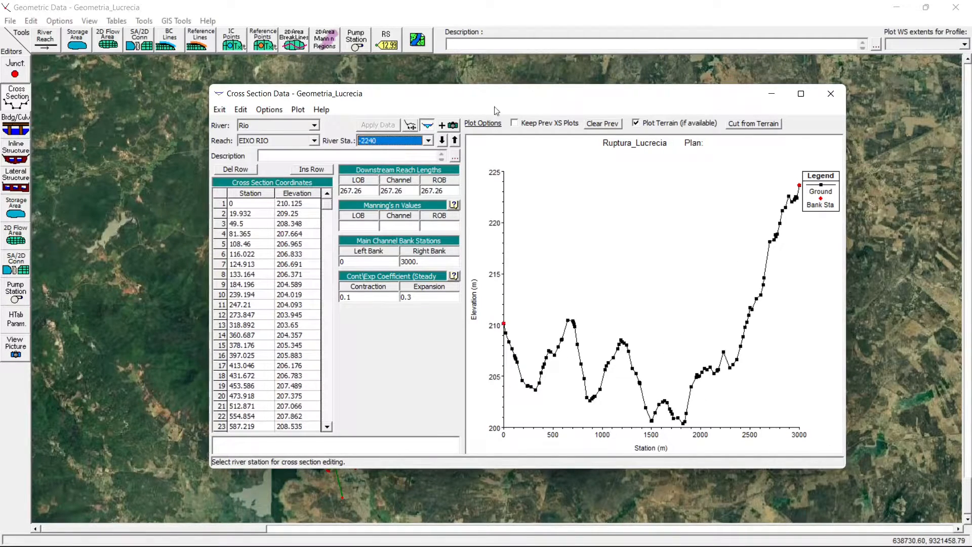
key(Up)
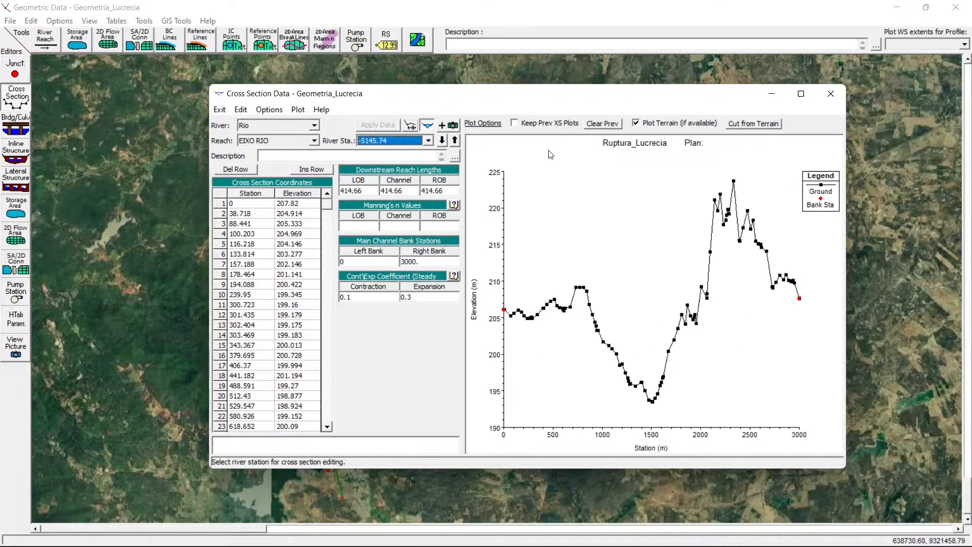
key(Up)
key(Up)
key(Up)
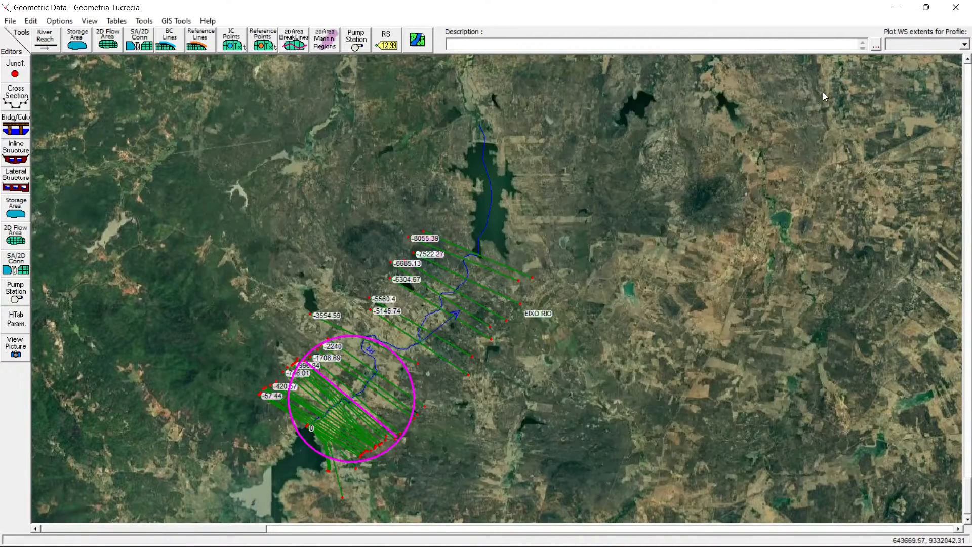
click(828, 94)
- Move the EIXO RIO reach label closer to the river line, just below its flow arrow, and leave move mode
click(31, 21)
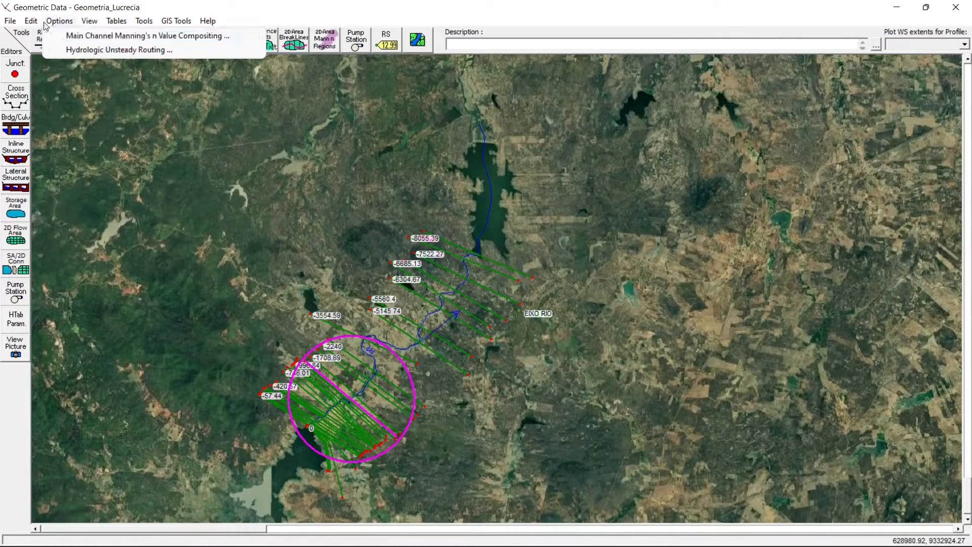
click(79, 49)
drag(523, 306, 455, 335)
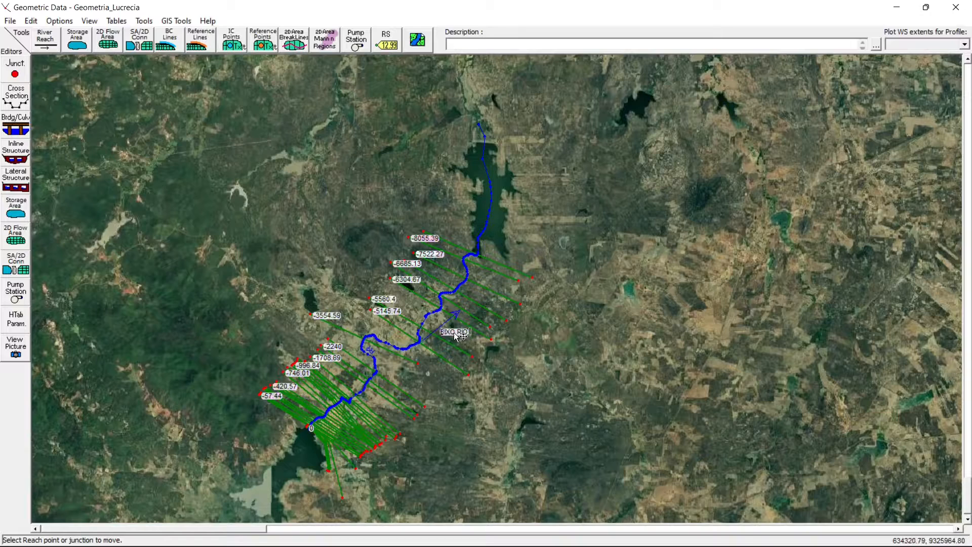
click(31, 21)
click(79, 49)
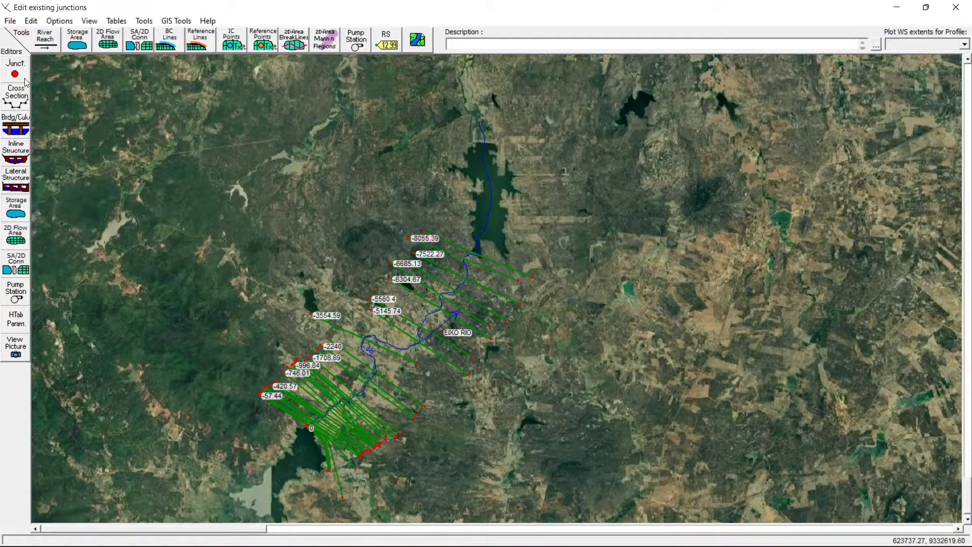
- Display the cross section at river station 0 and check its position beside the upstream reservoir on the map
click(20, 101)
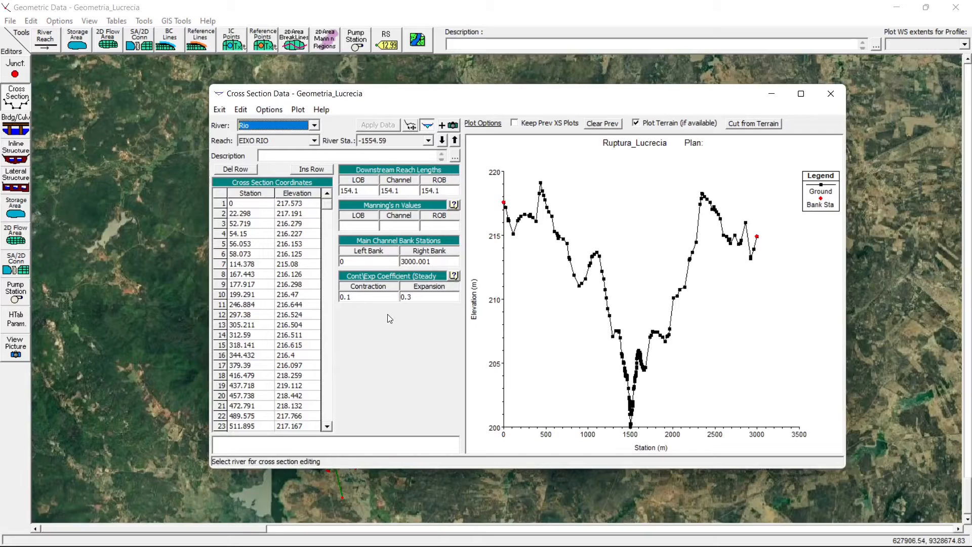
click(428, 141)
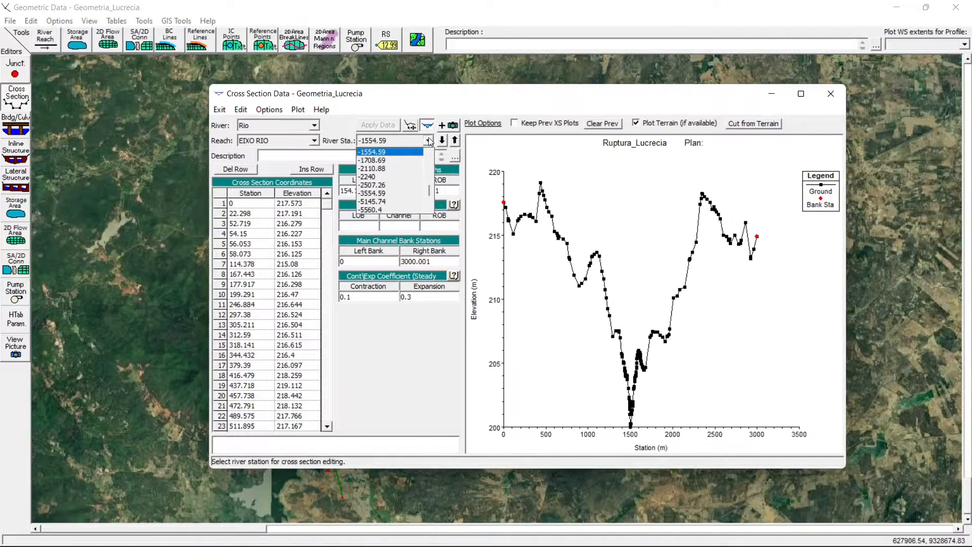
drag(430, 195, 430, 154)
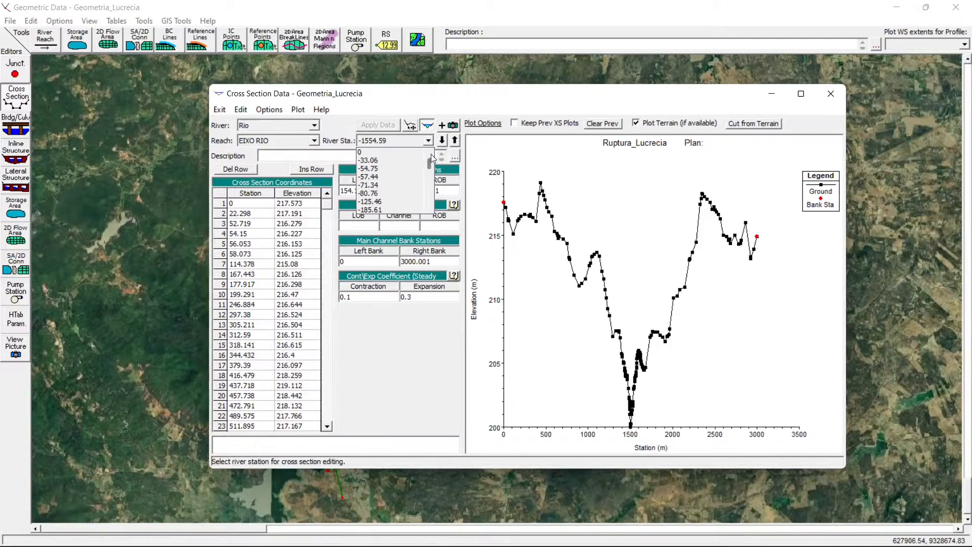
click(379, 151)
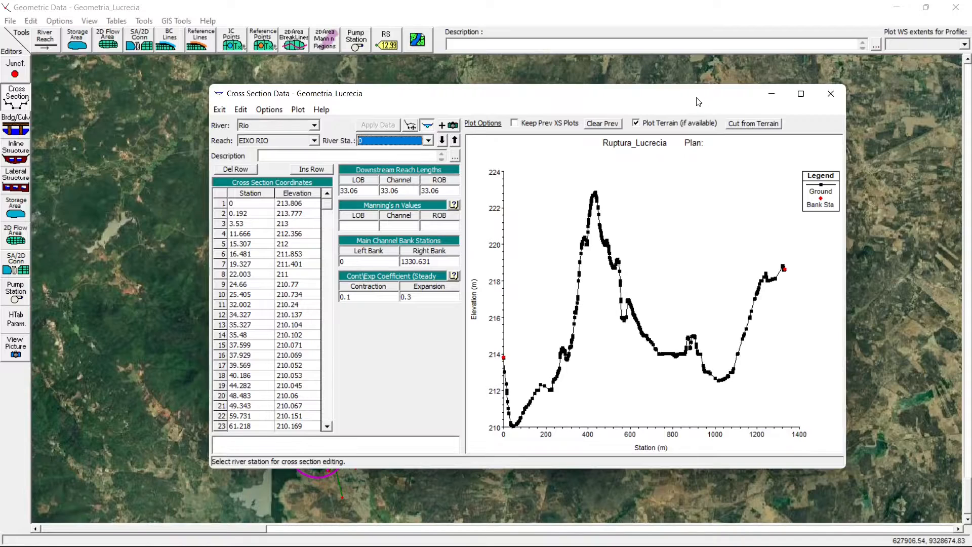
click(831, 93)
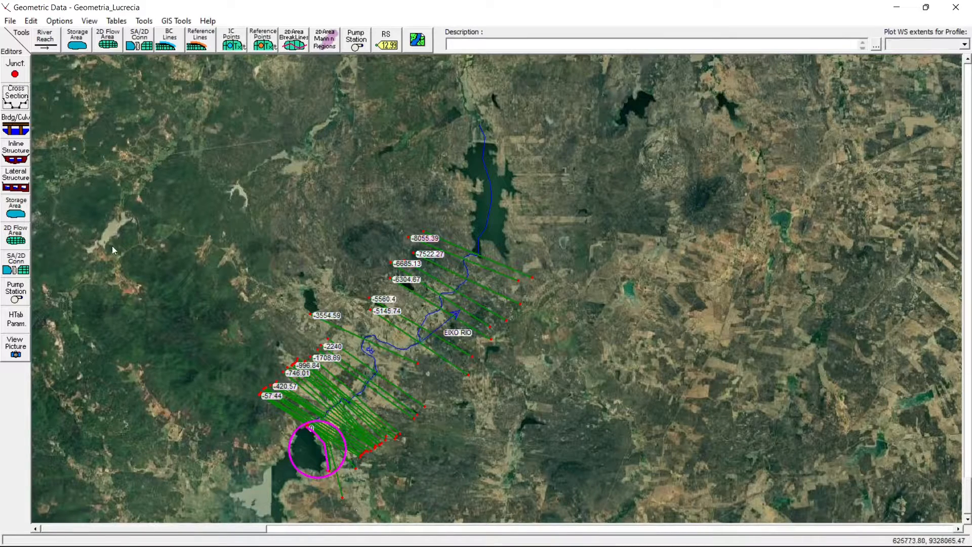
- Copy the cross section at river station 0 to a new river station 5 on the same river and reach
click(15, 96)
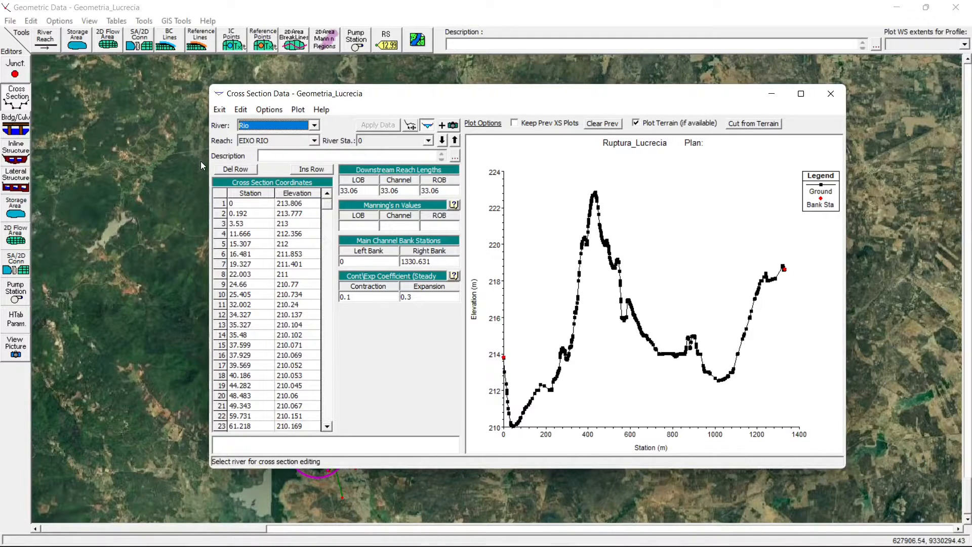
click(271, 111)
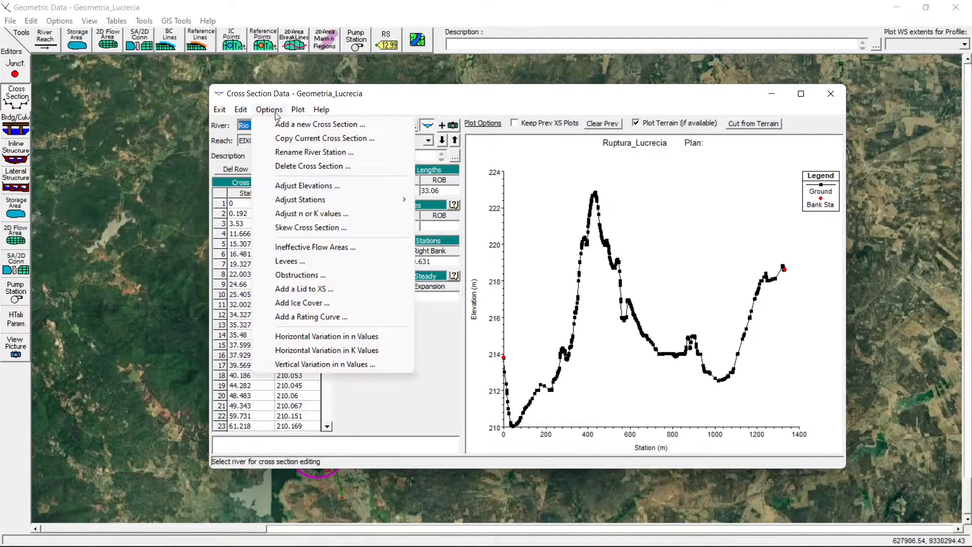
click(328, 97)
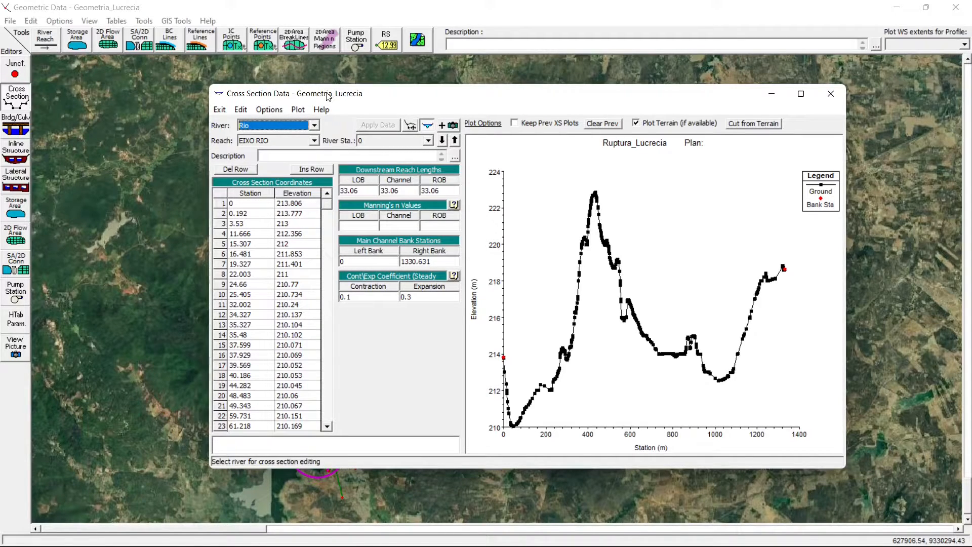
click(268, 110)
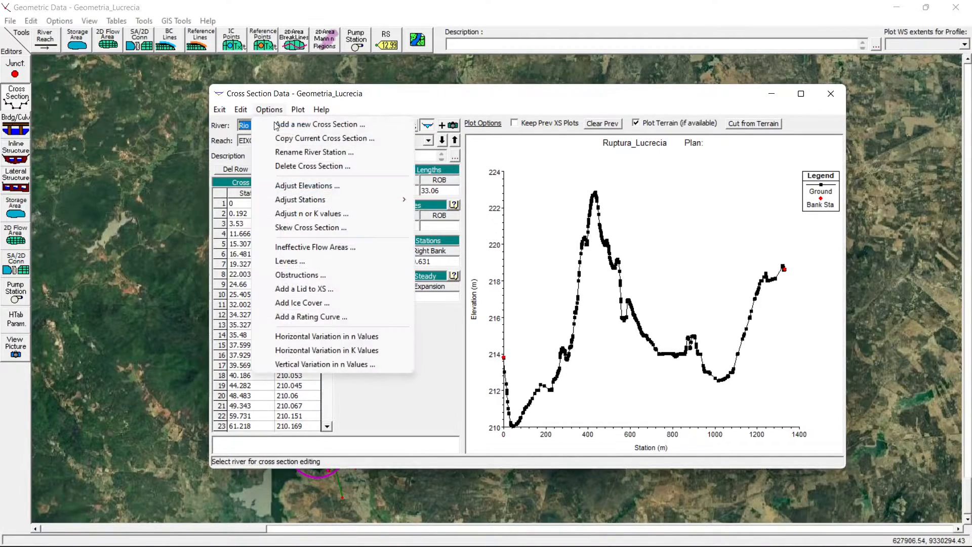
click(298, 139)
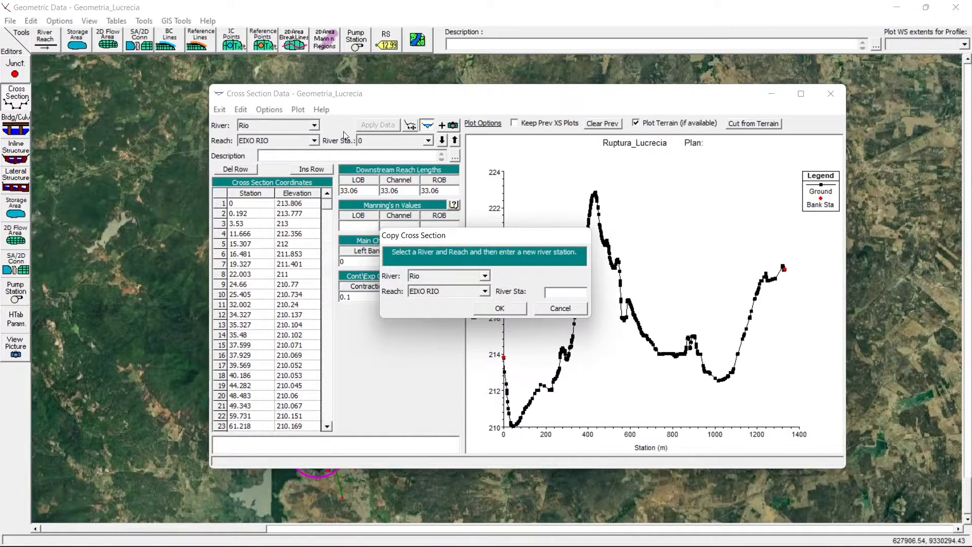
text(5)
click(490, 310)
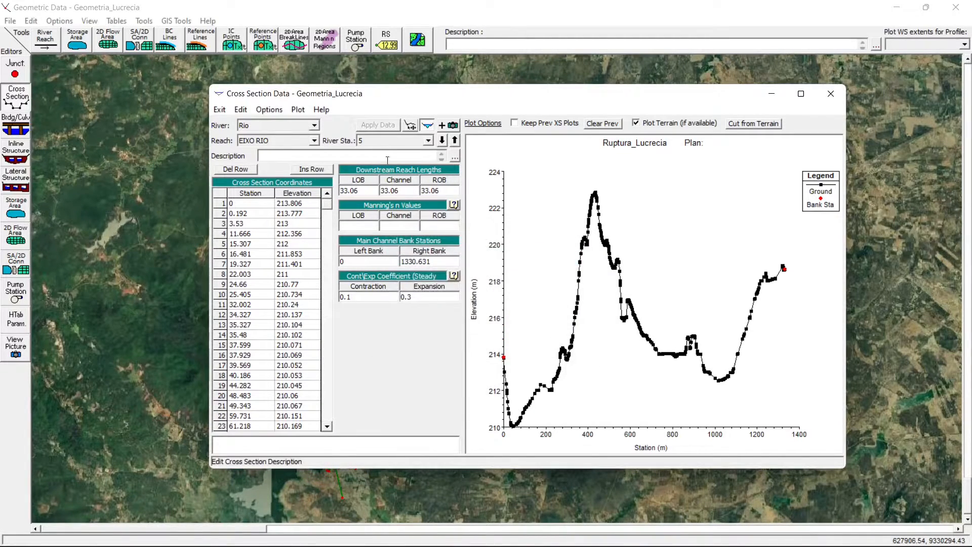
- Set the LOB, Channel and ROB downstream reach lengths of river station 5 to 5 and apply the data
click(369, 141)
click(370, 139)
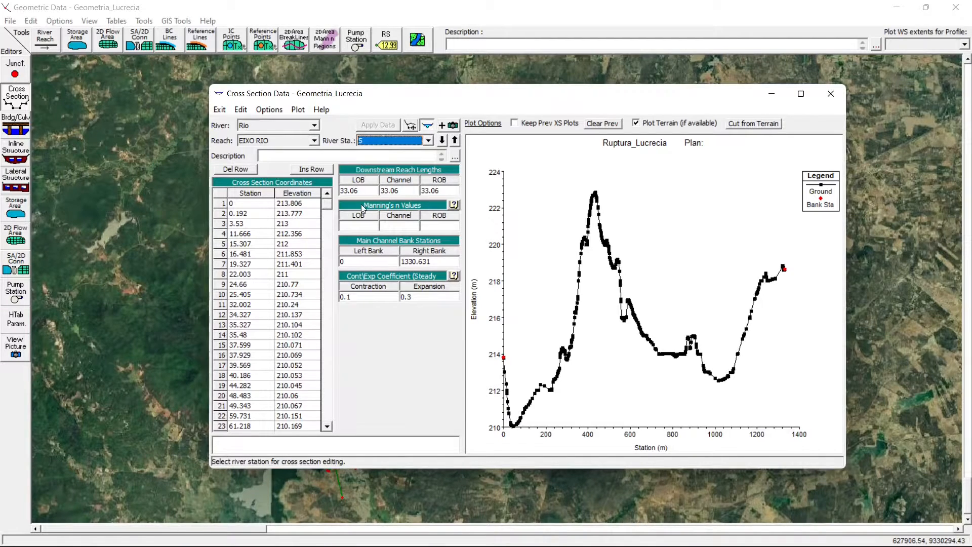
double_click(363, 190)
text(5)
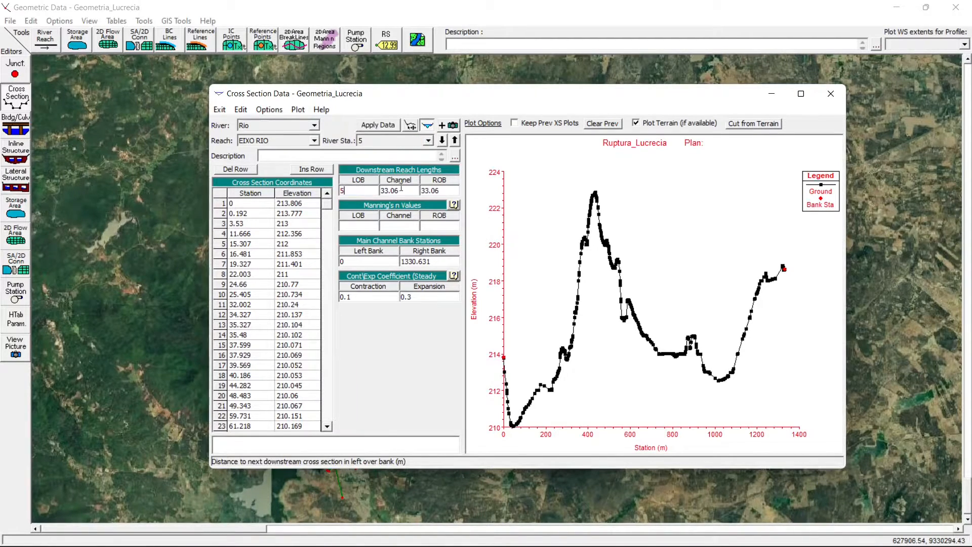
click(394, 191)
double_click(394, 191)
text(5)
click(436, 191)
double_click(436, 191)
text(5)
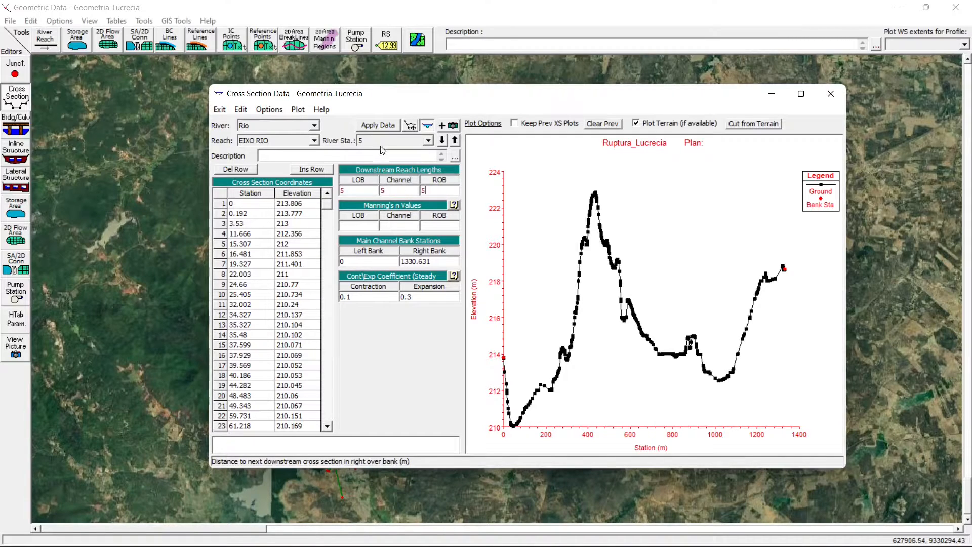
click(378, 125)
- Review the cross sections from river station 0 through the downstream stations, return to station 5 and close the editor
click(378, 142)
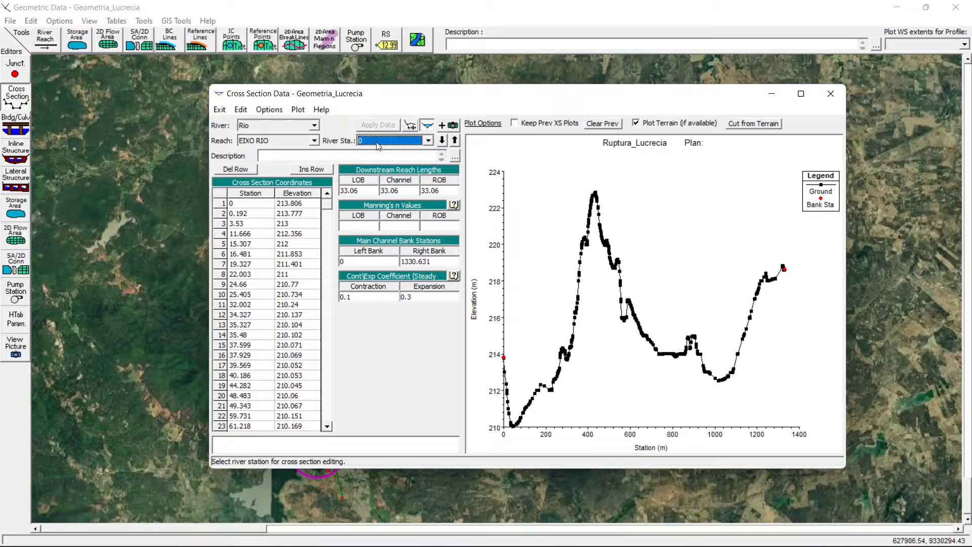
scroll(379, 146, up, 1)
scroll(378, 146, down, 1)
scroll(379, 146, up, 1)
scroll(379, 146, down, 1)
click(388, 144)
click(389, 144)
scroll(388, 144, down, 6)
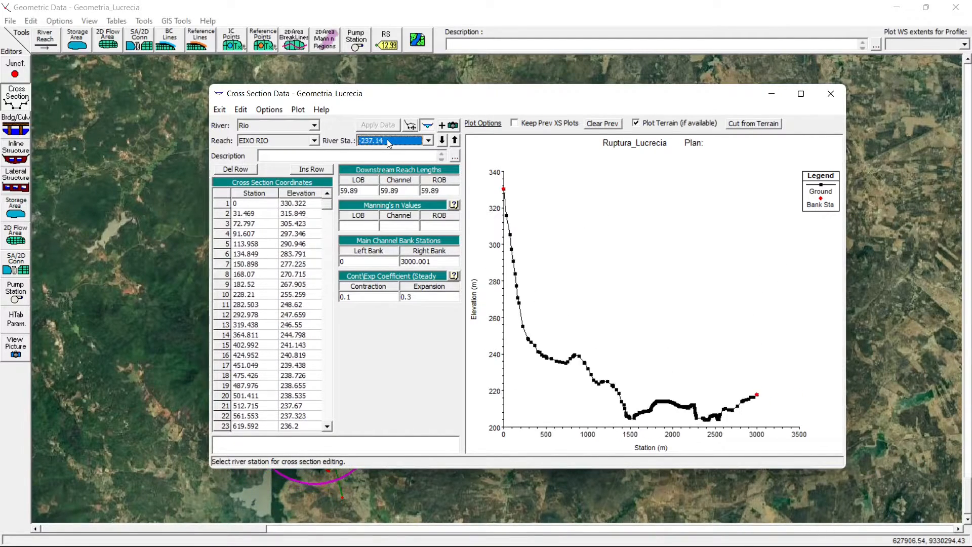
scroll(389, 143, down, 20)
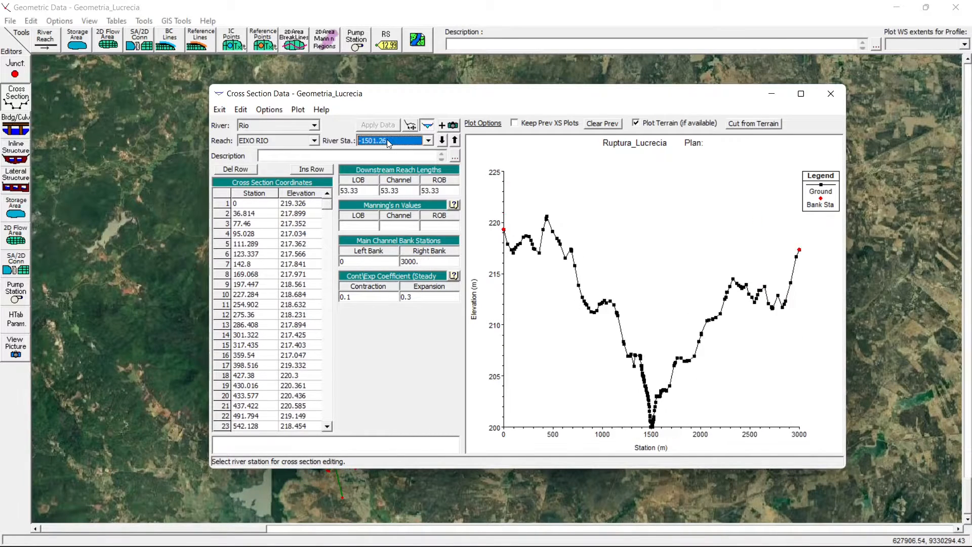
scroll(389, 143, down, 10)
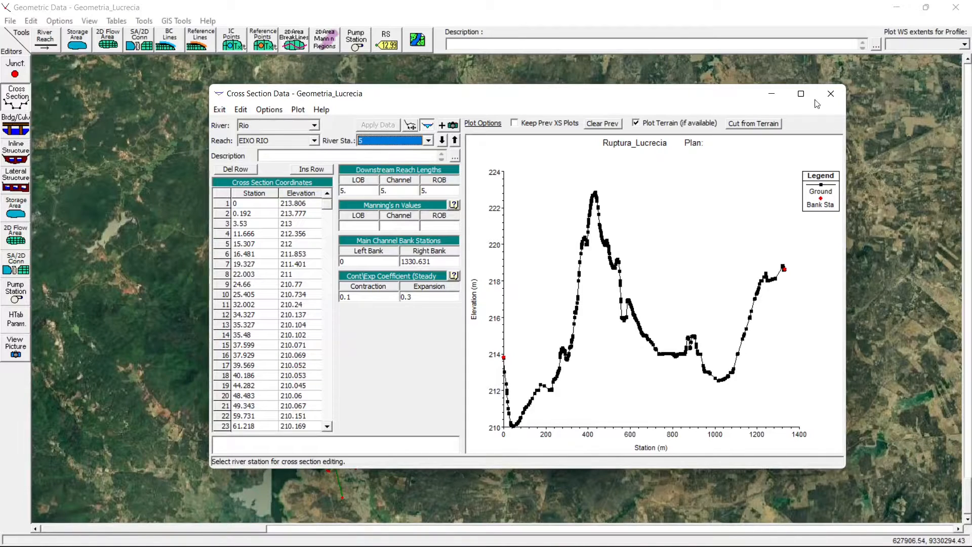
click(833, 100)
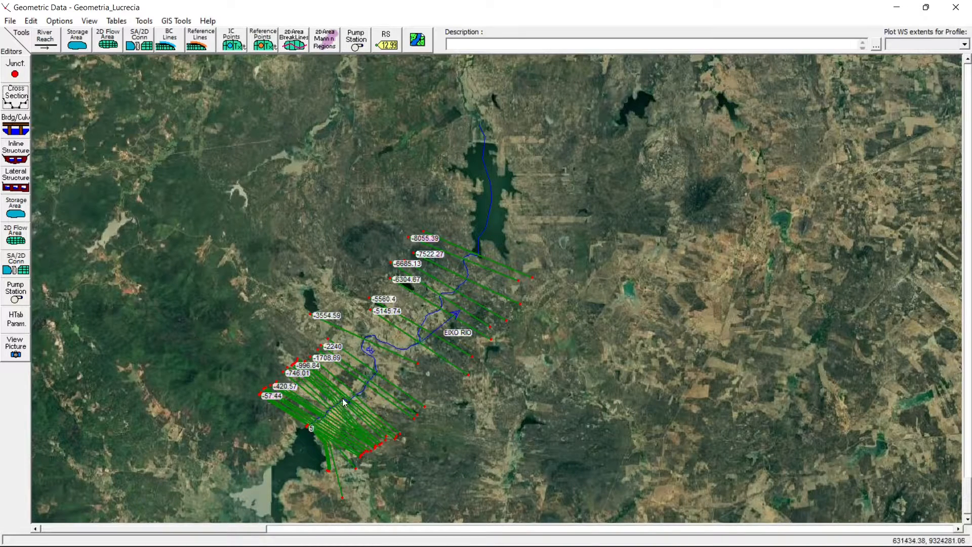
- Review the cross sections of reach EIXO RIO from river station 5 down to -1708.69, checking their Manning's n fields, and close the editor
click(15, 96)
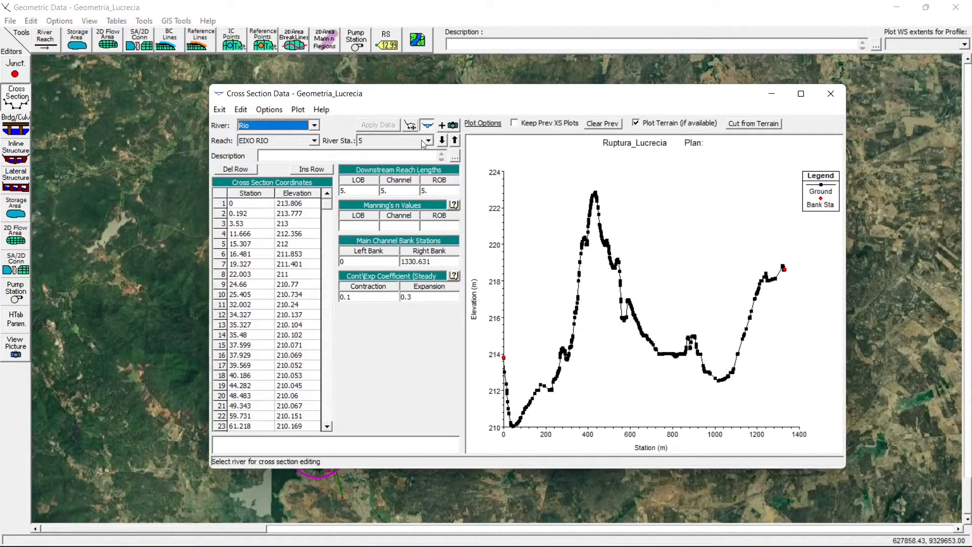
double_click(424, 144)
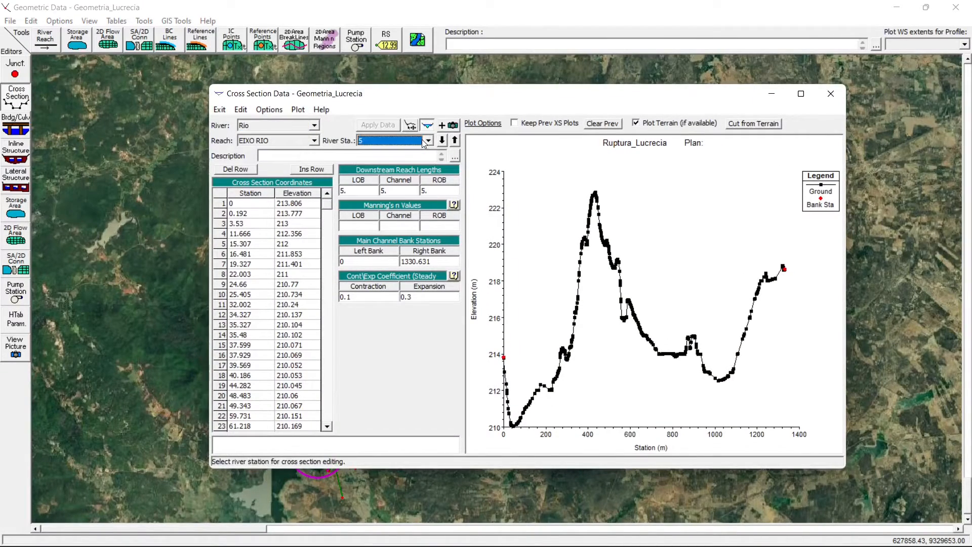
scroll(424, 143, down, 5)
scroll(424, 144, down, 8)
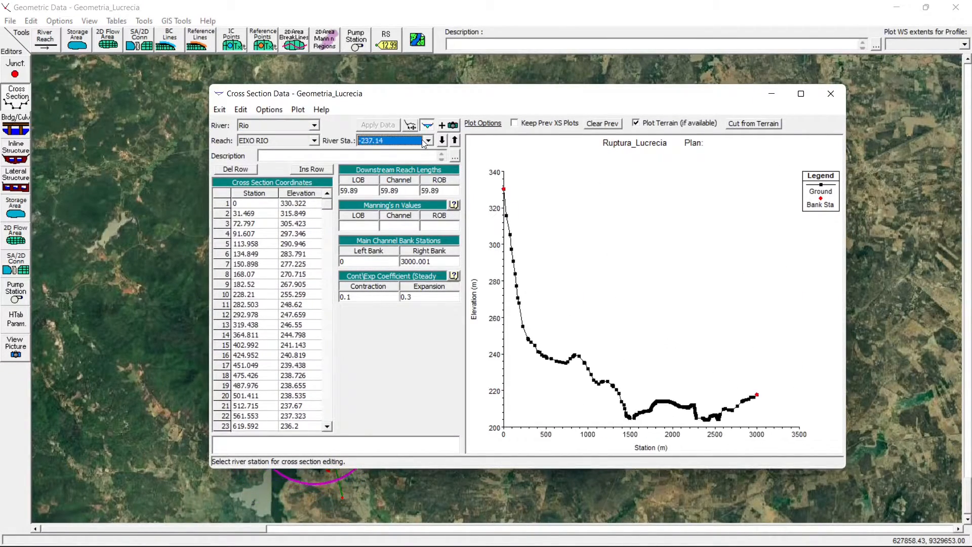
scroll(425, 144, down, 6)
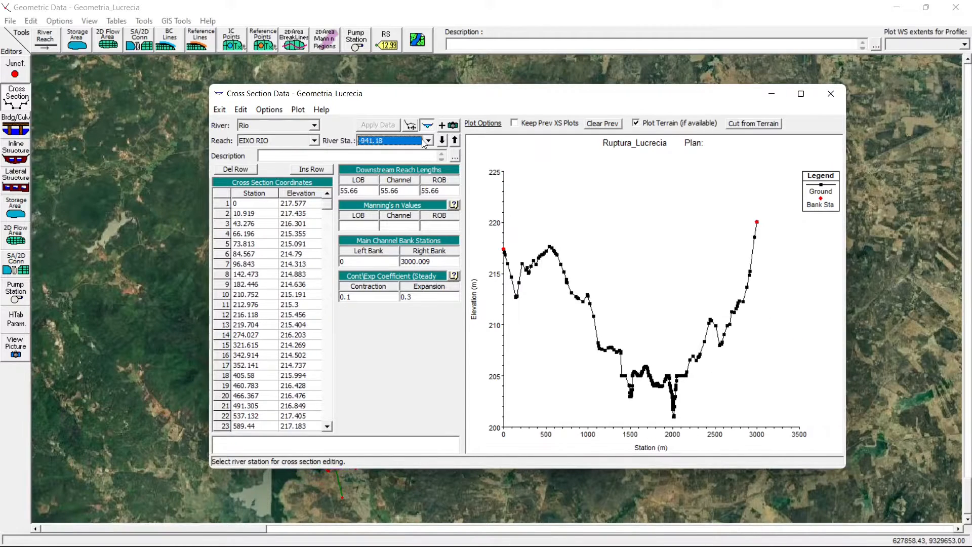
scroll(424, 144, down, 1)
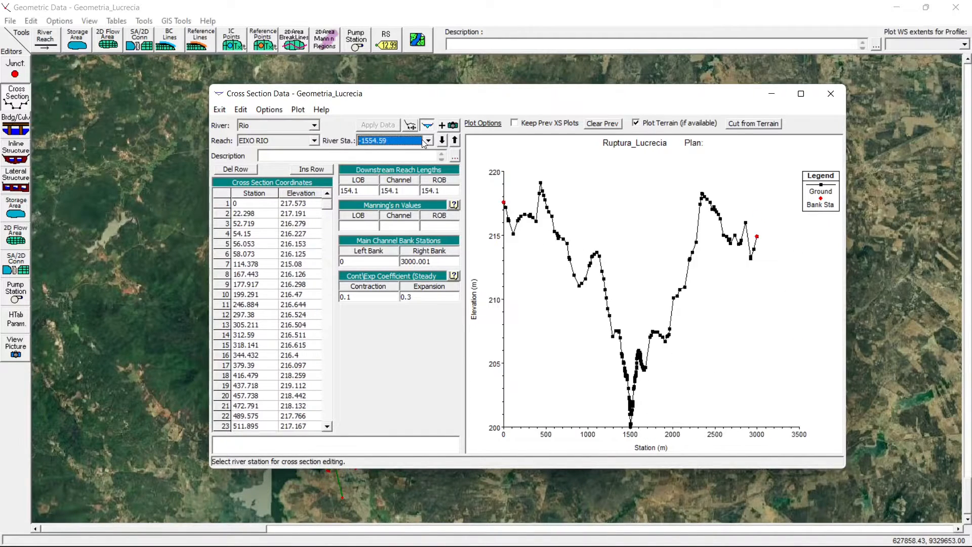
scroll(424, 144, up, 1)
scroll(424, 144, down, 1)
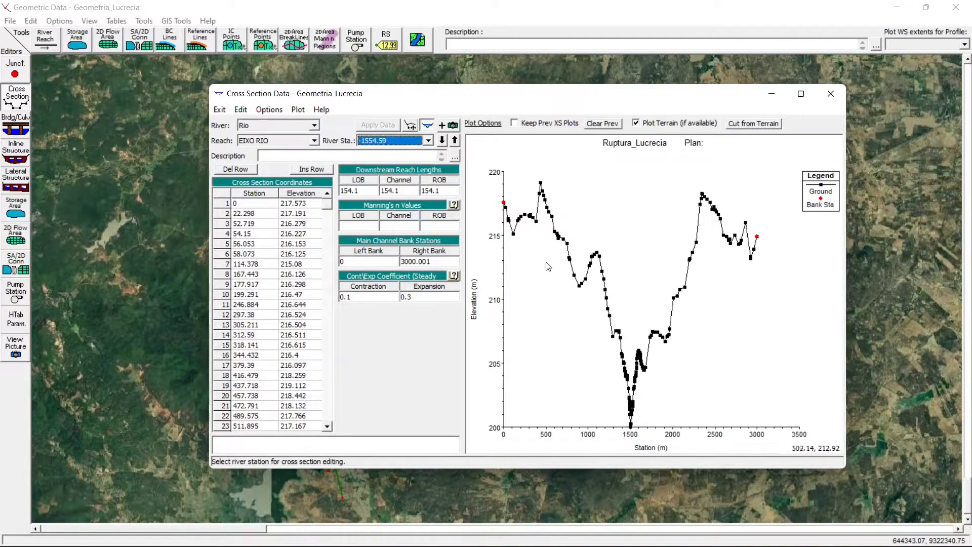
scroll(405, 149, down, 1)
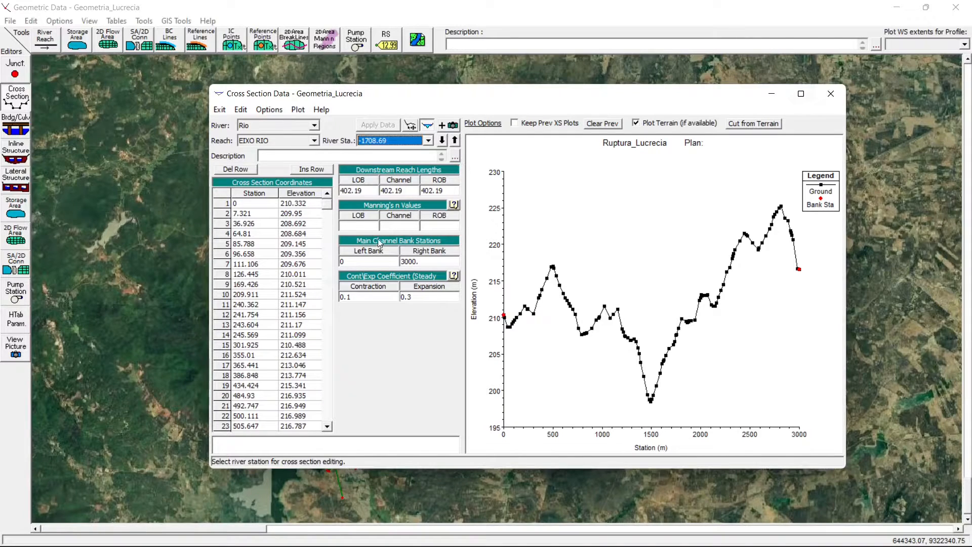
click(831, 96)
- Open the Manning's n table and set n #1, n #2 and n #3 to 0.03 for river stations 5 and 0
click(116, 20)
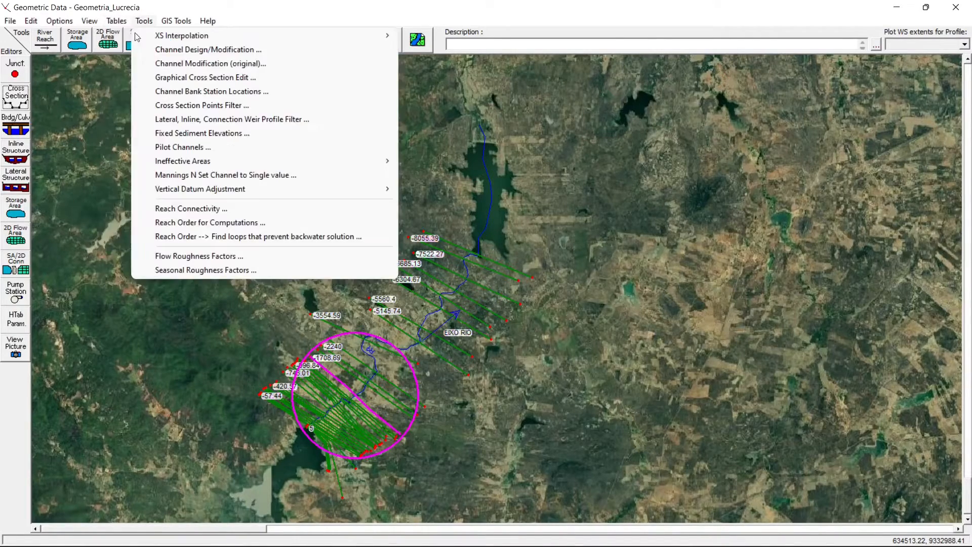
click(149, 37)
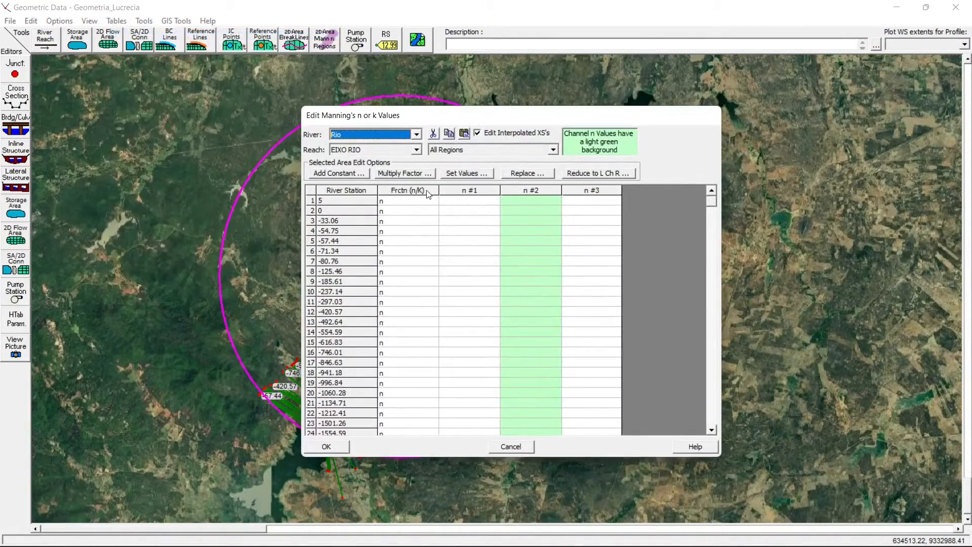
click(458, 205)
text(0.03)
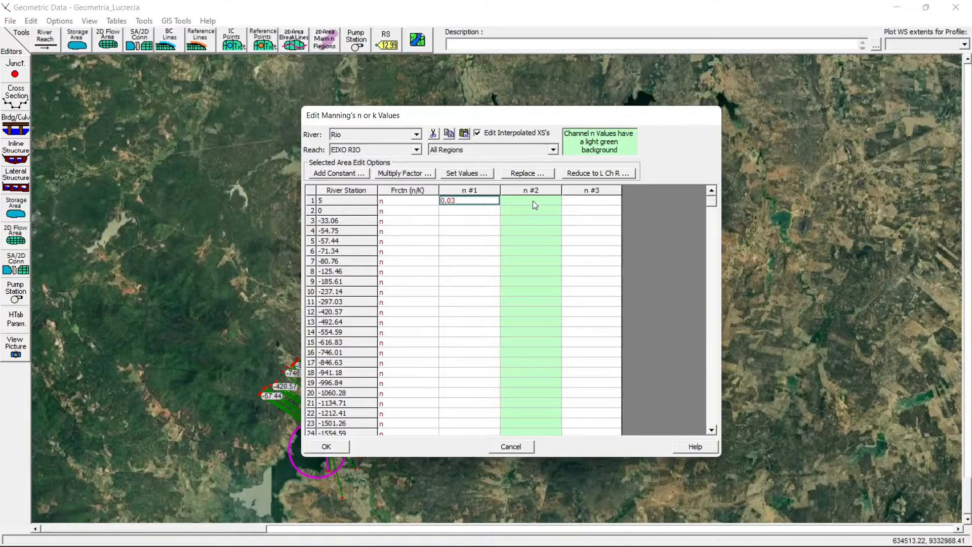
click(532, 201)
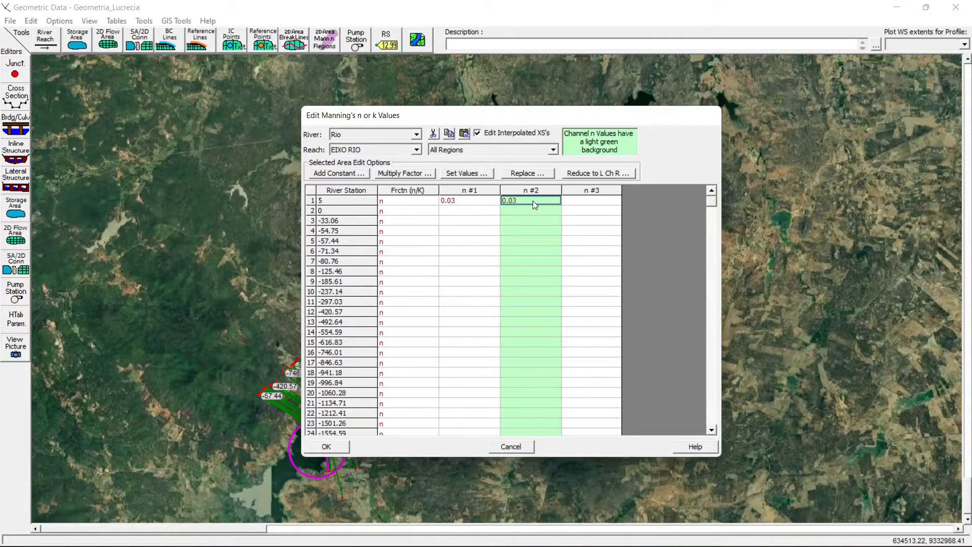
click(579, 203)
text(0.03)
drag(572, 205, 594, 540)
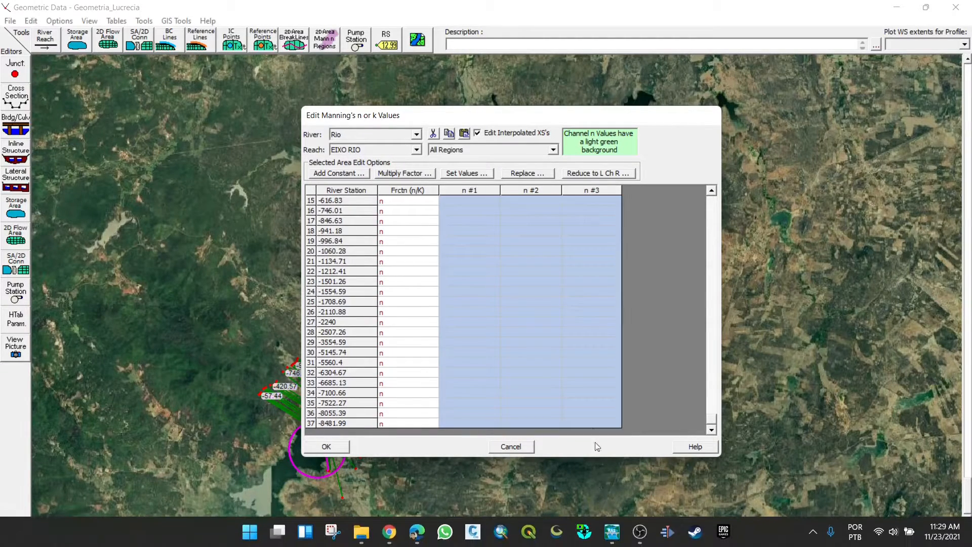
text(0.03	0.03	0.03)
- Set n #1, n #2 and n #3 to 0.03 for river station -33.06
click(474, 222)
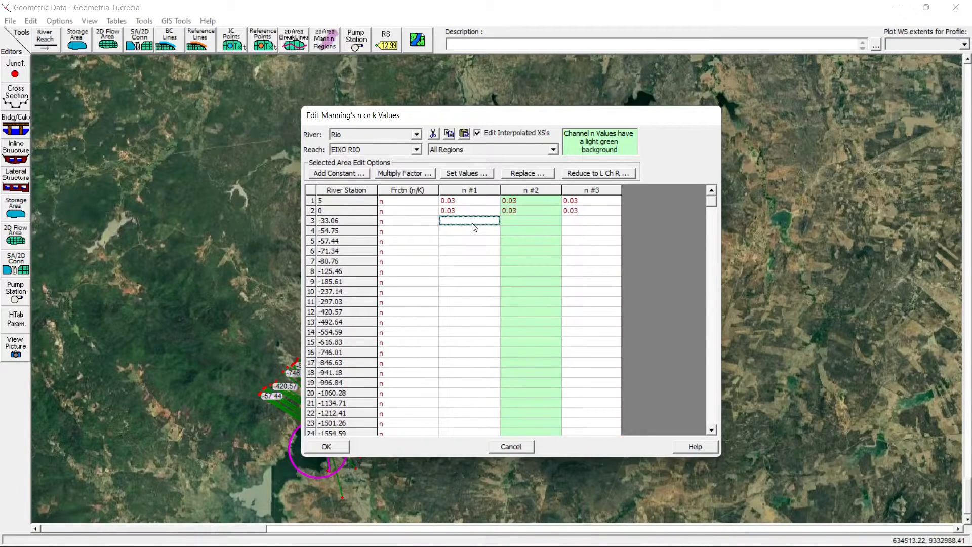
text(0.03)
click(517, 227)
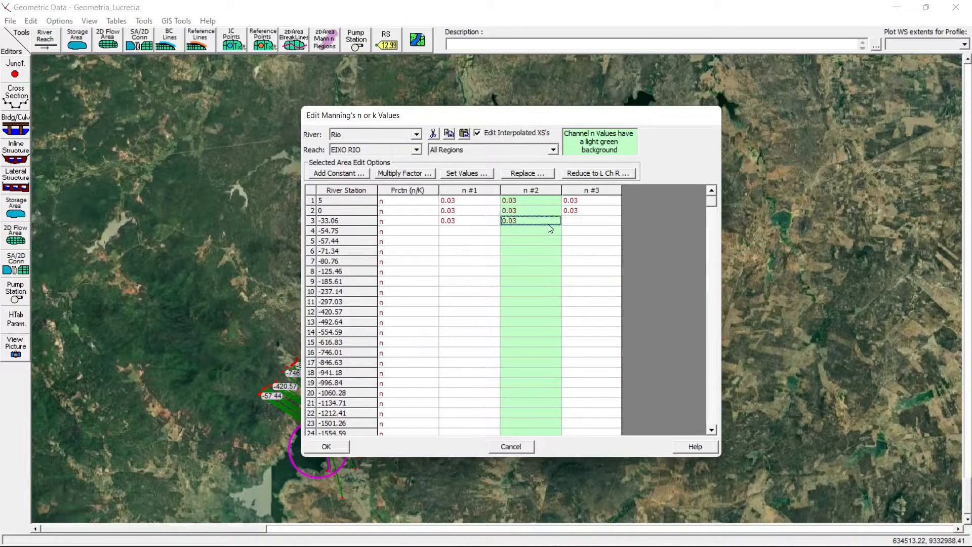
text(0.03)
click(582, 221)
text(0.03)
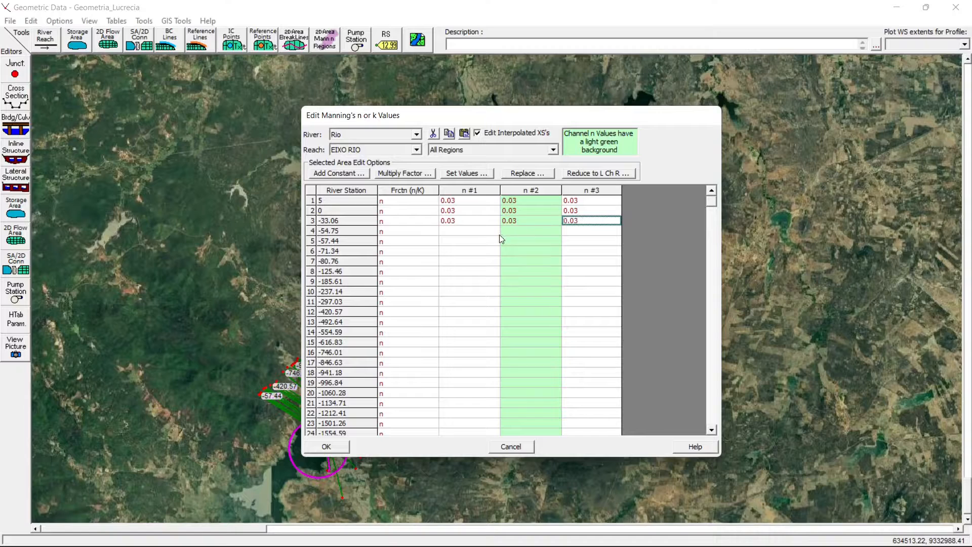
- Set all three Manning's n values of river station -54.75 to 0.03
click(489, 233)
text(0.03)
click(512, 233)
text(0.03)
click(567, 232)
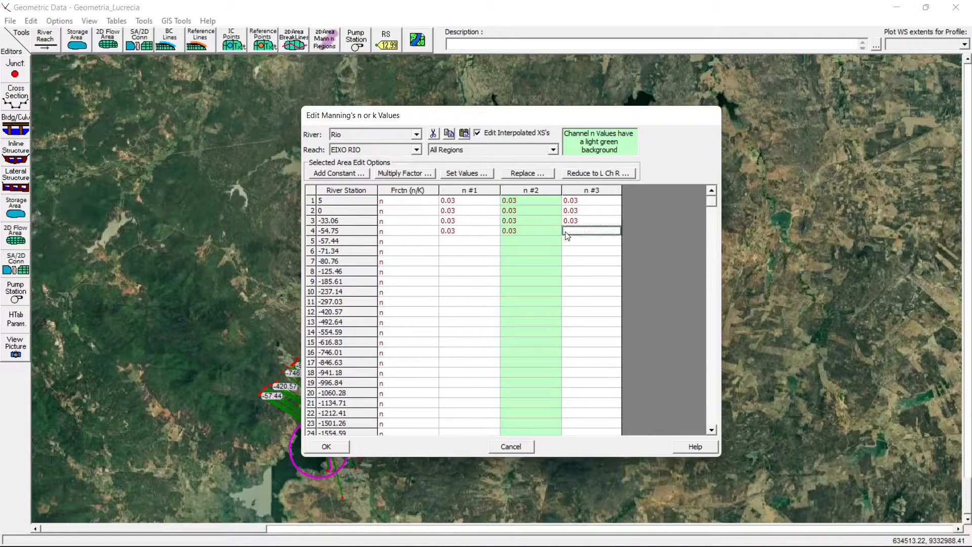
text(0.03)
- Enter 0.03 for n #1, n #2 and n #3 at river station -57.44
click(473, 242)
text(0.03)
click(526, 242)
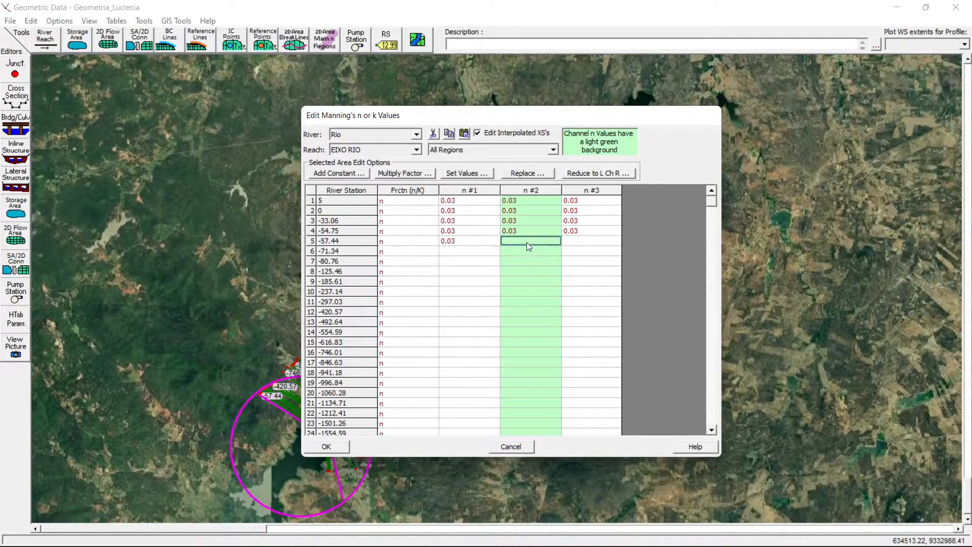
text(0.03)
click(567, 242)
text(0.03)
- Copy the 0.03 values of the first five river stations into stations -71.34 through -616.83
click(490, 203)
drag(490, 204, 581, 248)
key(ctrl+c)
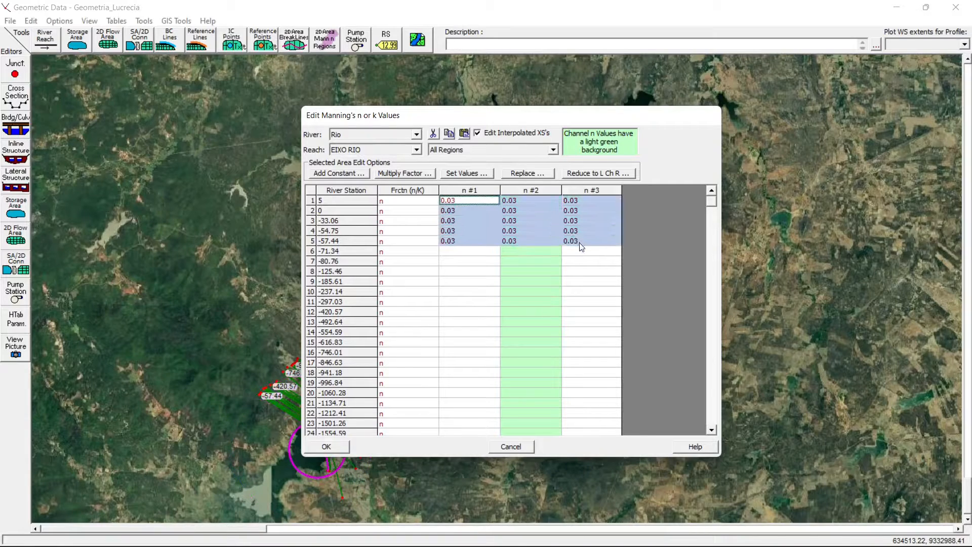
drag(490, 251, 572, 302)
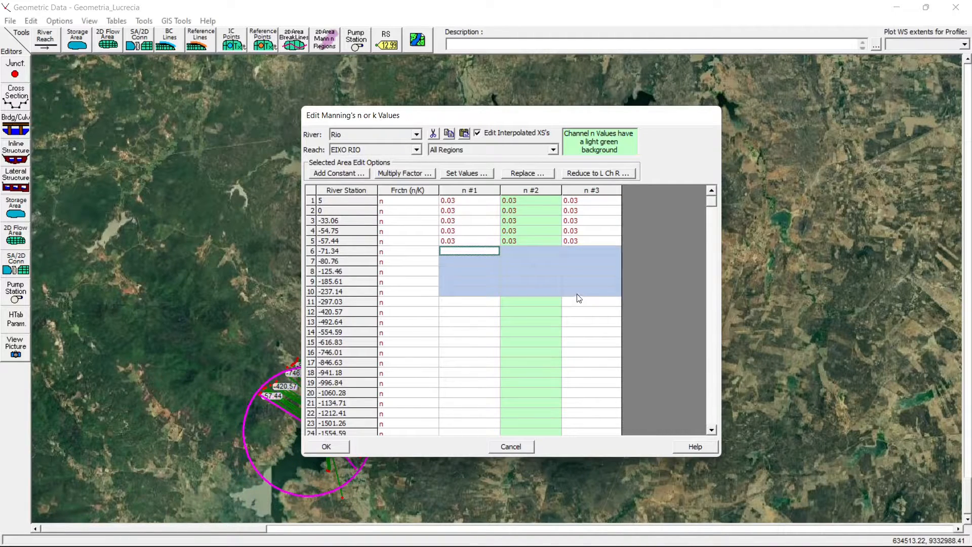
key(ctrl+v)
drag(471, 302, 576, 348)
key(ctrl+v)
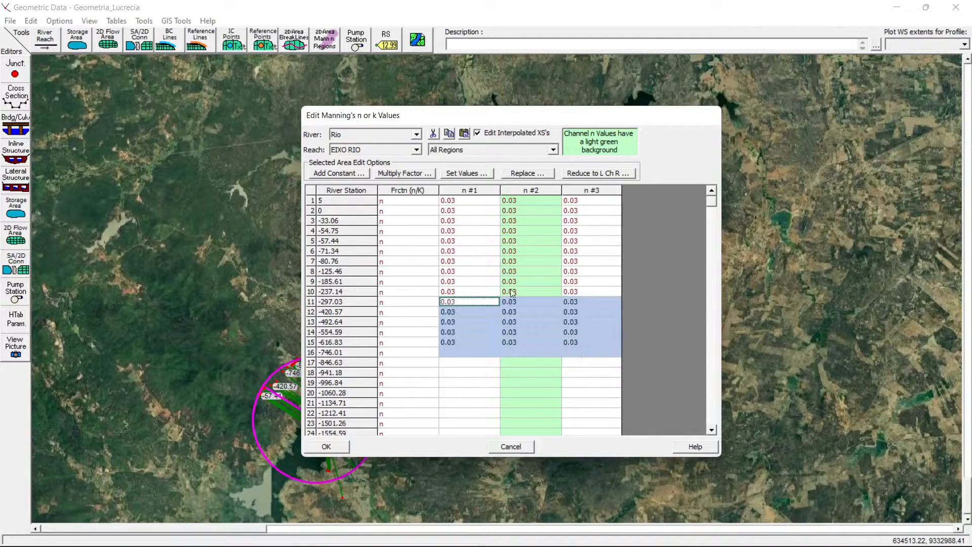
- Copy the 0.03 values into the remaining river stations from -746.01 through -8481.99 and accept the Manning's n table
drag(471, 201, 585, 346)
key(ctrl+c)
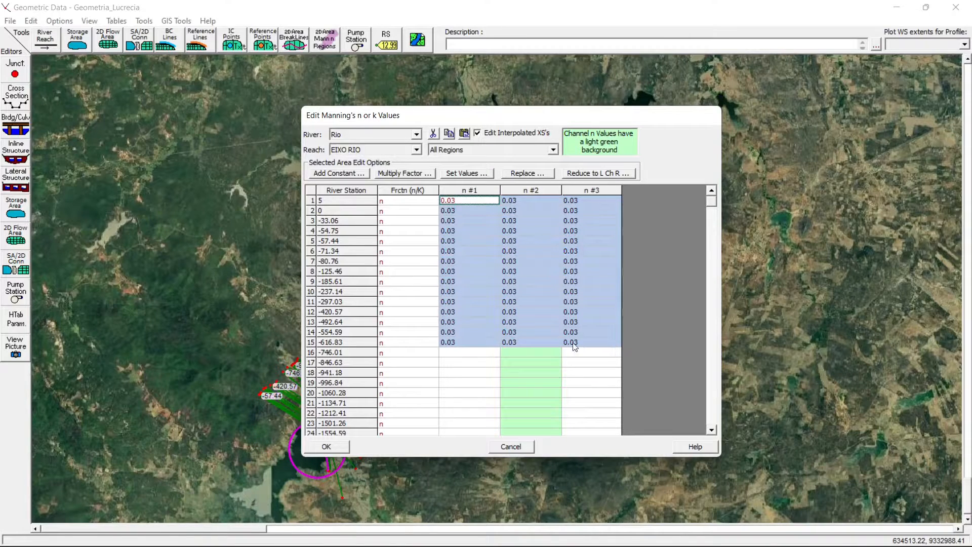
drag(460, 353, 600, 423)
key(ctrl+v)
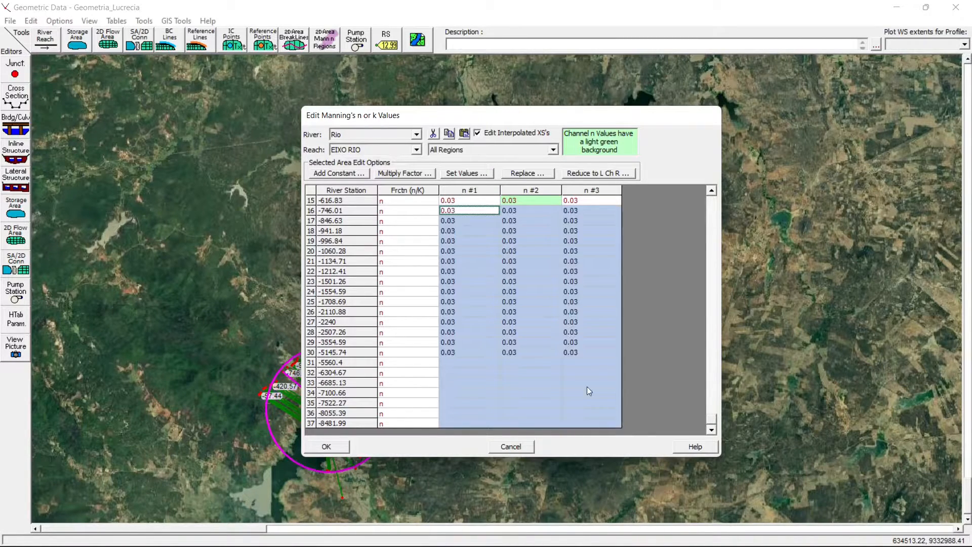
drag(461, 262, 576, 319)
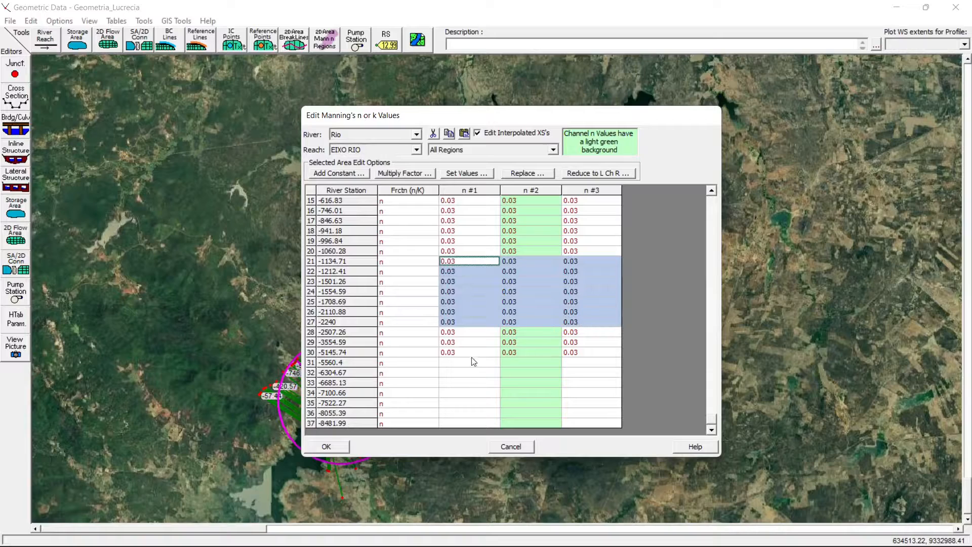
drag(469, 362, 579, 419)
text(0.03	0.03	0.03 0.03	0.03	0.03 0.03	0.03	0.03 0.03	0.03	0.03 0.03	0.03	0.03 0.03	0.03	0.03 0.03	0.03	0.03)
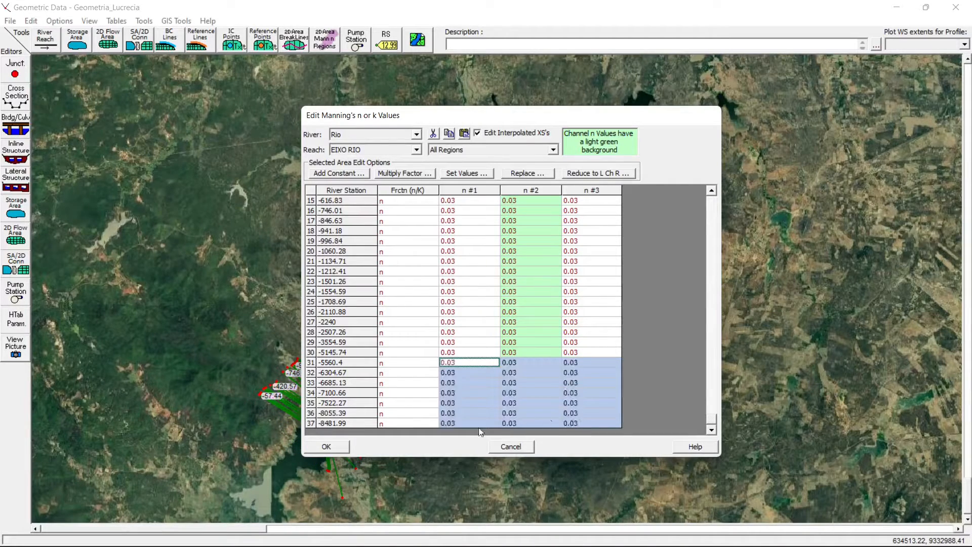
click(326, 446)
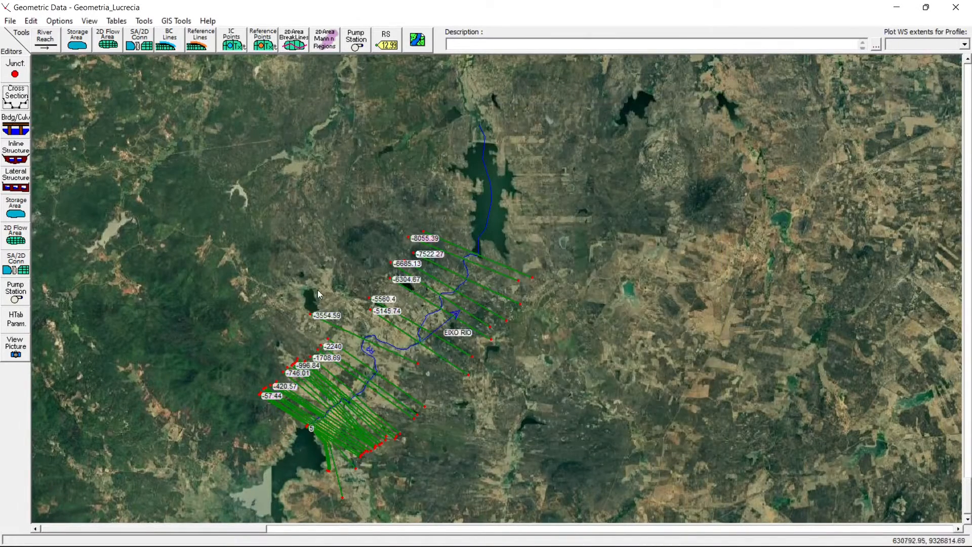
- Display the cross section at river station -1554.59 and inspect the ground points on both channel edges against its bank station values
click(16, 97)
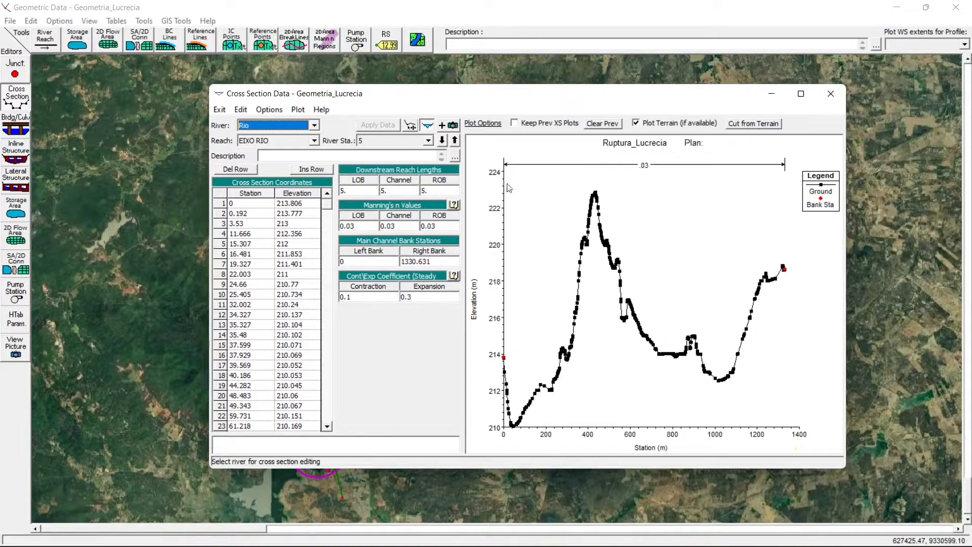
click(400, 141)
scroll(425, 180, down, 3)
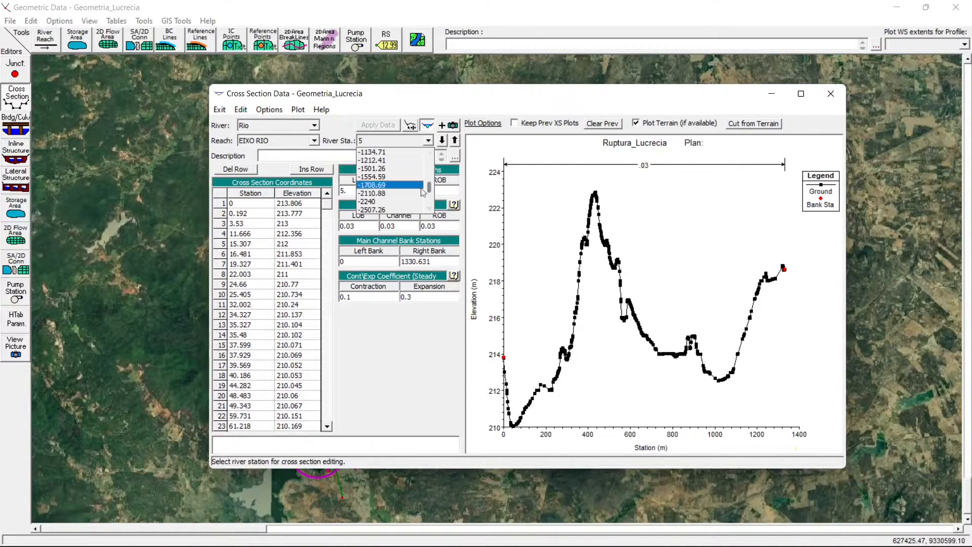
click(390, 193)
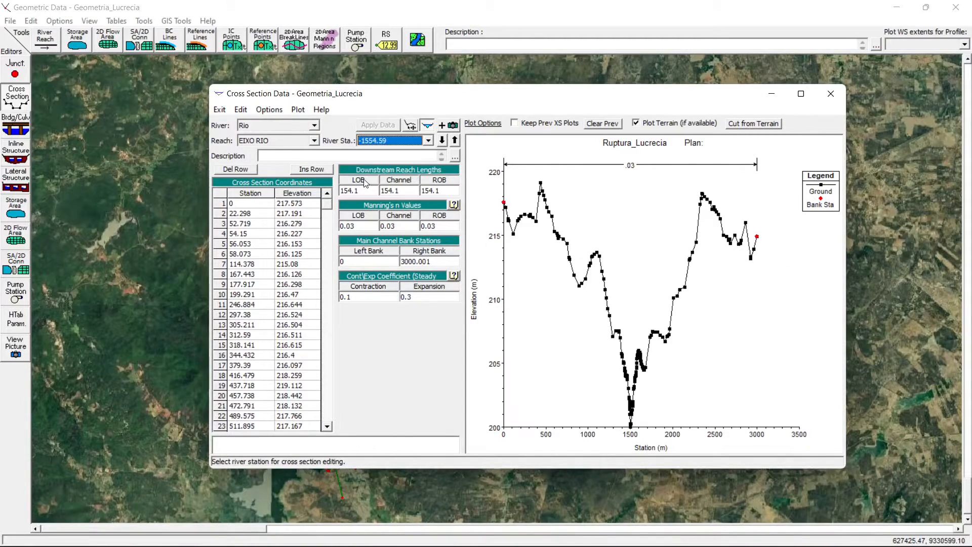
click(637, 349)
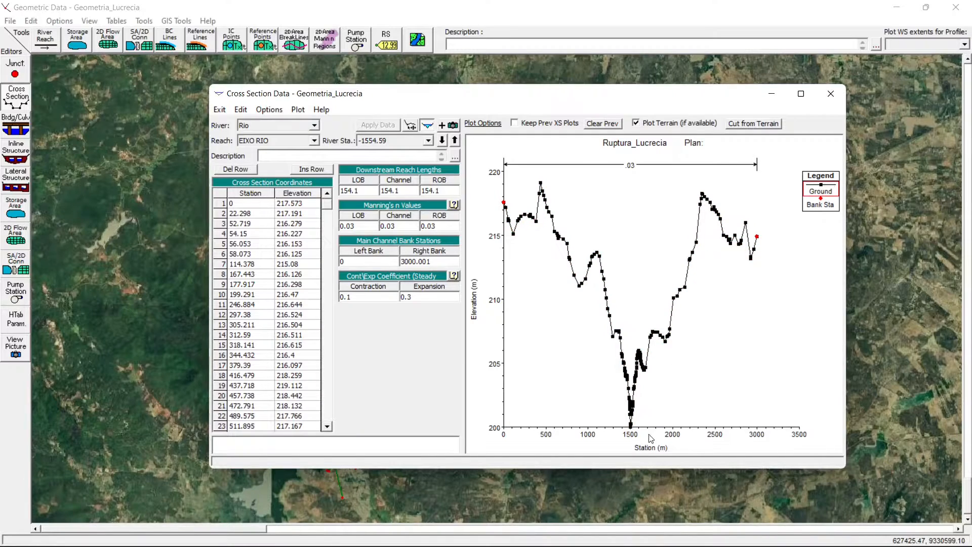
click(638, 352)
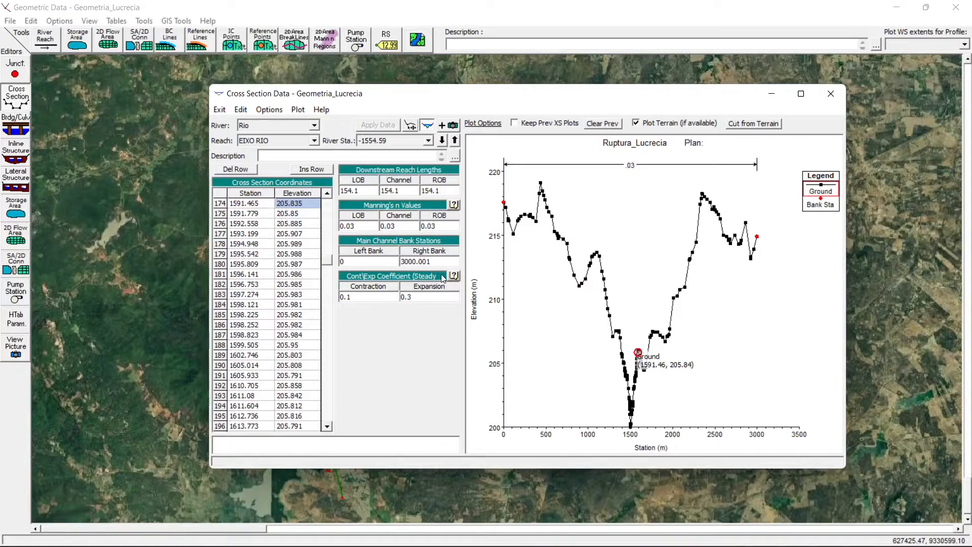
drag(442, 262, 401, 254)
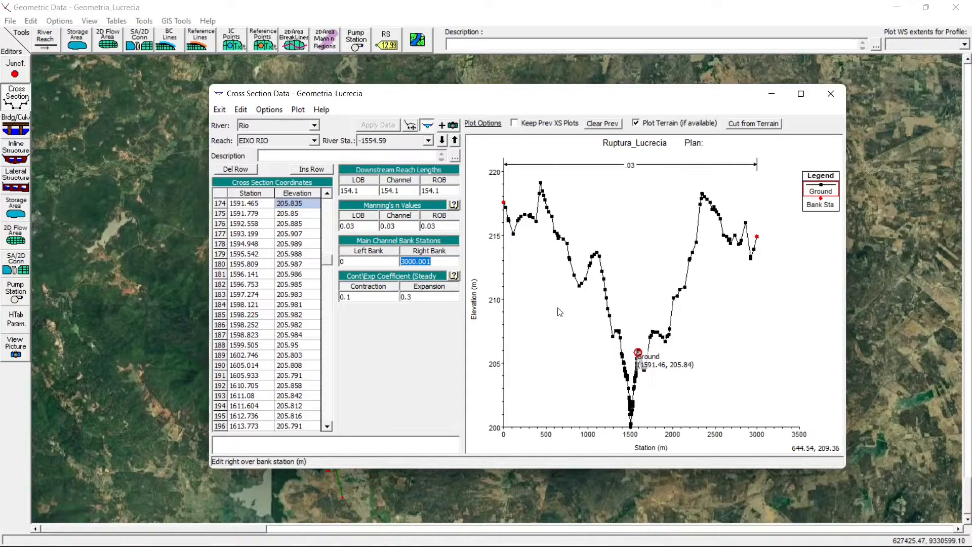
click(621, 354)
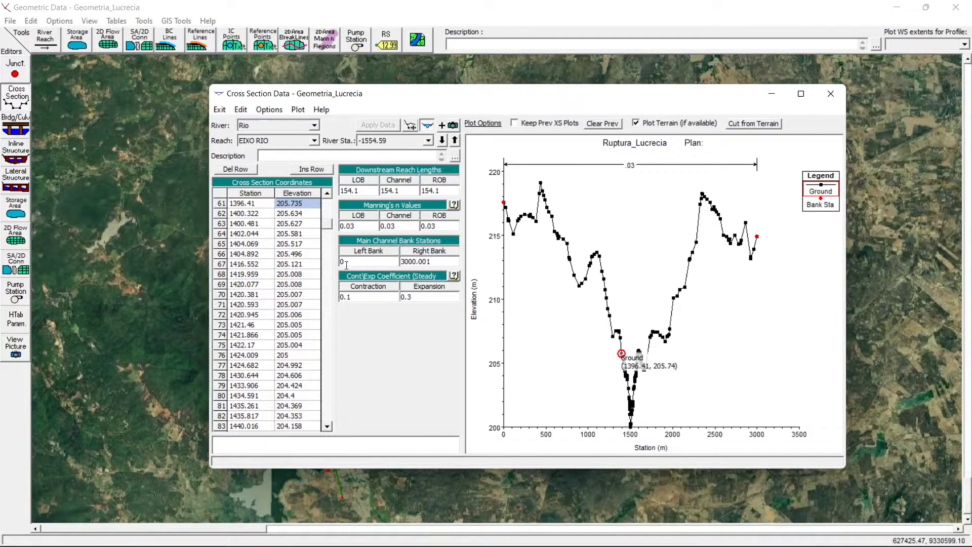
- Review the cross sections from river station -1554.59 through -8481.99, checking their bank stations, and close the cross section data
click(381, 141)
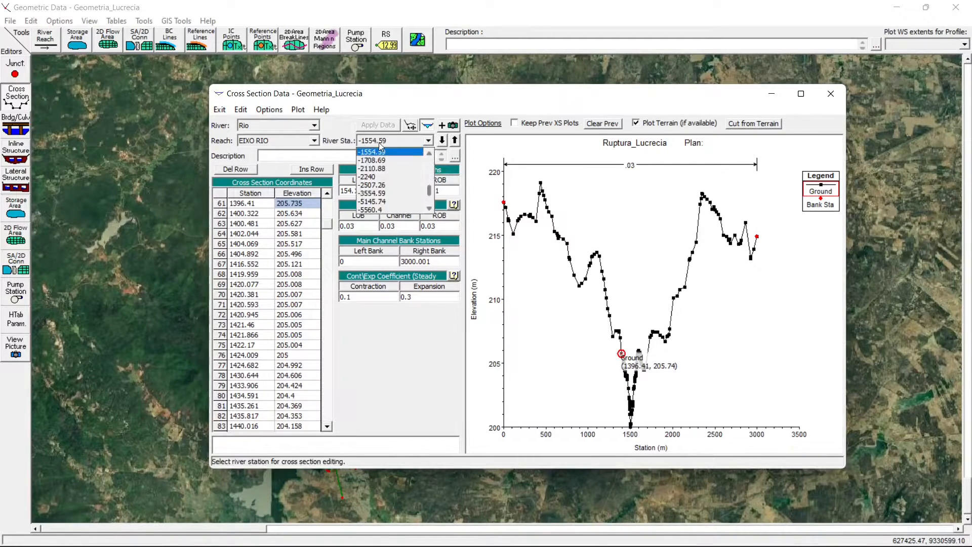
click(380, 141)
scroll(380, 142, down, 4)
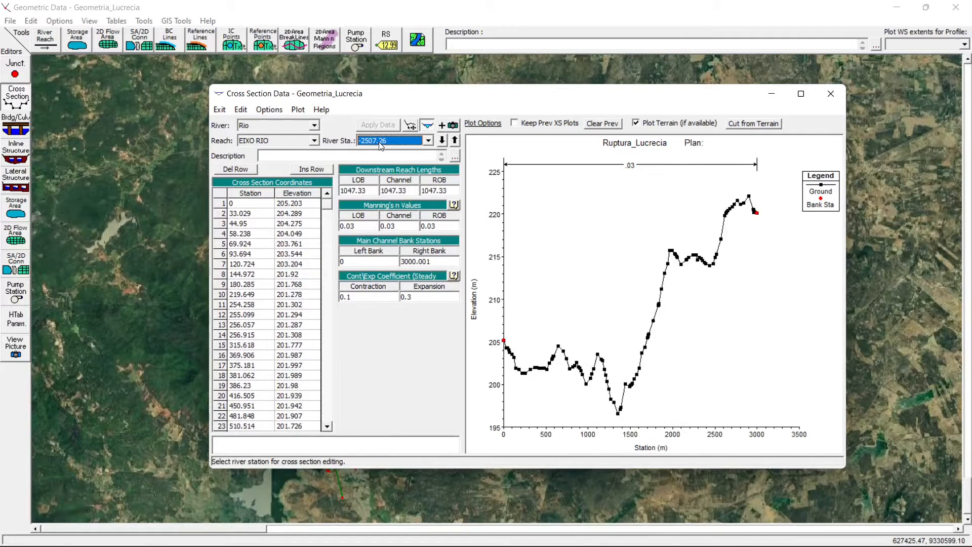
scroll(380, 146, down, 4)
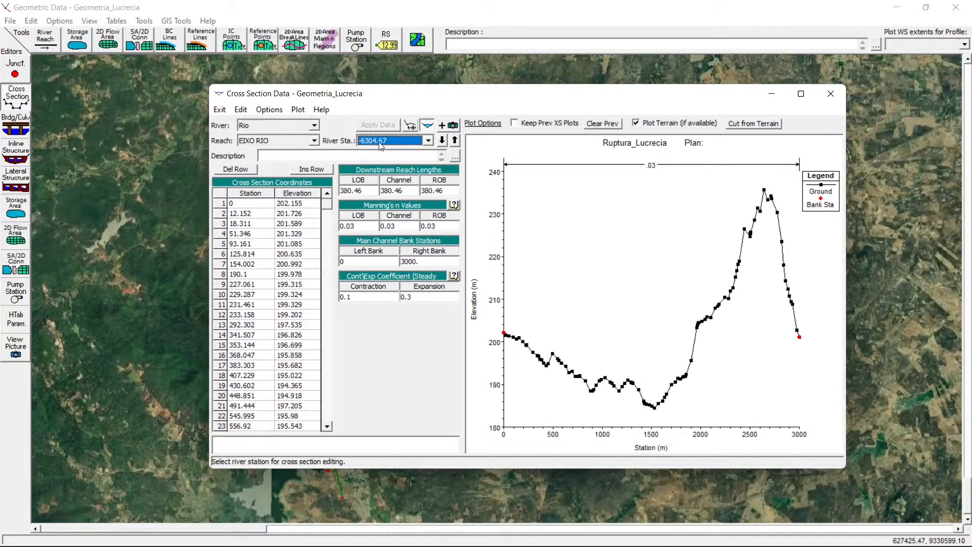
scroll(380, 146, down, 1)
scroll(380, 146, up, 2)
scroll(380, 146, down, 1)
scroll(380, 145, up, 1)
scroll(380, 146, down, 1)
scroll(381, 146, down, 4)
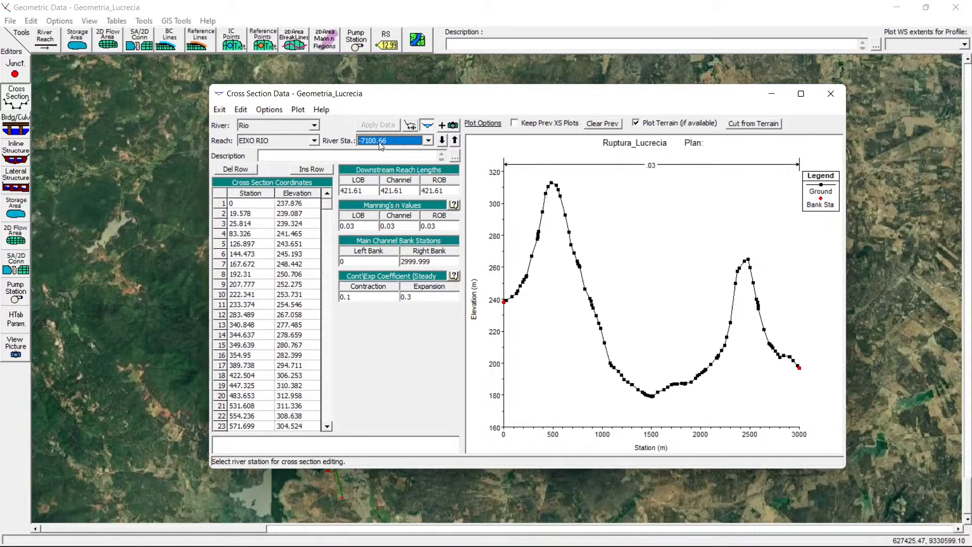
scroll(381, 146, down, 5)
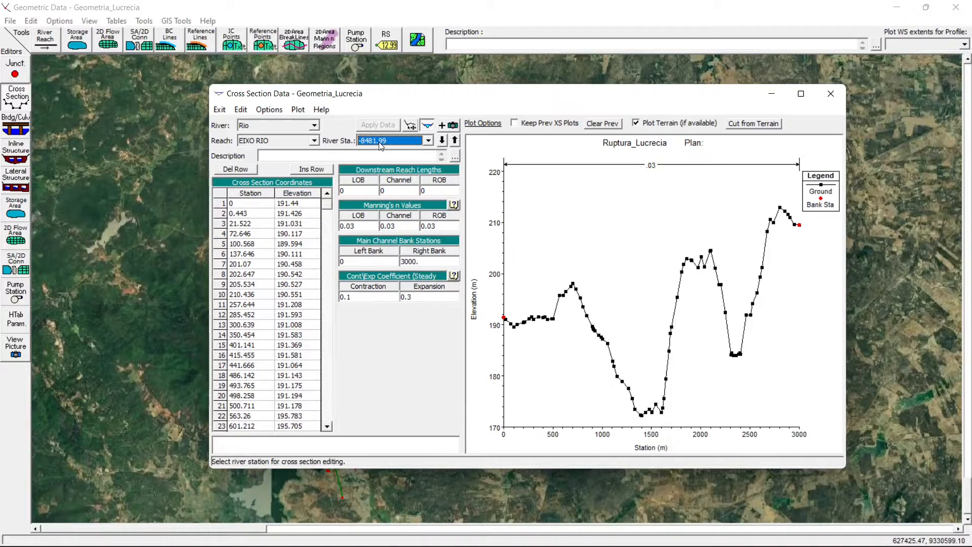
scroll(381, 146, up, 20)
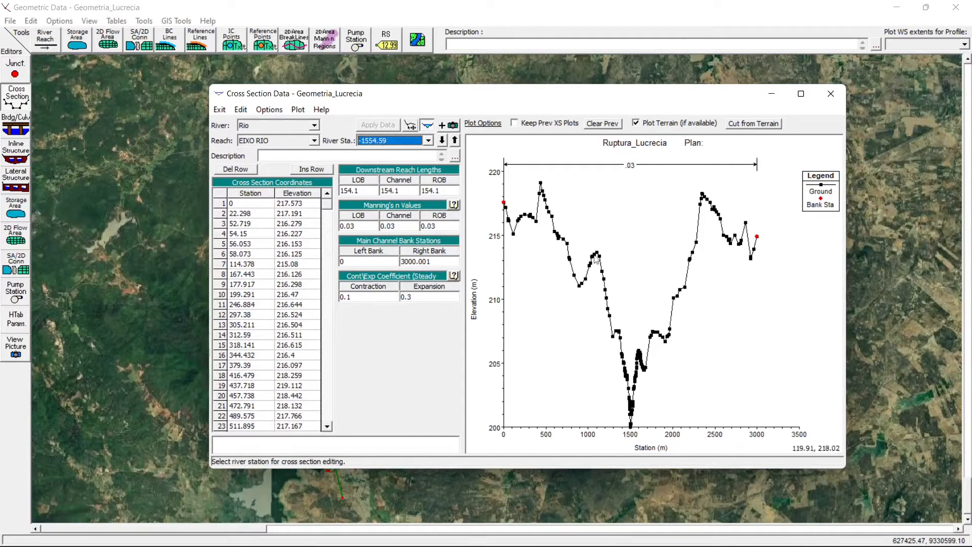
click(831, 95)
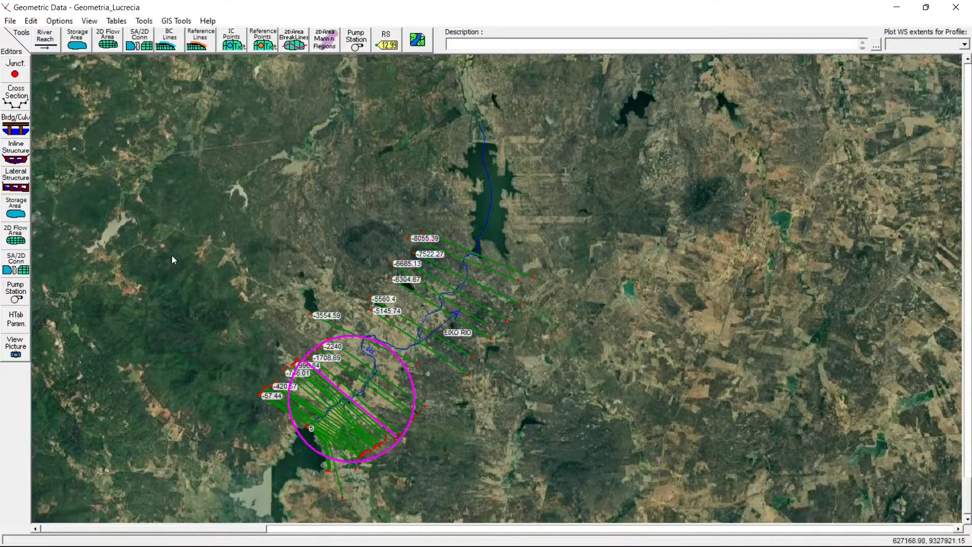
- Draw a storage area polygon along the reservoir shoreline upstream of the river reach, with an outline about 8,045 m long
click(76, 39)
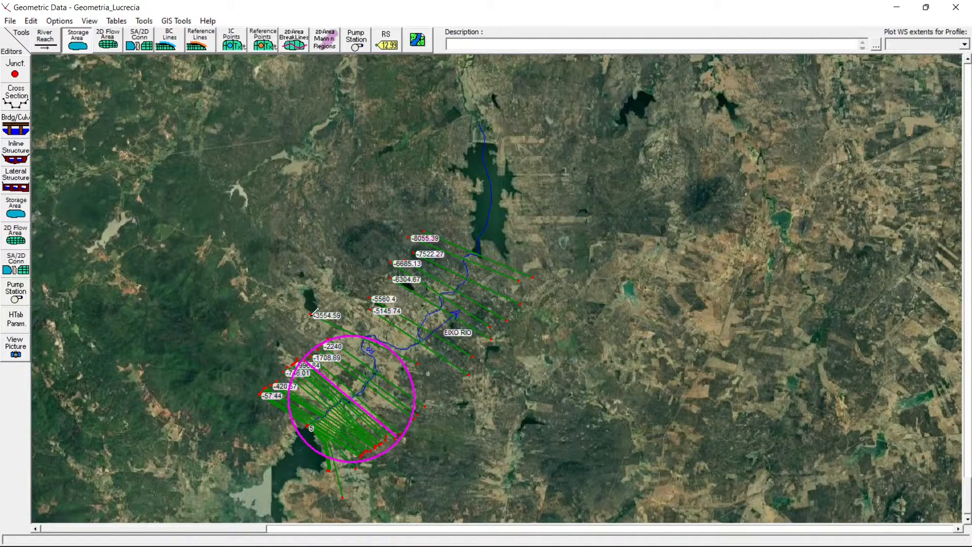
click(309, 427)
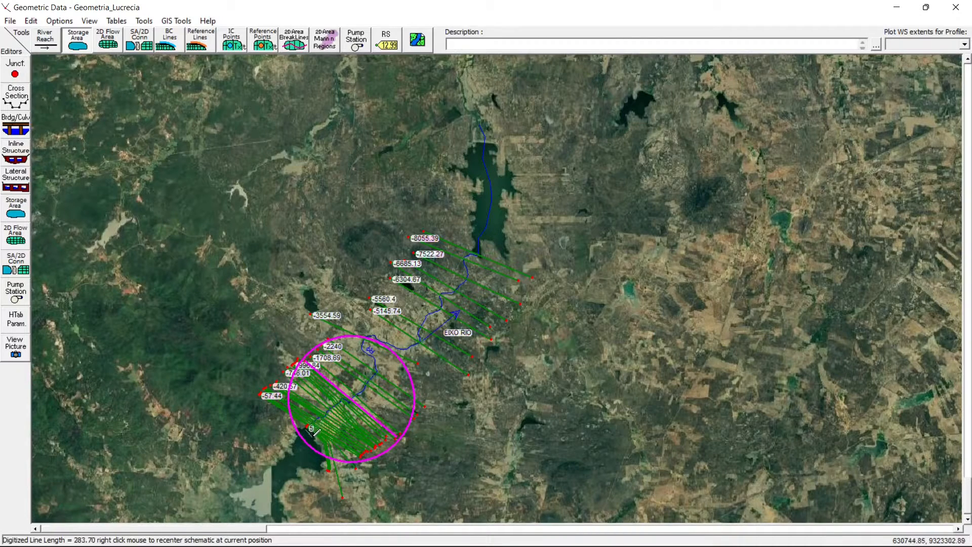
click(324, 463)
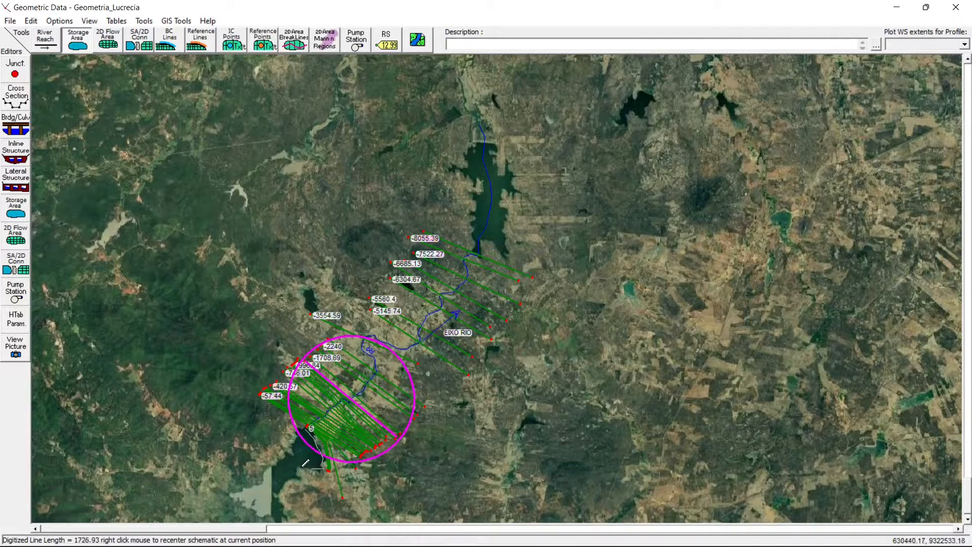
click(274, 492)
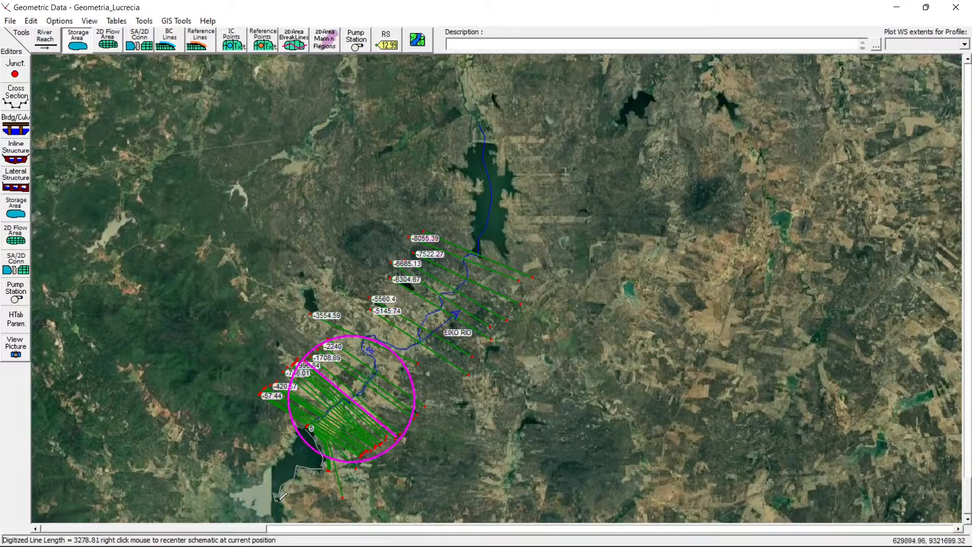
click(282, 520)
click(236, 491)
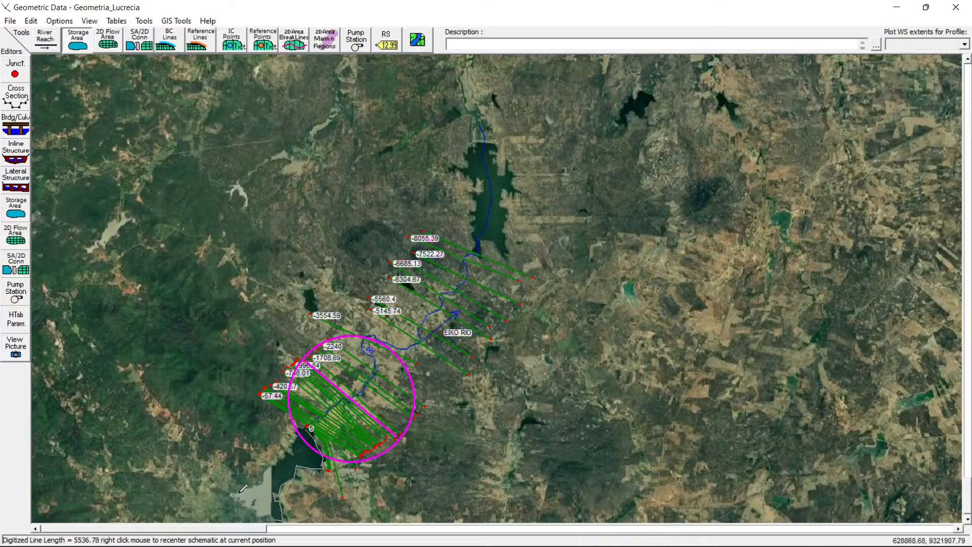
click(264, 468)
double_click(306, 426)
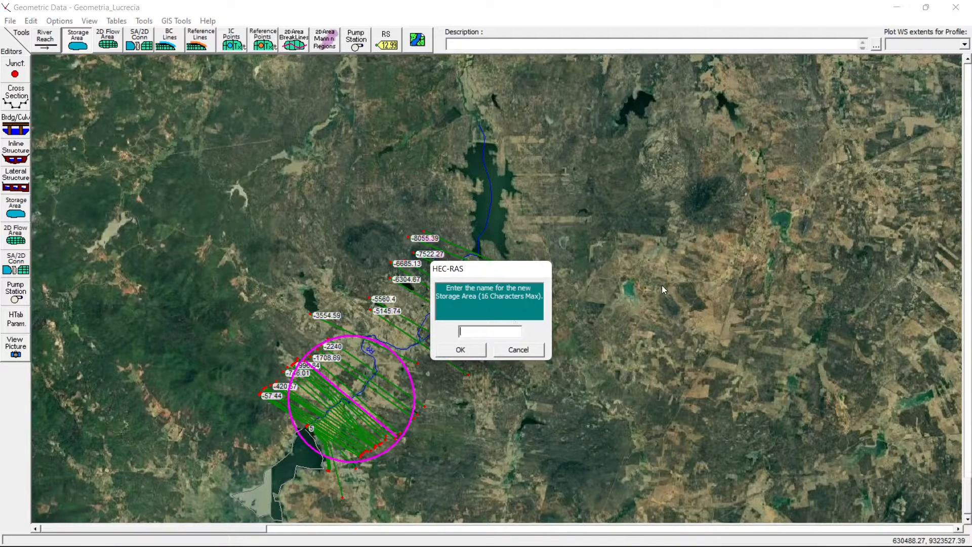
- Name the new storage area Reservatorio and accept it
key(Caps_Lock)
text(A)
key(Caps_Lock)
text(c)
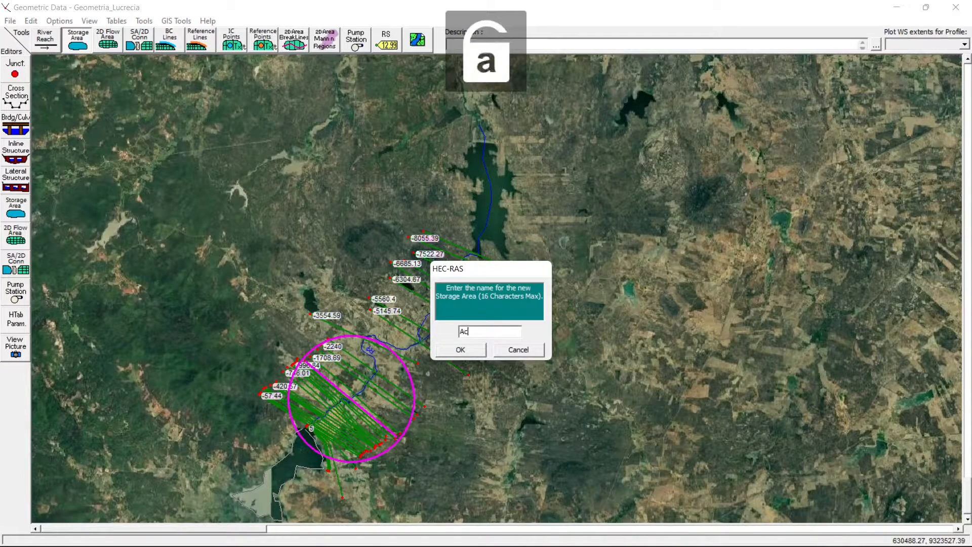
text(ude)
key(BackSpace)
key(BackSpace)
key(BackSpace)
key(BackSpace)
key(Caps_Lock)
text(R)
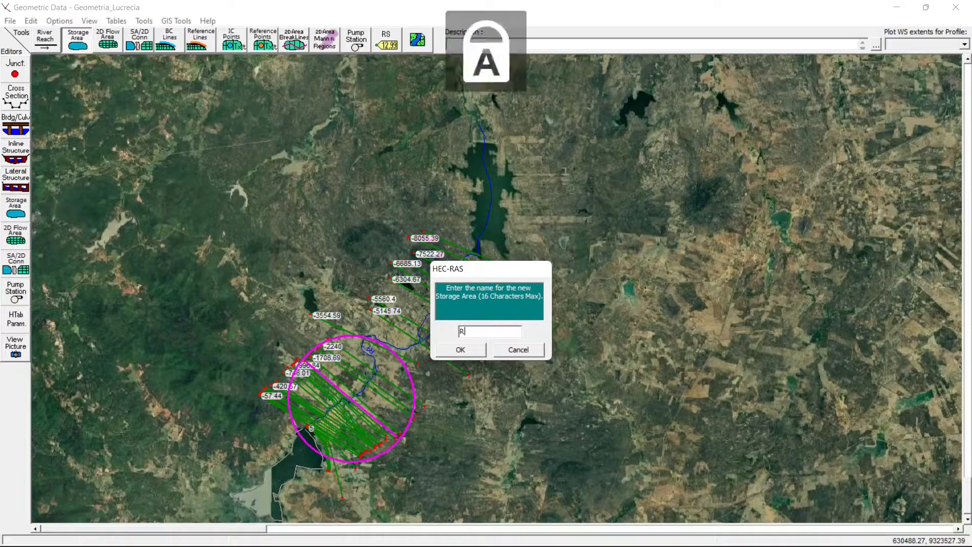
key(Caps_Lock)
text(eservatorio)
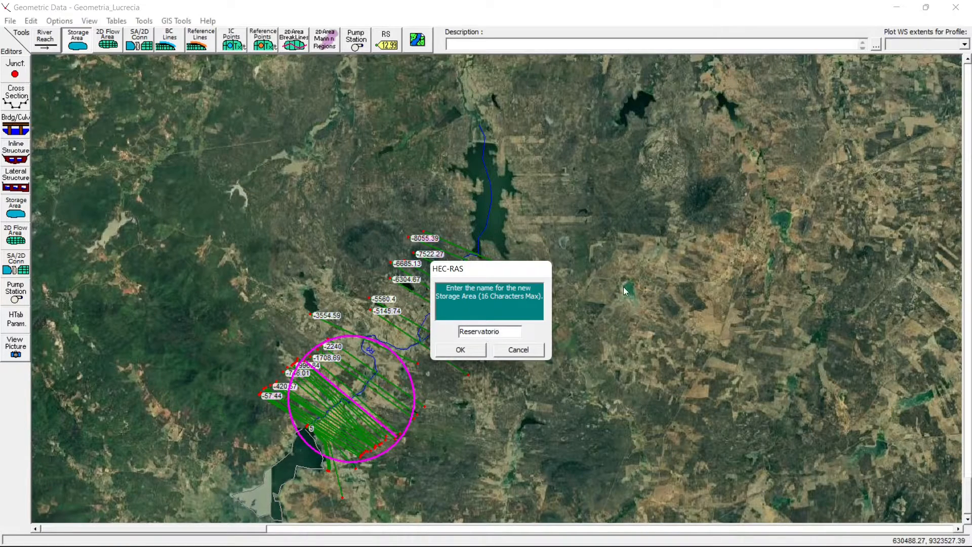
click(460, 350)
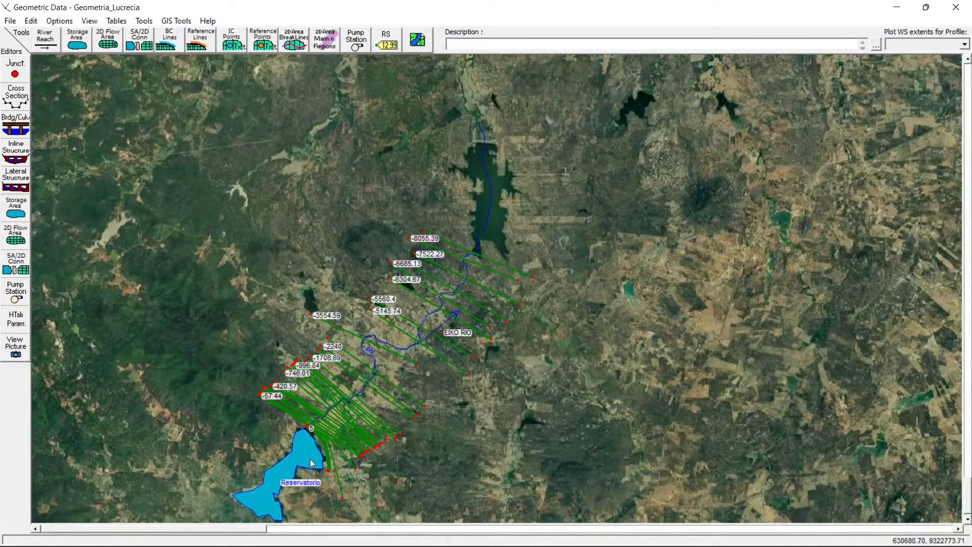
- Move the upstream end of the EIXO RIO reach into the Reservatorio storage area and connect the reach to it
right_click(275, 423)
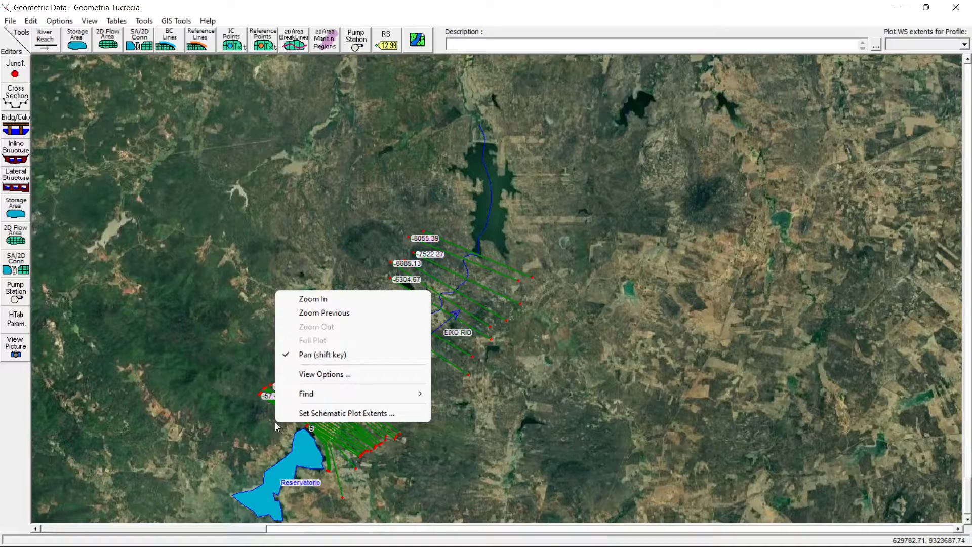
click(309, 299)
drag(152, 366, 411, 517)
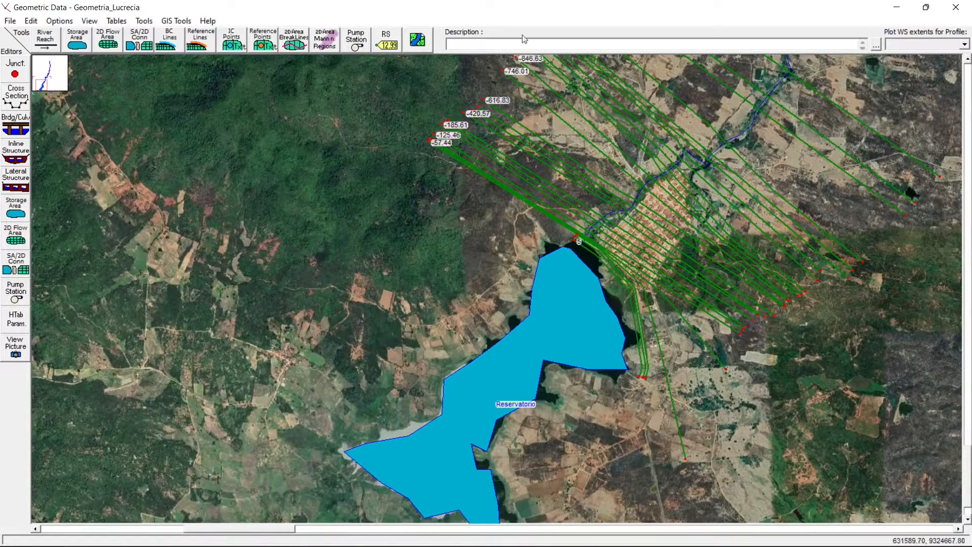
click(35, 22)
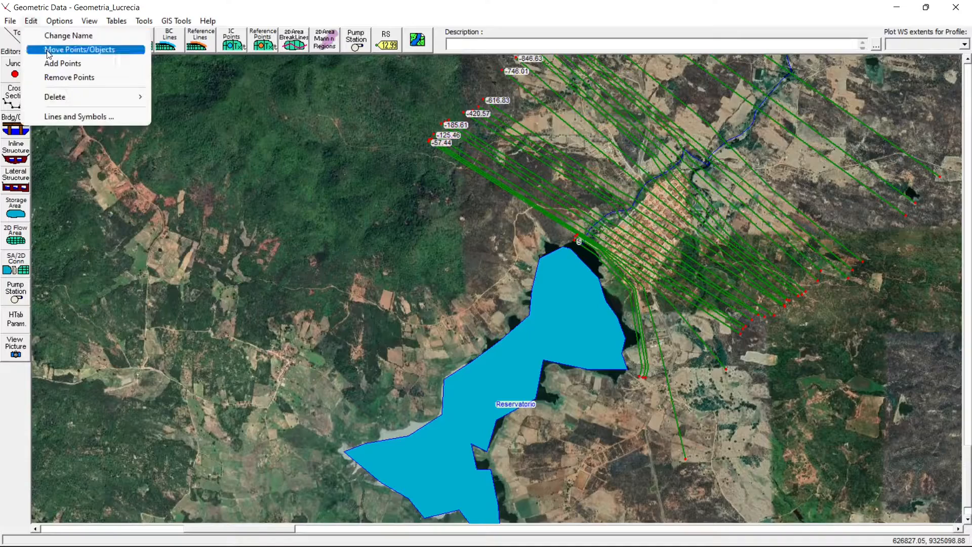
right_click(494, 239)
click(511, 245)
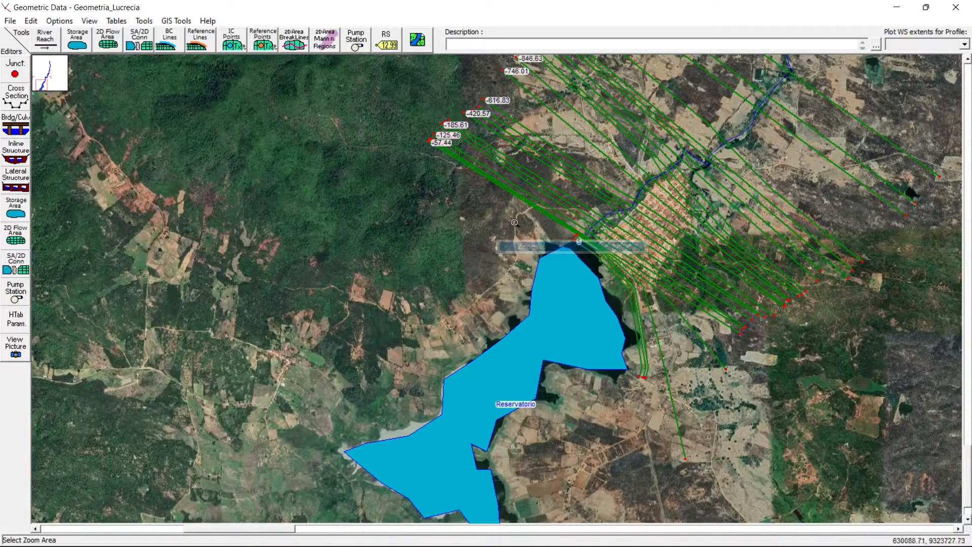
drag(496, 205, 680, 299)
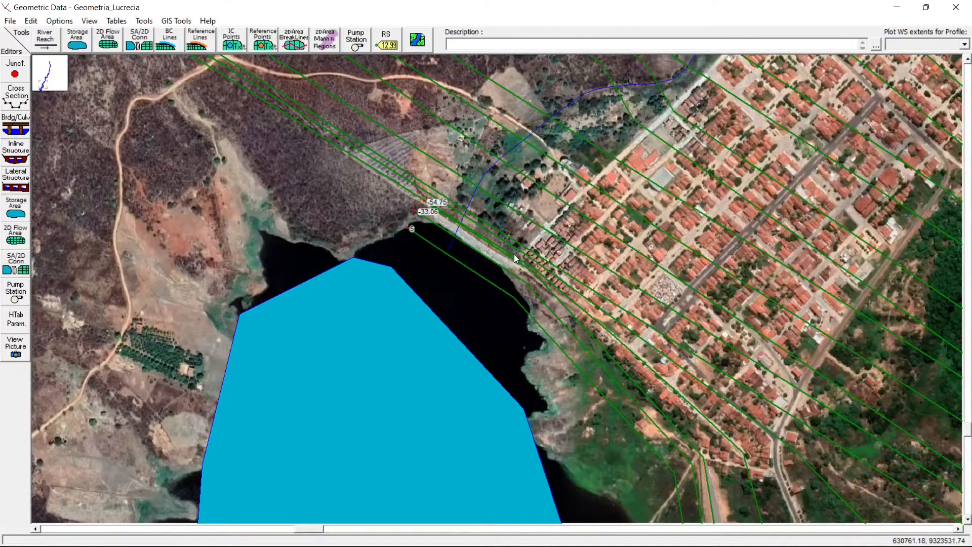
mouse_move(715, 516)
click(31, 20)
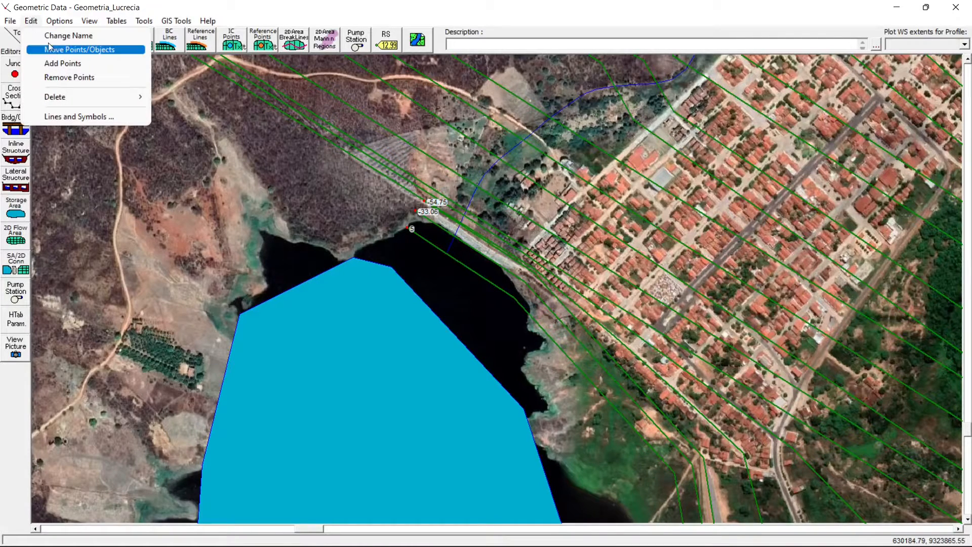
click(57, 51)
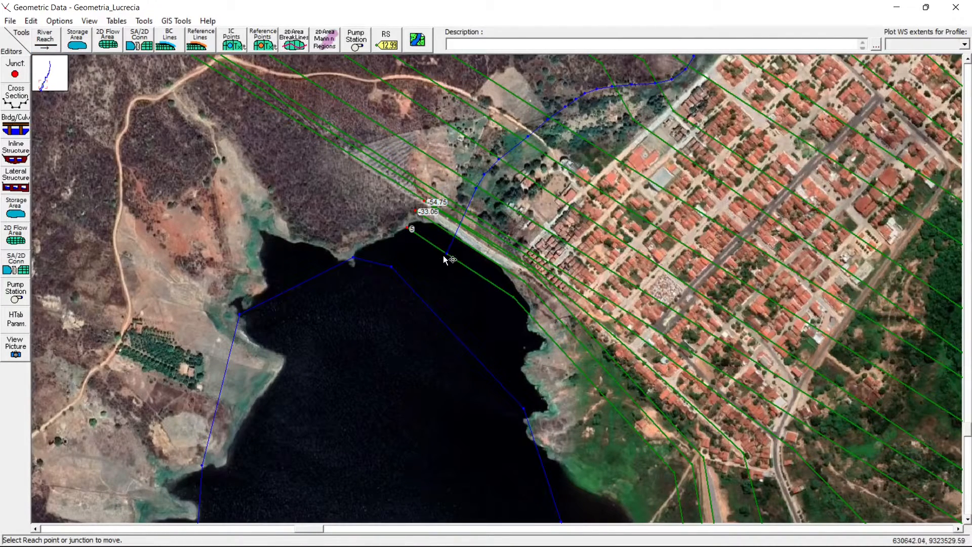
drag(446, 253, 406, 311)
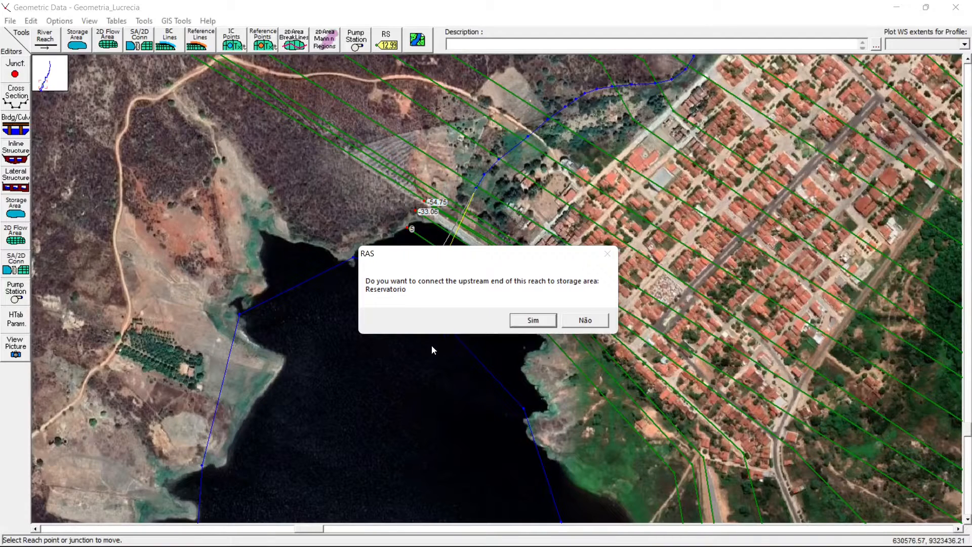
click(531, 320)
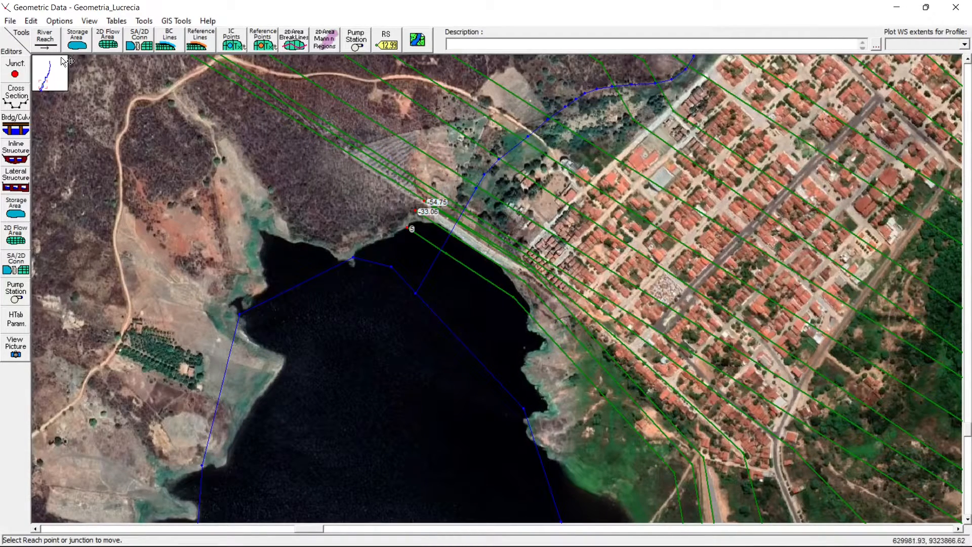
- End the point-moving mode and open the storage area editor for Reservatorio
right_click(130, 188)
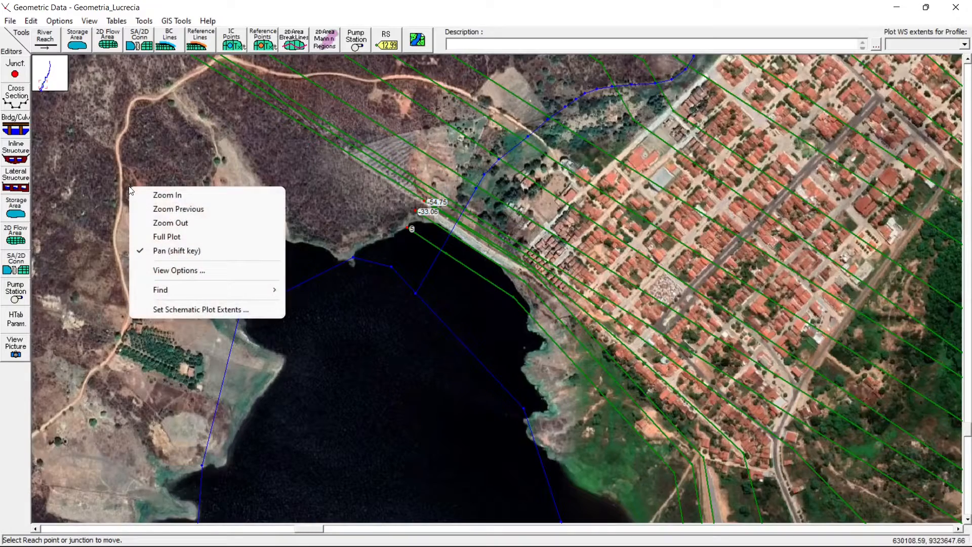
click(183, 237)
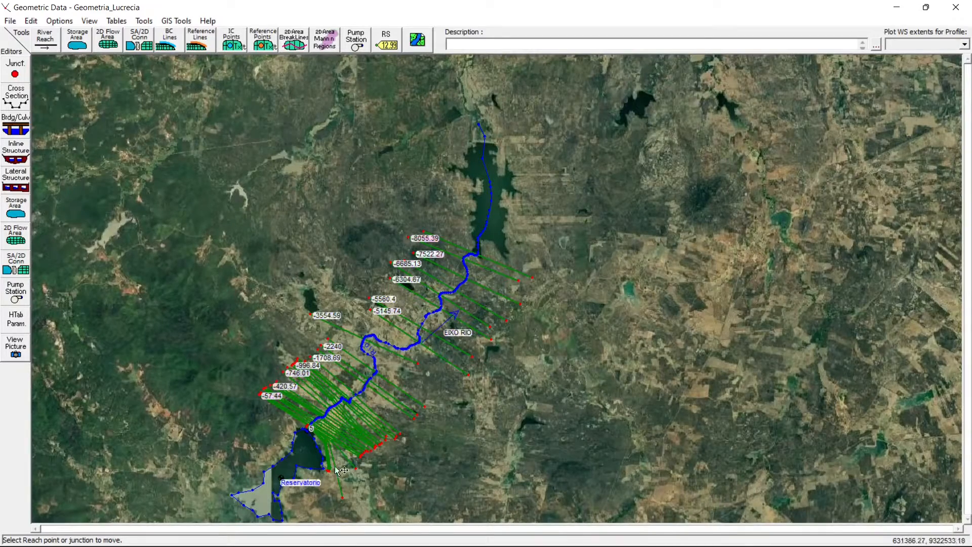
click(34, 22)
click(66, 49)
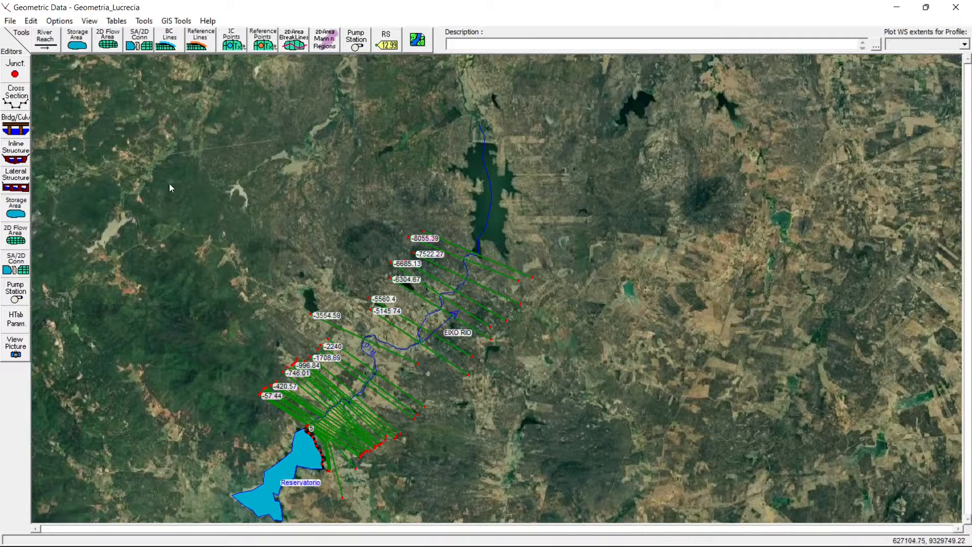
click(15, 207)
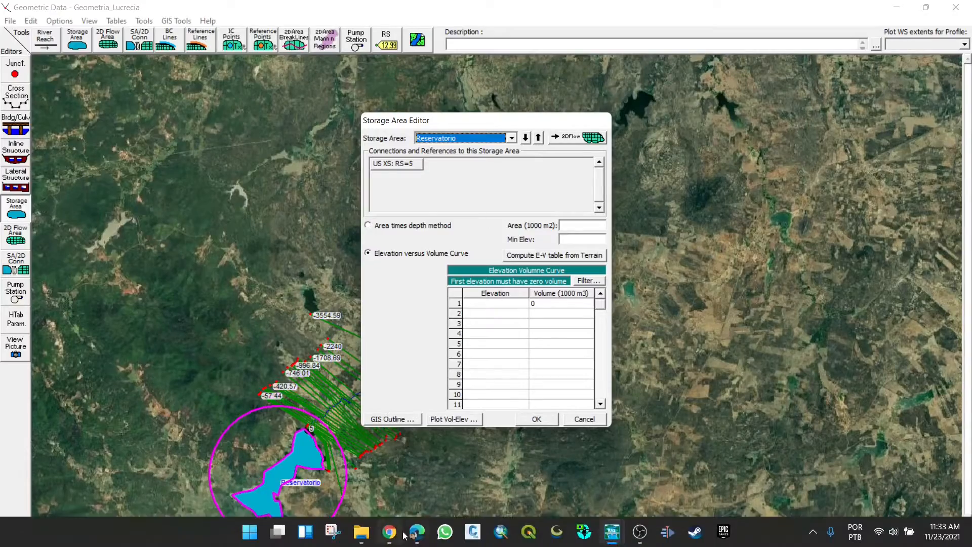
- Switch to the project PDF in Edge and examine Quadro 3, the elevation-area-volume table of the Lucrécia dam
click(388, 530)
scroll(588, 263, down, 18)
scroll(658, 314, up, 3)
scroll(491, 334, up, 7)
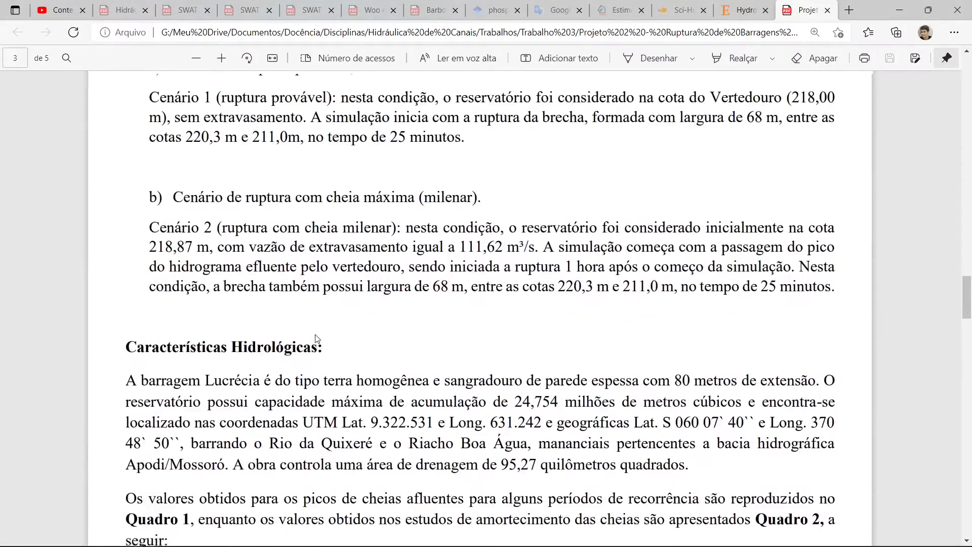
scroll(286, 263, down, 3)
scroll(286, 263, down, 18)
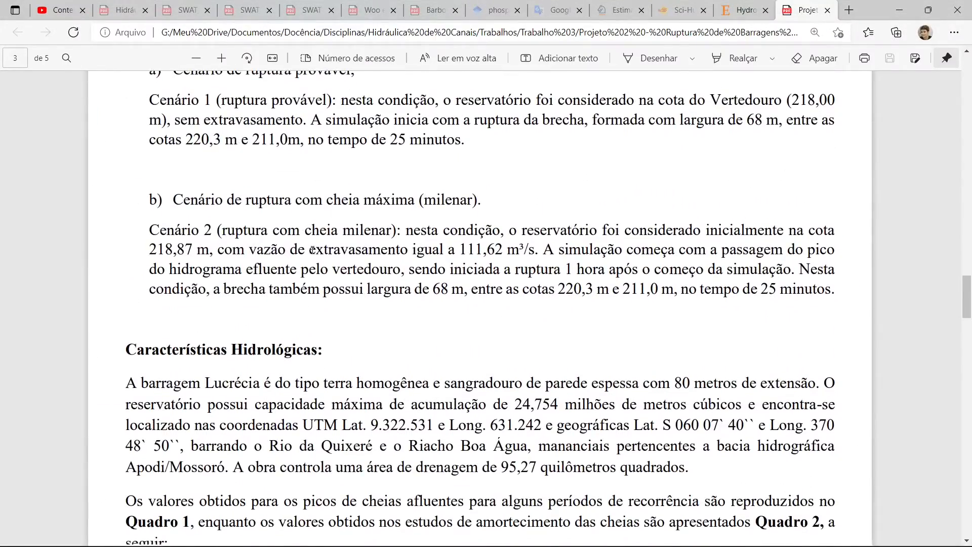
scroll(372, 247, down, 3)
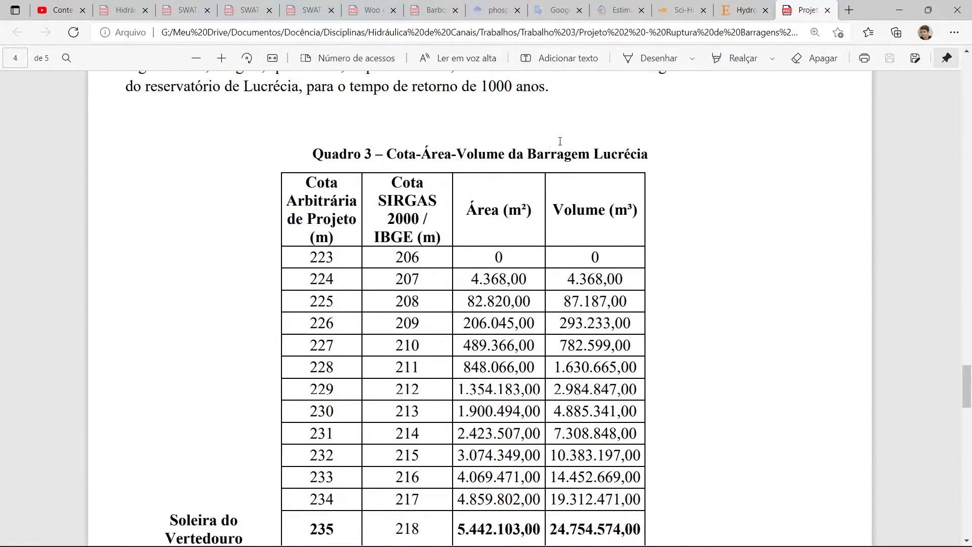
scroll(623, 161, down, 2)
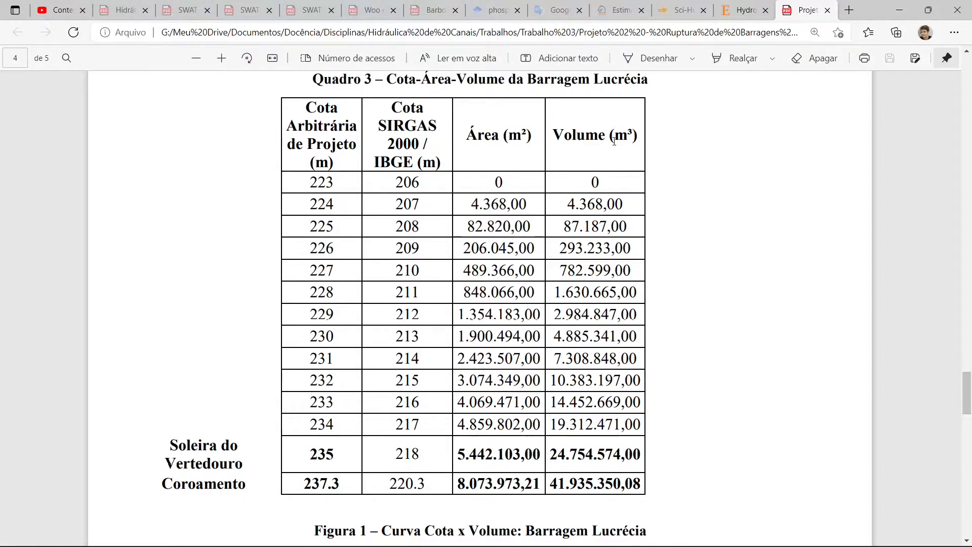
mouse_move(602, 545)
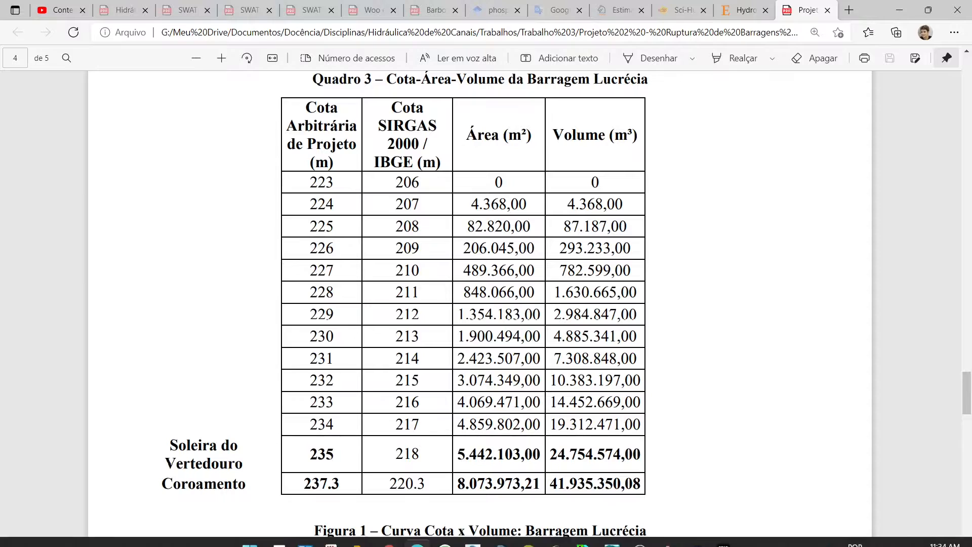
mouse_move(615, 524)
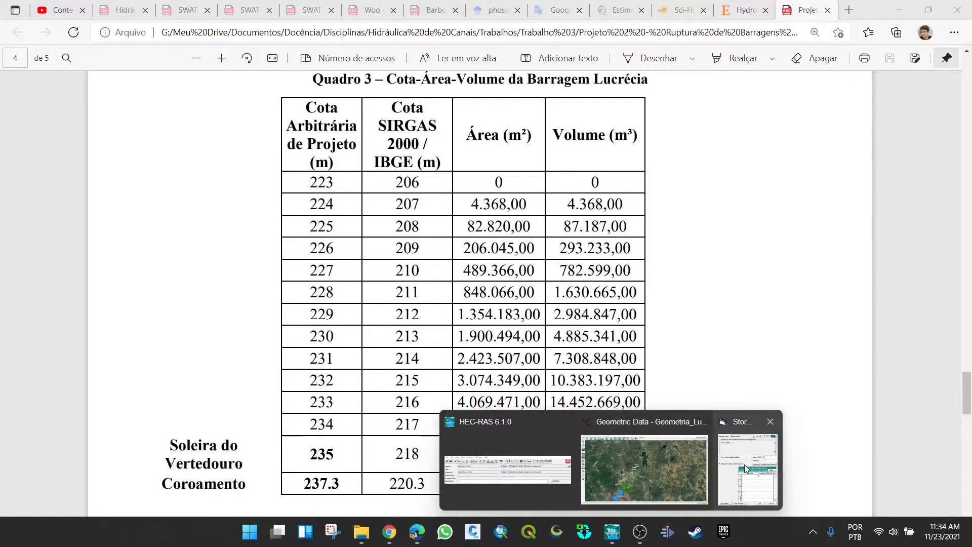
- Return to the HEC-RAS storage area editor and enter curve elevations from 206 to 218 in steps of 1, ending with 220.3
click(744, 464)
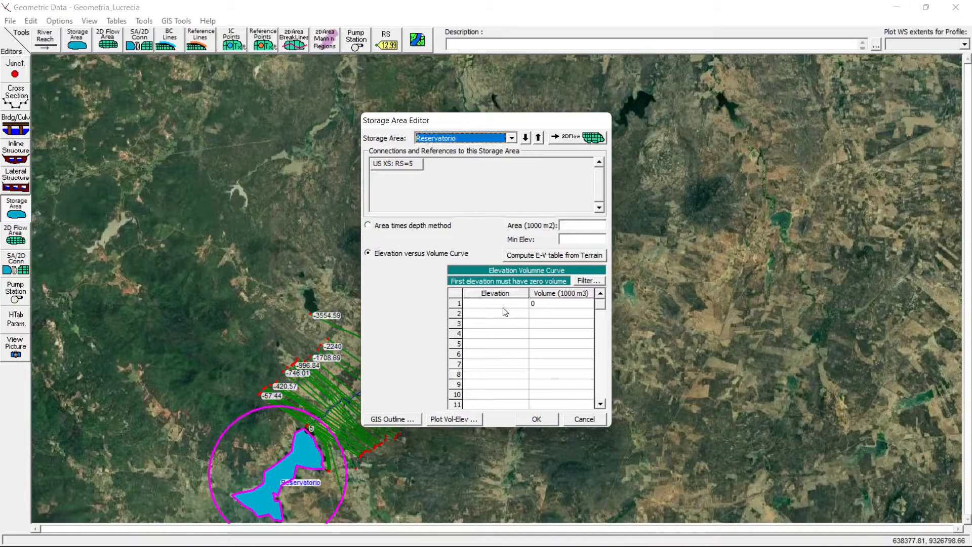
click(490, 304)
text(206)
key(Return)
text(207)
key(Return)
text(208)
- Enter the volumes for elevations 207 to 214: 4.368, 87.187, 293.233, 782.599, 1630.665, 2984.847, 4885.341 and 7308.848 (1000 m3)
key(Return)
text(209)
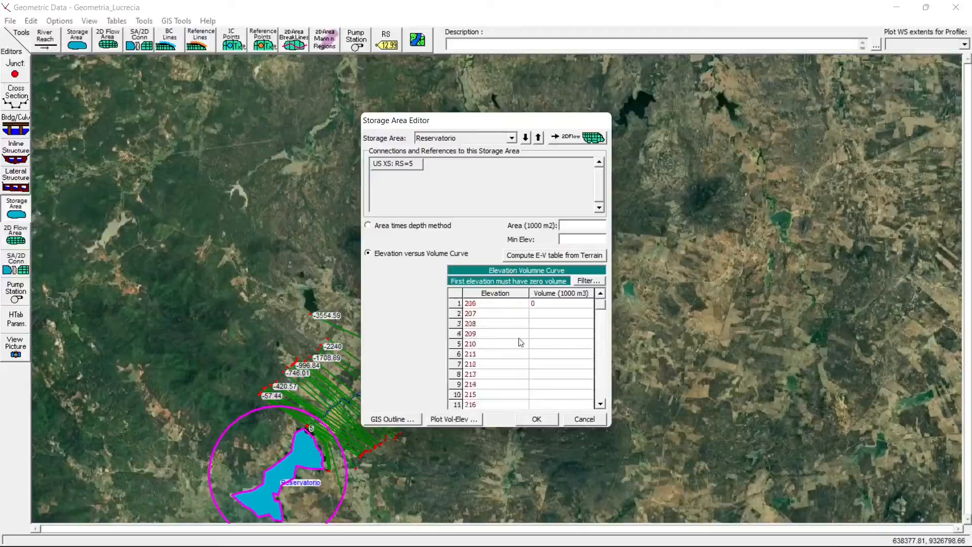
text(3.233)
key(Return)
key(alt+Tab)
- Enter the volumes for elevations 215 to 218 and 220.3: 10383.197, 14452.669, 19312.471, 24754.574 and 41935.350 (1000 m3)
key(alt+Tab)
text(782.599)
key(Return)
text(1630.665)
key(Return)
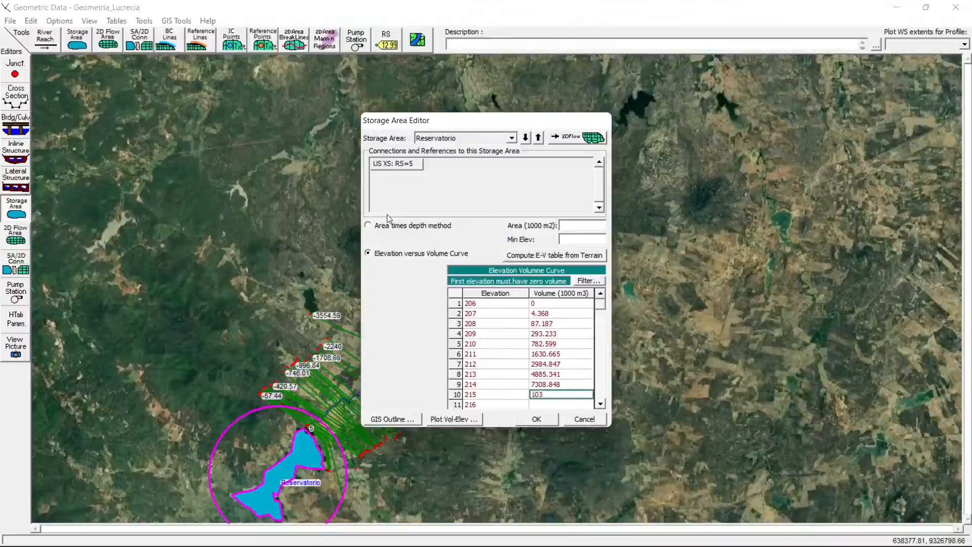
key(alt+Tab)
text(19210.471)
key(Return)
text(24754.574)
key(Return)
text(41818.300)
drag(600, 307, 601, 304)
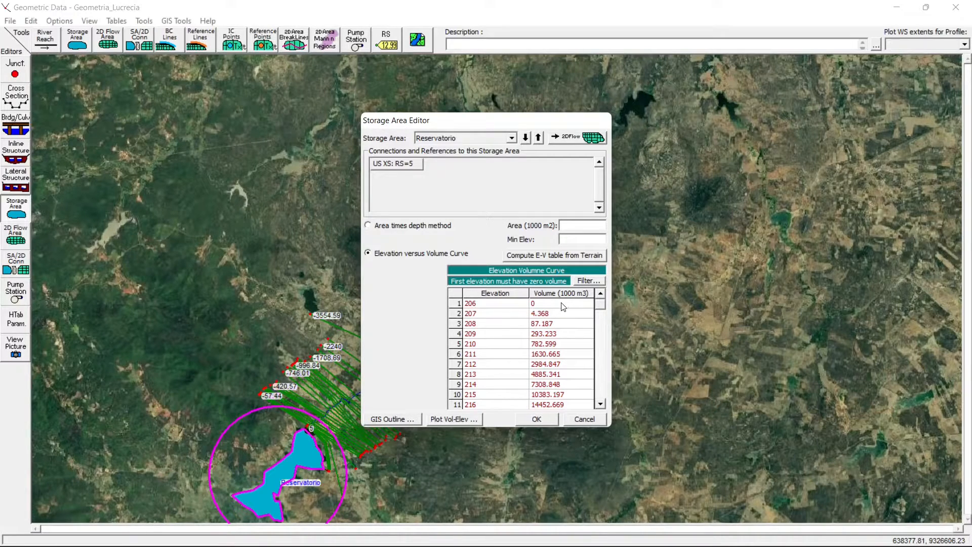
- Plot the Reservatorio volume-elevation curve to check it, close the plot and accept the storage area data
click(450, 419)
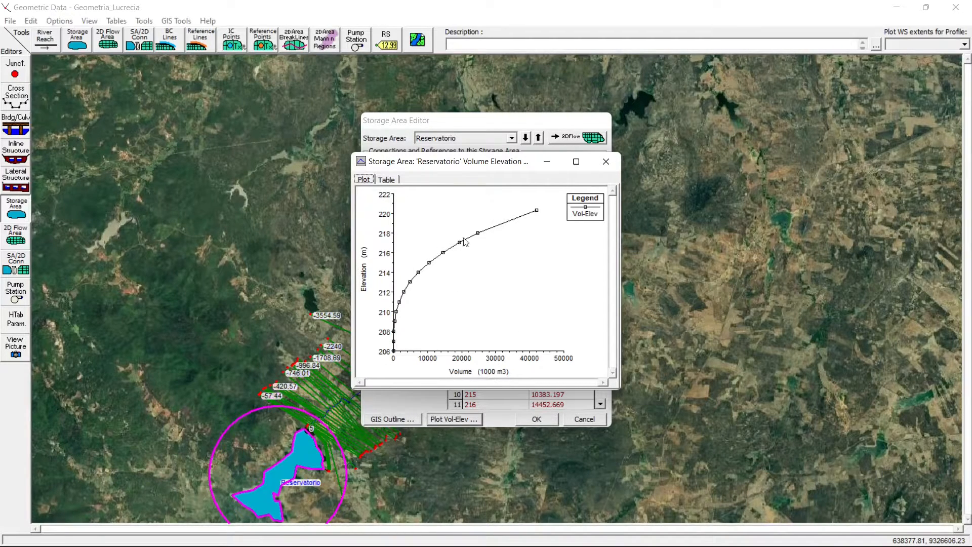
click(606, 161)
click(600, 403)
click(601, 404)
click(600, 404)
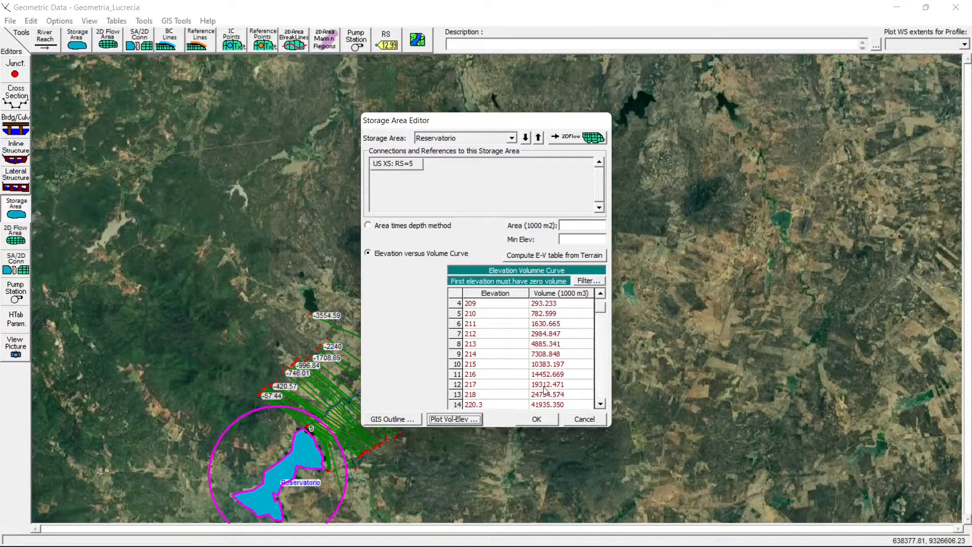
click(536, 419)
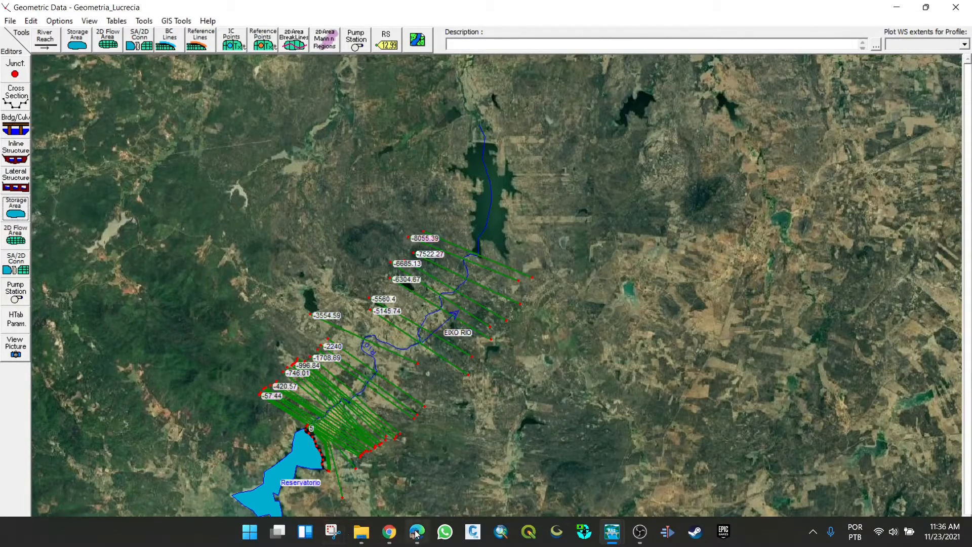
- Review Quadro 3 in the project PDF in Edge and compare it with the Reservatorio curve in the HEC-RAS storage area editor
click(417, 530)
scroll(399, 328, up, 4)
scroll(398, 328, down, 7)
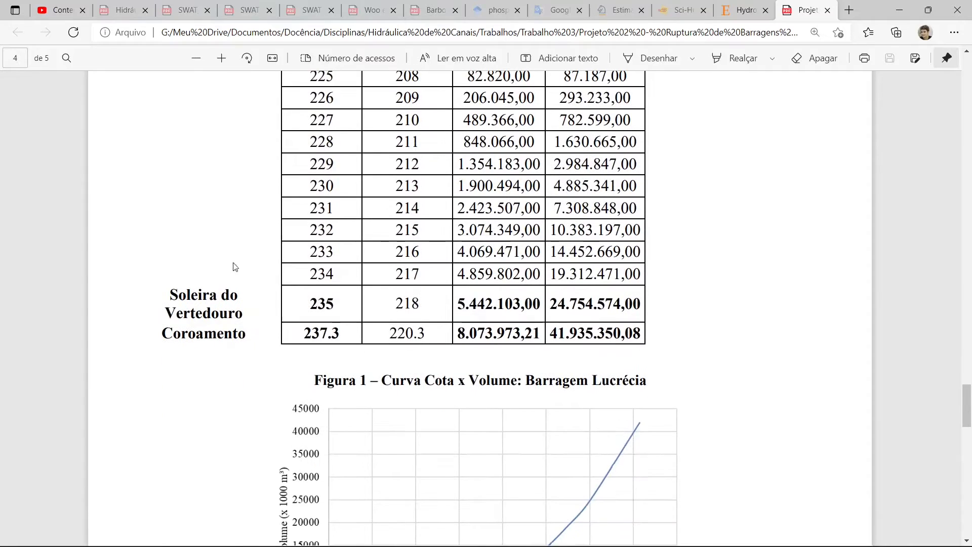
scroll(412, 297, up, 5)
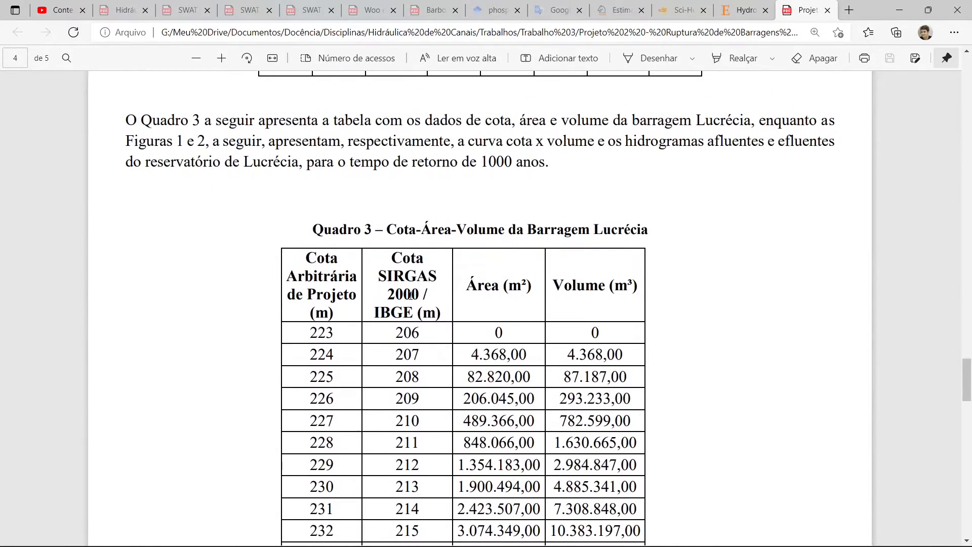
scroll(410, 296, down, 3)
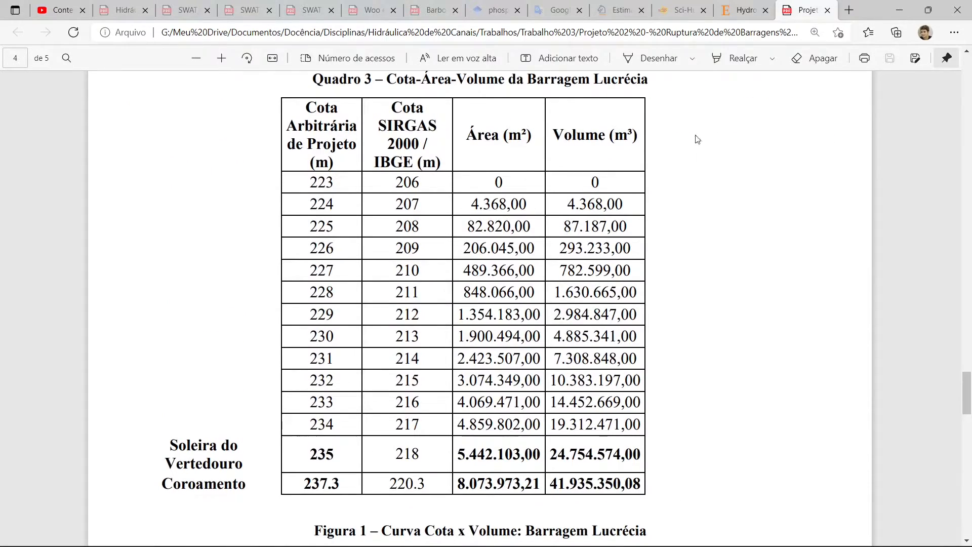
mouse_move(612, 531)
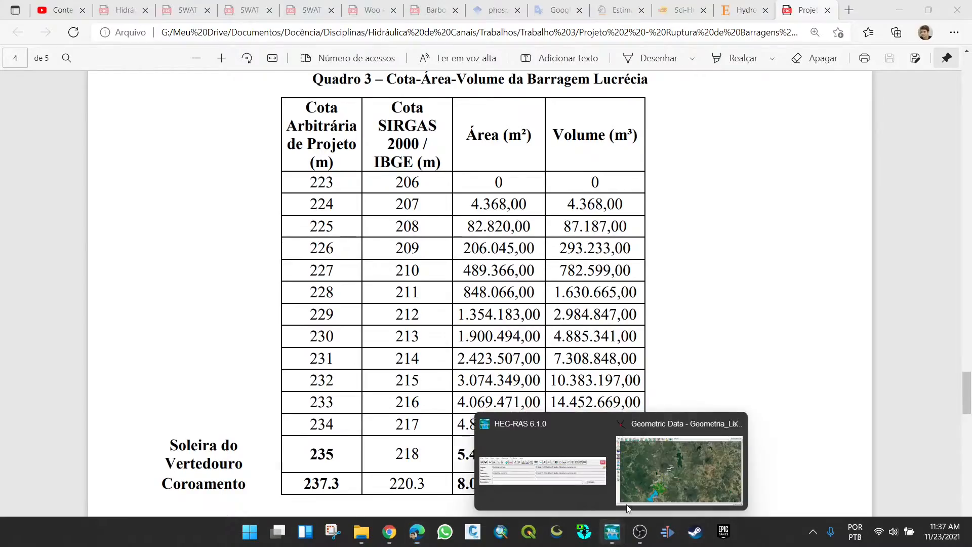
mouse_move(678, 459)
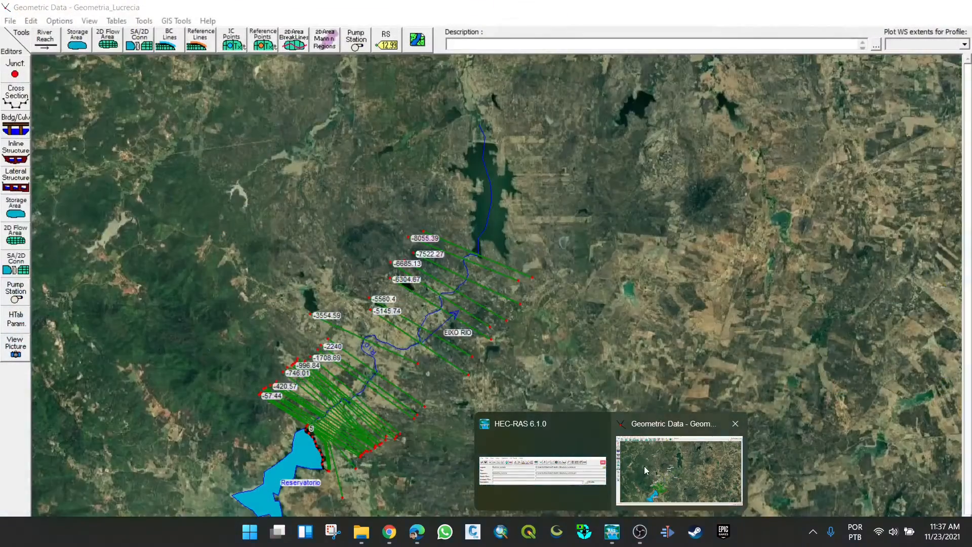
click(644, 466)
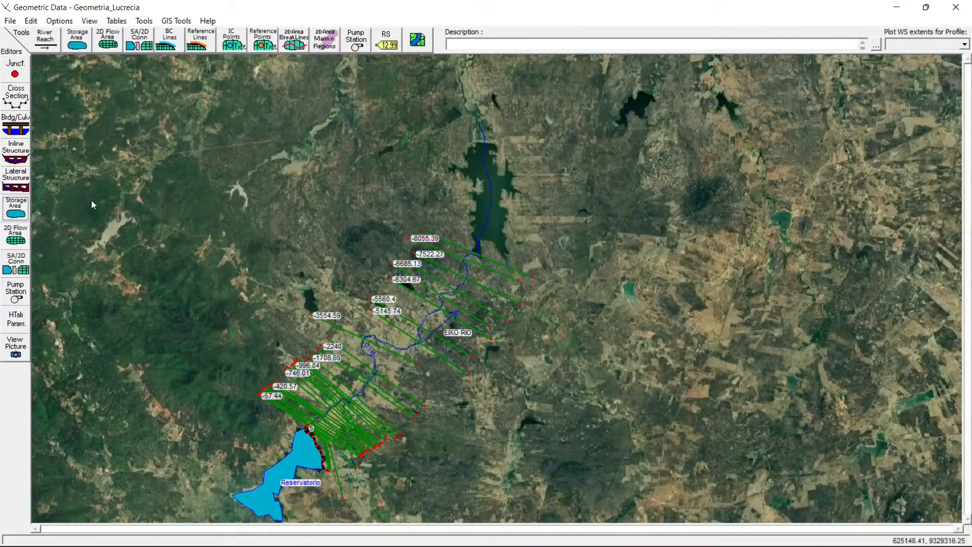
click(15, 209)
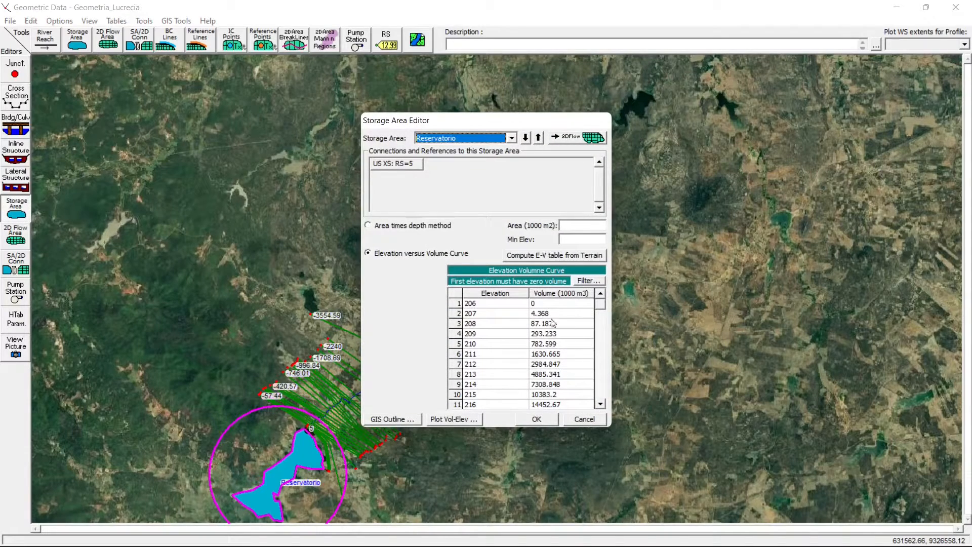
click(536, 420)
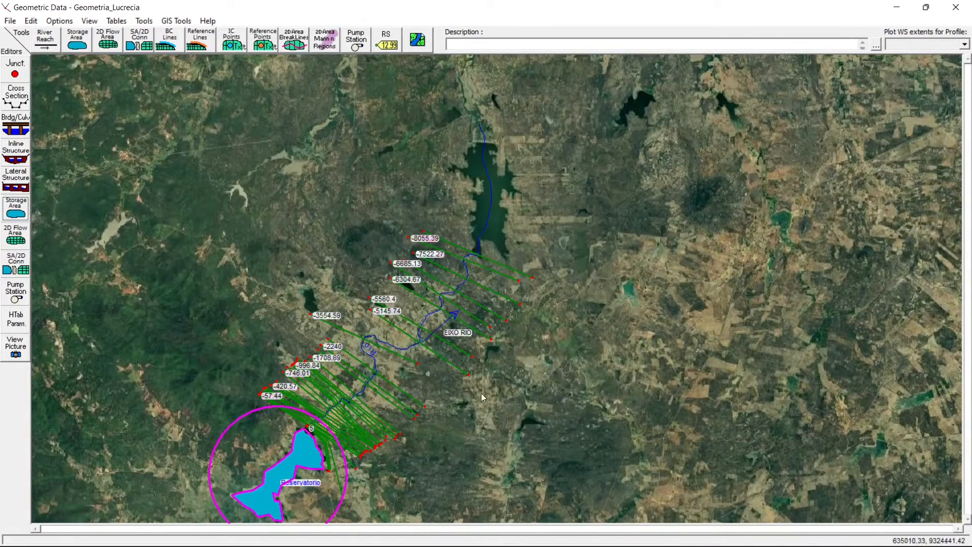
- Open and close the inline structure editor, and examine the EIXO RIO cross sections from -54.75 to -80.76 in the cross section editor
click(22, 153)
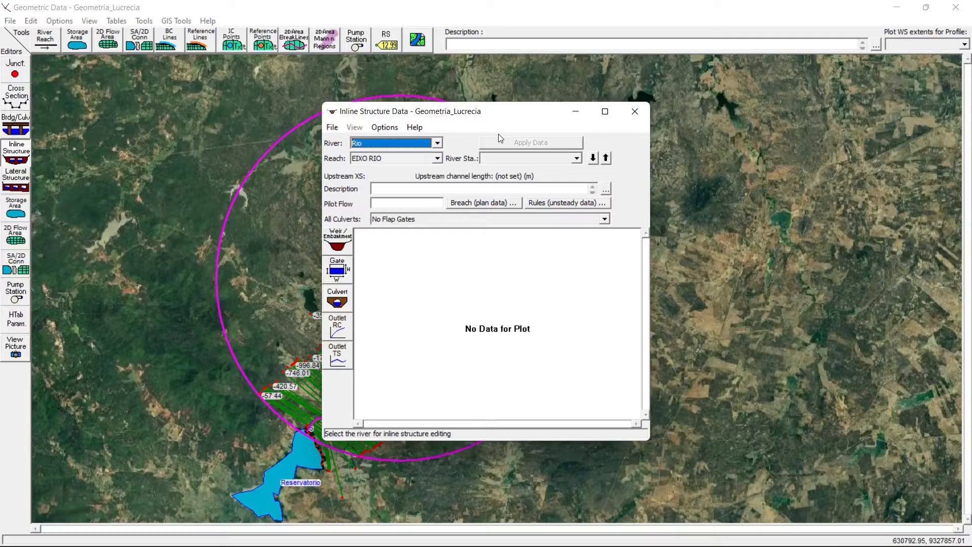
click(634, 111)
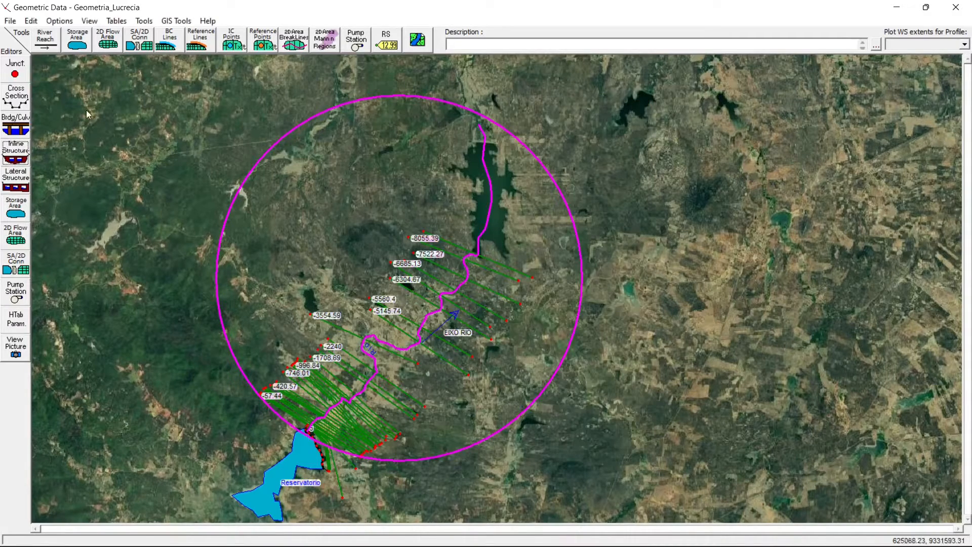
click(16, 96)
click(376, 143)
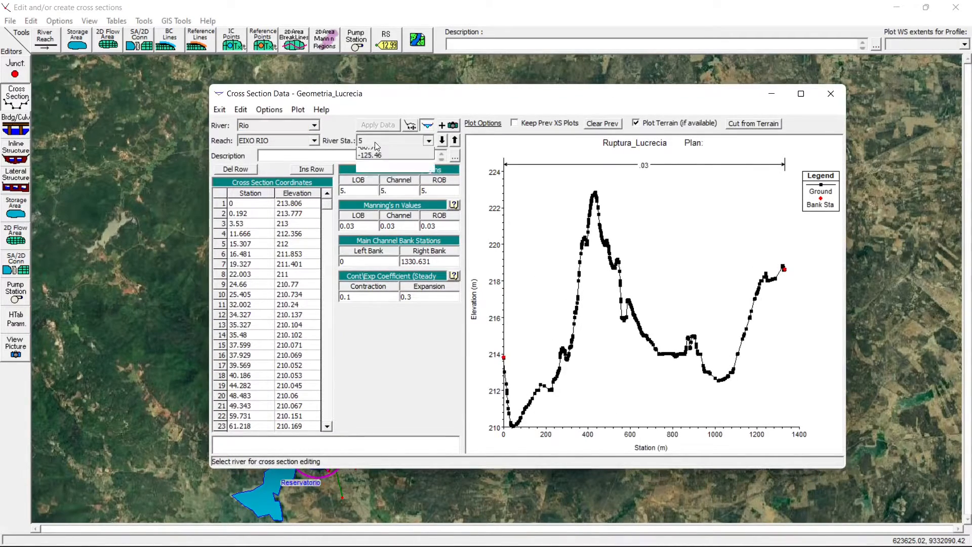
click(376, 146)
scroll(376, 146, down, 4)
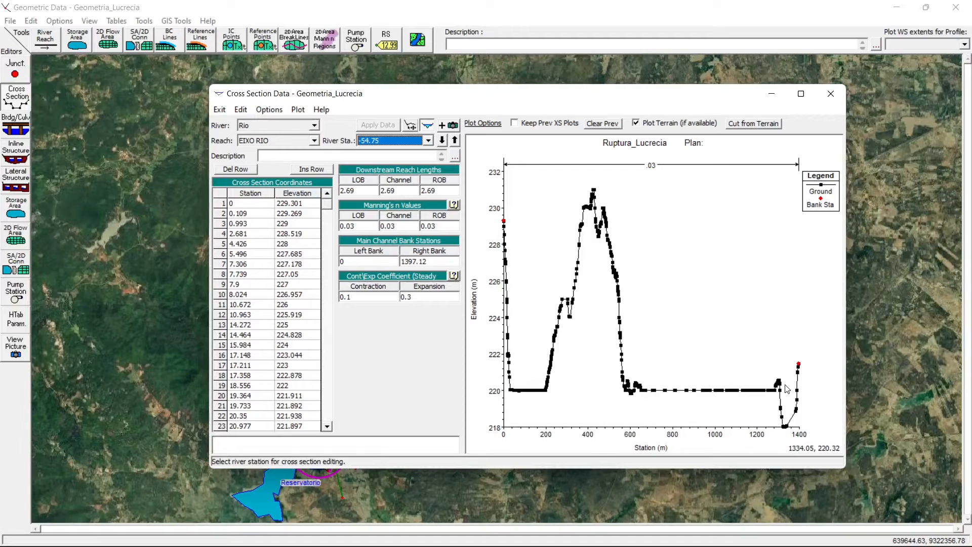
key(Up)
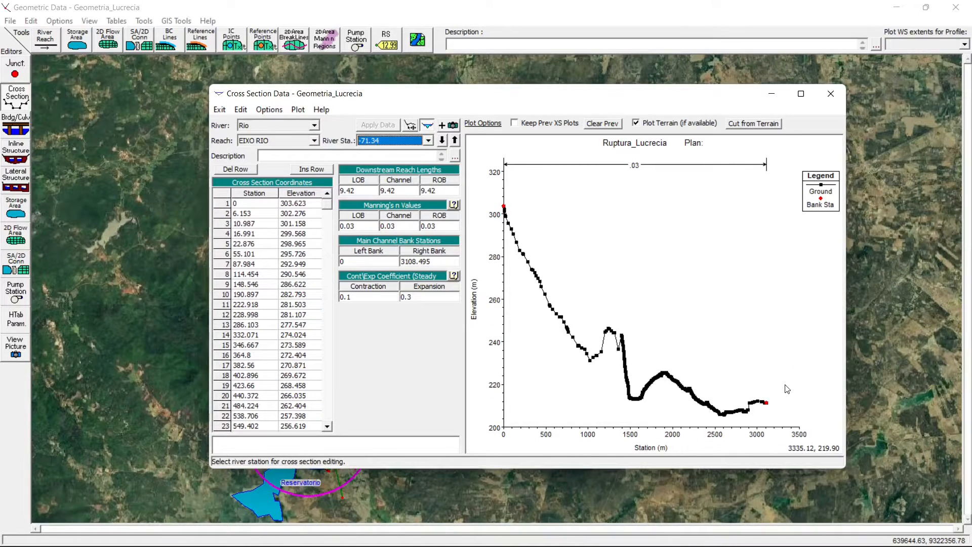
key(Down)
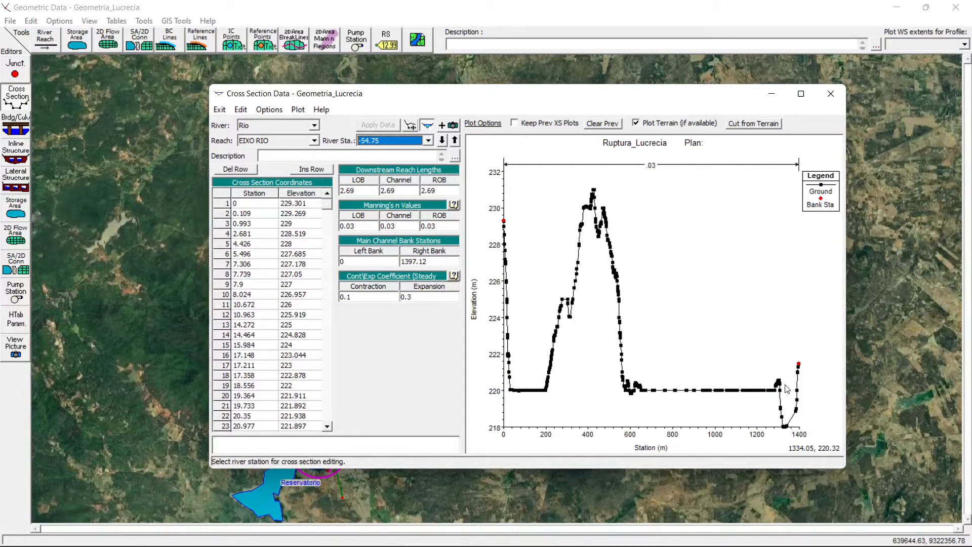
key(Up)
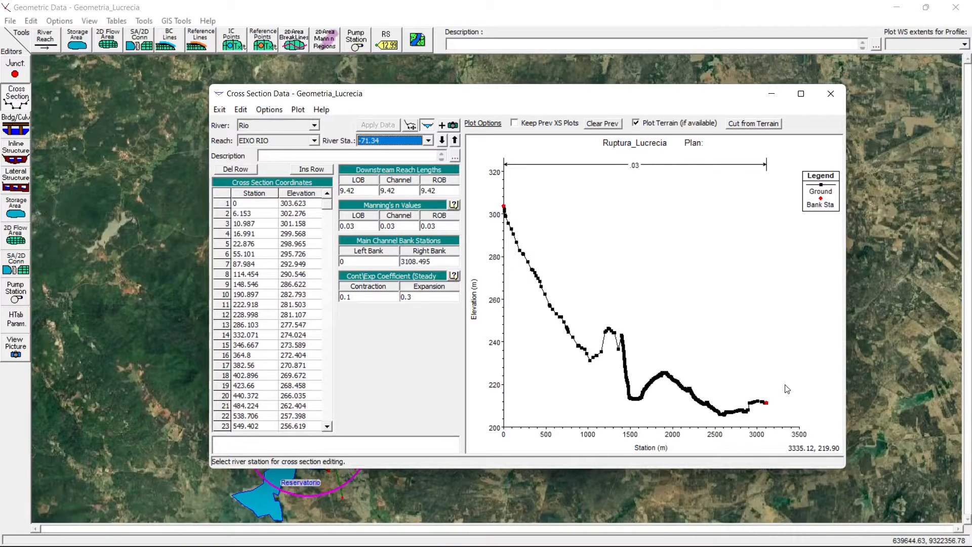
drag(408, 99, 605, 111)
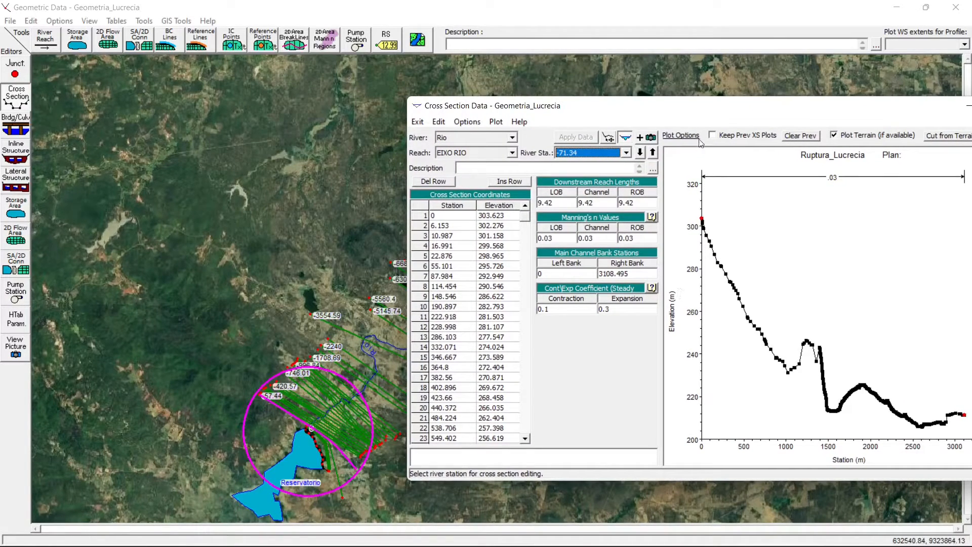
drag(708, 114, 494, 84)
key(Up)
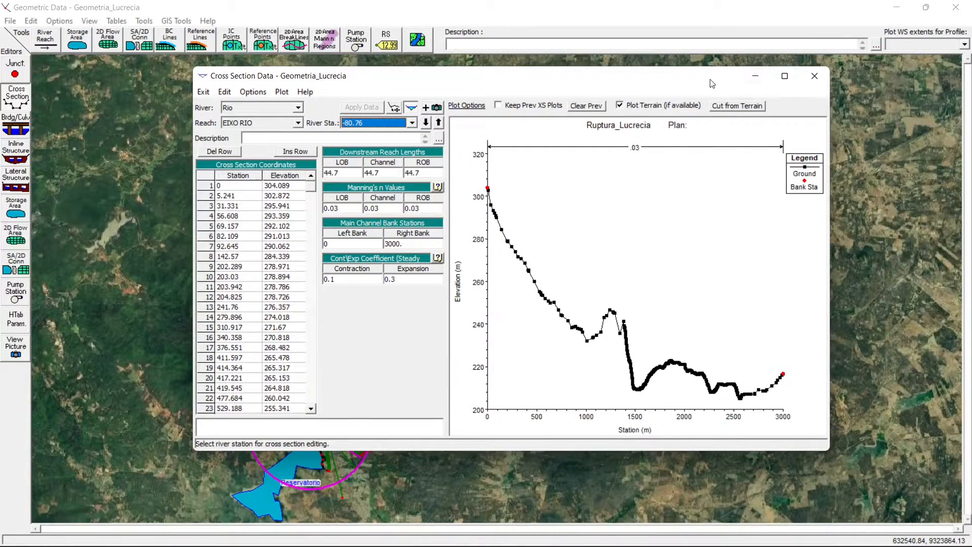
- Minimize the cross section editor and identify cut lines -54.75, -57.44 and -71.34 on the map around the dam
click(755, 75)
right_click(289, 358)
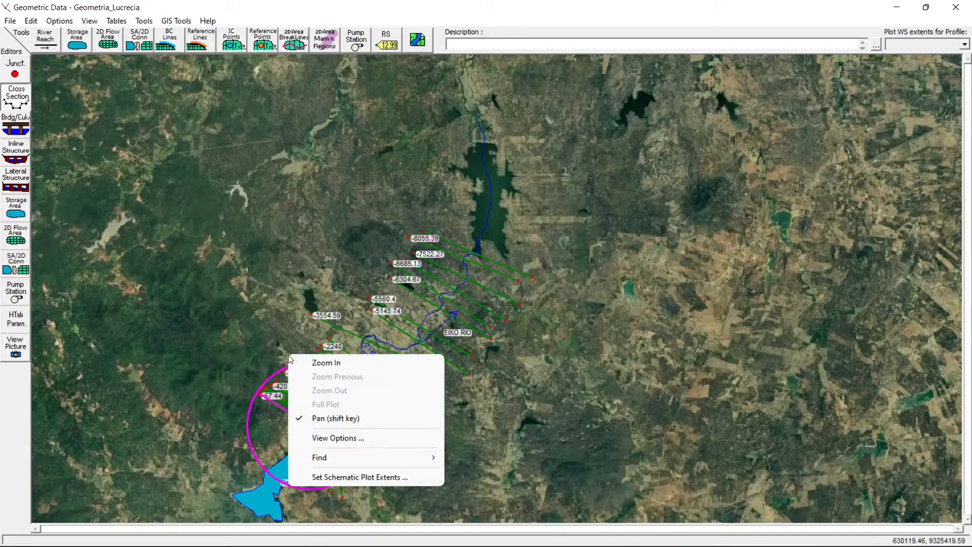
click(325, 363)
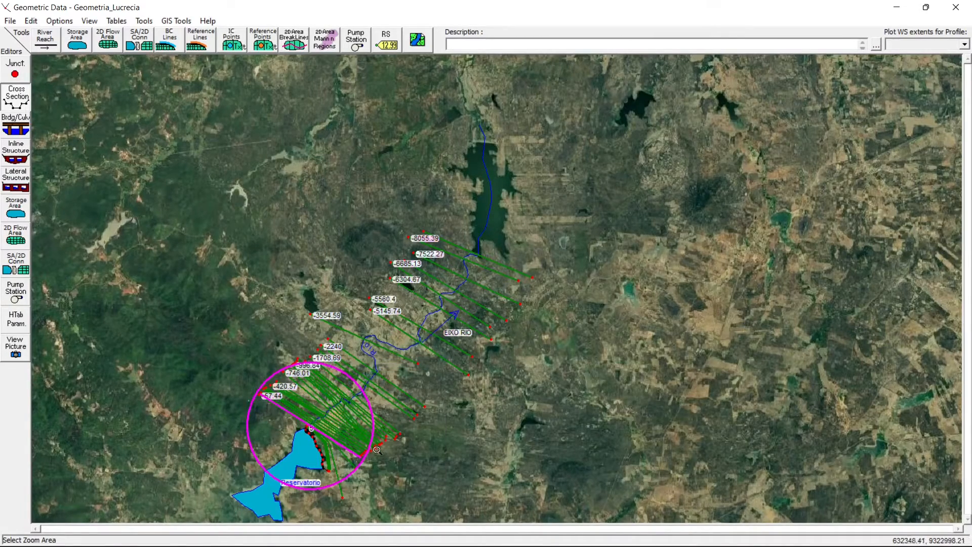
drag(248, 400, 377, 449)
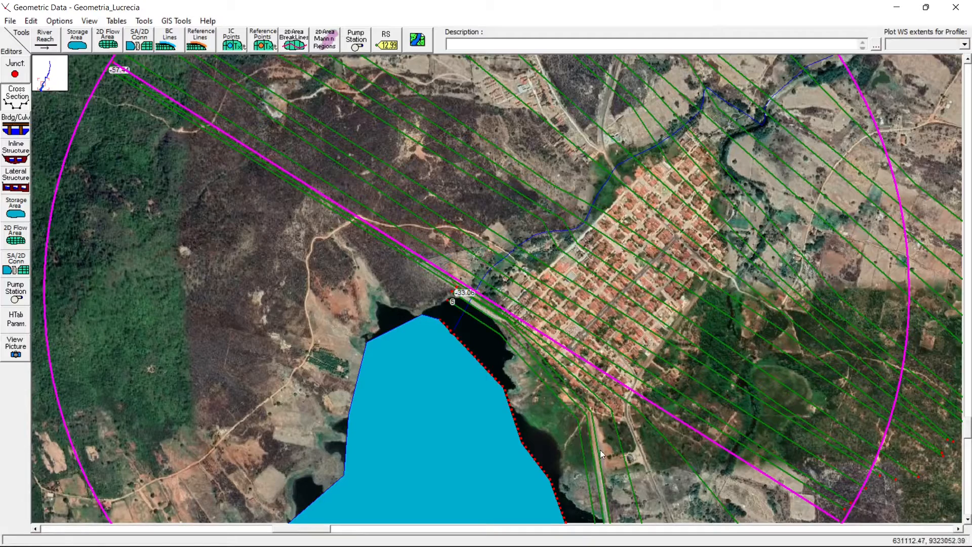
right_click(596, 437)
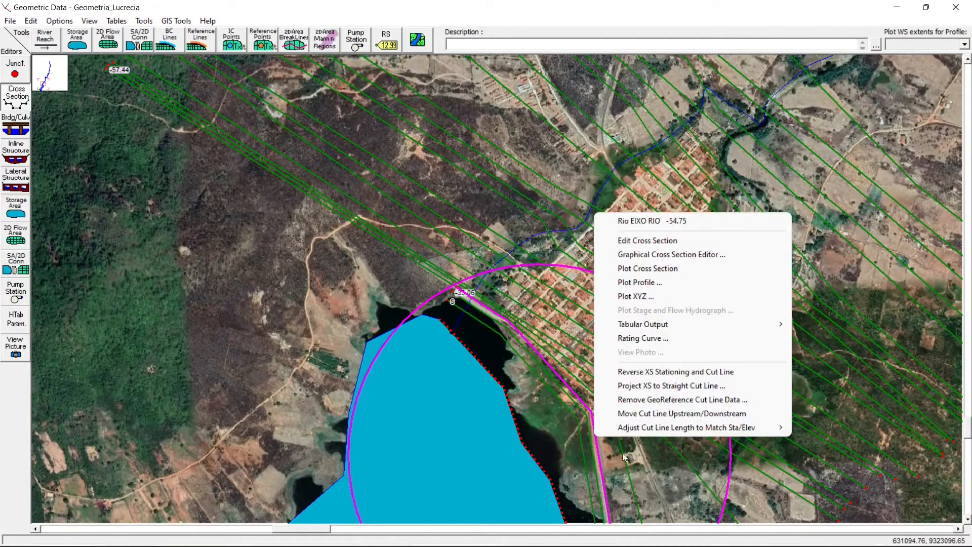
right_click(629, 466)
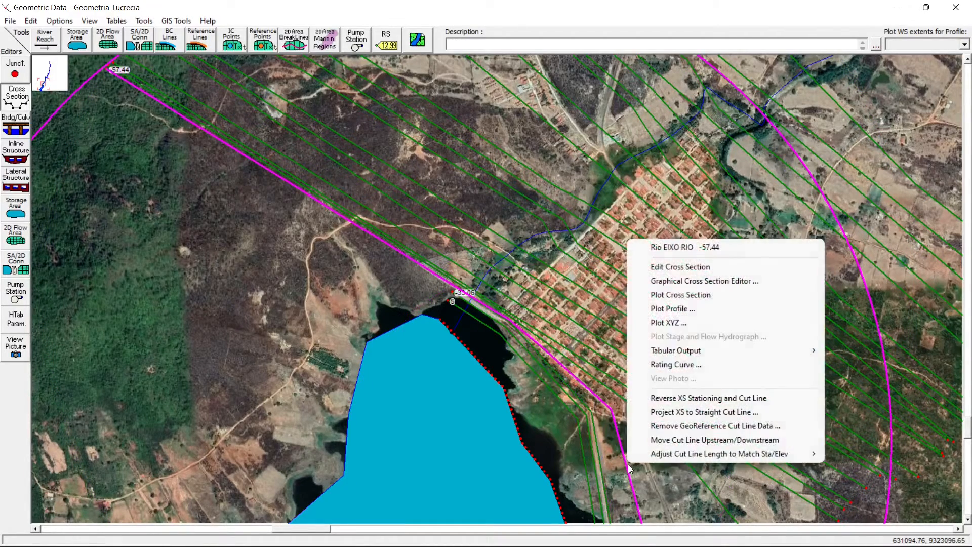
right_click(697, 473)
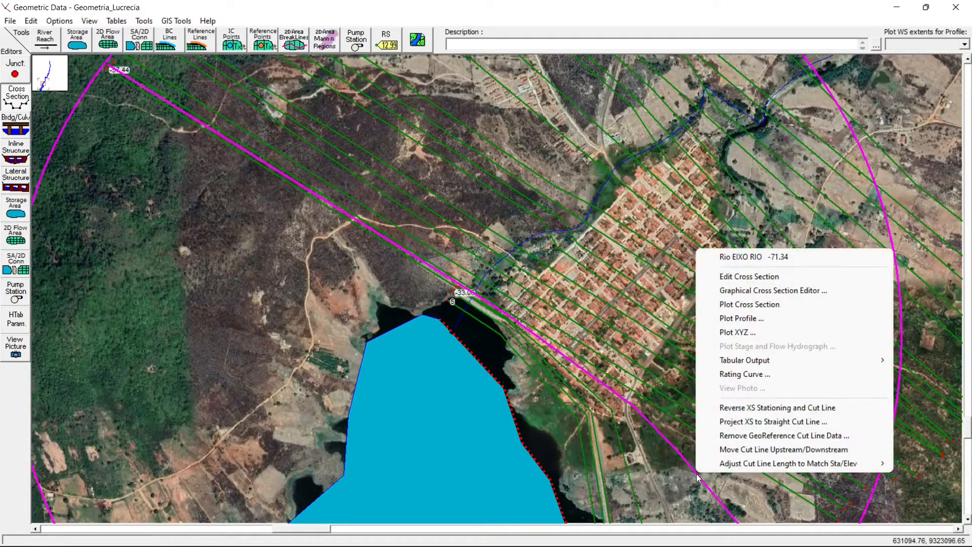
right_click(511, 318)
click(497, 350)
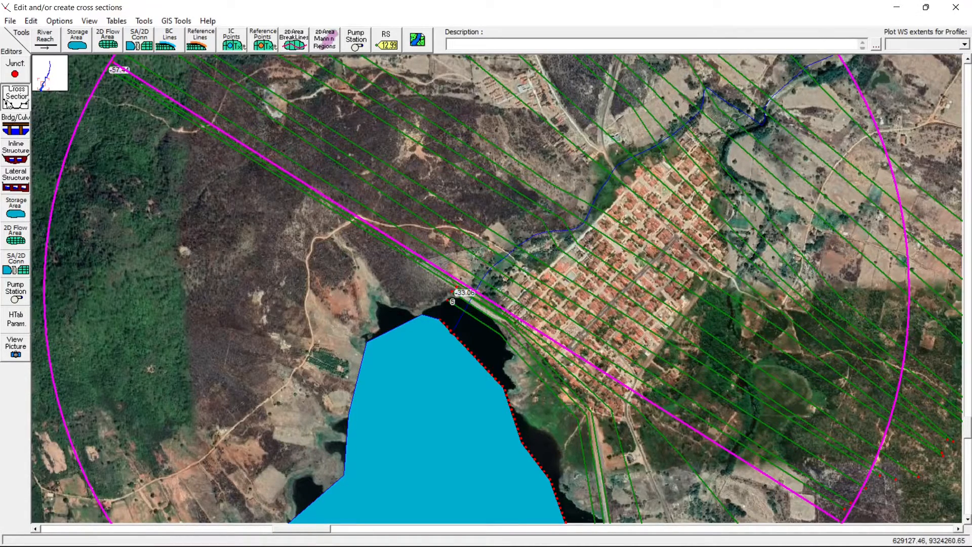
- Restore the cross section editor and delete cross section -71.34 of EIXO RIO, adjusting the reach lengths automatically
mouse_move(612, 531)
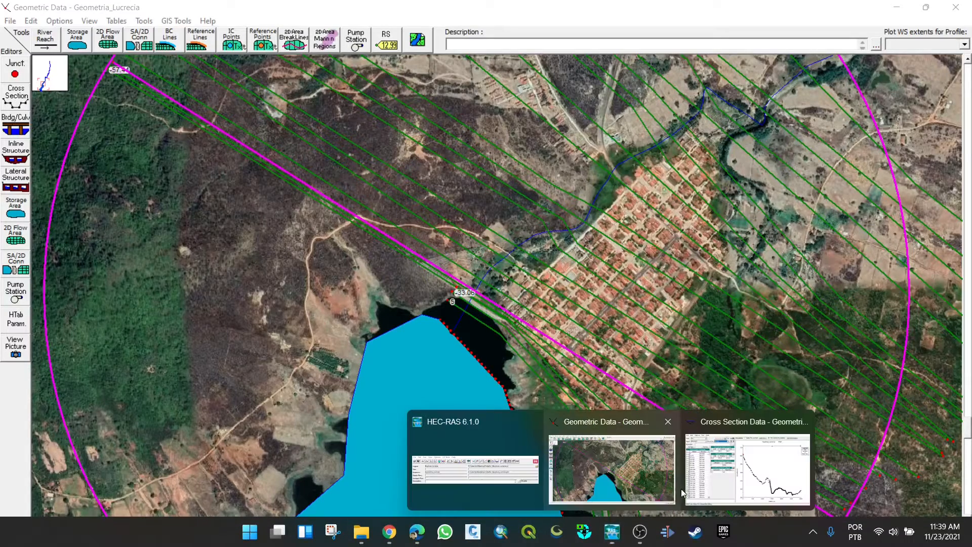
click(683, 492)
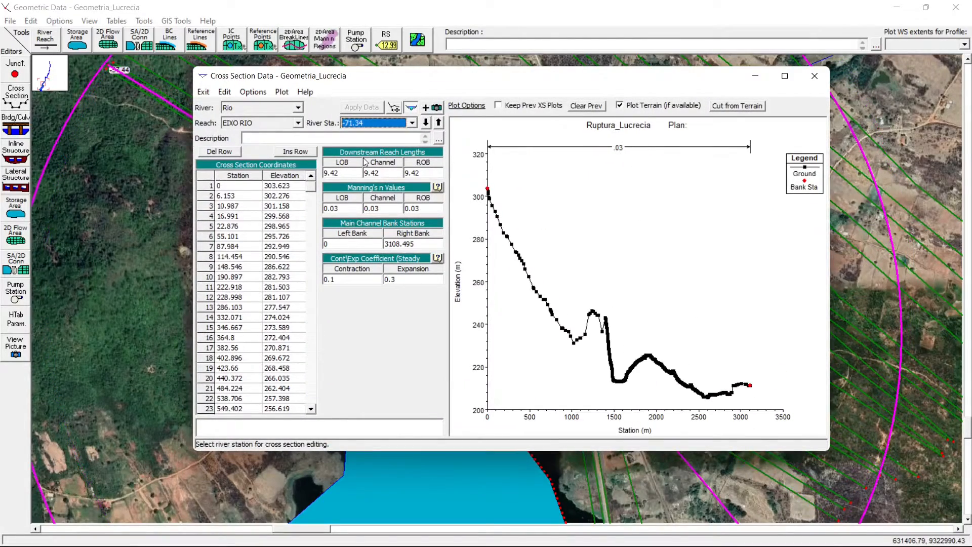
click(254, 92)
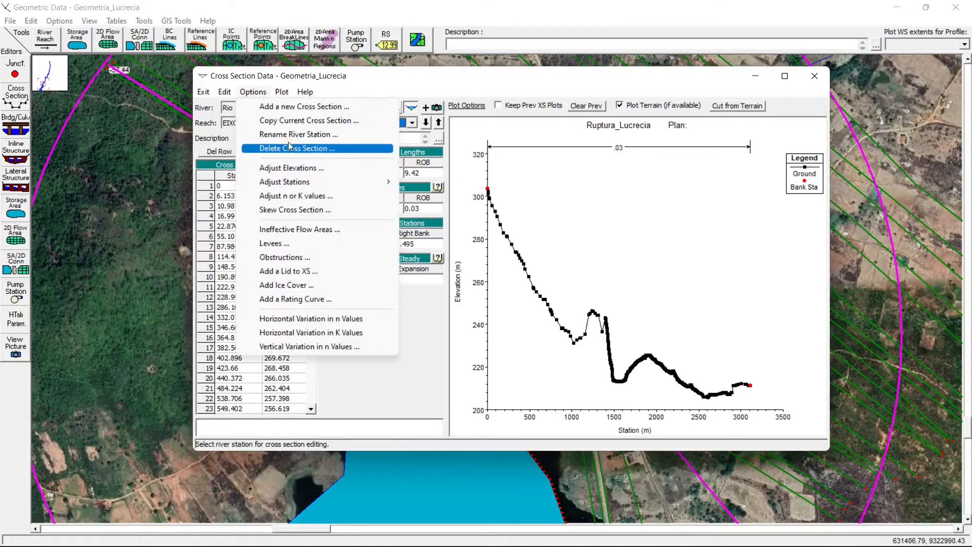
click(289, 146)
click(515, 321)
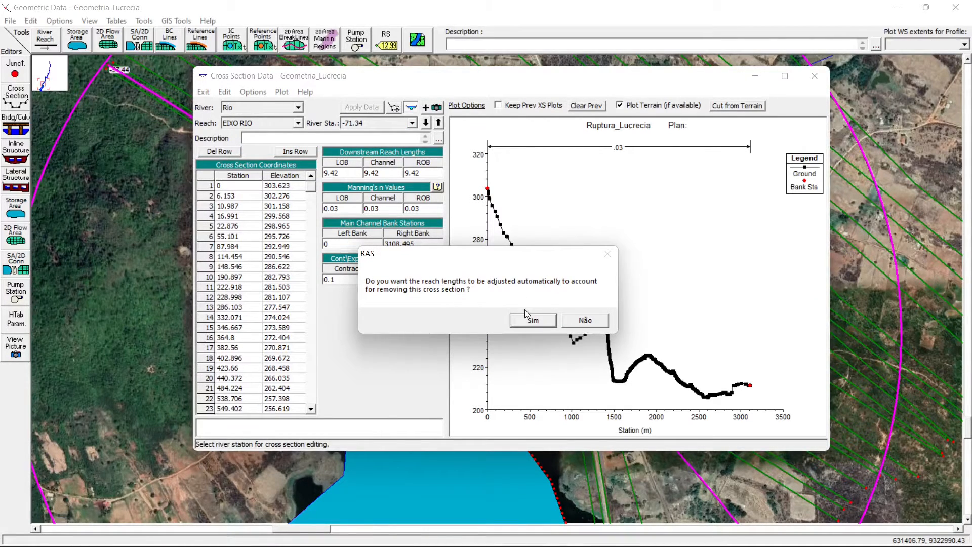
click(533, 321)
- Delete cross sections -57.44 and -54.75 of EIXO RIO, with automatic reach length adjustment for both
click(253, 91)
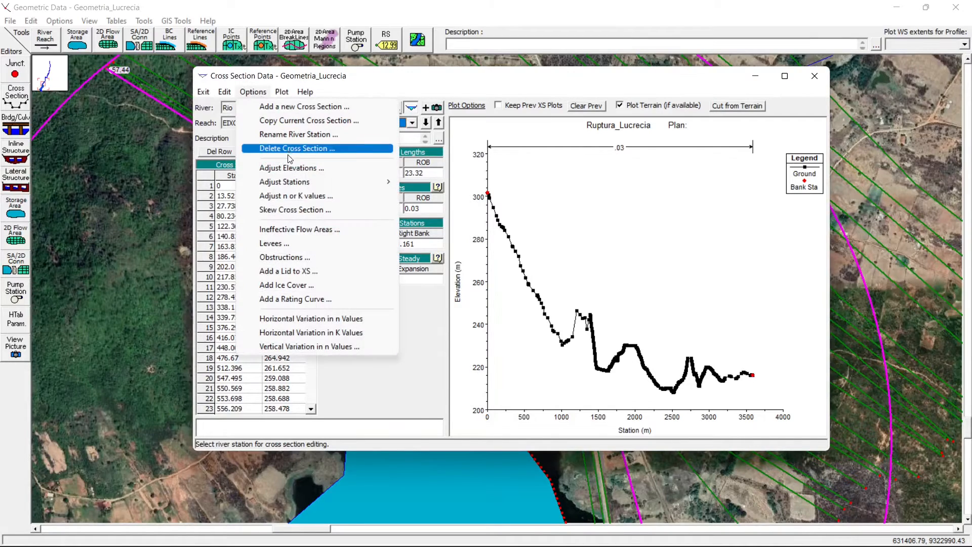
click(287, 150)
click(530, 318)
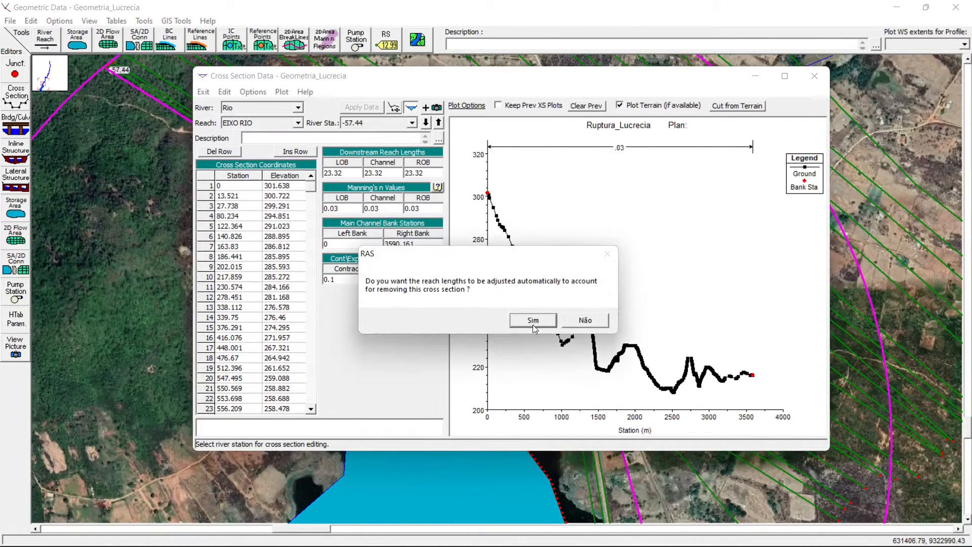
click(533, 323)
click(253, 91)
click(287, 150)
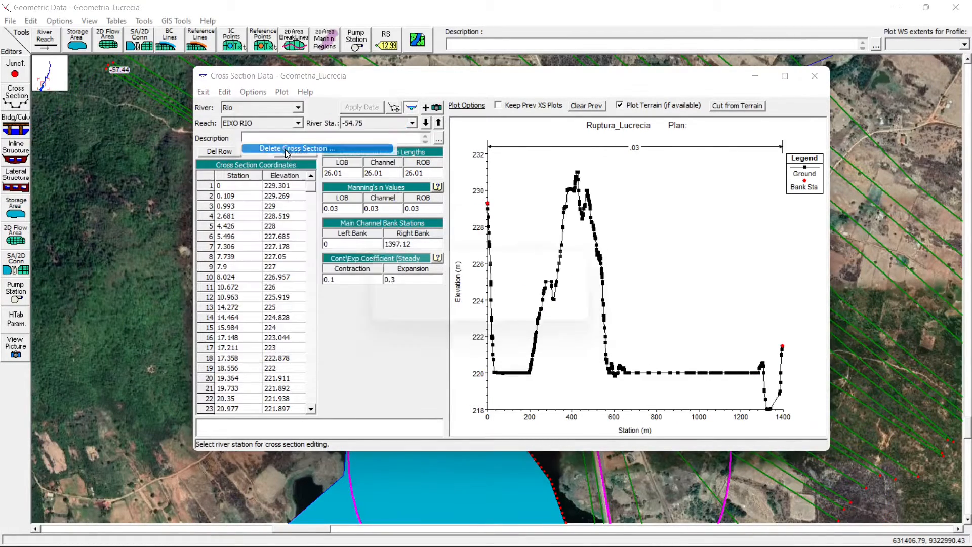
click(527, 315)
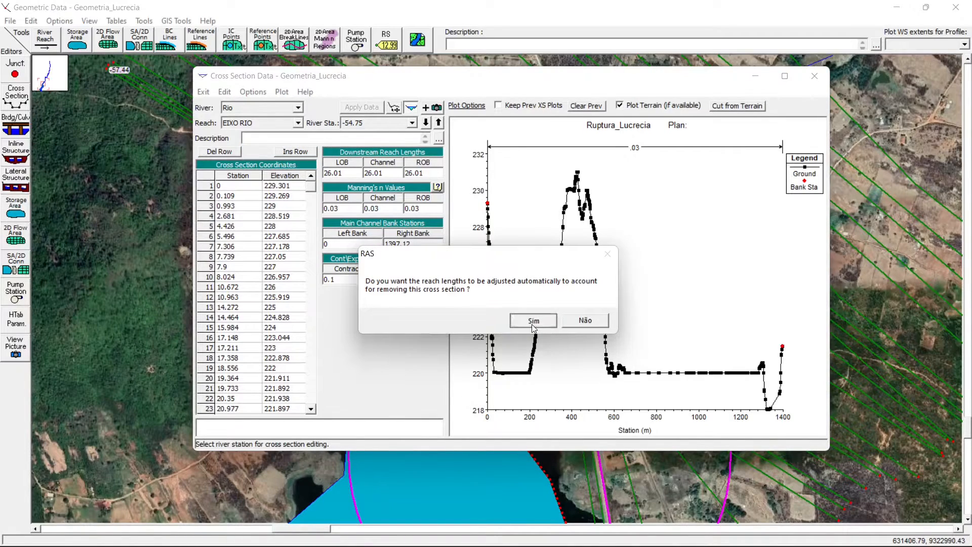
click(532, 322)
- Delete cross section -33.06 with automatic reach length adjustment, check station -80.76 and close the cross section editor
click(254, 92)
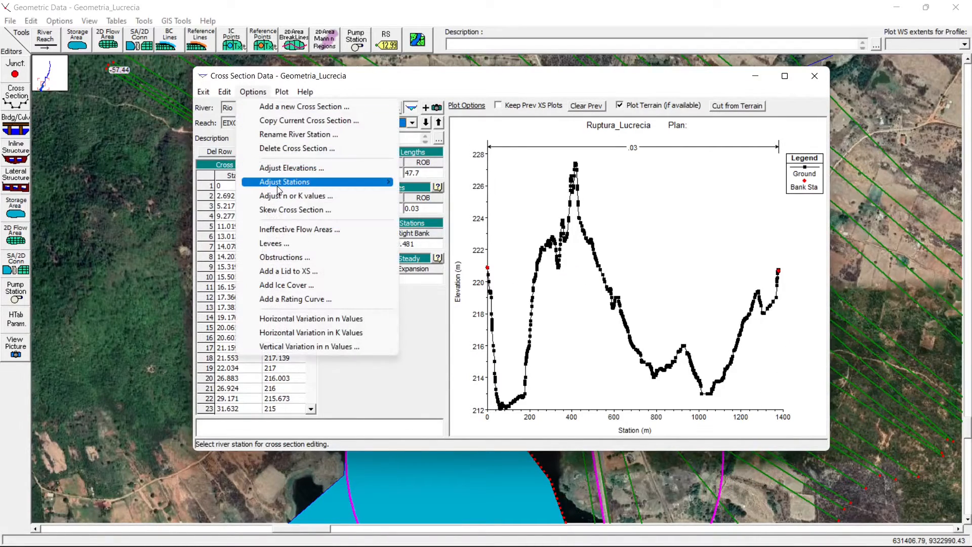
click(287, 149)
click(527, 315)
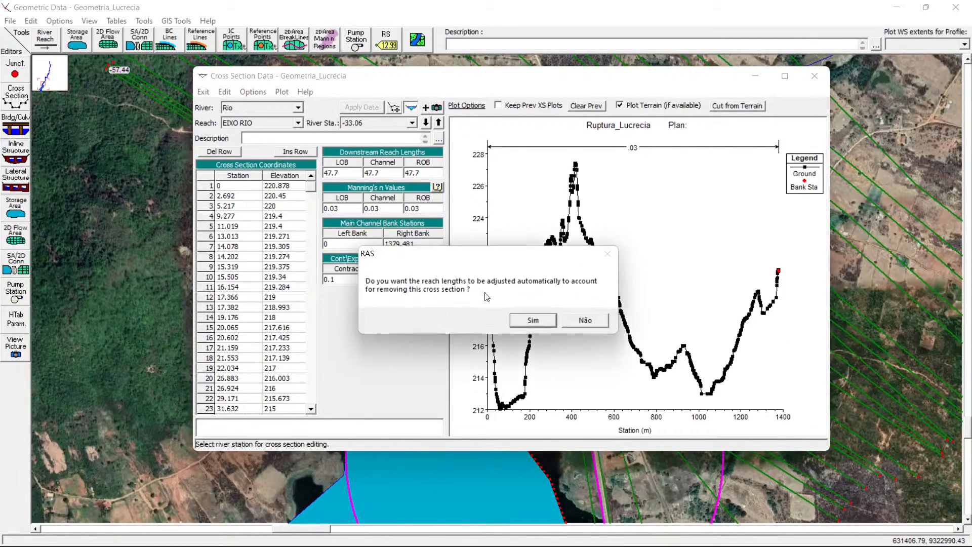
click(533, 326)
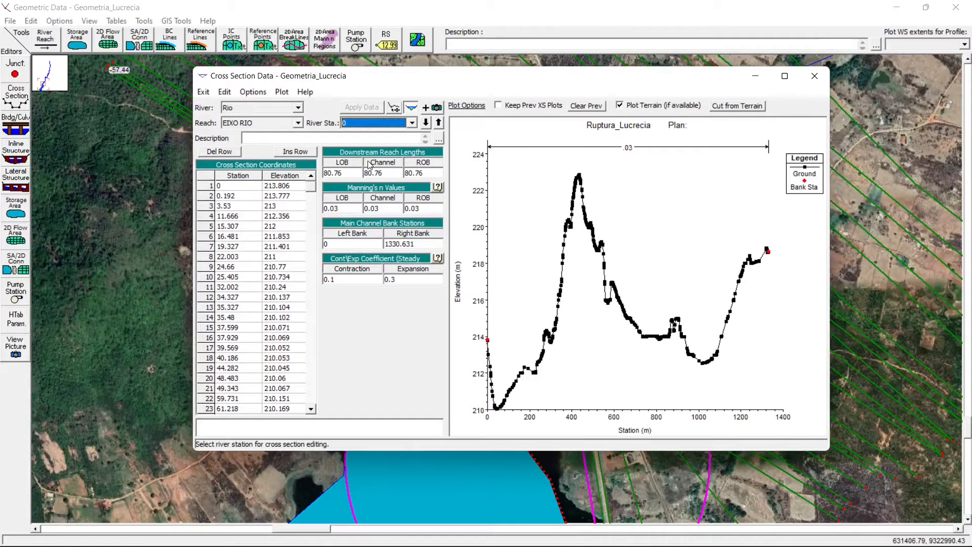
key(Down)
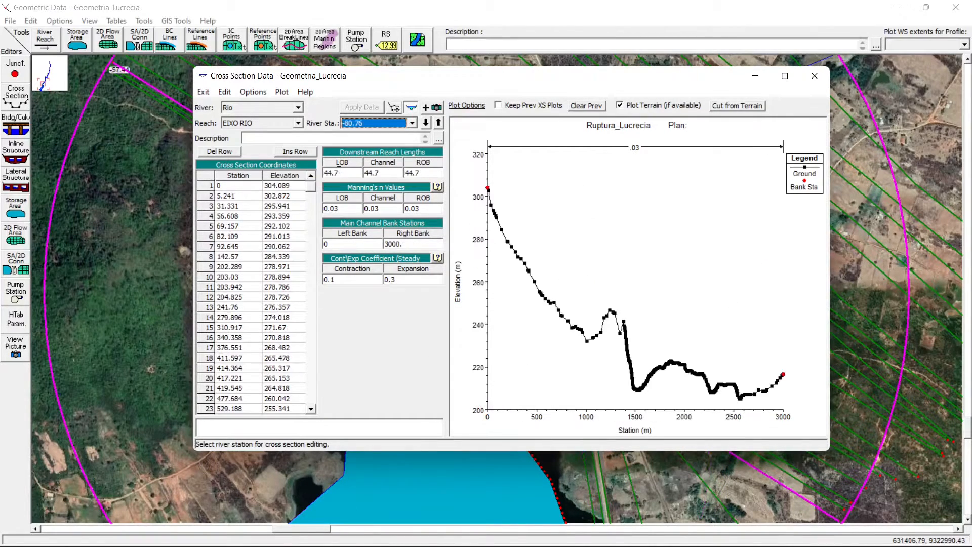
click(815, 76)
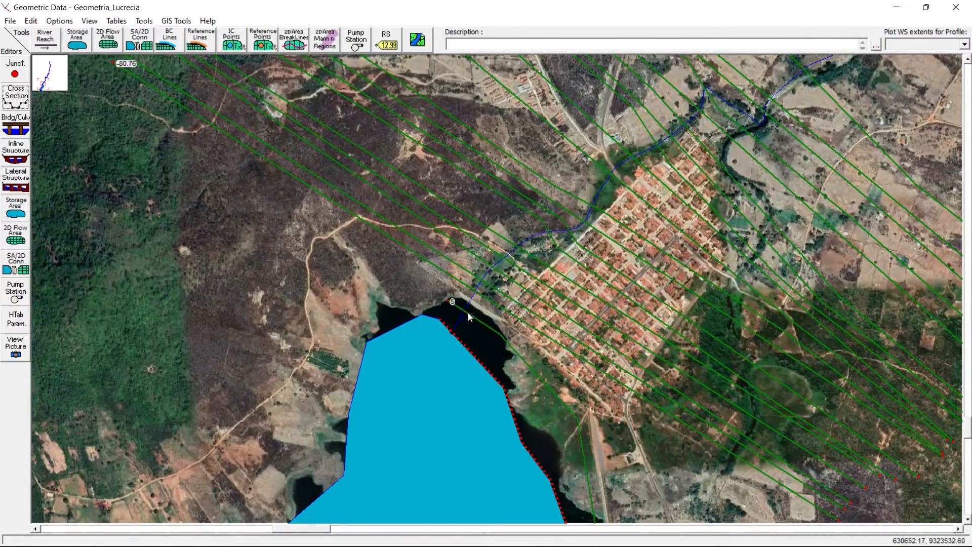
- Identify on the map the two remaining cut lines immediately upstream and downstream of the dam
right_click(475, 293)
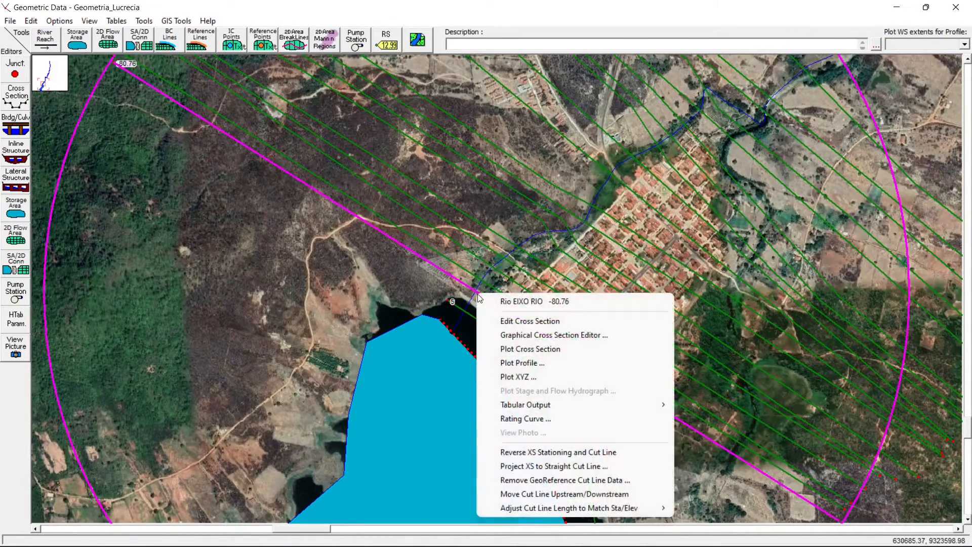
click(472, 299)
right_click(471, 310)
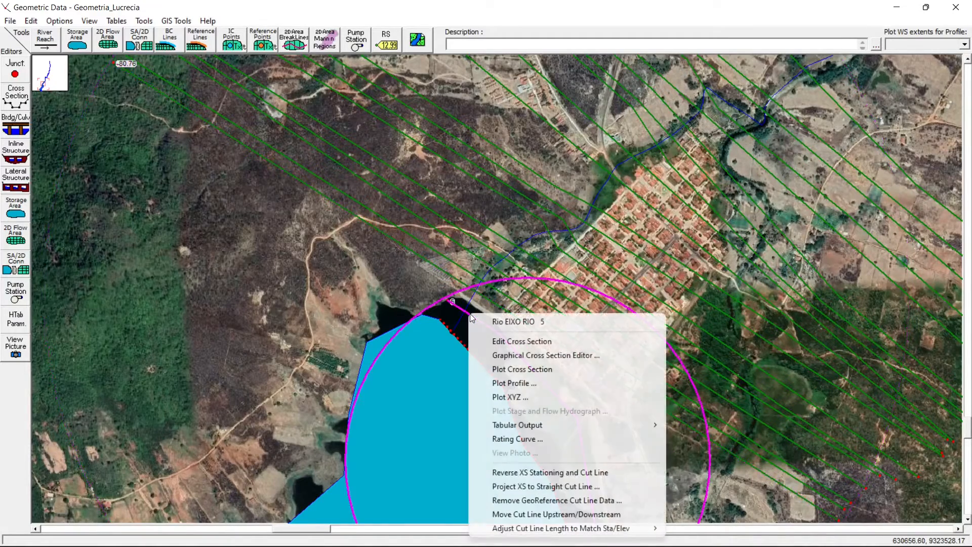
click(463, 298)
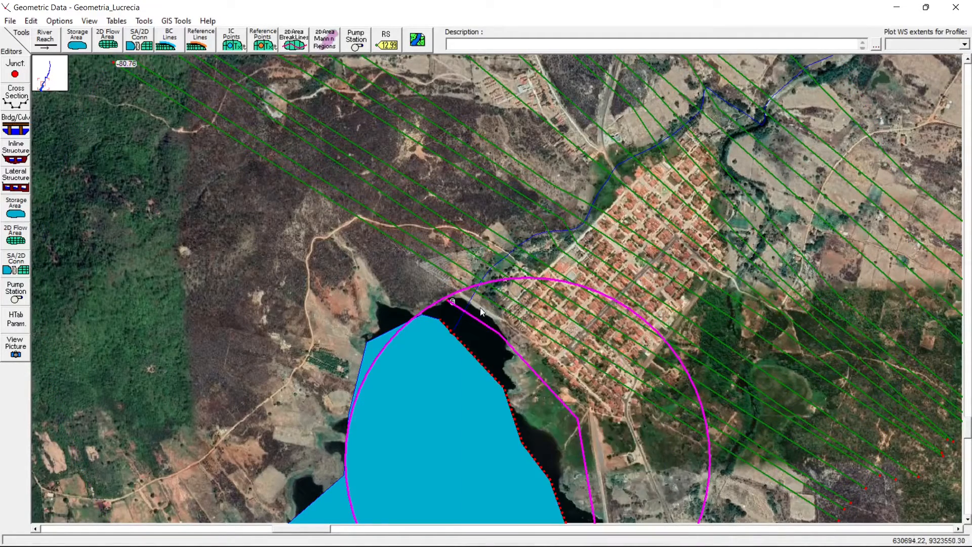
right_click(478, 294)
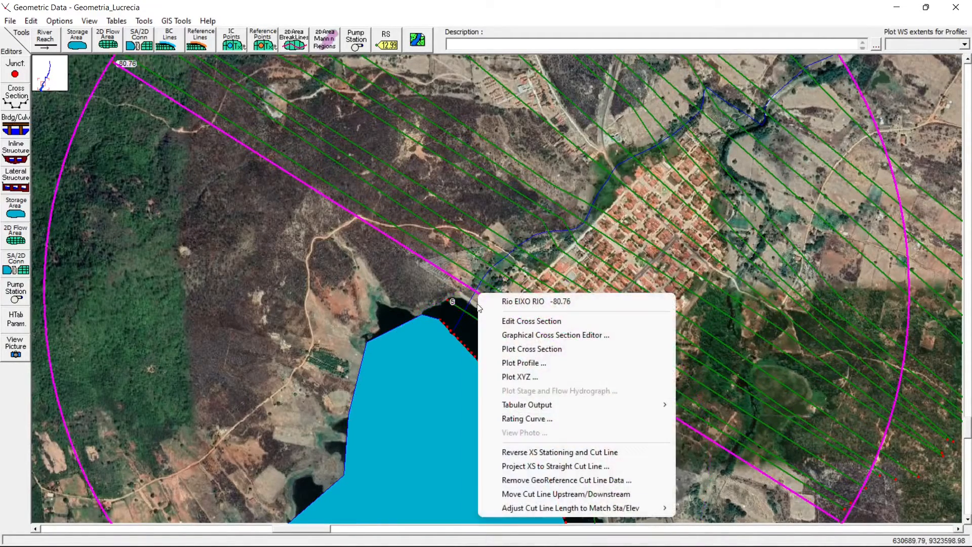
click(406, 288)
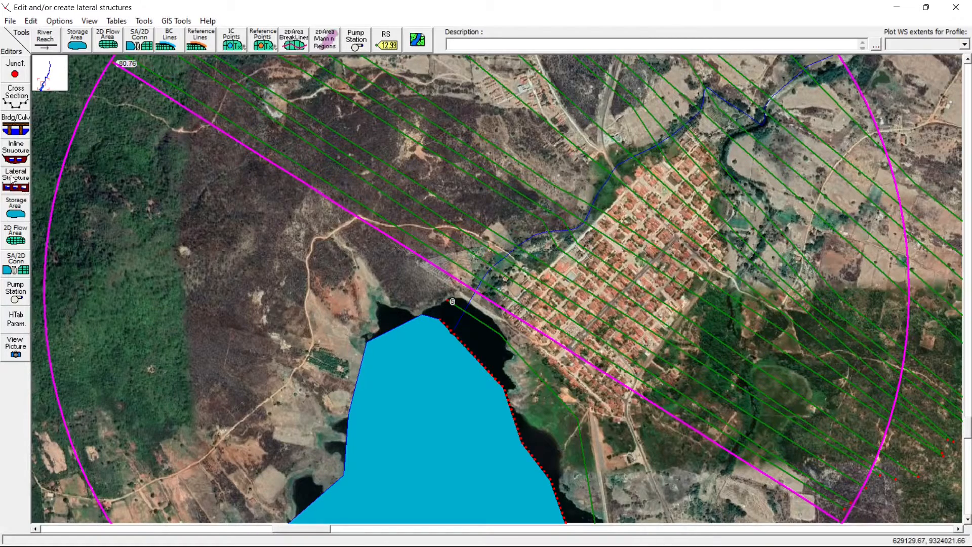
- Add an inline structure at river station -50 in reach EIXO RIO and describe it as "Barragem Lucrecia"
click(16, 154)
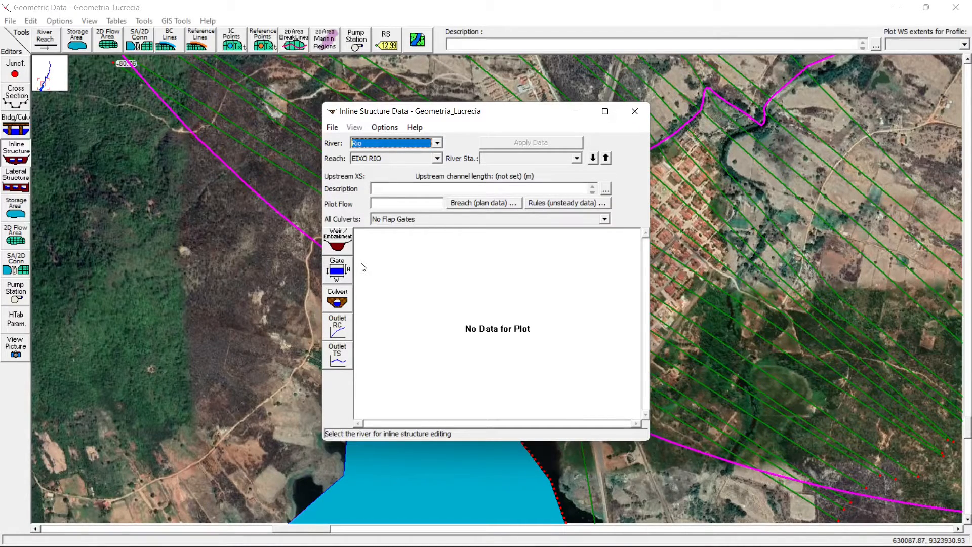
click(389, 129)
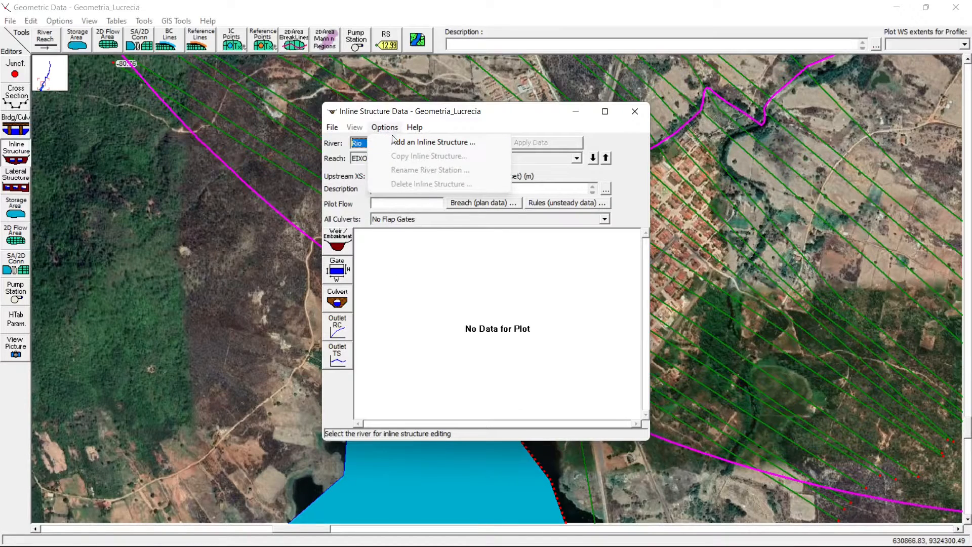
click(411, 143)
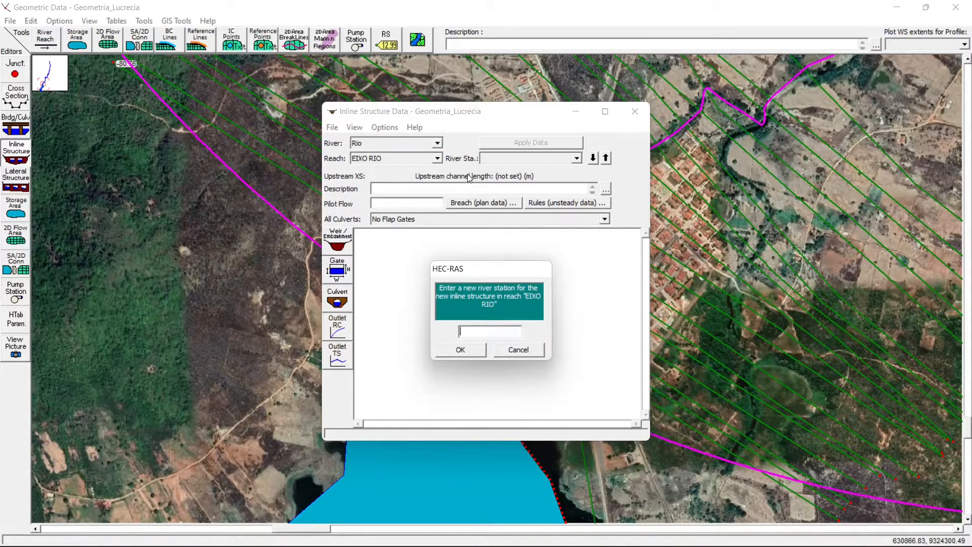
text(-50)
click(470, 352)
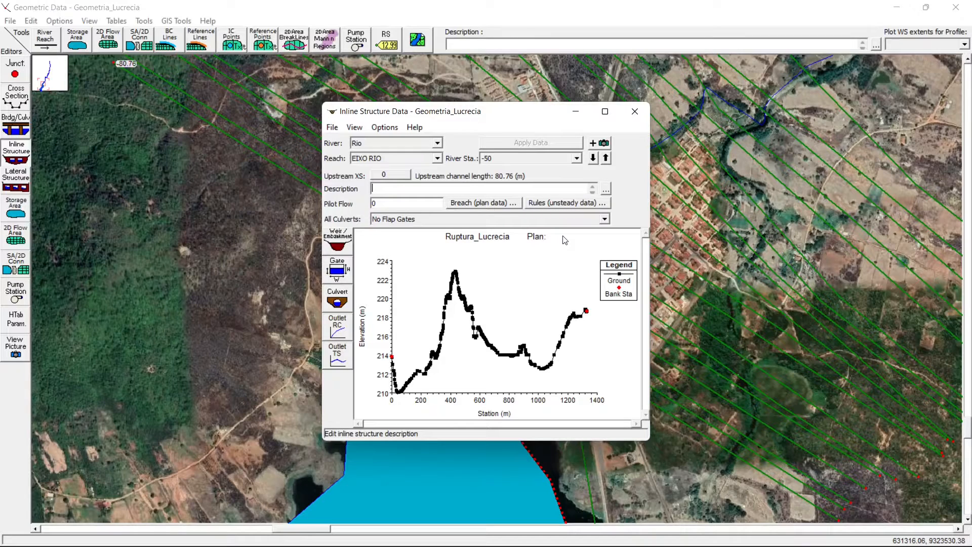
text(Barragem Lucrecia)
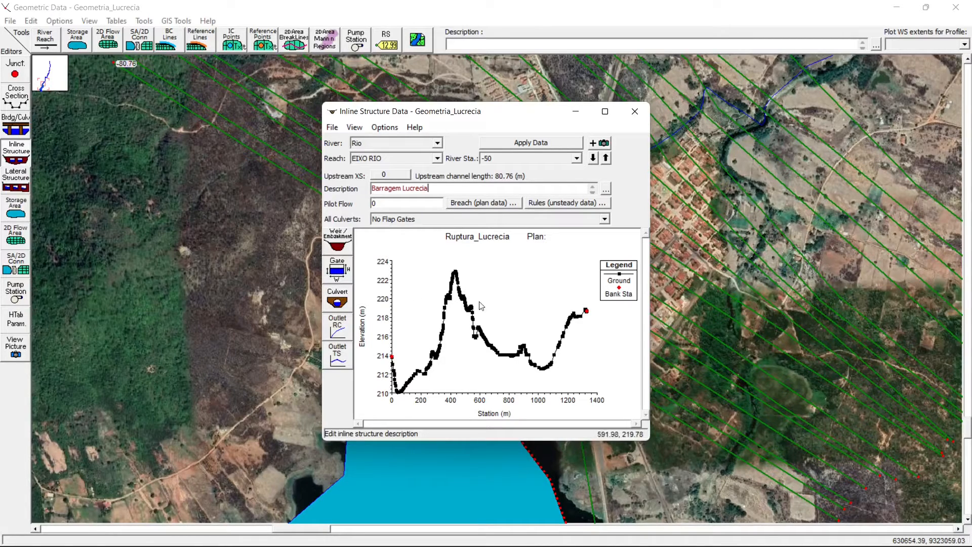
- Open the weir/embankment data of the inline structure and set the distance to 50 m and the width to 10 m
click(345, 245)
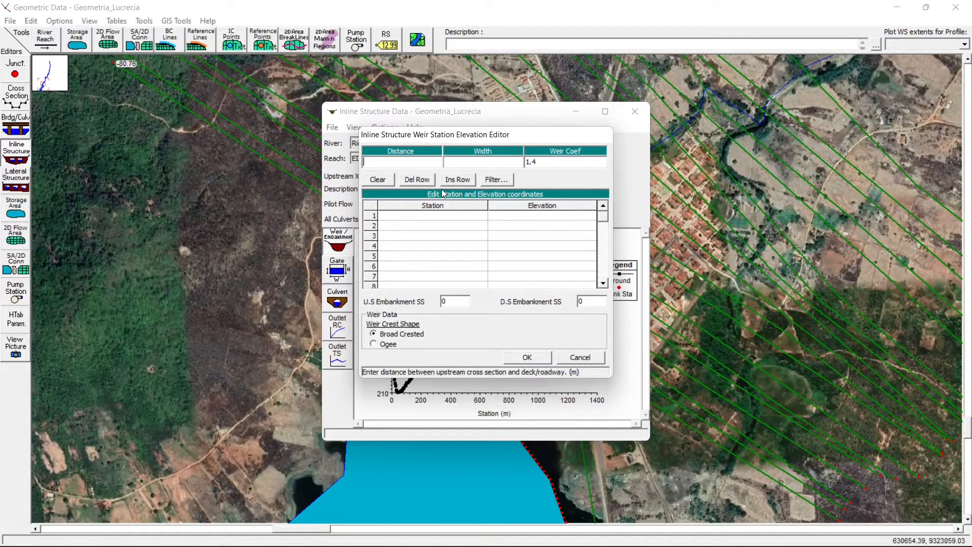
click(472, 161)
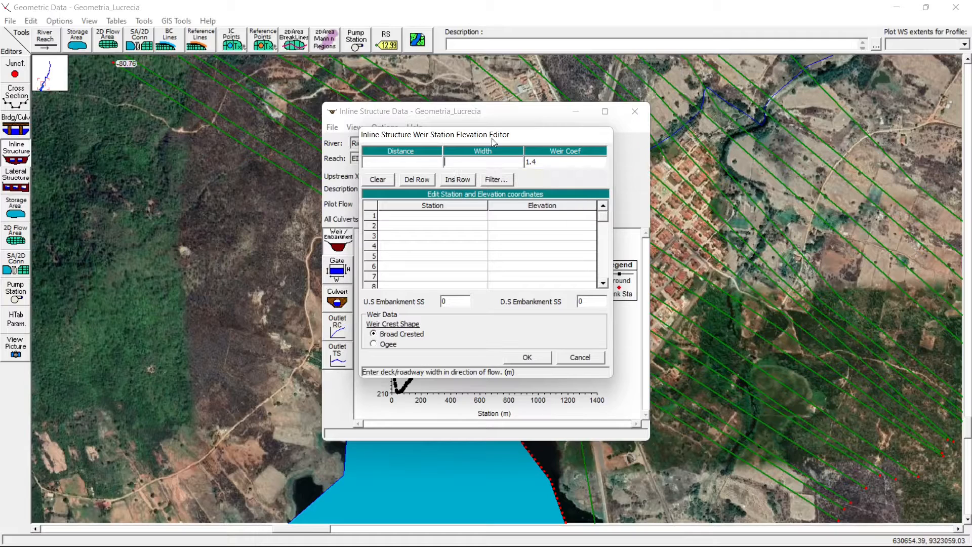
click(386, 160)
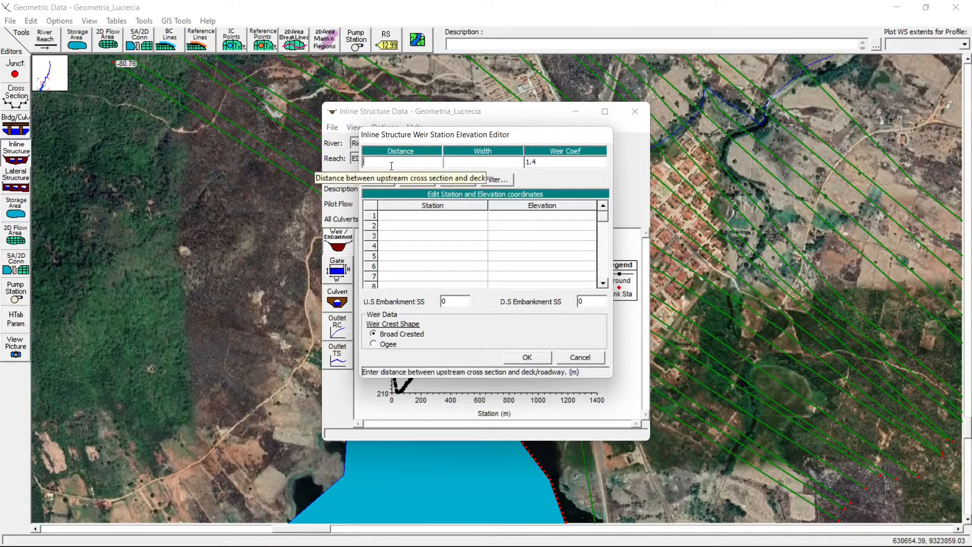
text(50)
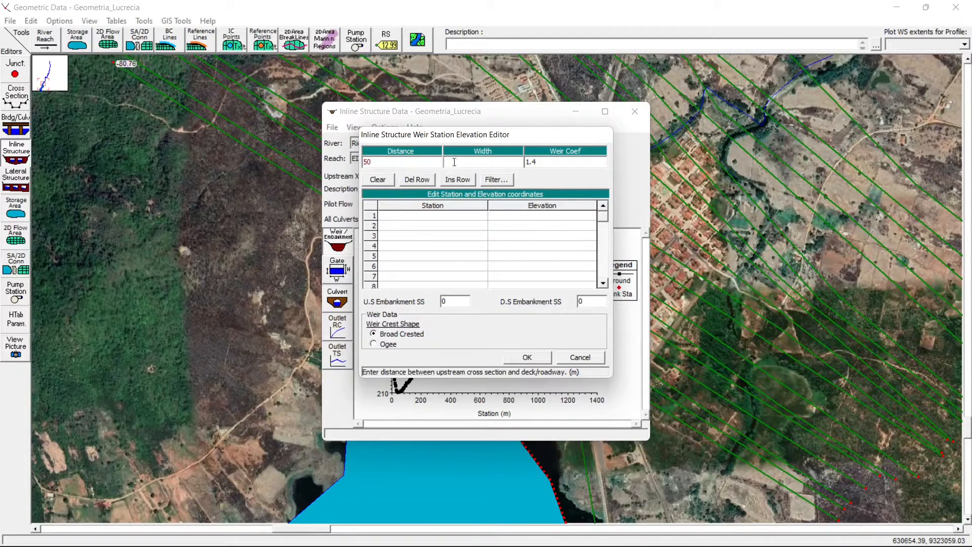
click(458, 162)
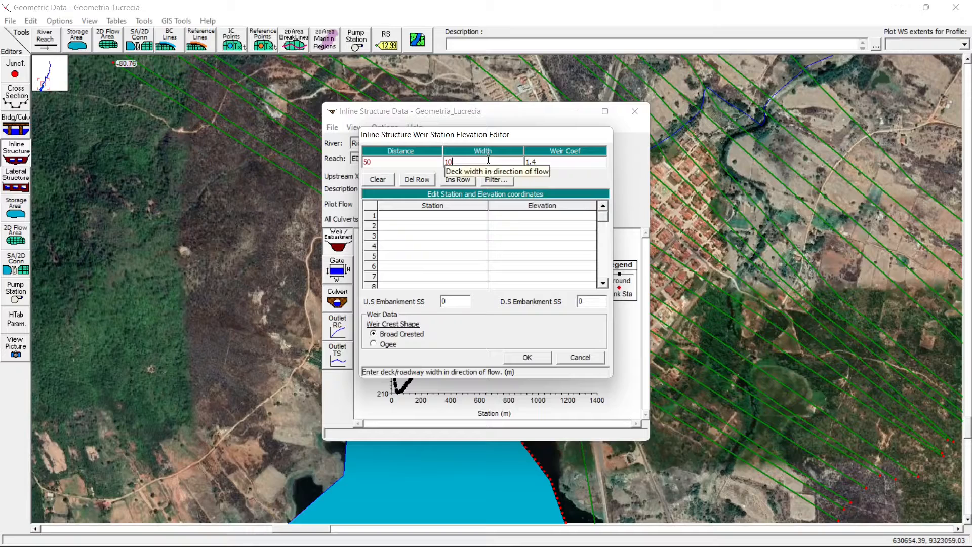
- Define the weir crest line from station 0 to station 1500, with elevation 220.3 at both ends
click(455, 217)
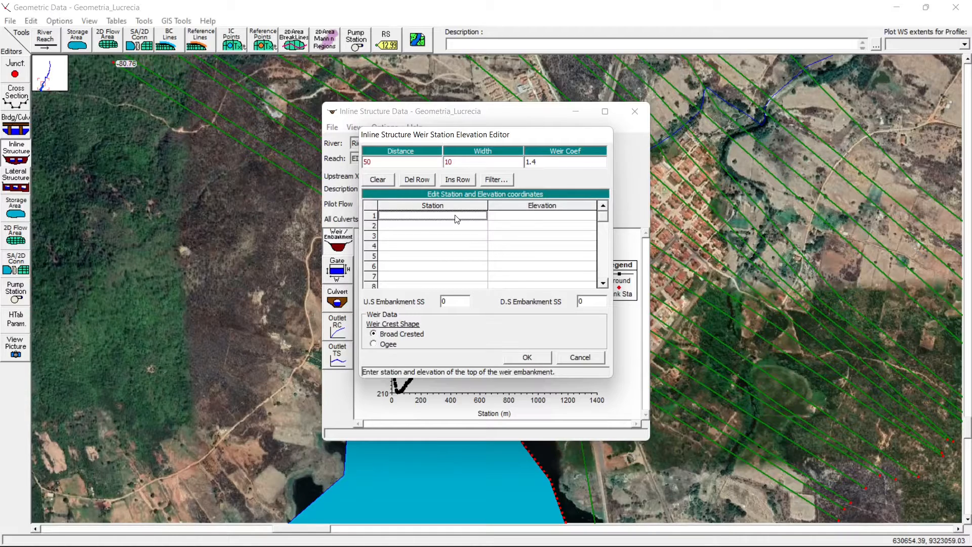
click(428, 229)
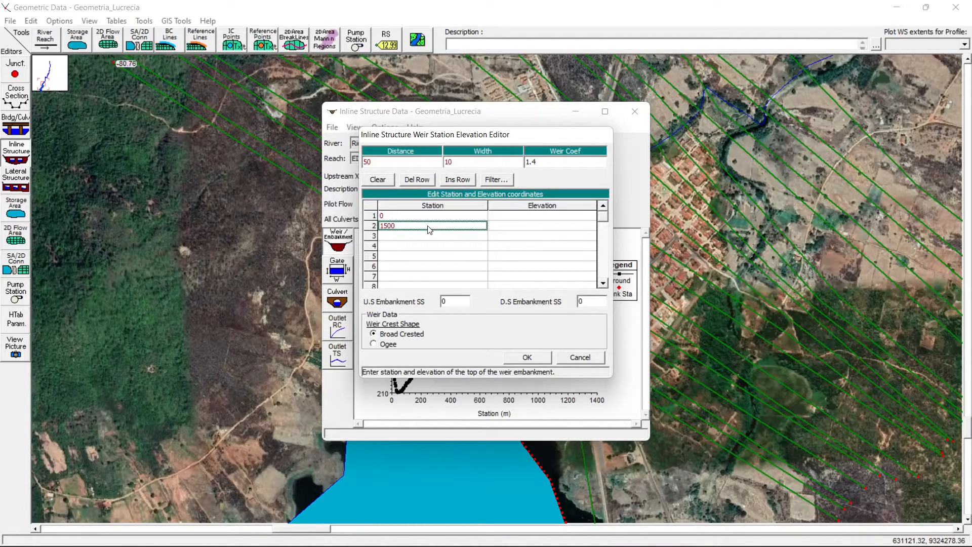
click(515, 219)
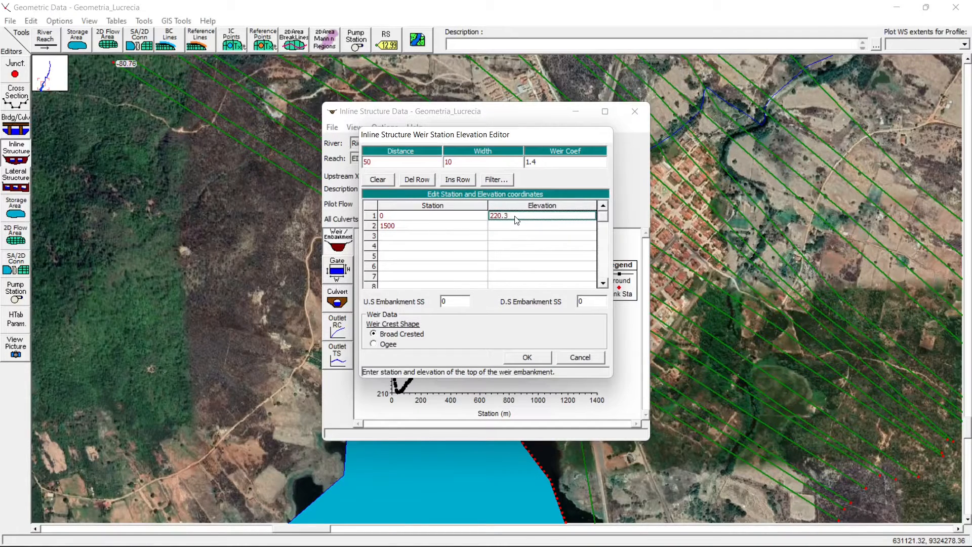
text(220.3)
click(521, 230)
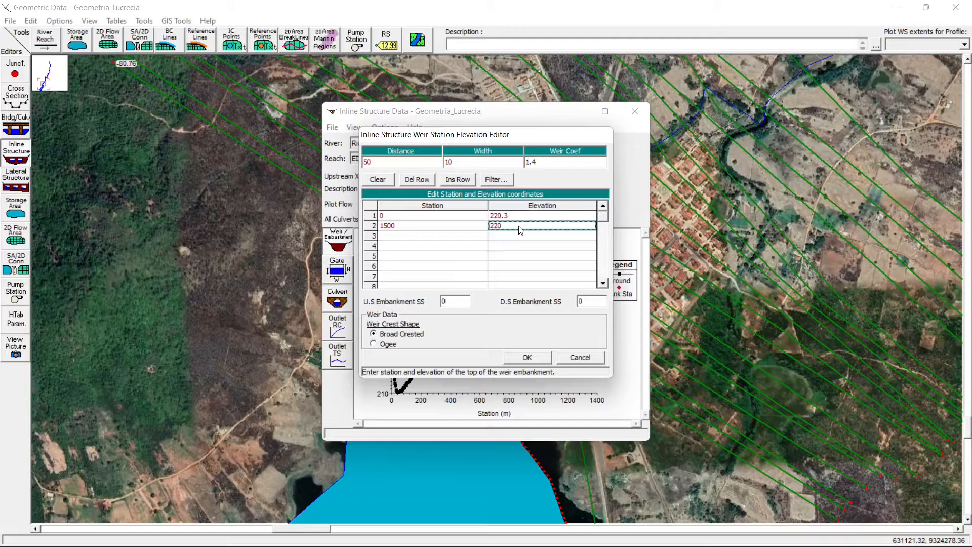
- Switch to Edge and check the Coroamento elevation in the SIRGAS 2000 / IBGE column of Quadro 3
mouse_move(460, 537)
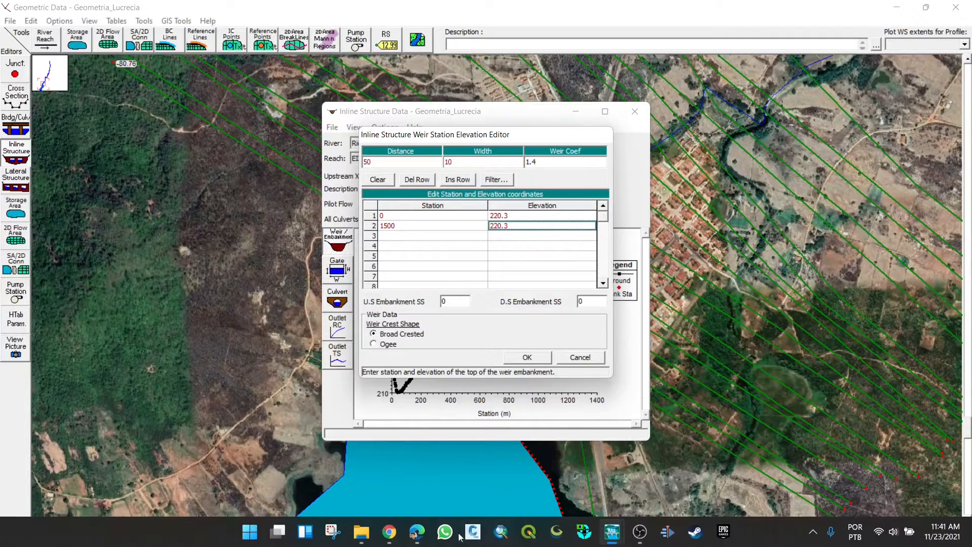
click(415, 531)
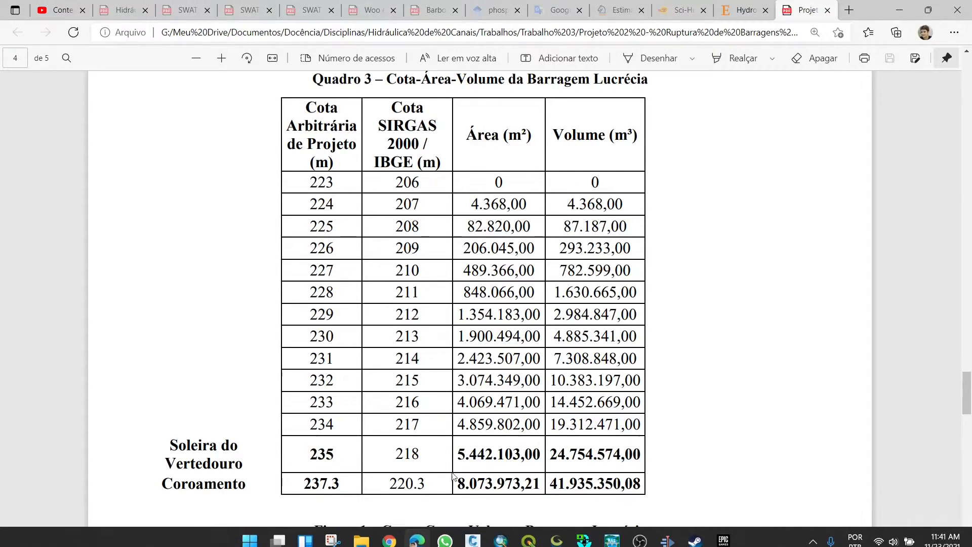
drag(388, 483, 426, 483)
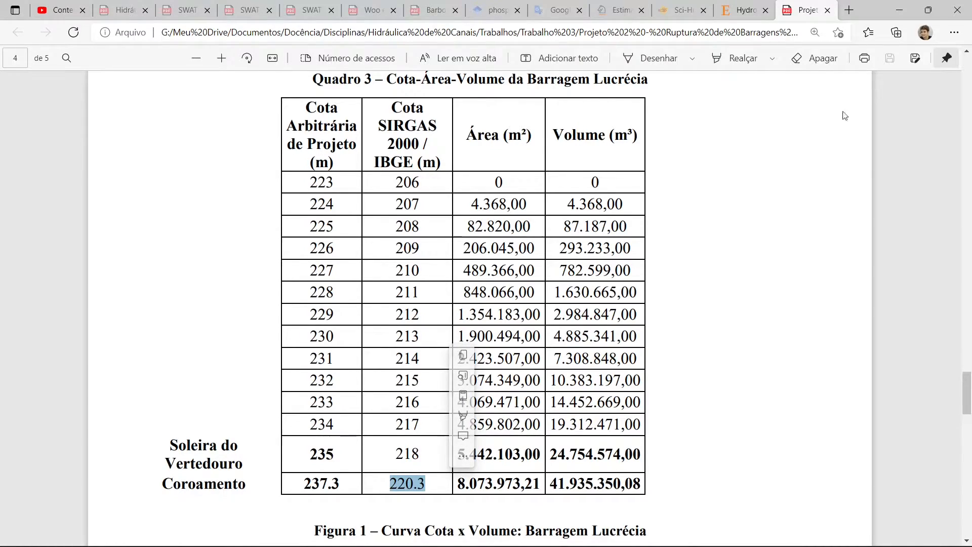
- Return to HEC-RAS, accept the weir station and elevation data, and maximize the inline structure window
click(899, 10)
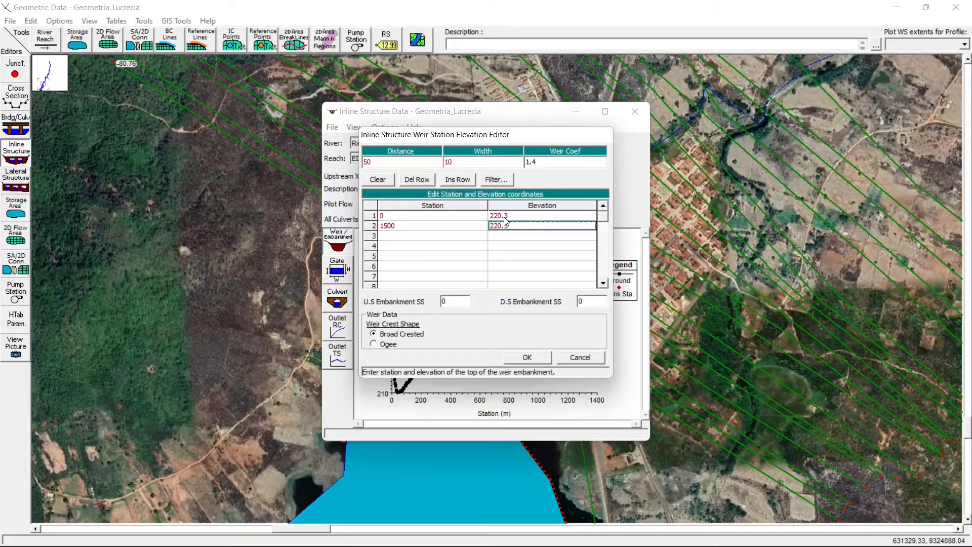
click(389, 162)
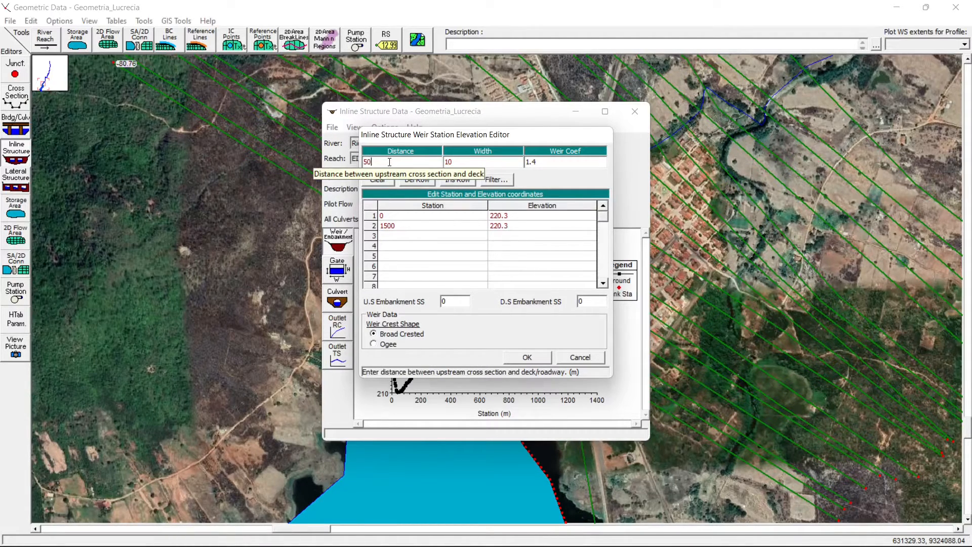
click(464, 163)
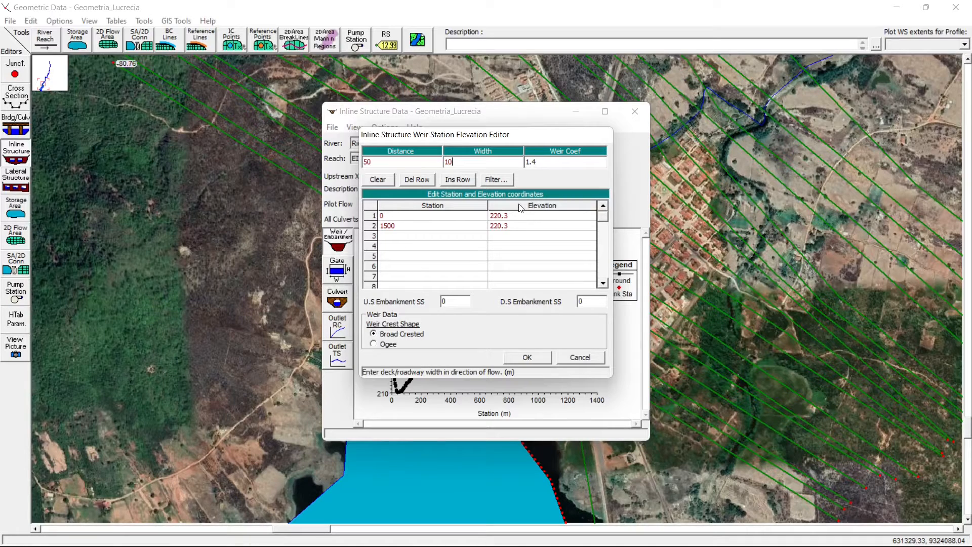
click(526, 357)
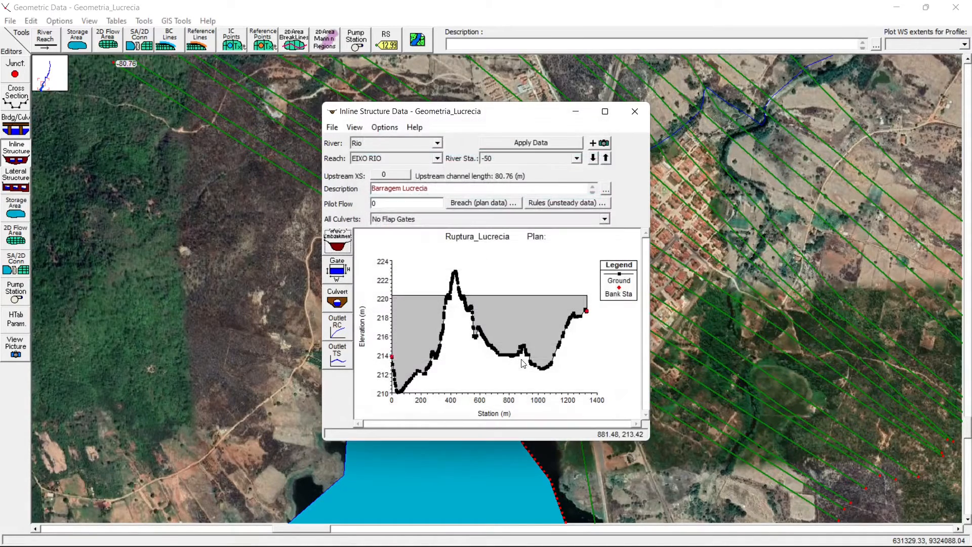
click(604, 111)
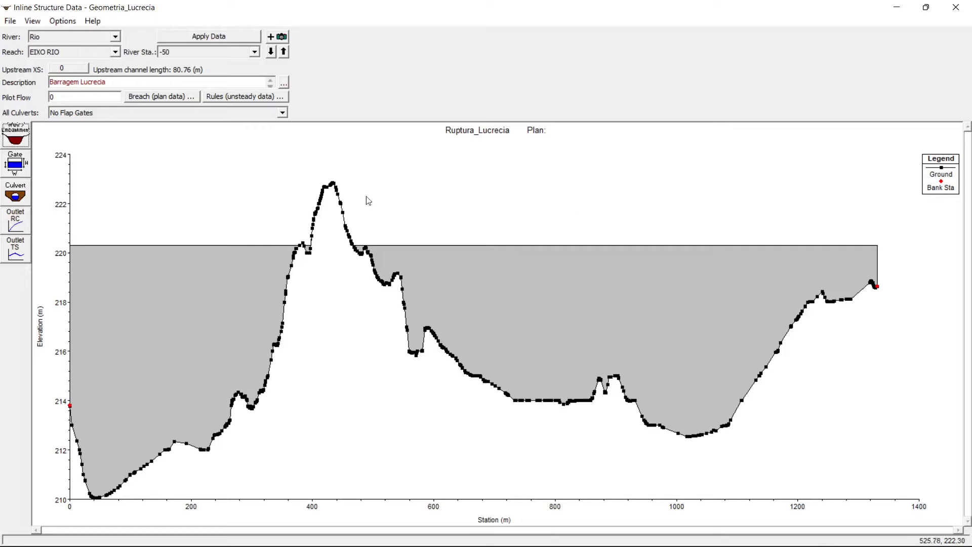
- Open the gate data of the inline structure and set Gate #1 to Overflow (open air), keeping the Broad Crested weir shape
click(19, 166)
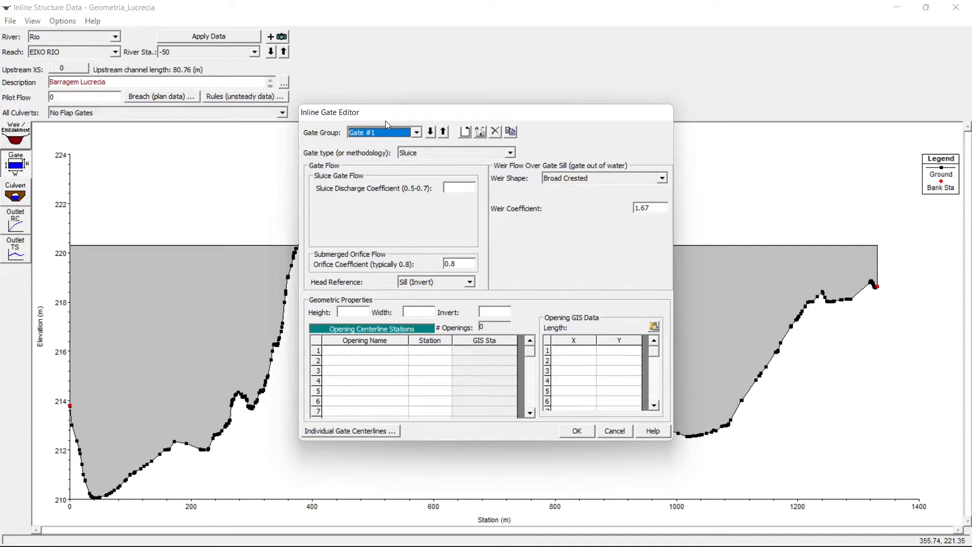
click(508, 152)
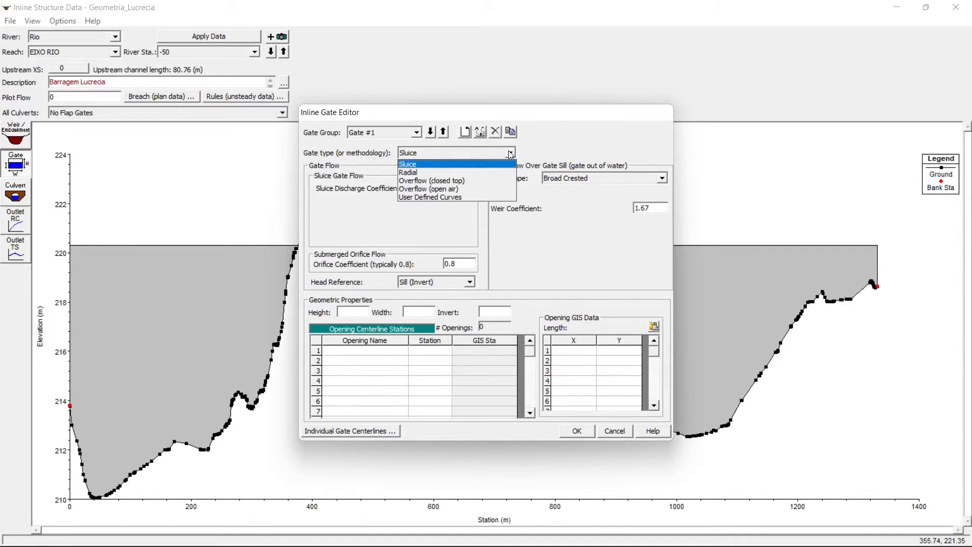
click(442, 189)
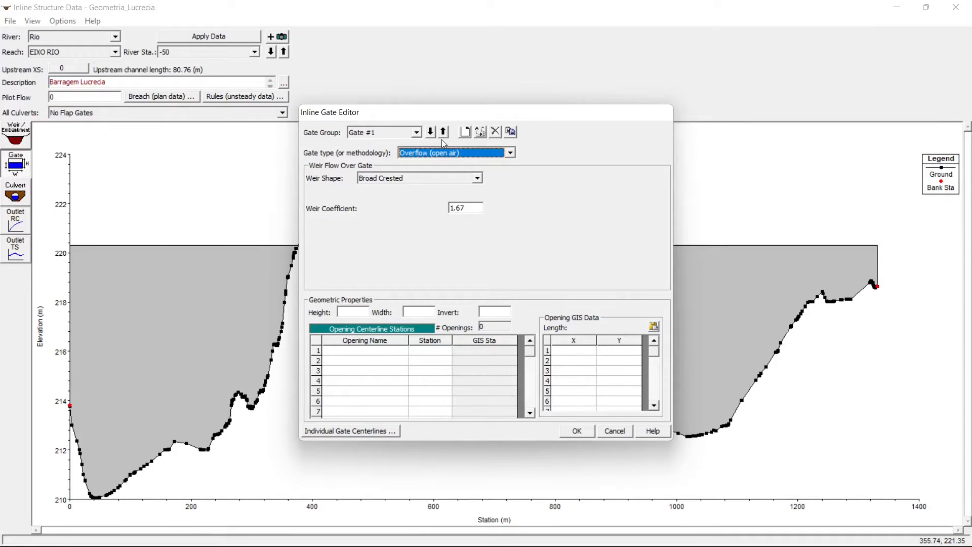
click(476, 178)
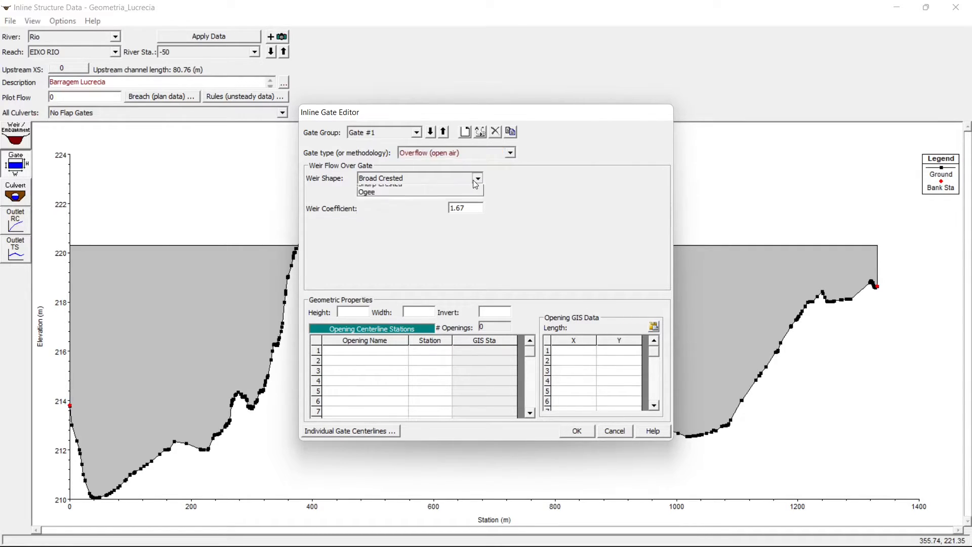
click(477, 180)
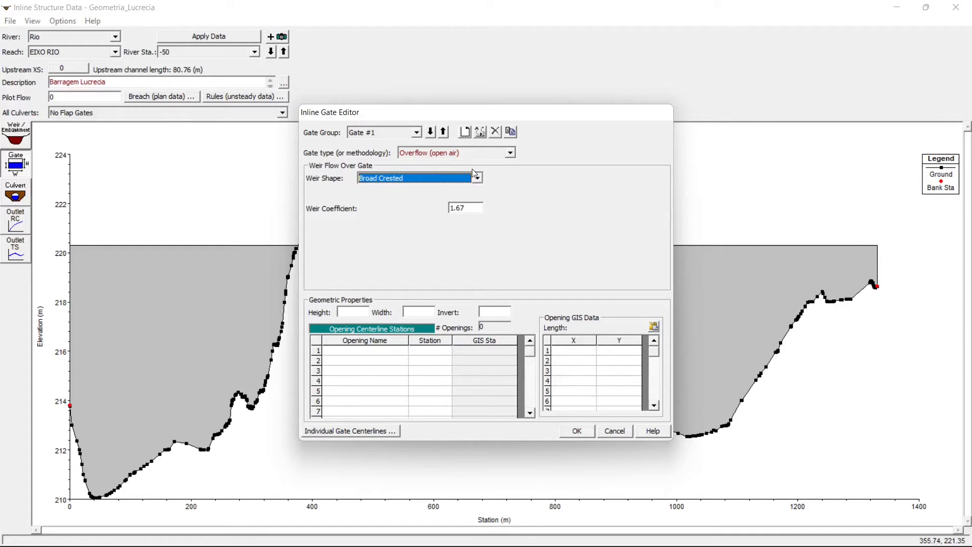
- Set the Gate #1 geometry to height 2.3 m, width 80 m and invert 218 m
click(351, 312)
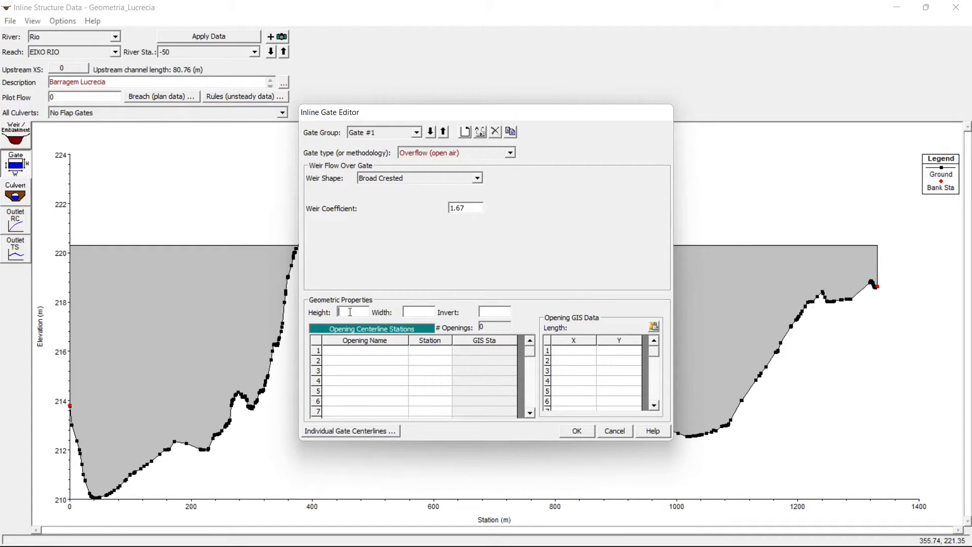
text(2.3)
text(80)
text(218)
- Add a gate opening named "Vertedouro" with its centerline at station 1315 and accept the gate data
click(381, 354)
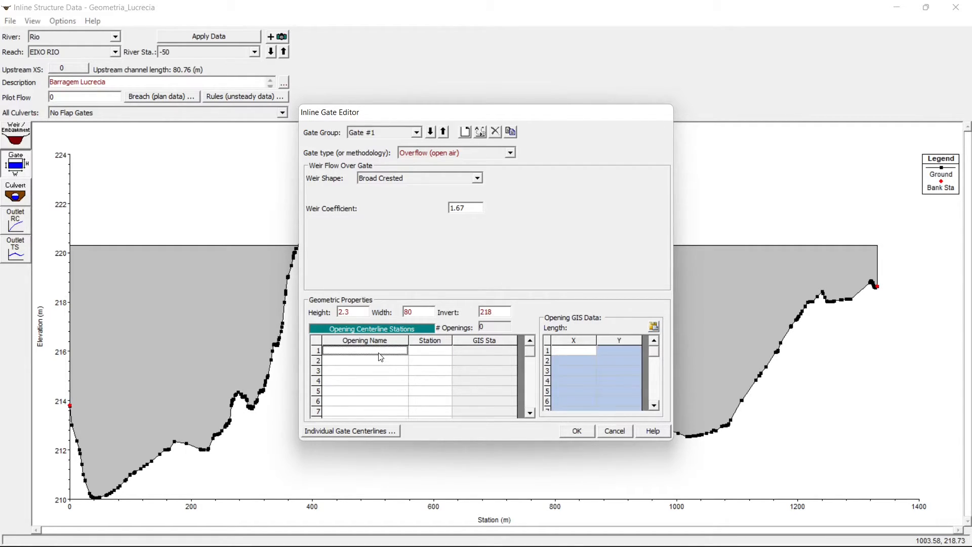
key(Caps_Lock)
text(Vertedouro)
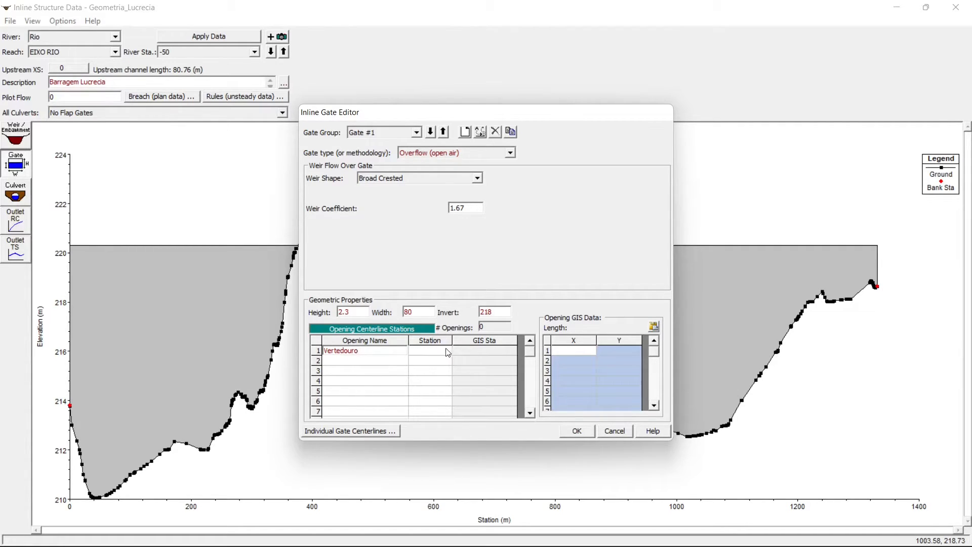
click(443, 352)
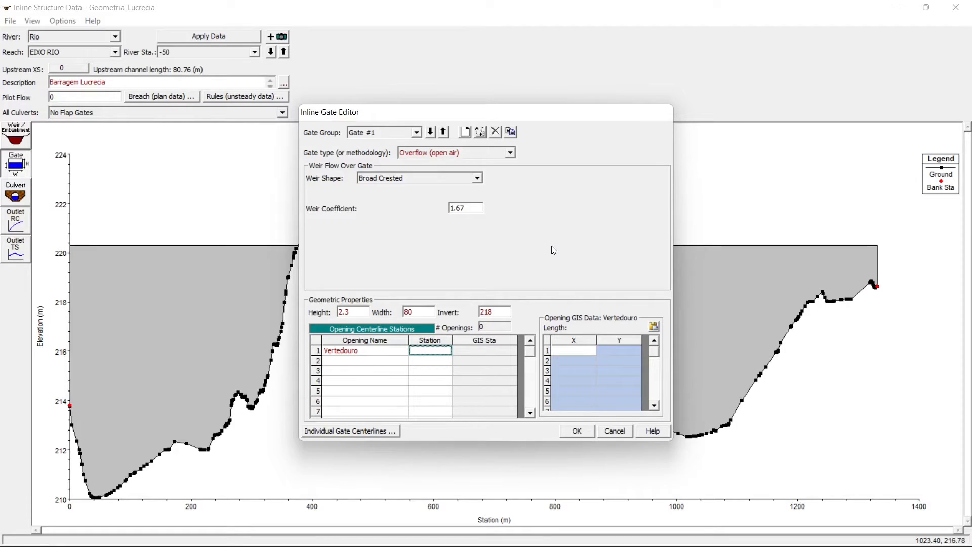
text(1315)
click(579, 430)
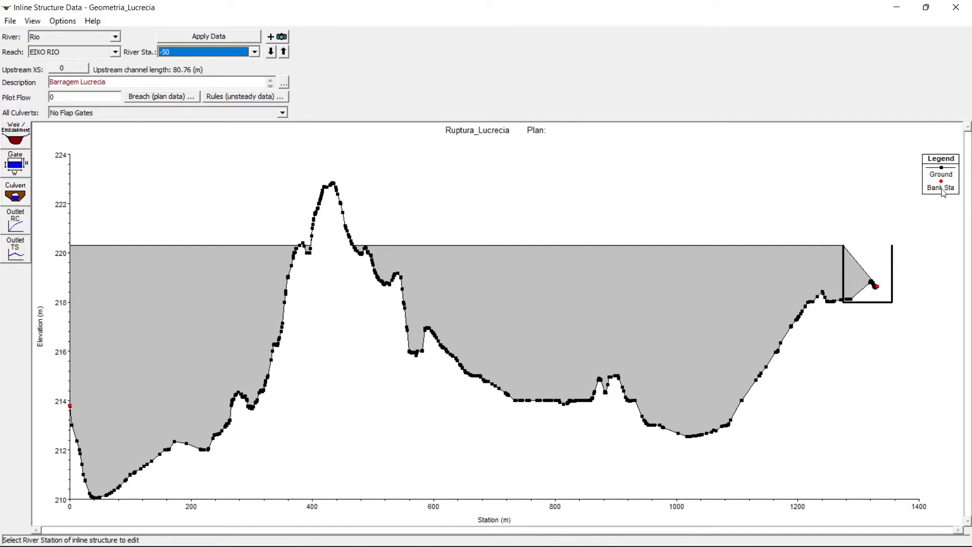
- Replace the coordinates of cross section 5 with the copied station-elevation data, accepting the edits and adjusting the cut line
click(897, 9)
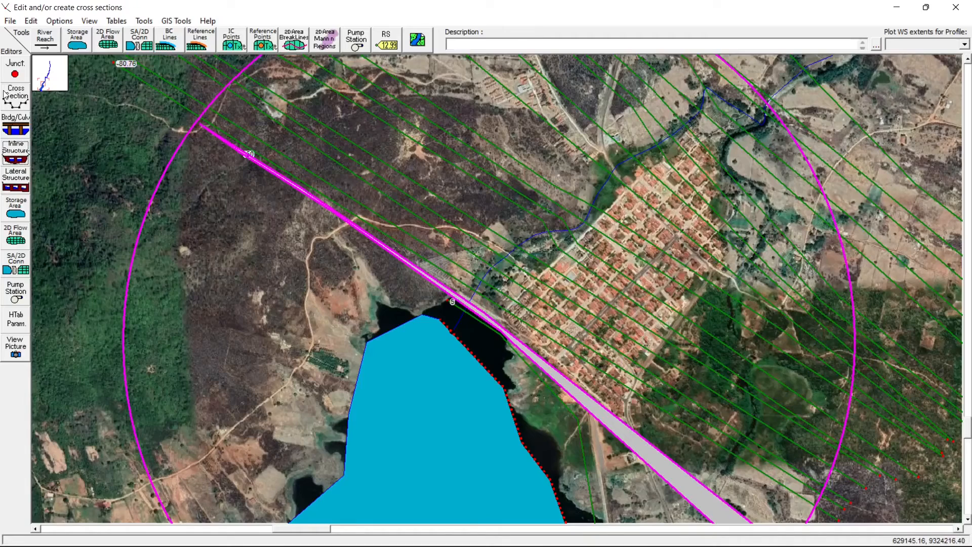
click(8, 94)
mouse_move(245, 175)
mouse_down()
mouse_move(303, 185)
mouse_move(247, 178)
mouse_up()
click(241, 192)
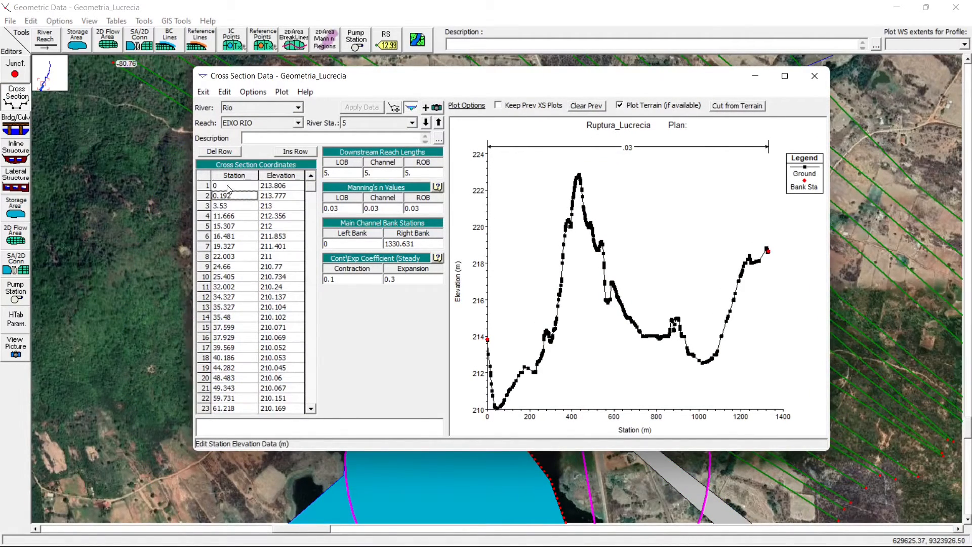
click(229, 186)
drag(237, 177, 264, 178)
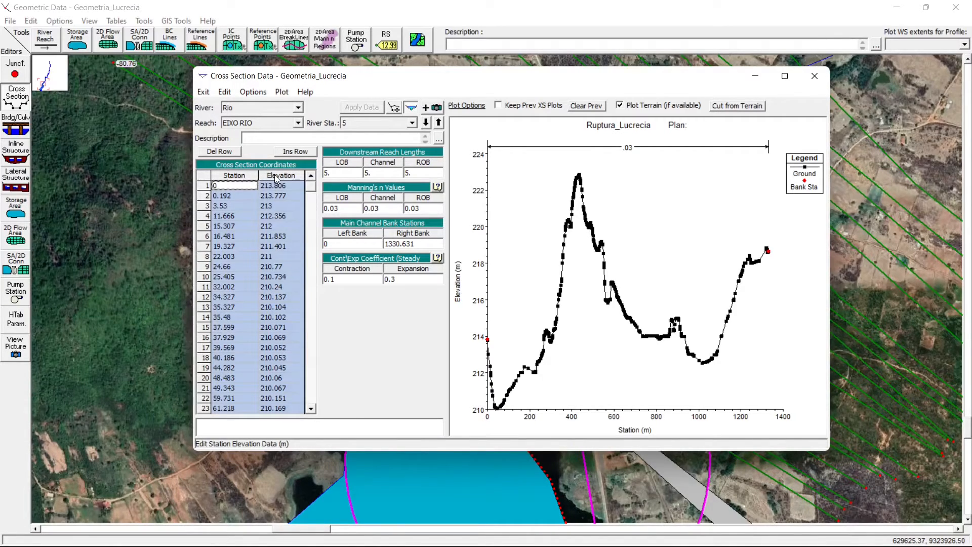
key(ctrl+v)
mouse_move(310, 195)
mouse_down()
mouse_move(311, 385)
mouse_move(311, 185)
mouse_up()
click(367, 108)
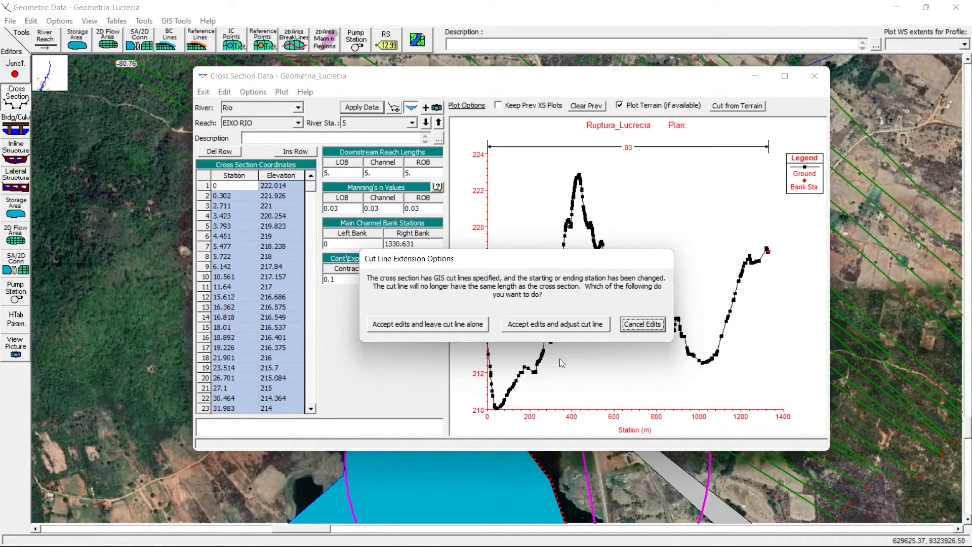
click(561, 325)
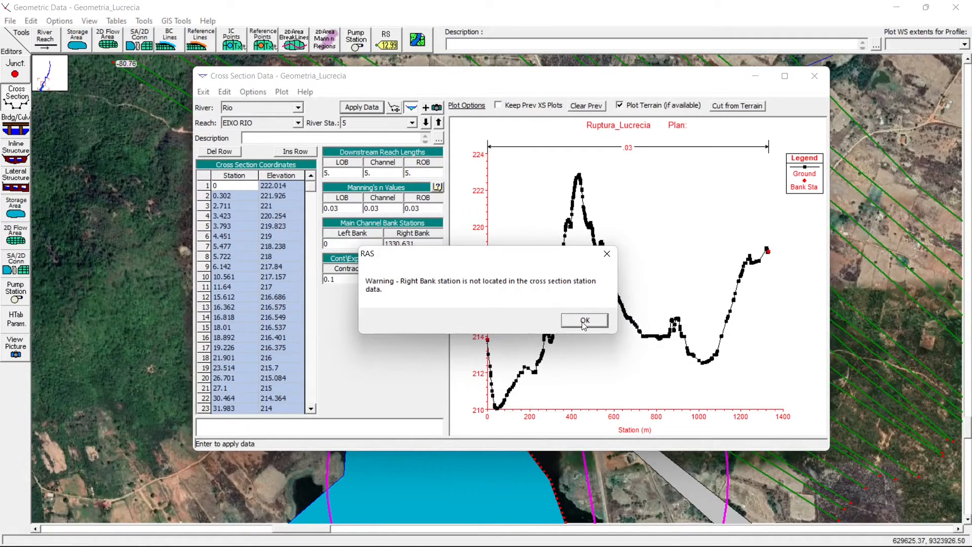
click(583, 324)
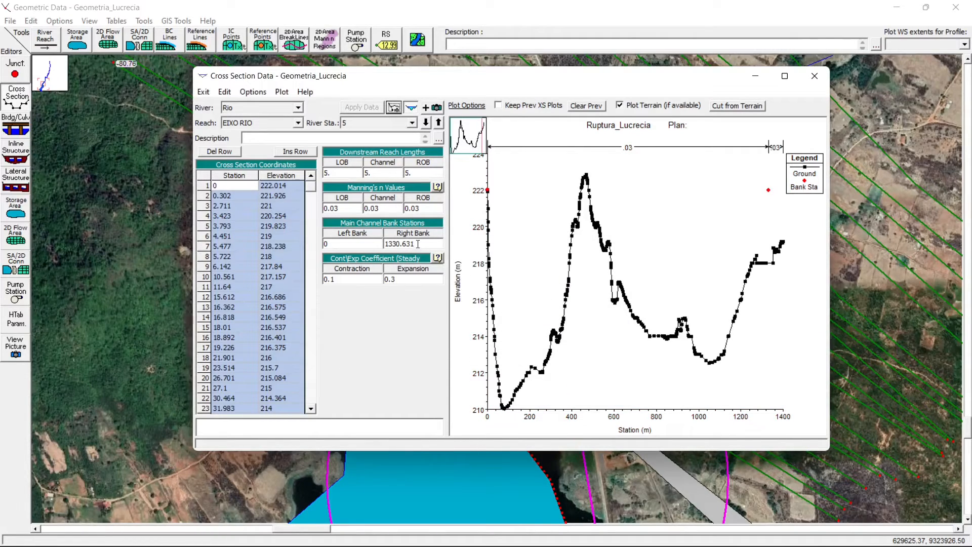
- Set the right bank station of cross section 5 to 1476.645, apply it and reload the section's plot
drag(431, 246, 366, 240)
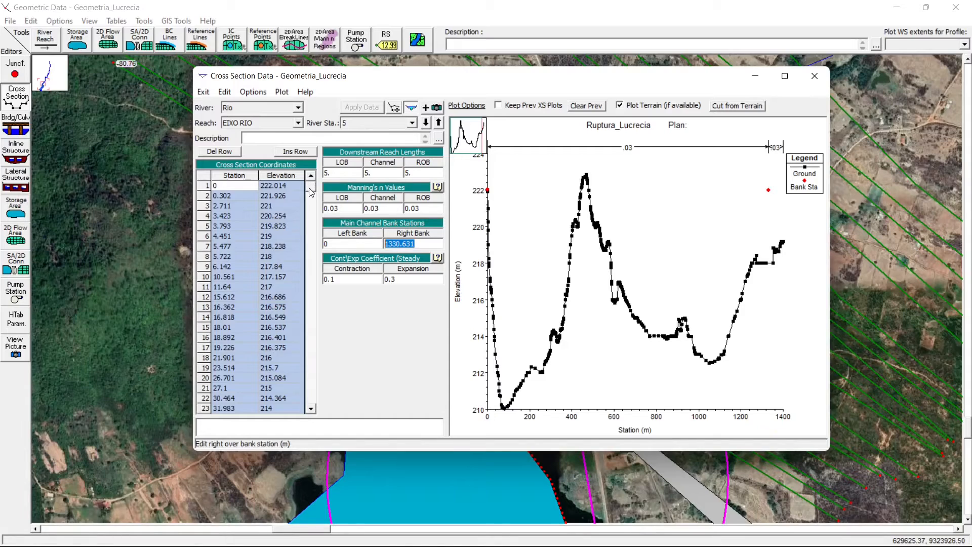
drag(310, 191, 315, 326)
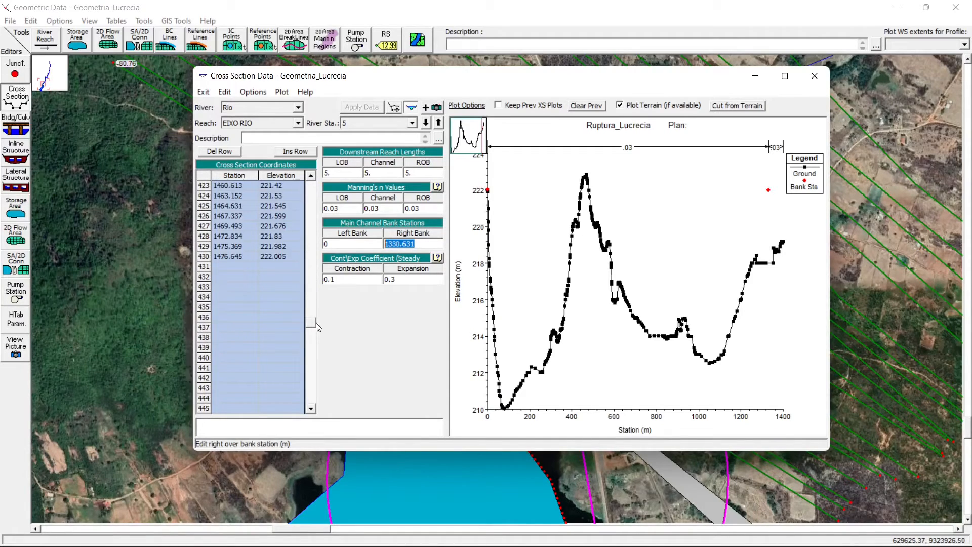
text(1476)
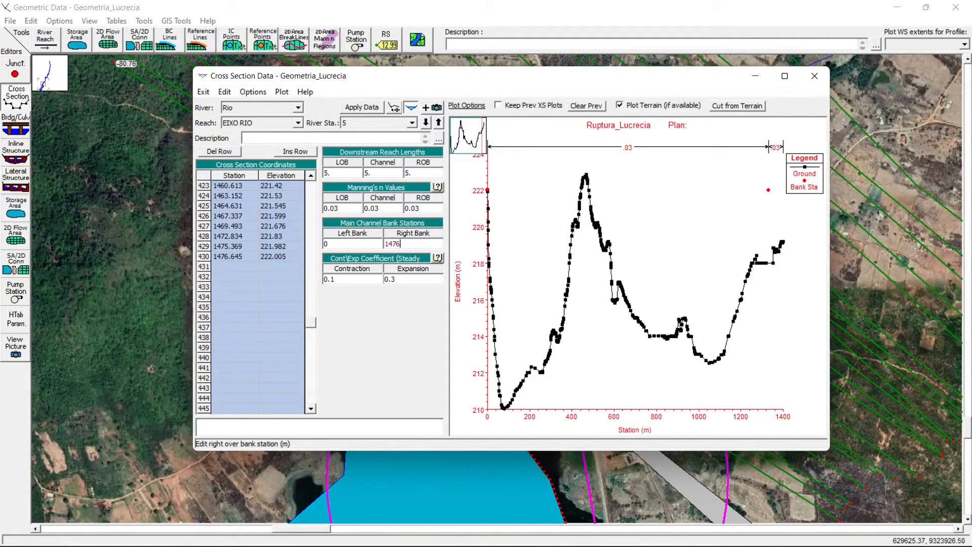
text(.645)
click(362, 107)
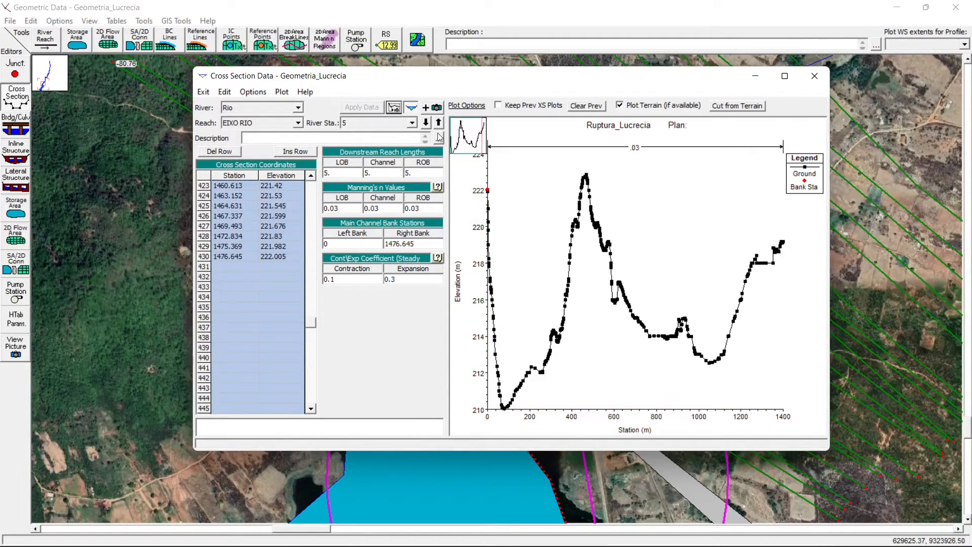
click(281, 257)
click(371, 124)
click(371, 124)
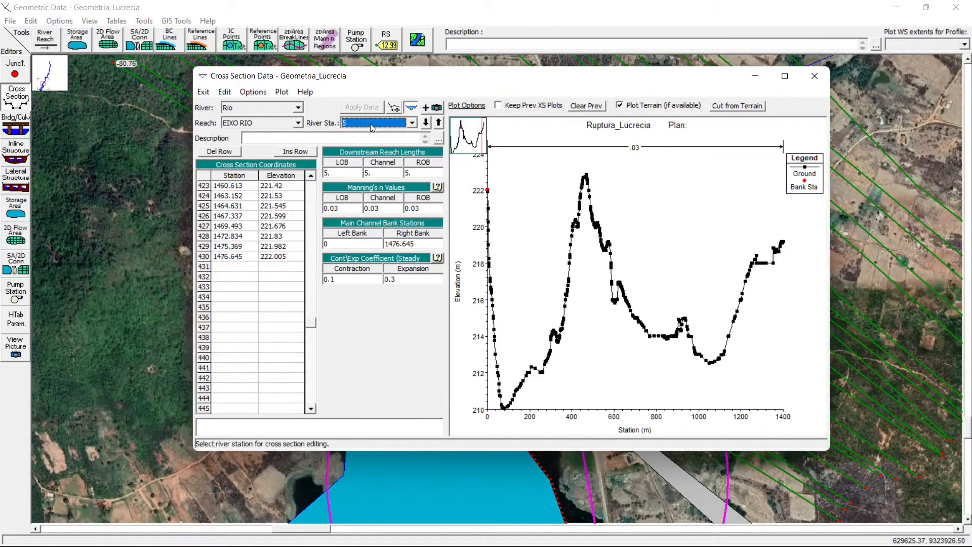
scroll(371, 124, down, 1)
key(Up)
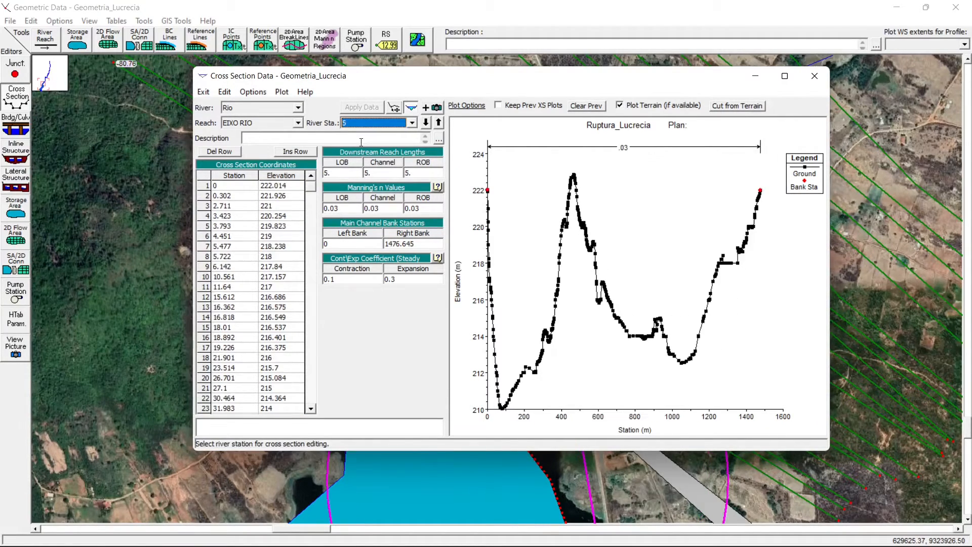
- Replace the coordinates of cross section 0 with the same copied station-elevation data, accepting the edits and adjusting the cut line
key(Down)
key(Down)
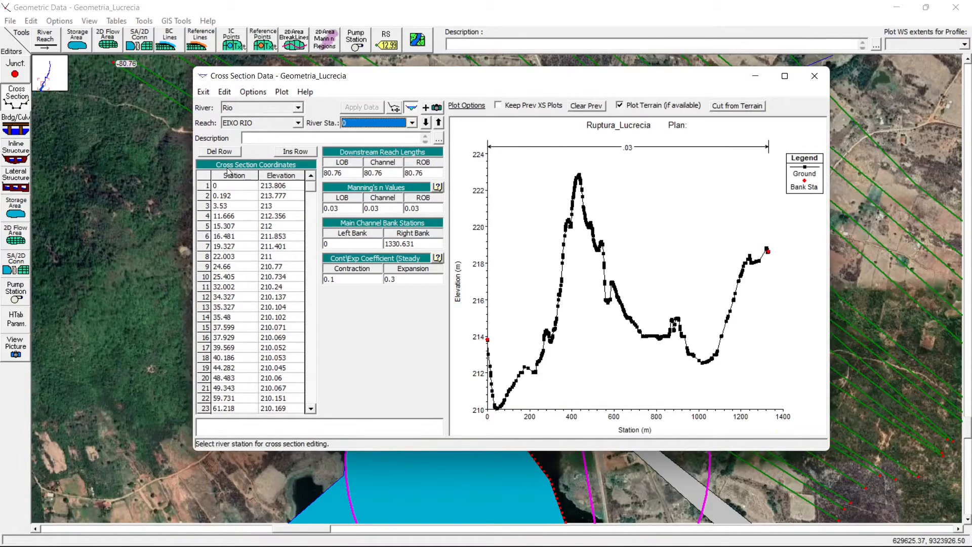
drag(233, 175, 275, 175)
key(ctrl+v)
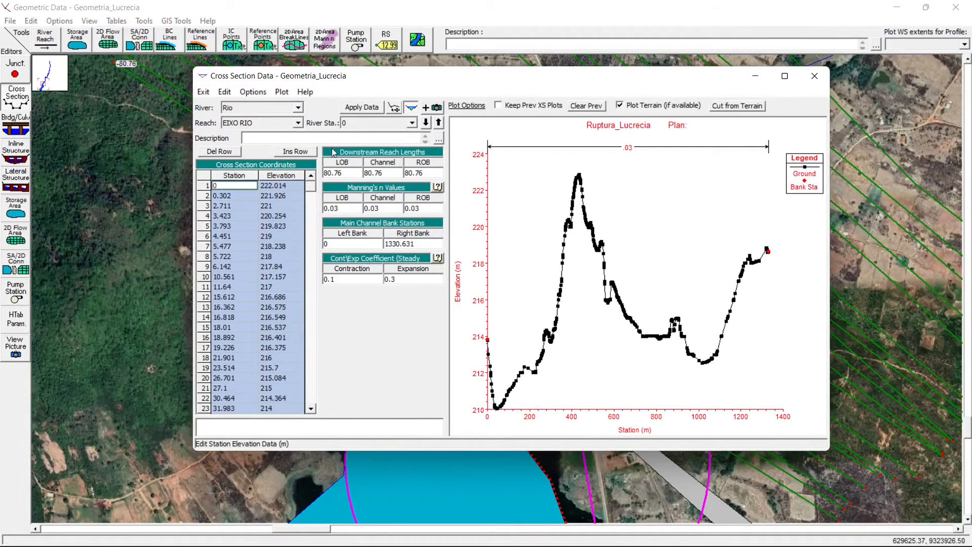
click(357, 107)
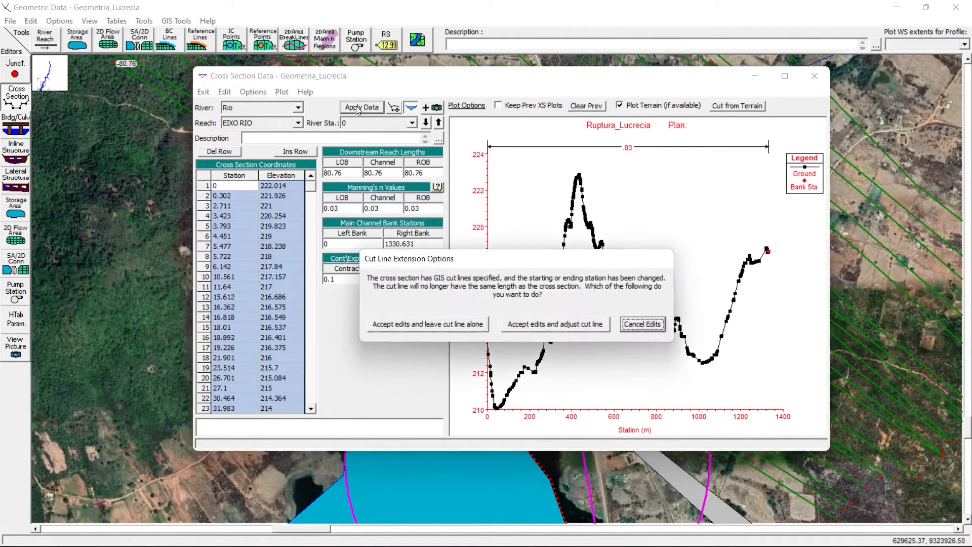
click(510, 329)
click(590, 323)
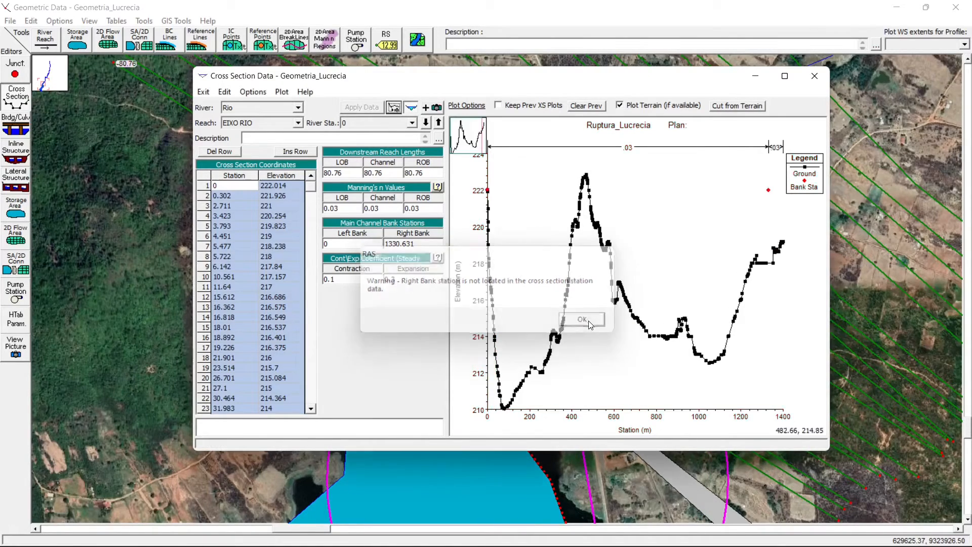
- Set the right bank station of cross section 0 to 1476.645 and apply the data
drag(311, 188, 313, 317)
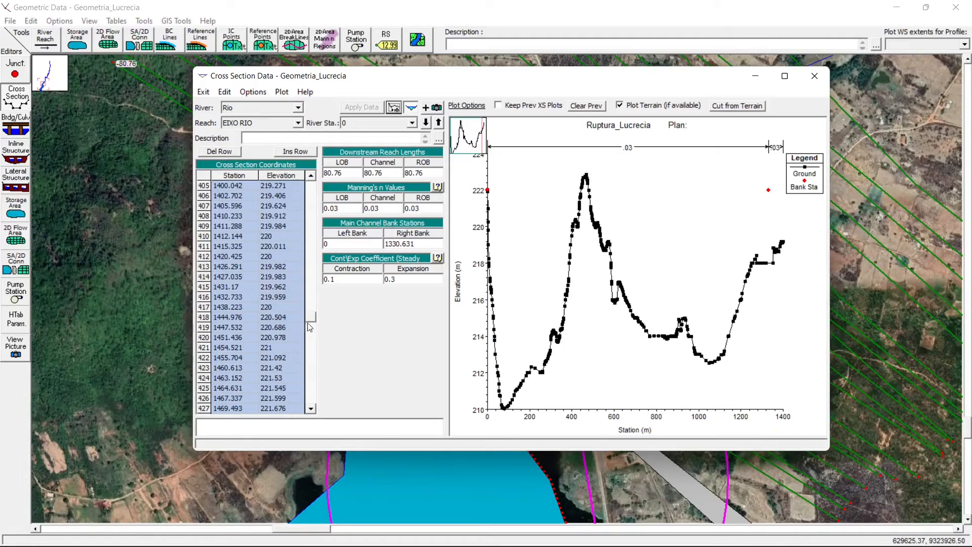
click(310, 327)
double_click(386, 245)
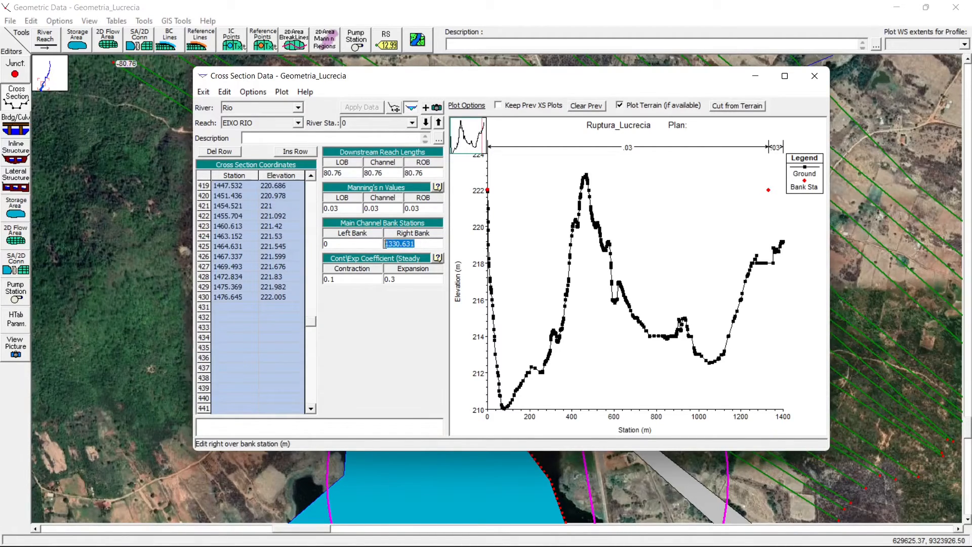
text(1476.645)
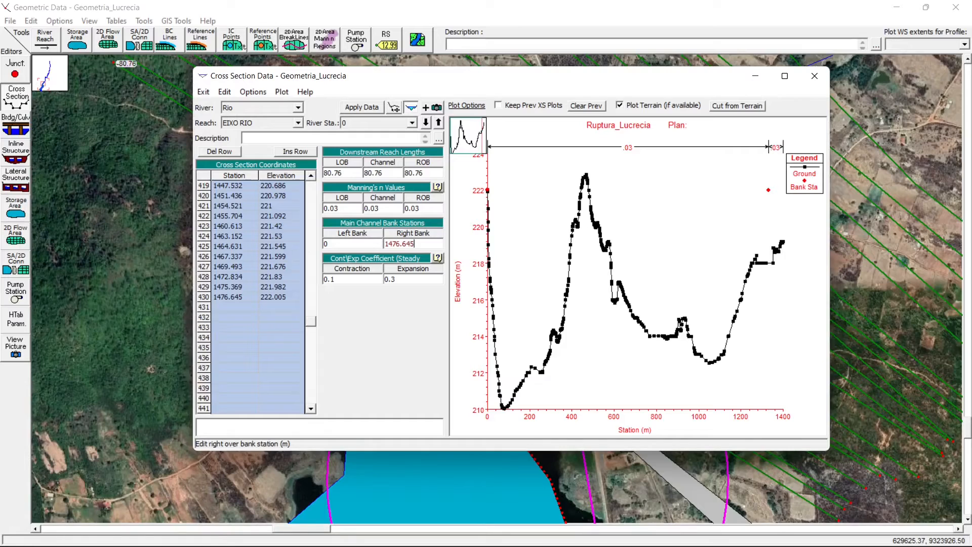
click(369, 106)
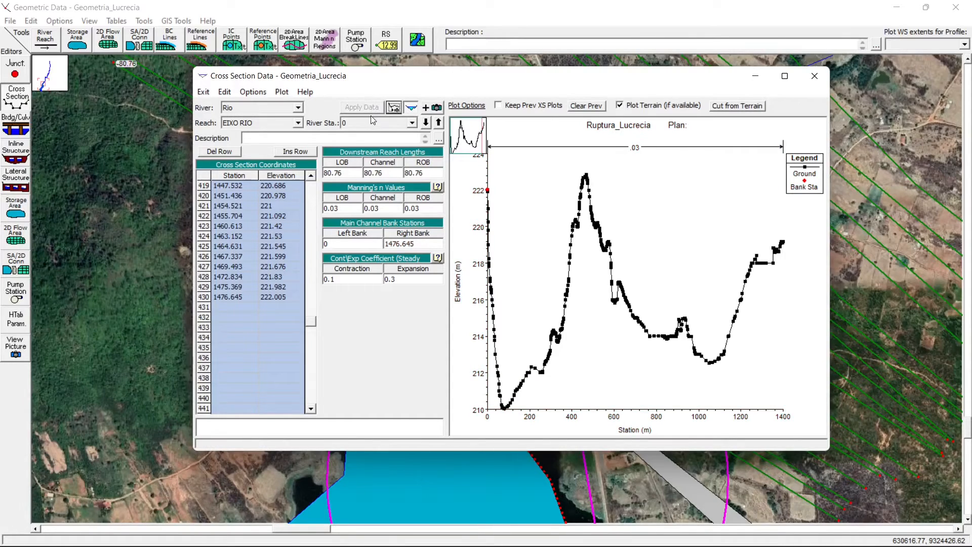
- Check the plot of cross section 5 and close the cross section editor
click(377, 125)
click(377, 133)
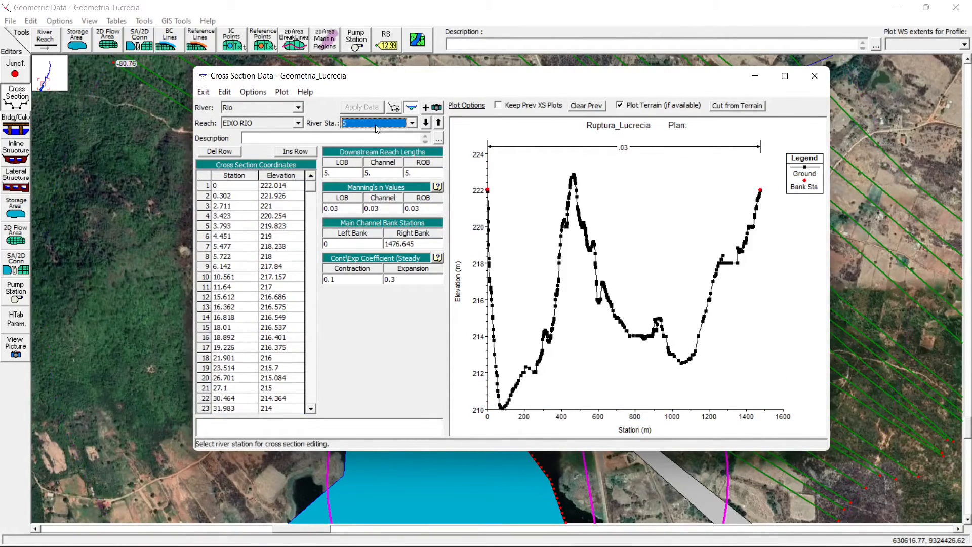
text(5)
click(815, 75)
- Bring up the Barragem Lucrecia inline structure data and review the spillway's gate settings
click(4, 156)
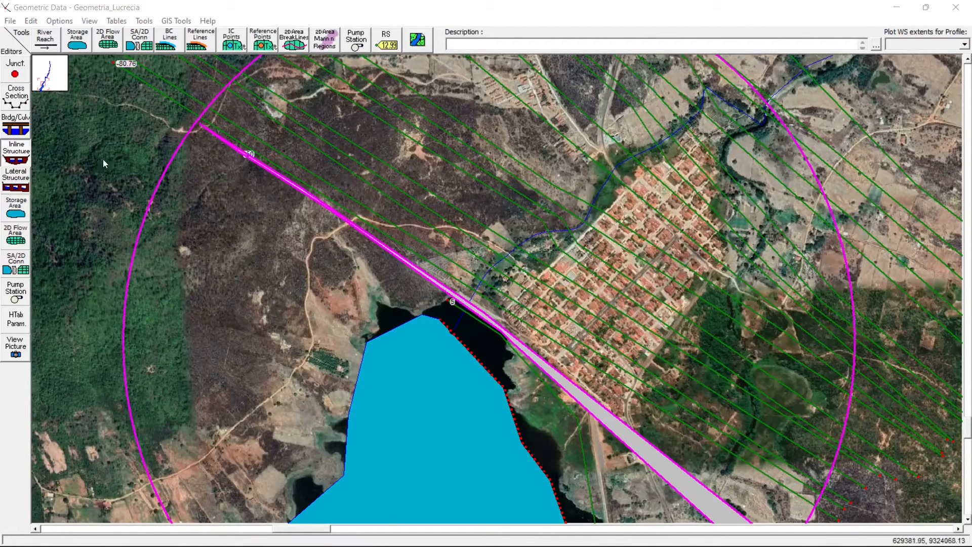
mouse_move(612, 532)
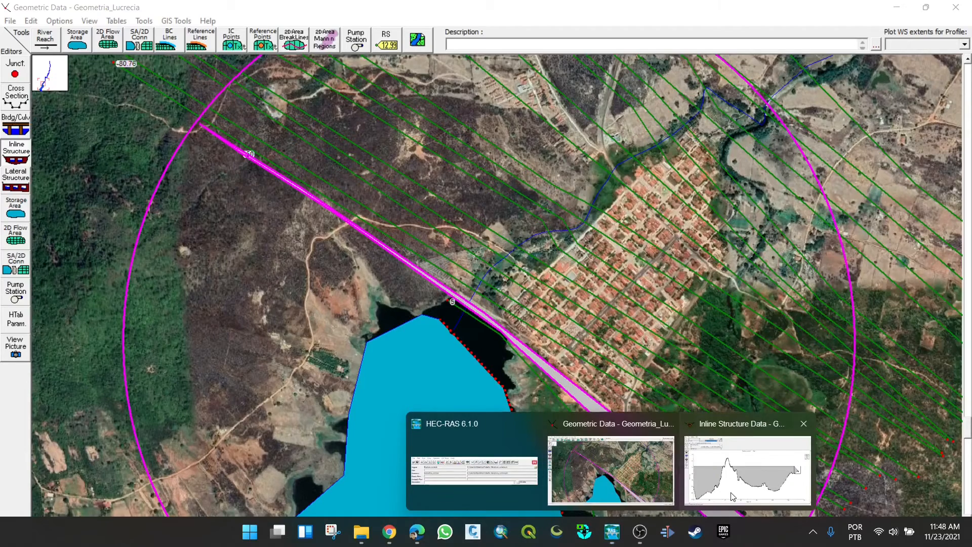
click(698, 455)
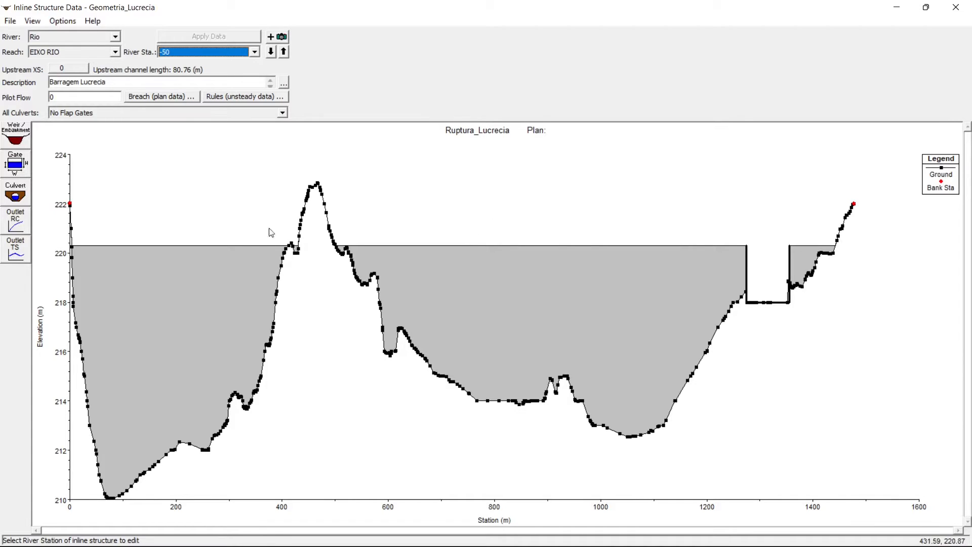
click(26, 172)
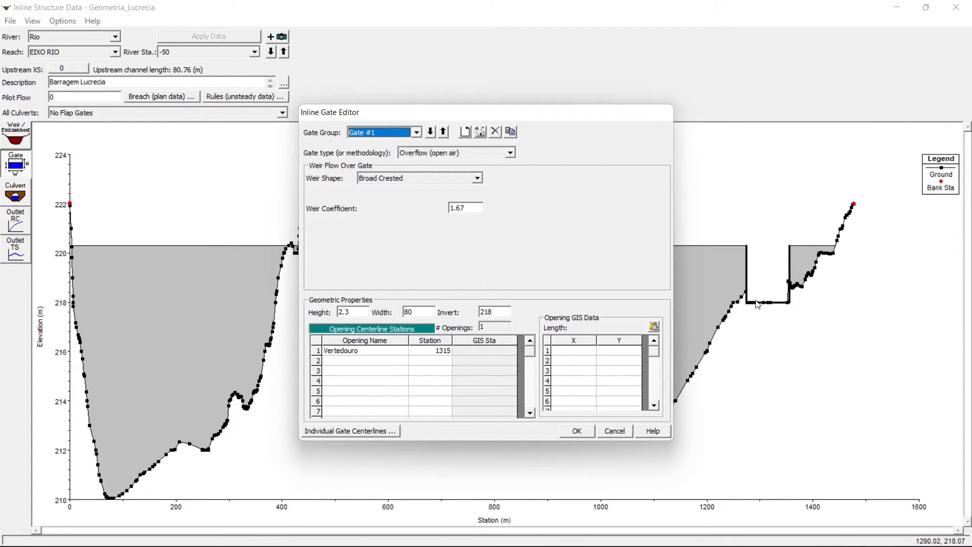
click(577, 434)
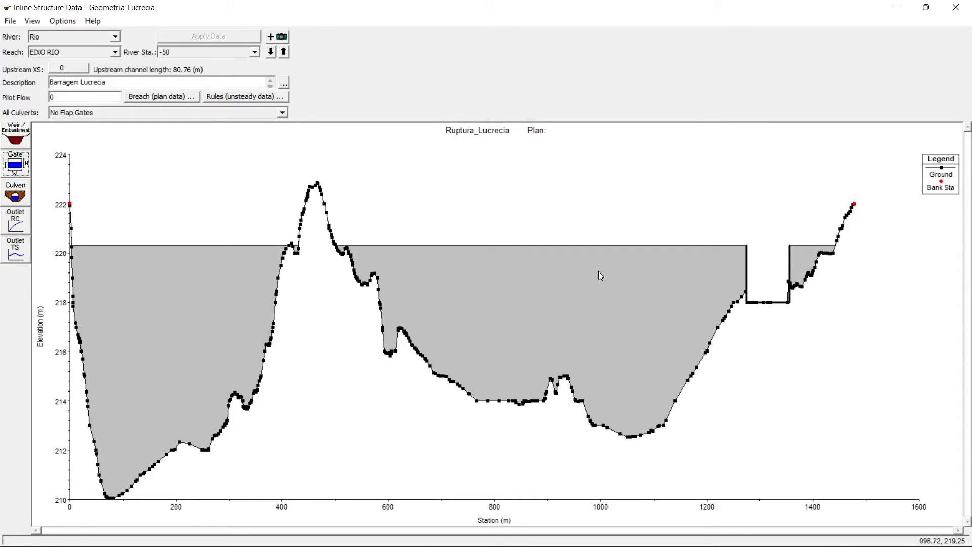
- Review the inline structure's weir/embankment station-elevation data and close the inline structure editor
click(15, 134)
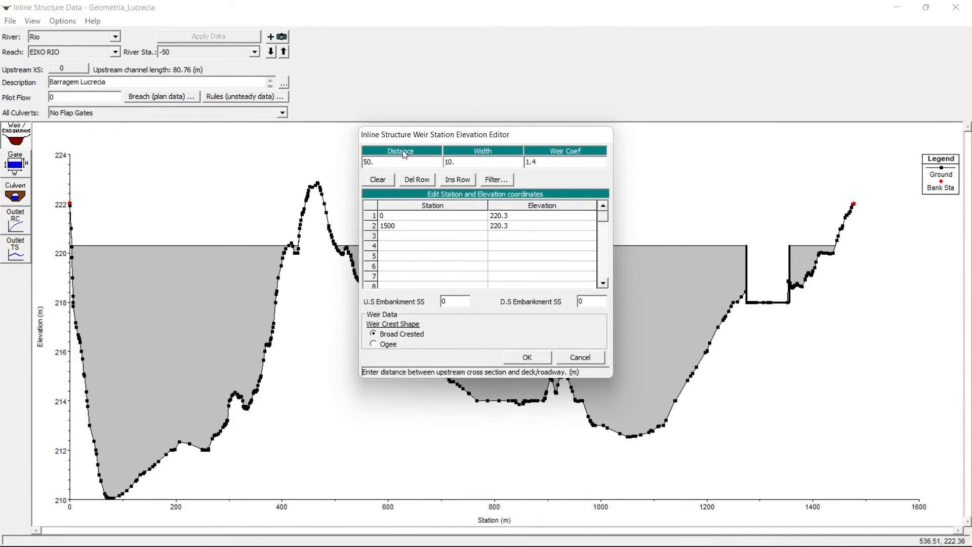
click(527, 359)
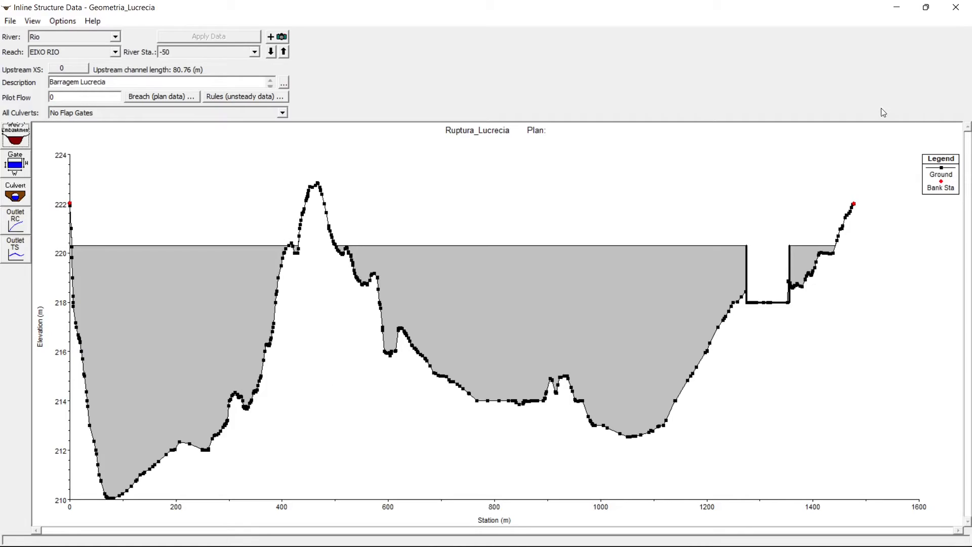
click(954, 8)
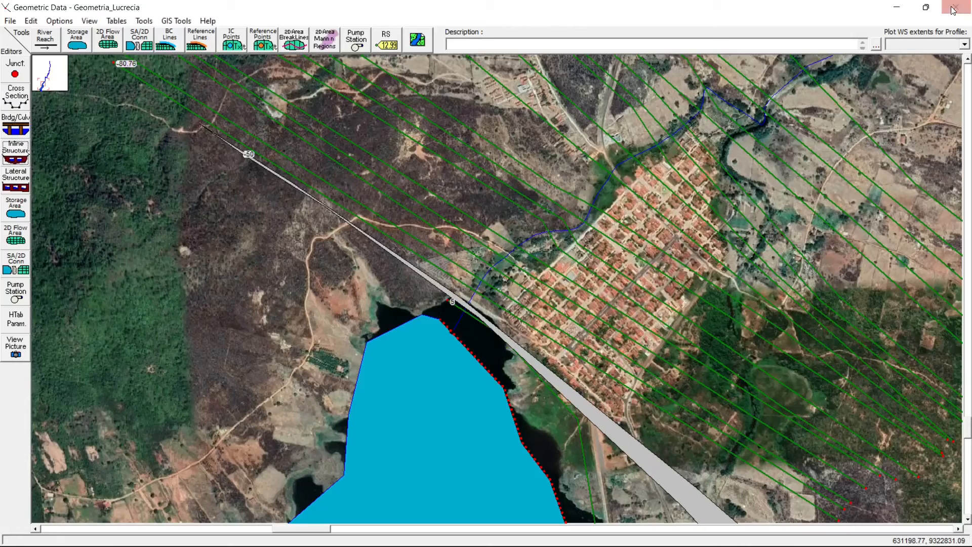
- Examine the dam area on the geometry map, identifying cross section 5 and the inline structure at station -50
right_click(350, 327)
click(396, 363)
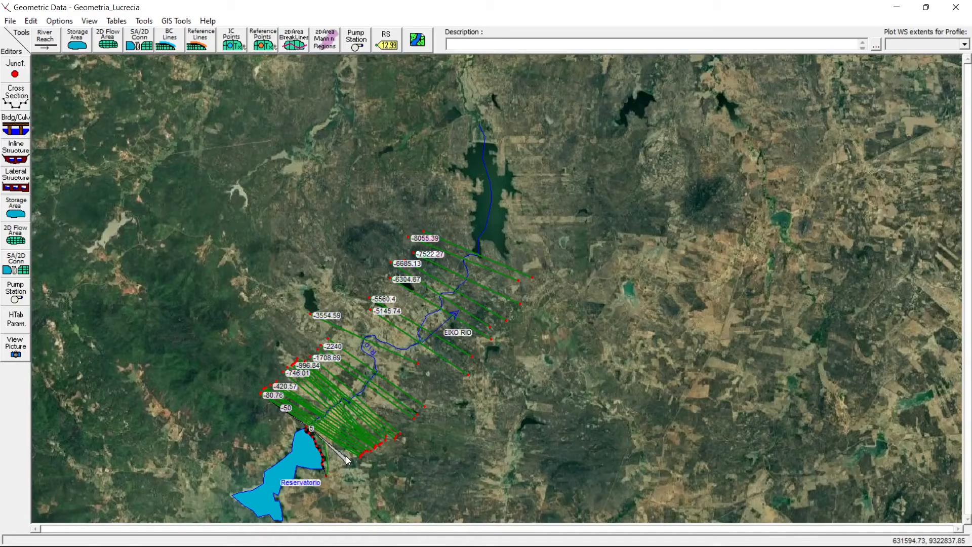
right_click(262, 344)
click(284, 350)
drag(257, 386, 393, 480)
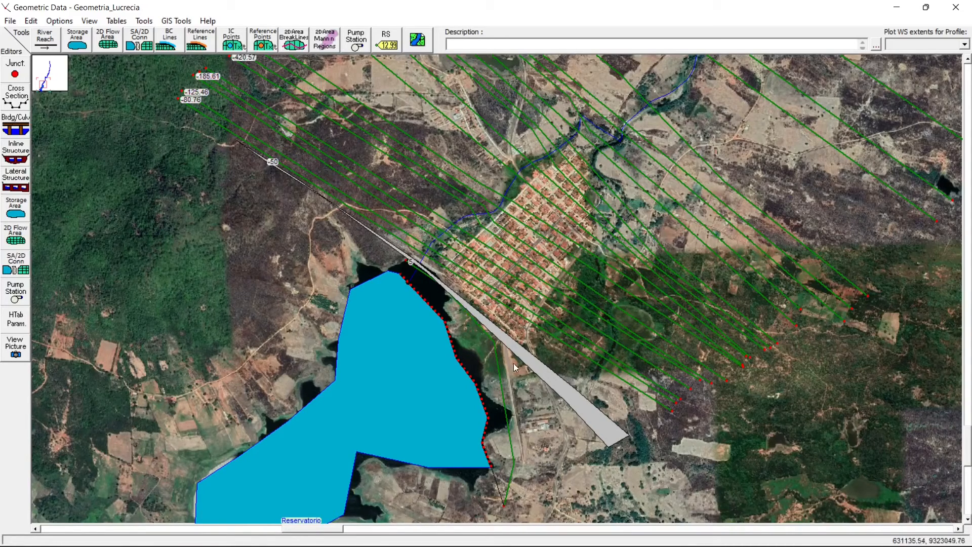
click(488, 336)
click(458, 299)
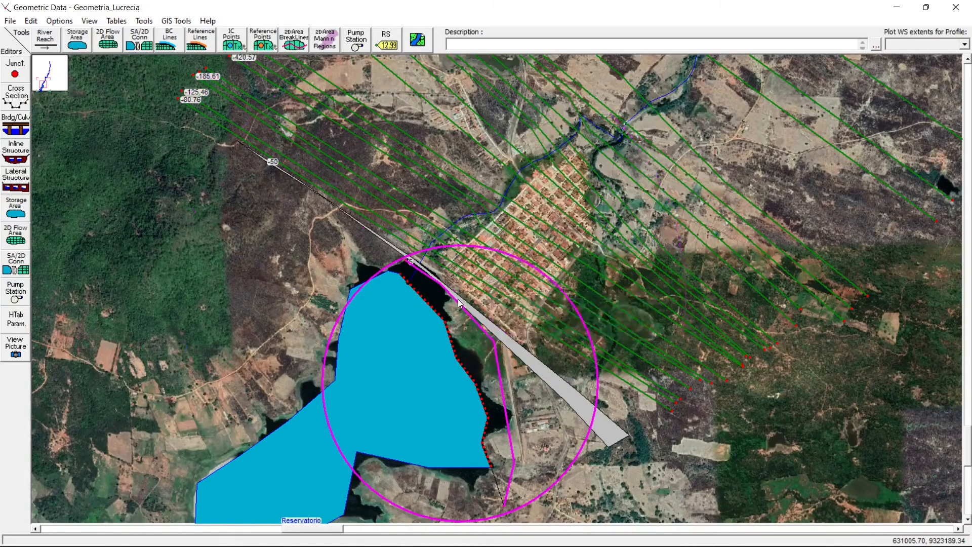
click(429, 276)
click(411, 262)
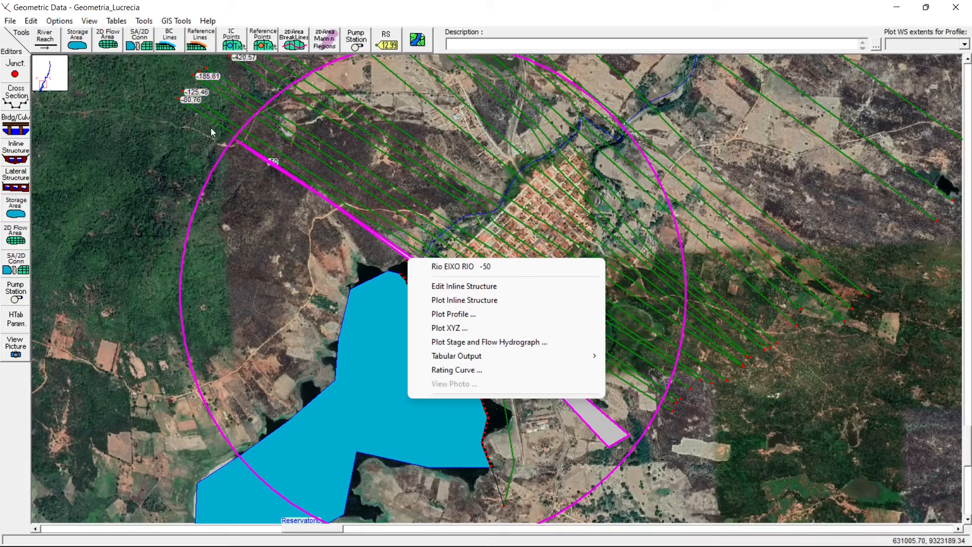
click(276, 204)
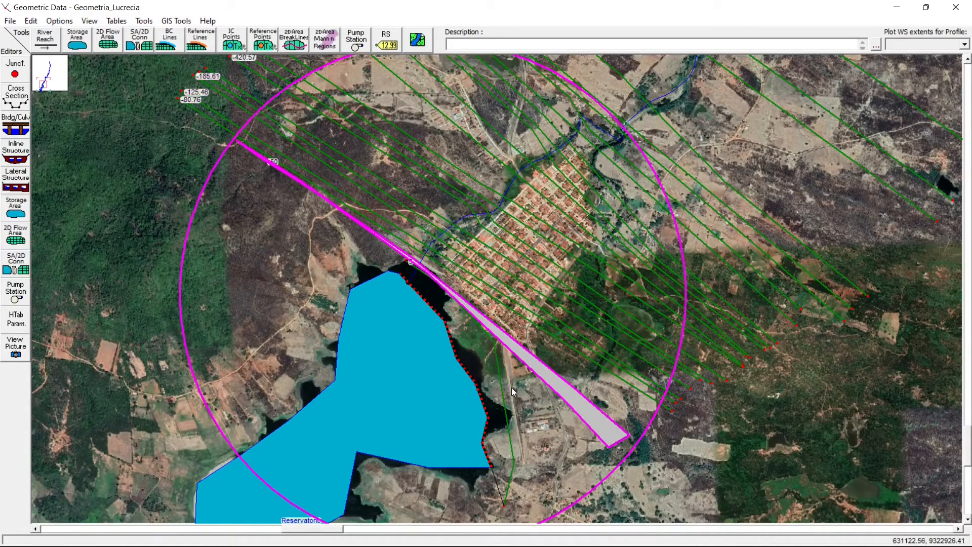
- Identify the Reservatorio storage area and the cross sections immediately upstream and downstream of the dam
right_click(427, 336)
right_click(372, 298)
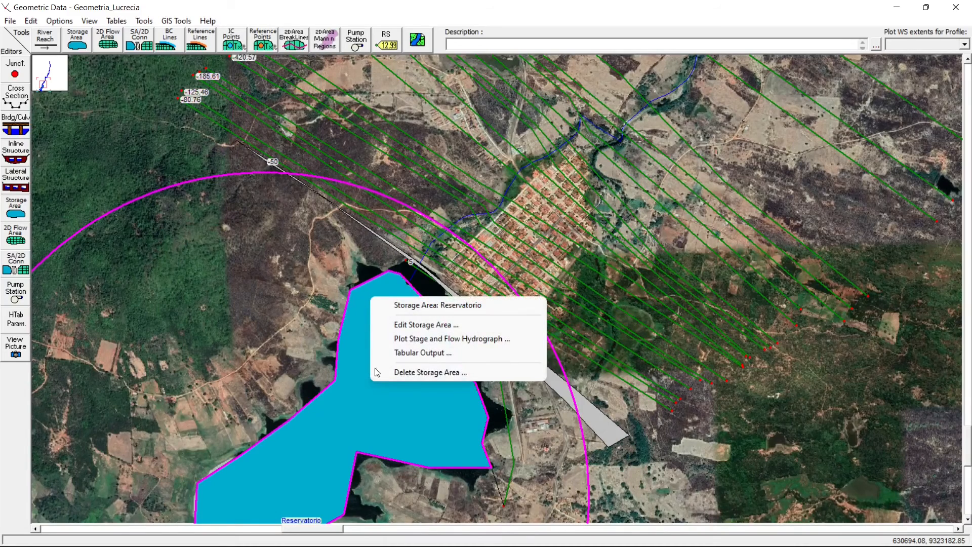
click(365, 417)
click(303, 345)
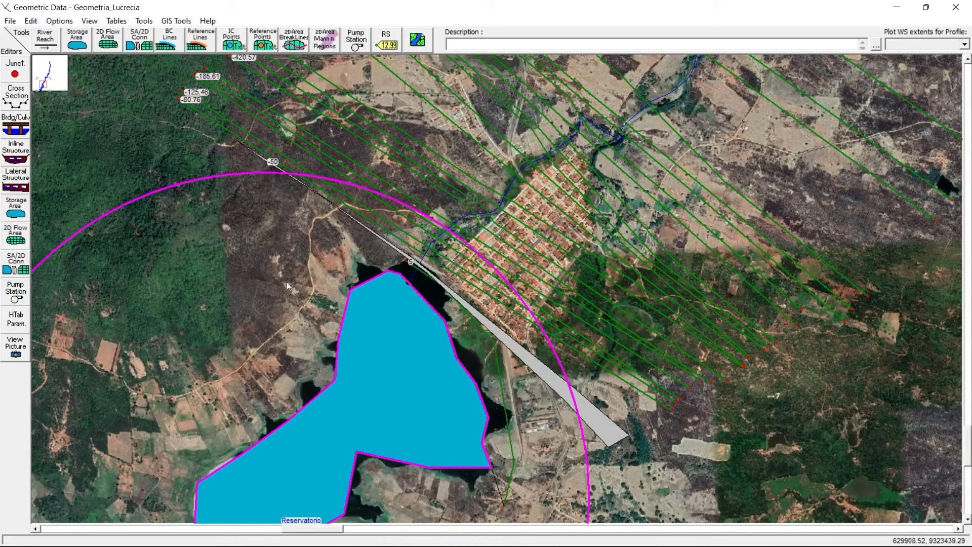
right_click(451, 271)
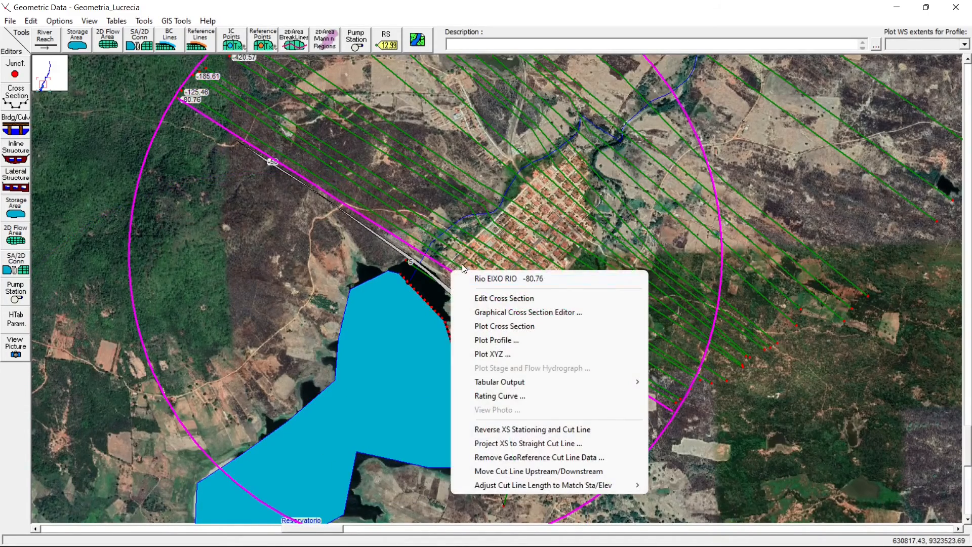
right_click(452, 251)
click(452, 250)
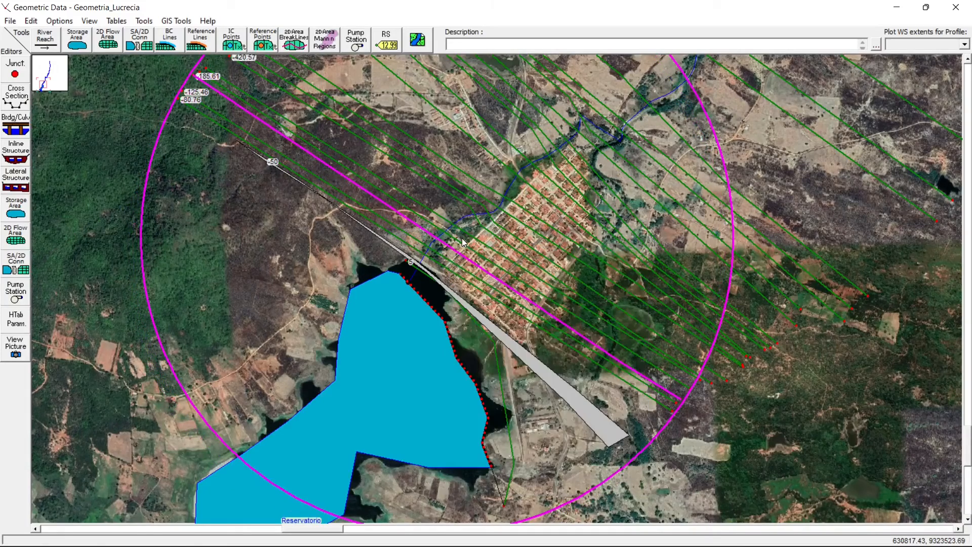
right_click(412, 262)
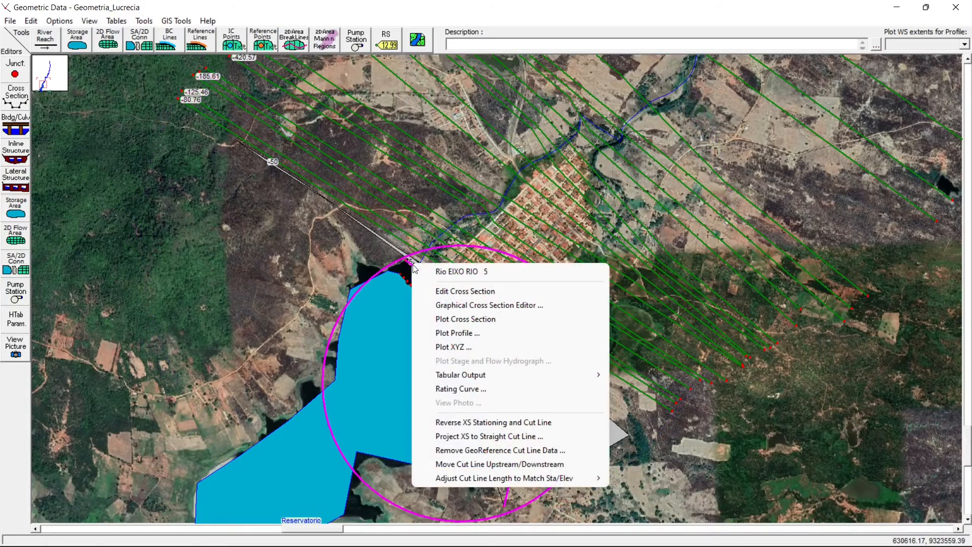
click(381, 272)
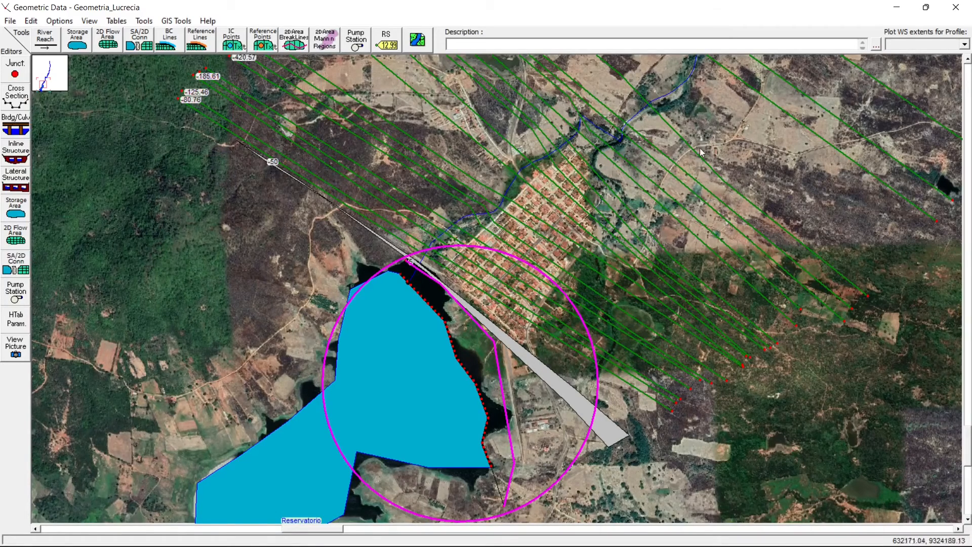
- Save the Geometria_Lucrecia geometry data
right_click(504, 165)
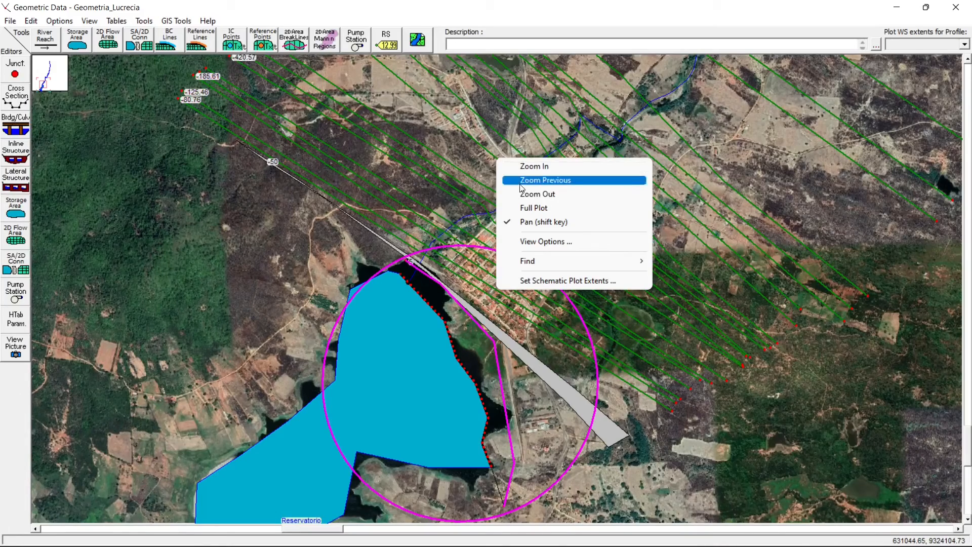
click(529, 190)
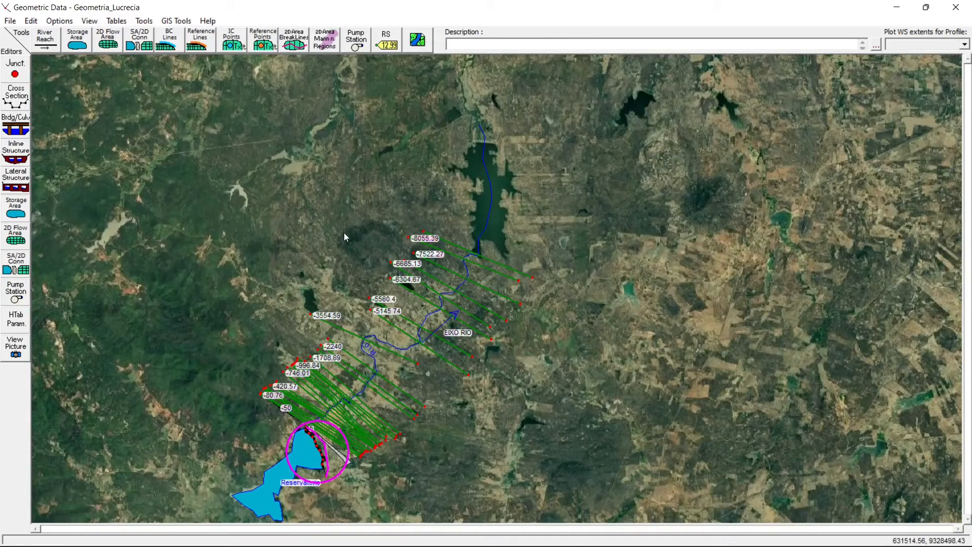
click(27, 21)
mouse_move(10, 19)
click(30, 63)
click(7, 24)
click(51, 64)
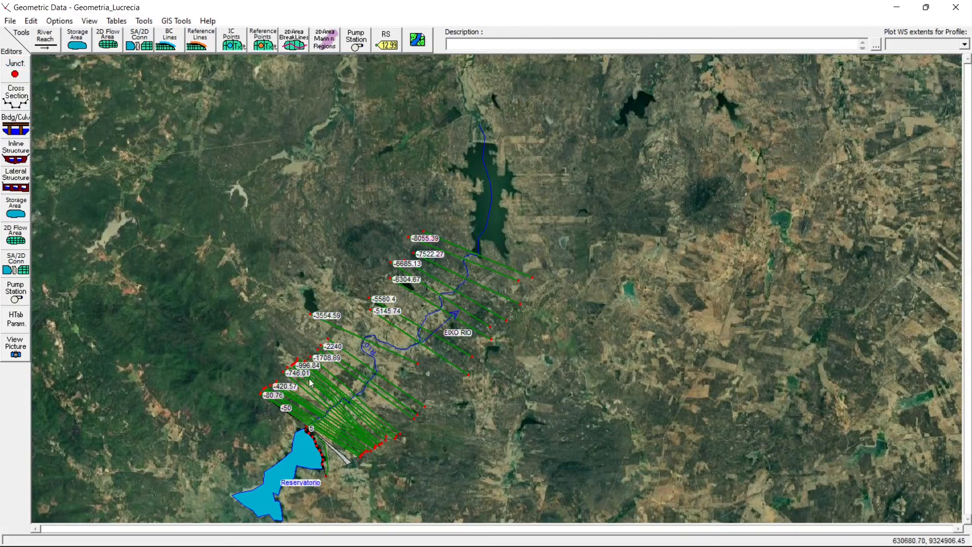